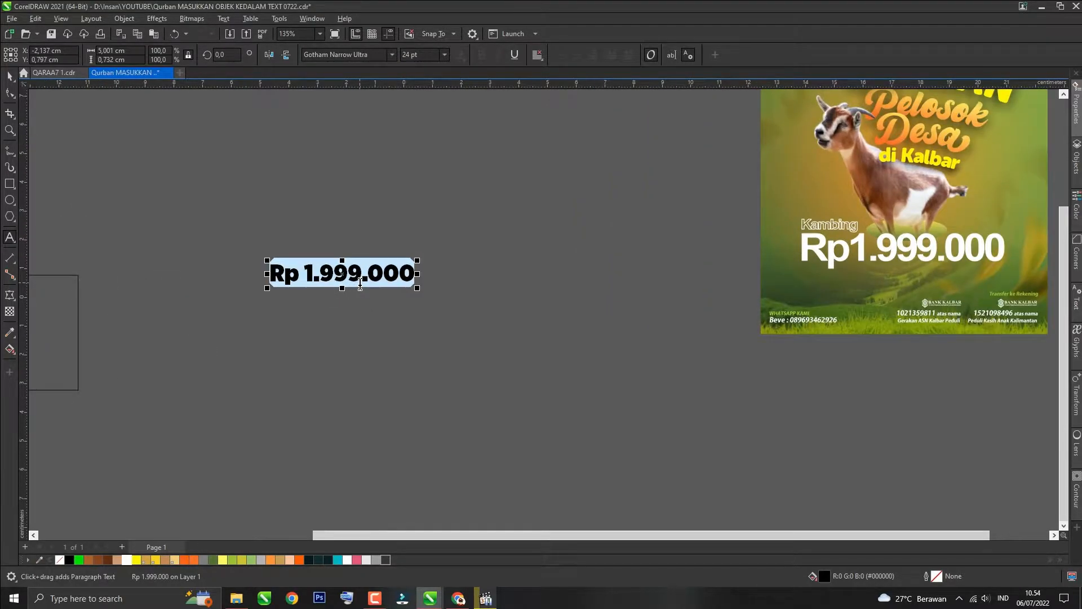
scroll(360, 285, up, 2)
click(292, 267)
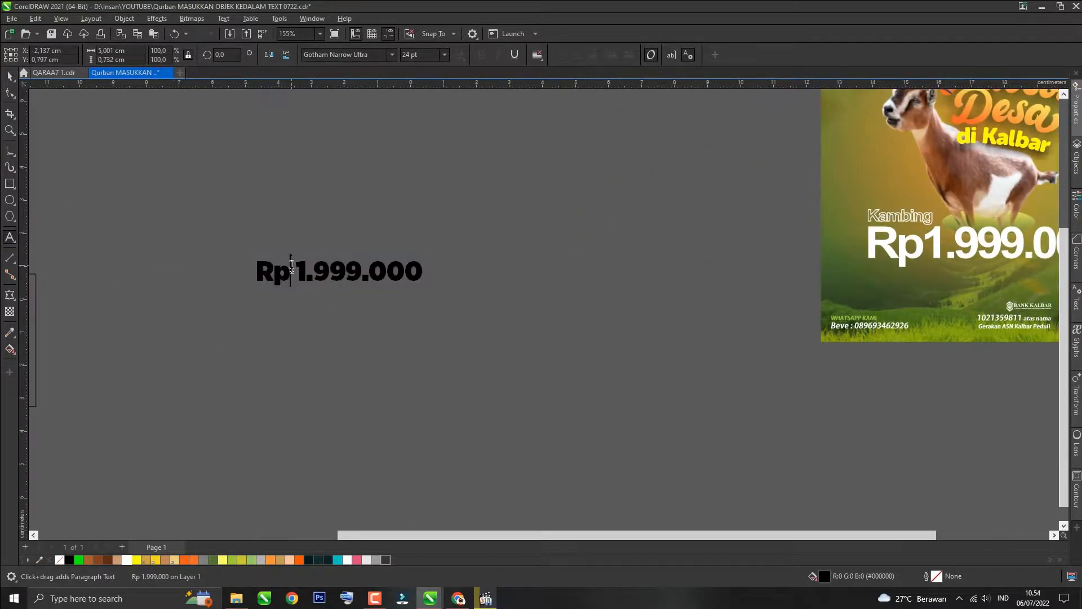
key(BackSpace)
key(Escape)
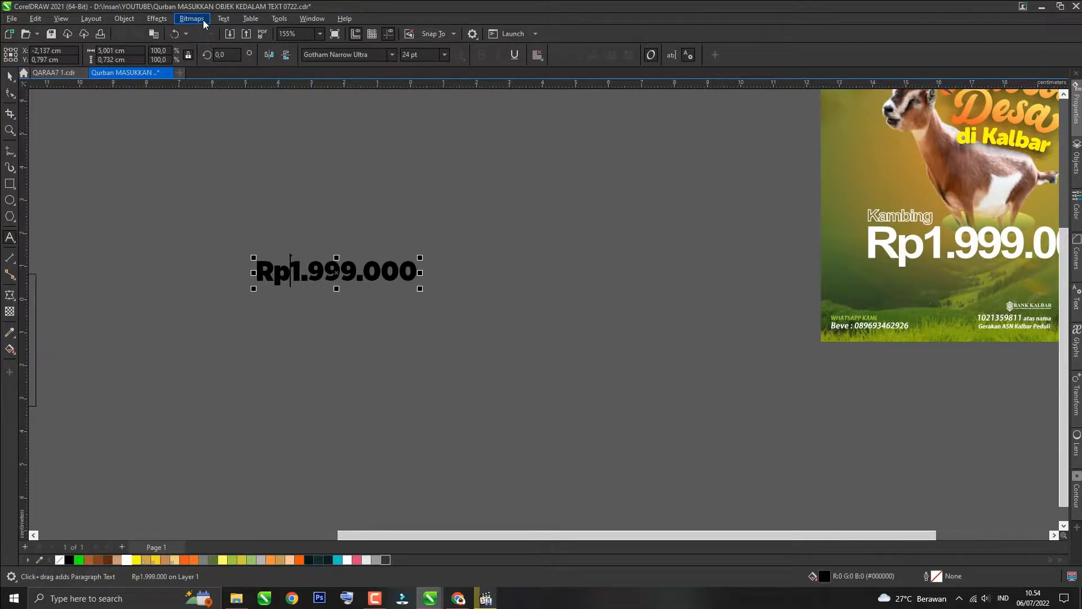
text(,)
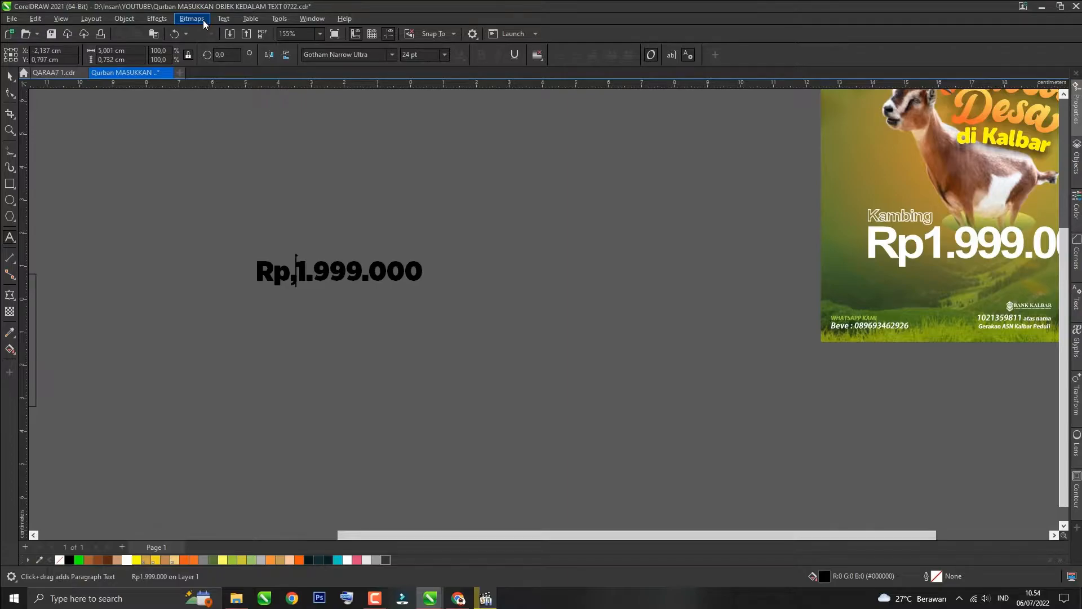
key(ctrl+z)
key(ctrl+z)
key(ctrl+z)
key(ctrl+shift+z)
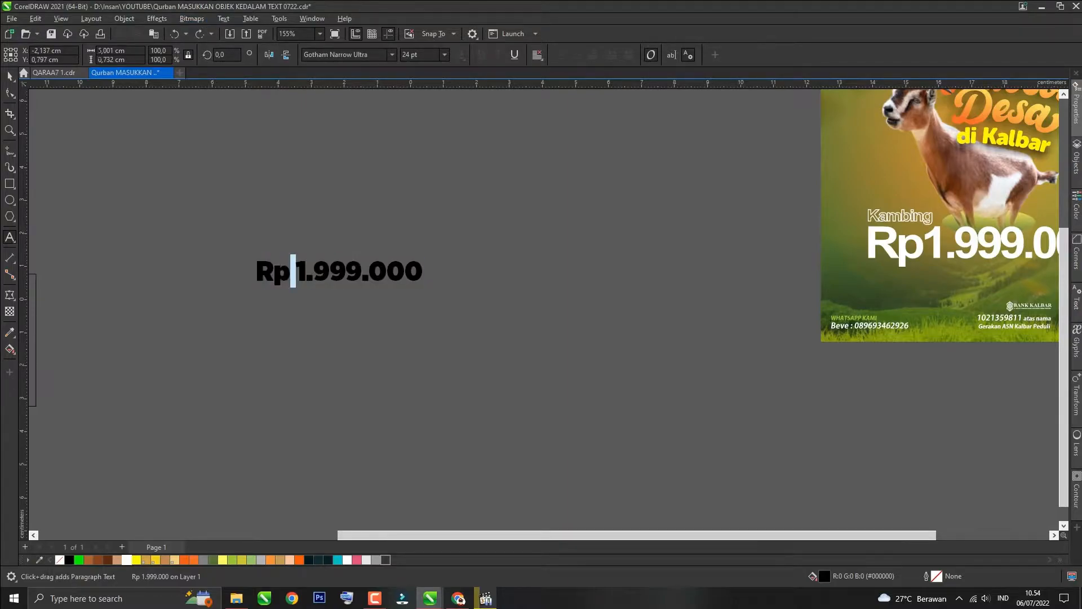
Step: Apply an envelope to the price text and delete its middle envelope nodes
click(136, 148)
click(320, 278)
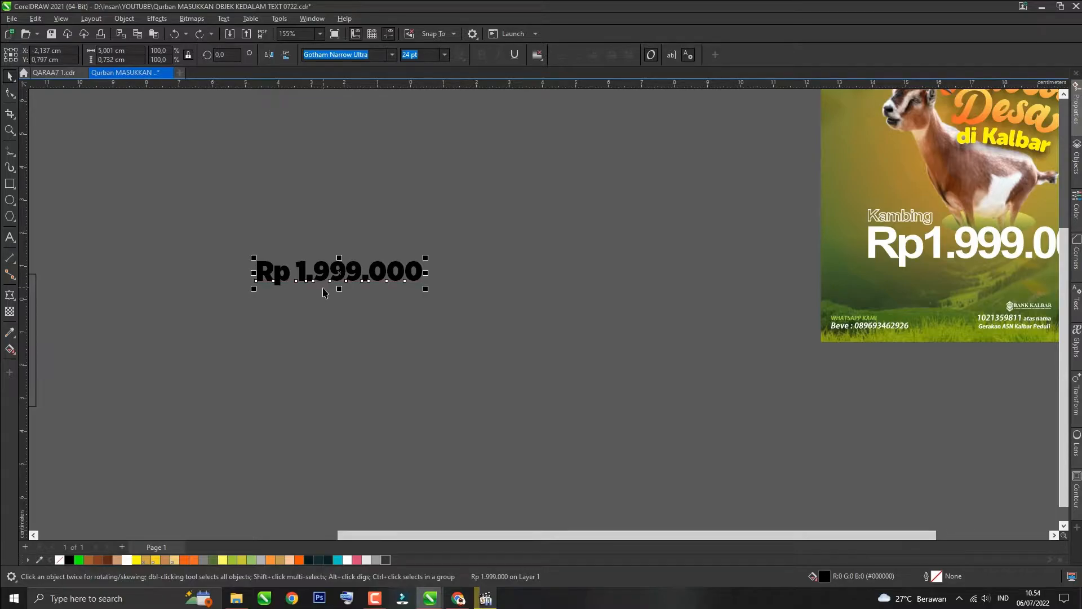
scroll(323, 291, up, 2)
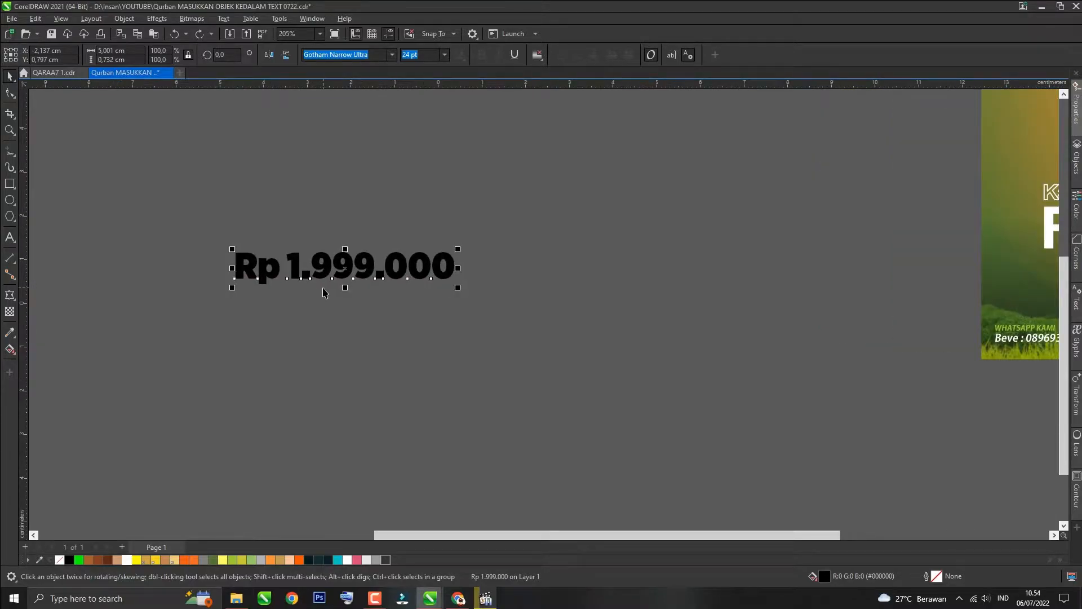
click(15, 302)
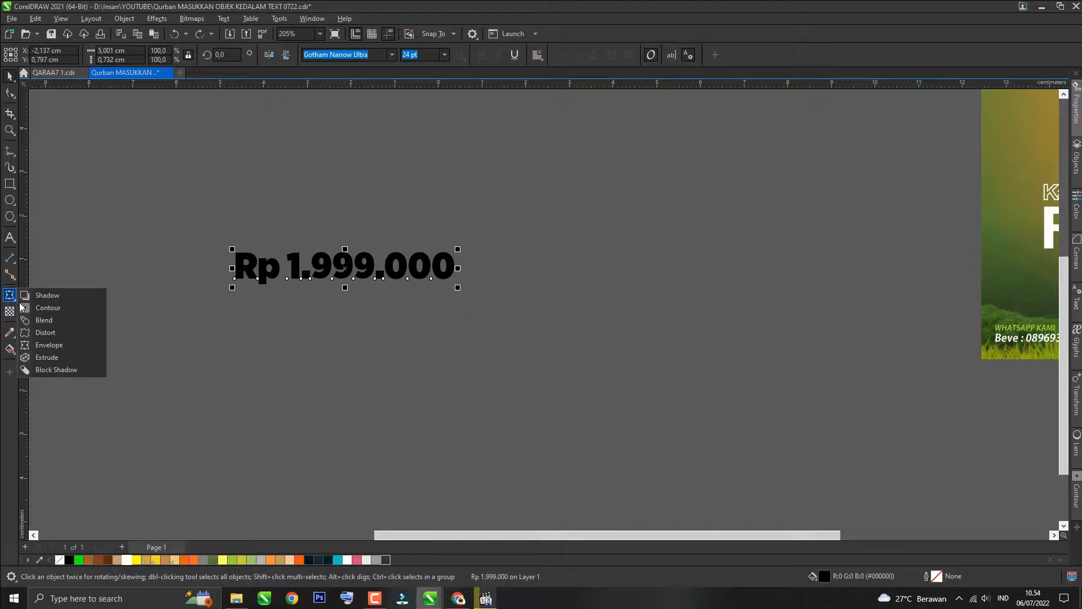
click(41, 345)
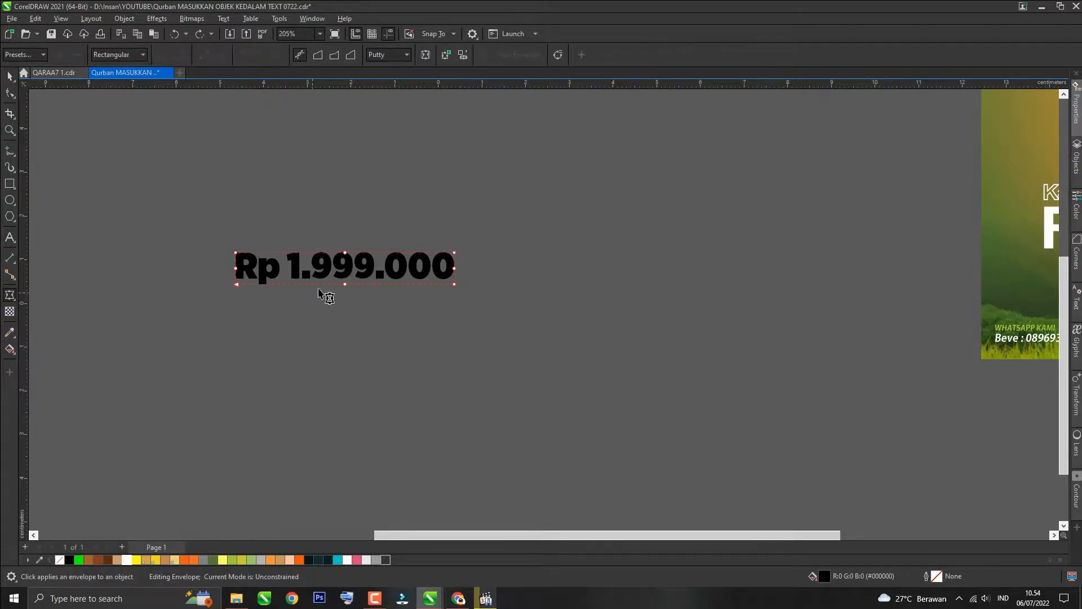
drag(225, 261, 480, 279)
key(Delete)
drag(323, 226, 375, 319)
key(Delete)
drag(500, 217, 415, 315)
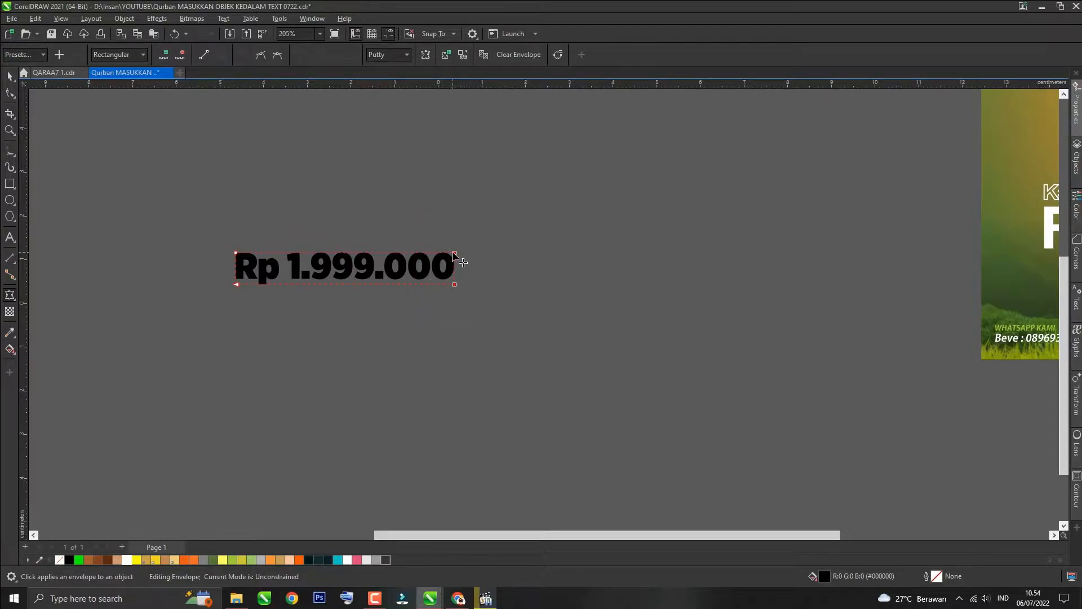
Step: Drag the envelope's corner nodes and handles so the price text slants and arcs upward to the right
drag(456, 256, 455, 247)
drag(496, 213, 404, 309)
drag(468, 236, 441, 255)
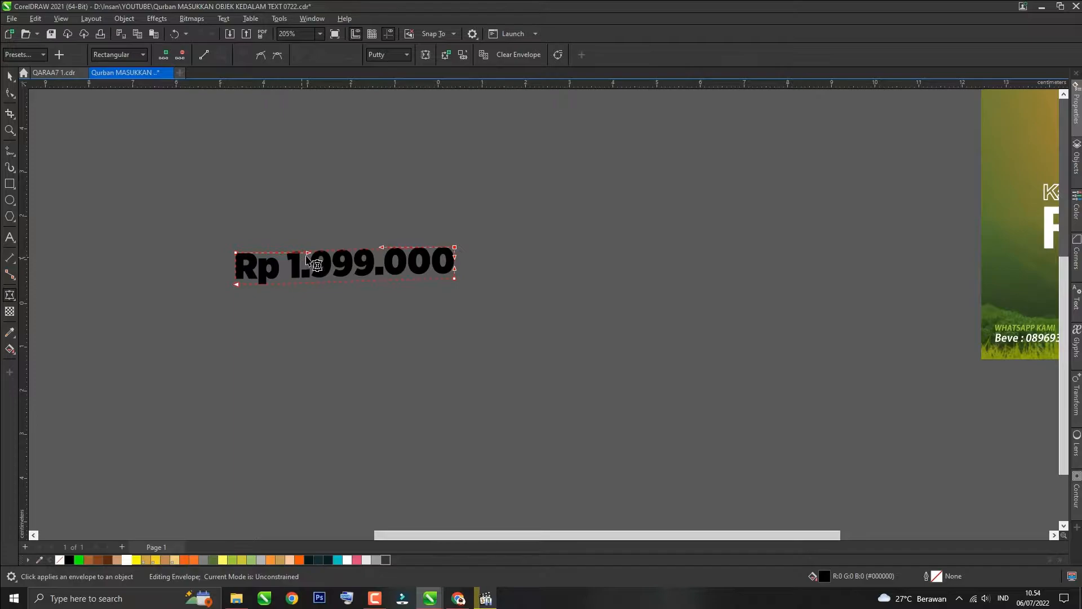
drag(307, 254, 307, 243)
drag(381, 247, 382, 241)
drag(472, 257, 376, 322)
drag(383, 280, 380, 271)
drag(307, 284, 306, 278)
drag(226, 237, 242, 295)
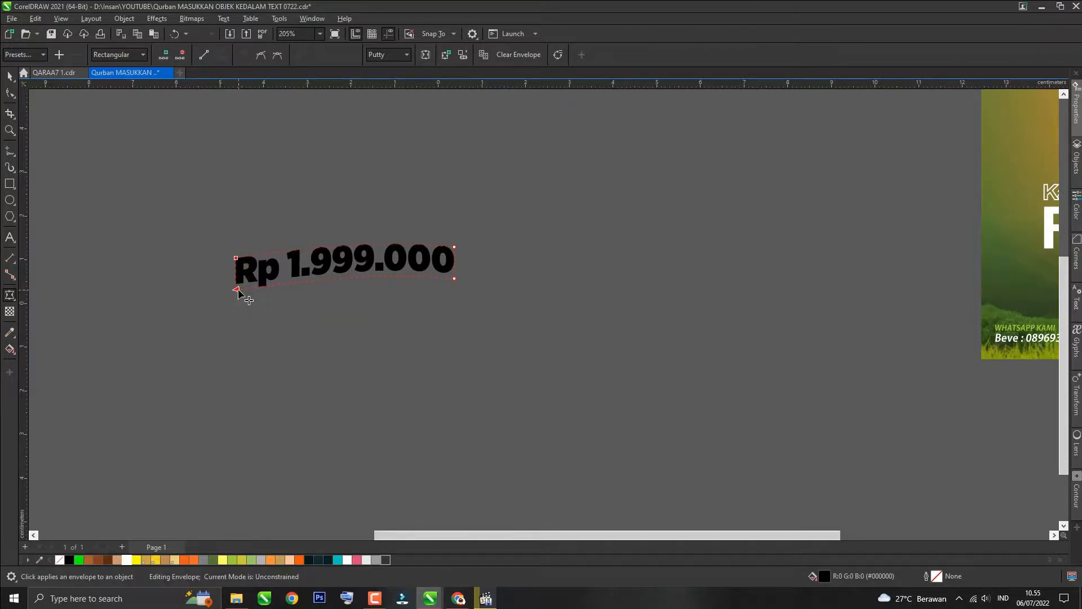
Step: Reopen the envelope on the price text and raise its right corner node slightly
scroll(277, 291, up, 2)
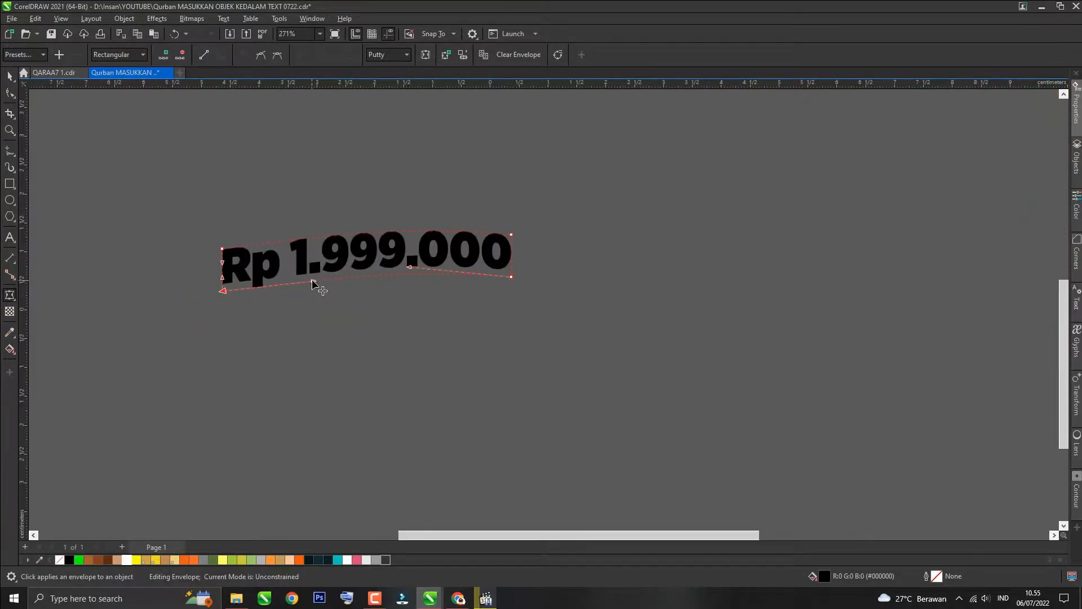
drag(312, 281, 312, 282)
key(space)
click(301, 316)
scroll(272, 336, down, 4)
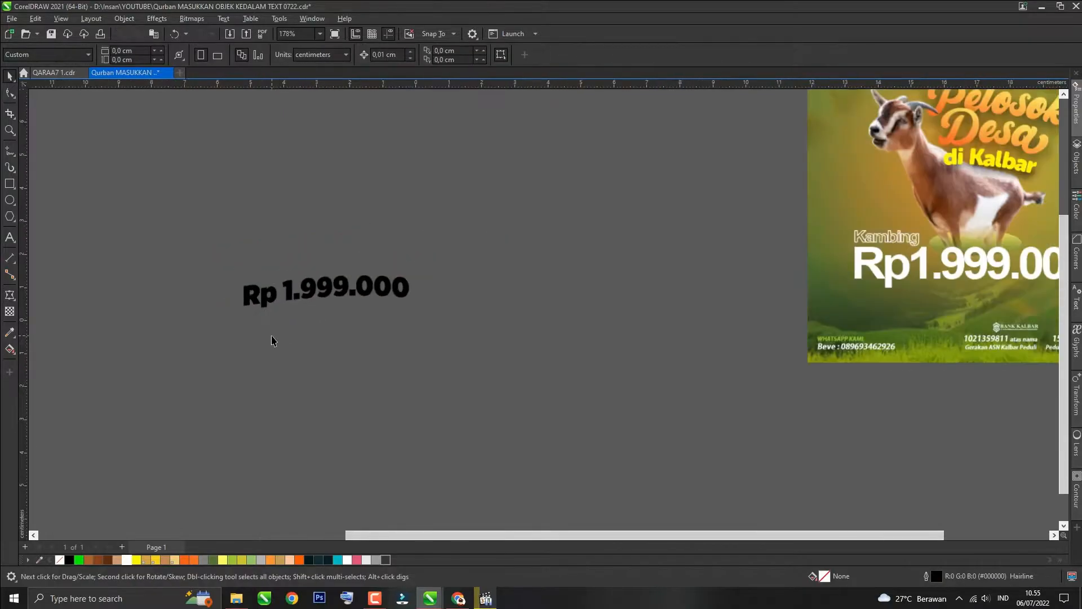
scroll(286, 315, up, 2)
click(289, 288)
key(space)
click(485, 252)
drag(498, 252, 496, 244)
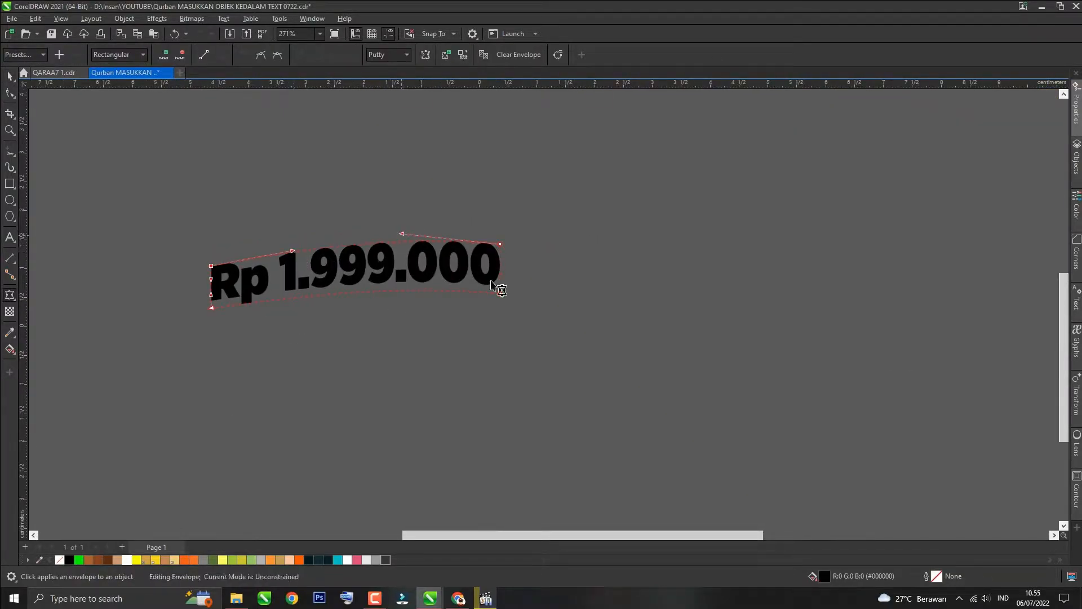
click(295, 303)
key(space)
scroll(314, 362, down, 3)
scroll(333, 302, up, 2)
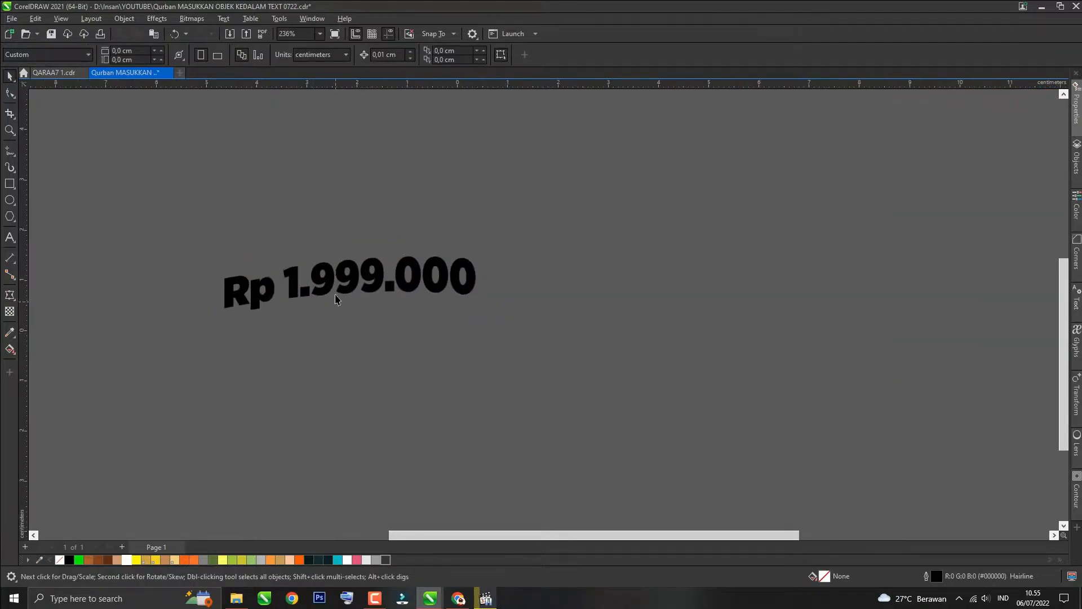
Step: Fill the price text with white
click(127, 559)
click(269, 369)
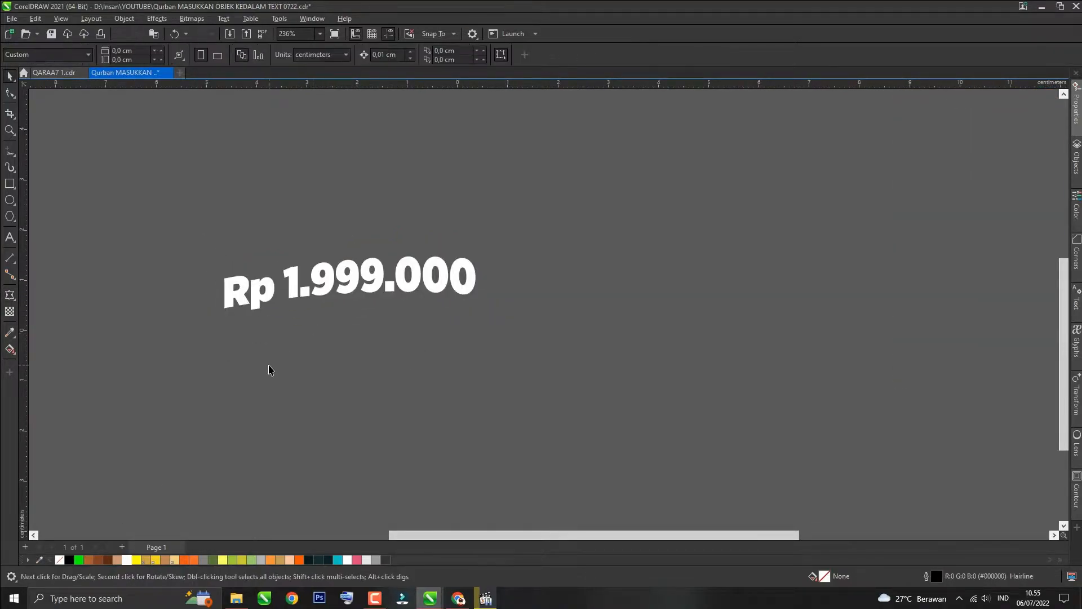
Step: Import the white goat PNG from the Downloads folder into the drawing
key(ctrl+i)
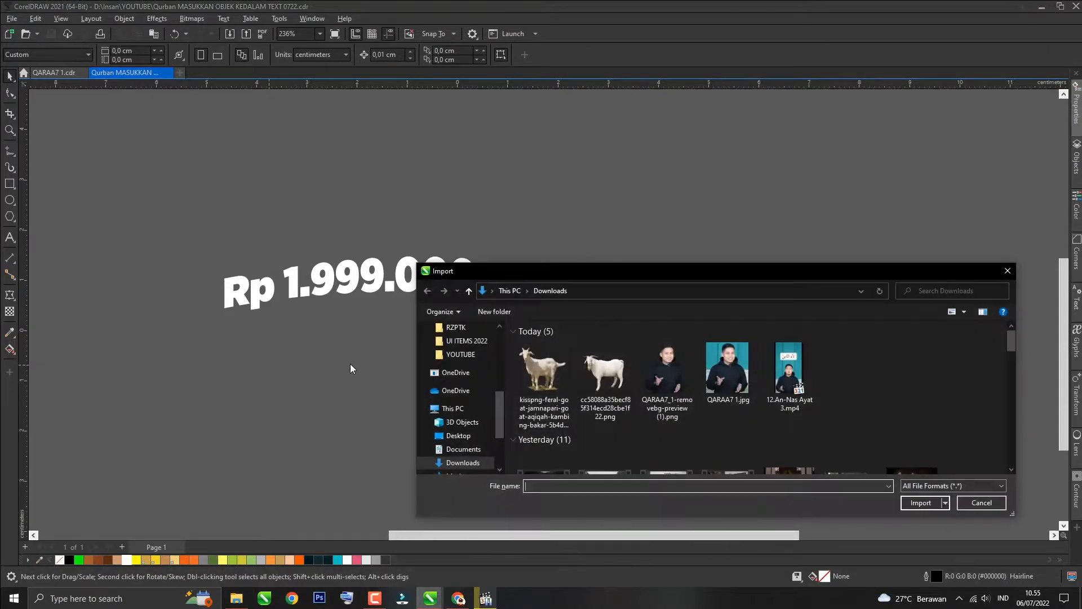
double_click(523, 362)
key(Return)
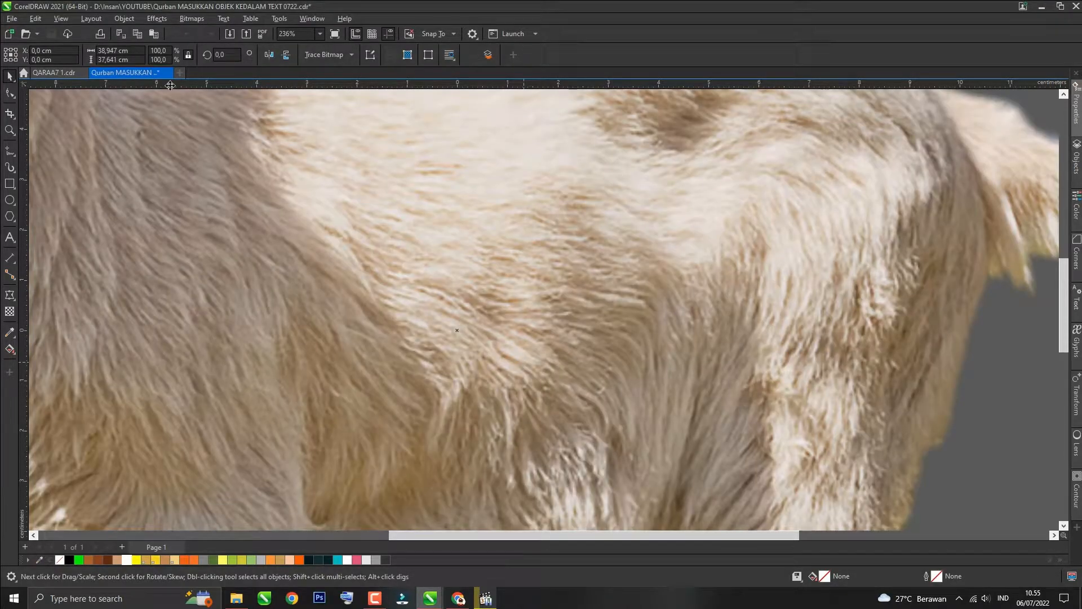
Step: Set the goat image's width to 5 cm and move it over the start of the price text
triple_click(122, 50)
text(5)
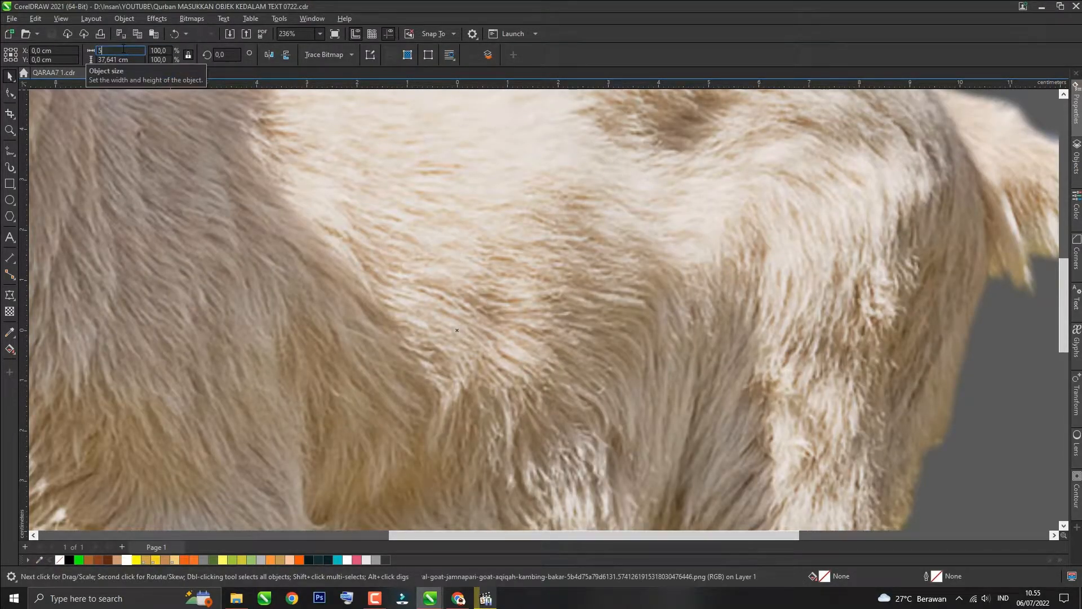
key(Return)
drag(456, 357, 306, 336)
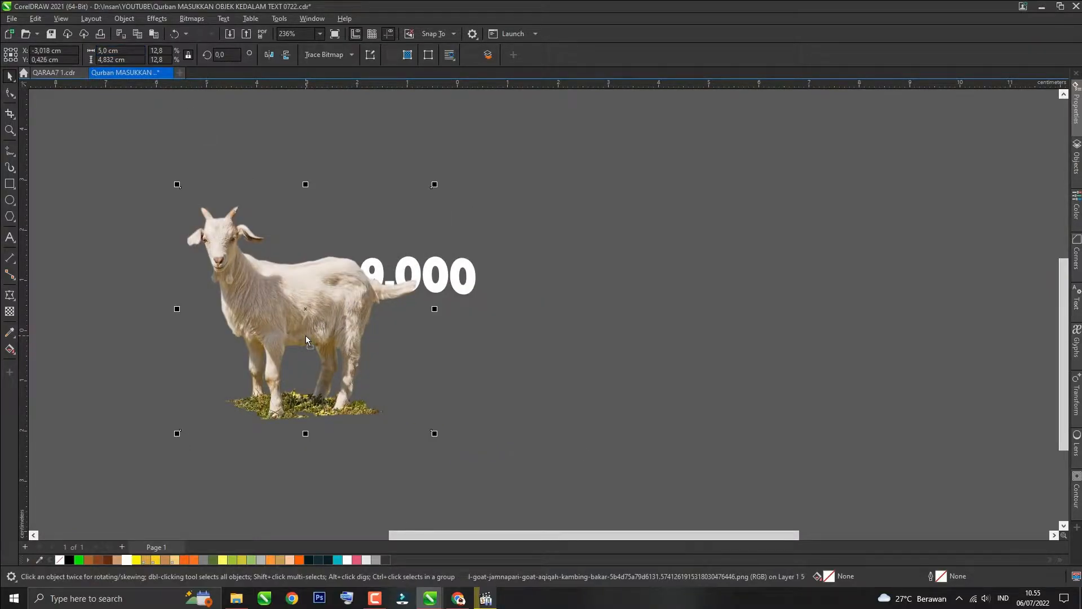
Step: Bring the price text to the front, then shrink the goat and move it under the text's left part
click(472, 297)
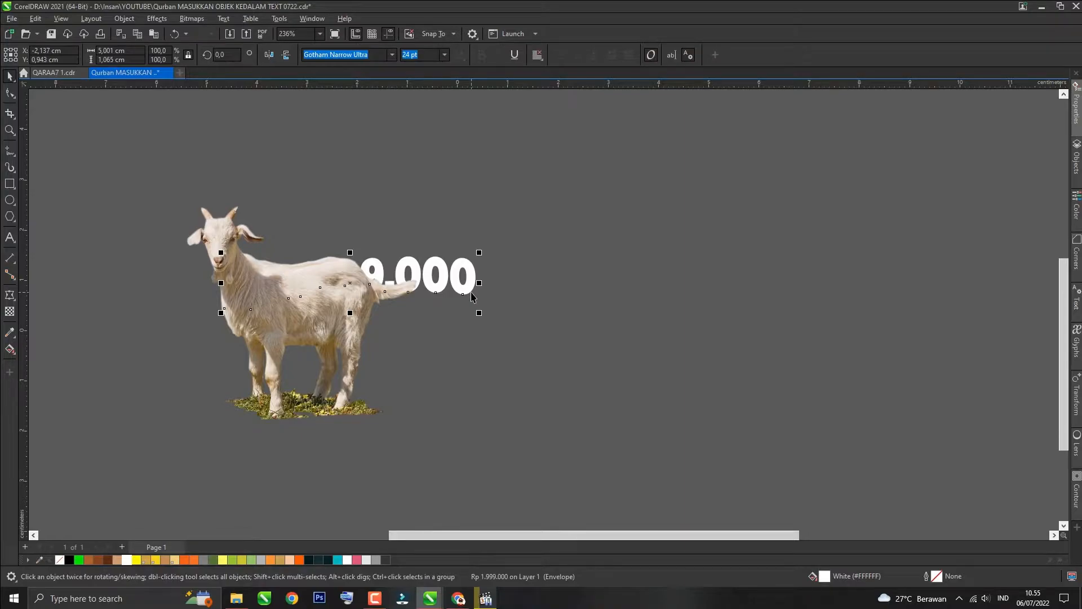
key(shift+Page_Up)
drag(351, 328, 361, 328)
drag(442, 184, 357, 262)
drag(296, 375, 315, 338)
click(461, 292)
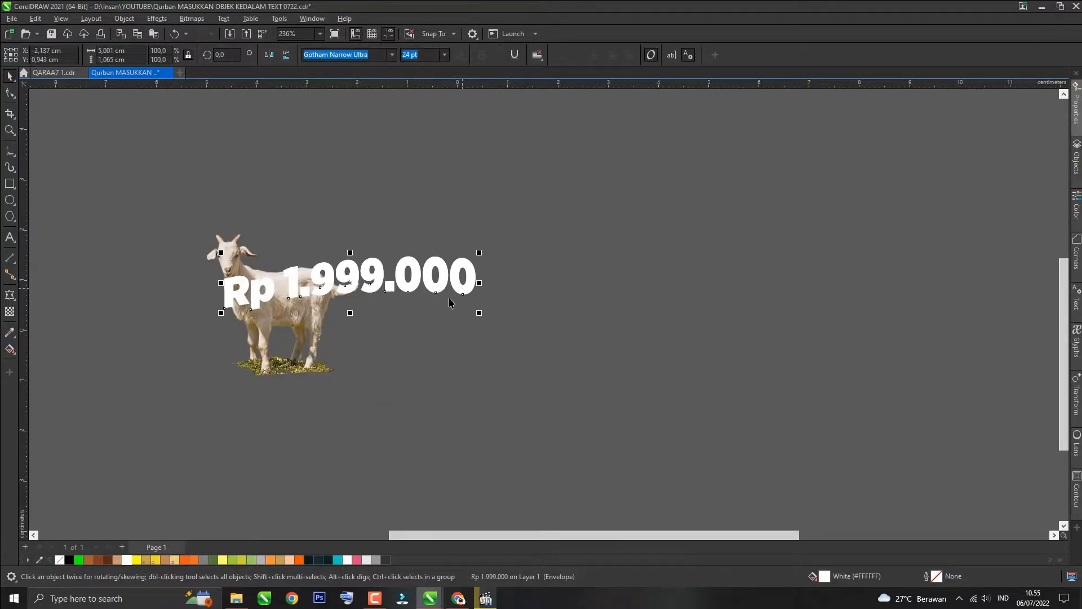
Step: Reselect the price text and bring it in front of the goat again
click(473, 295)
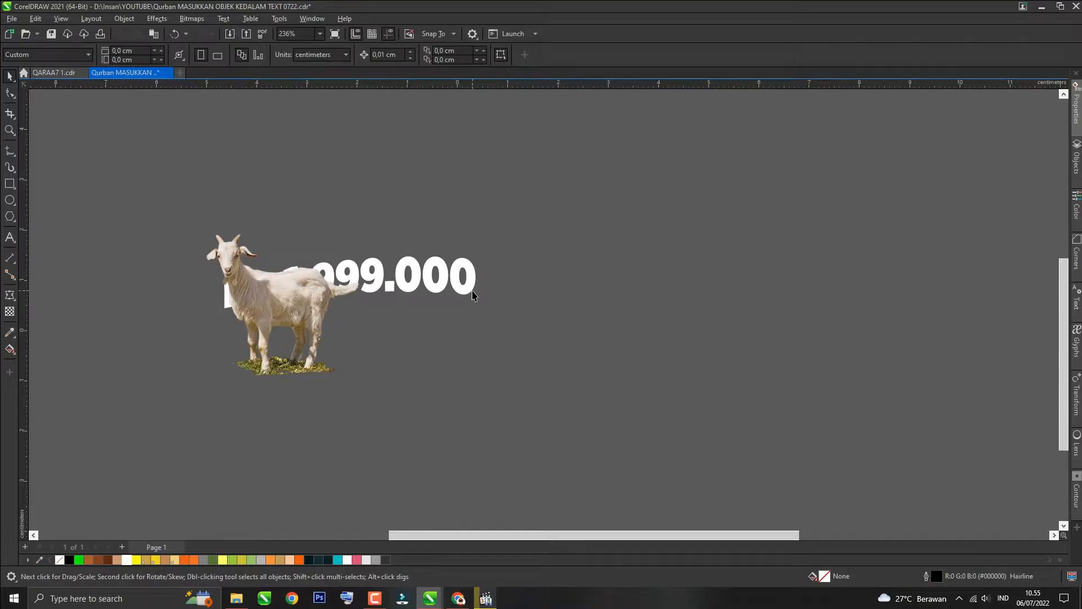
click(473, 294)
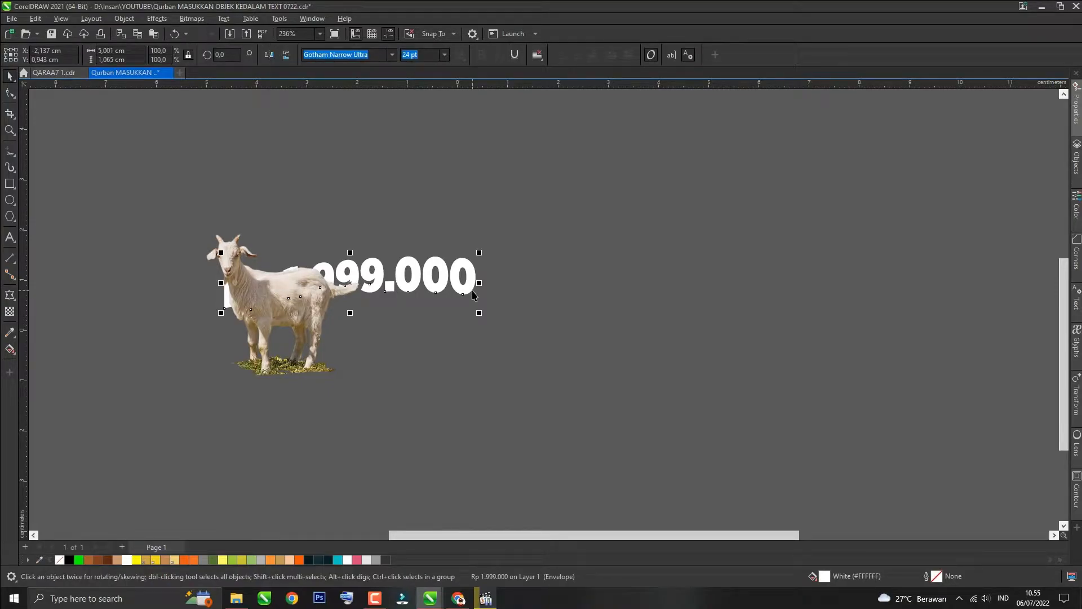
key(shift+Page_Up)
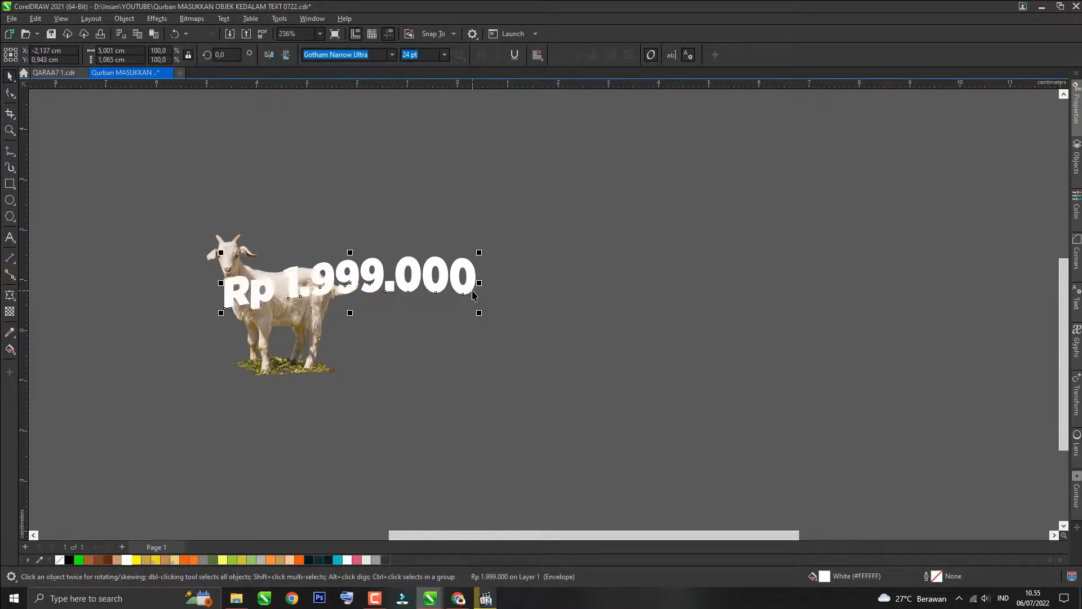
Step: Give the price text a white outline and remove its fill
right_click(128, 562)
click(147, 411)
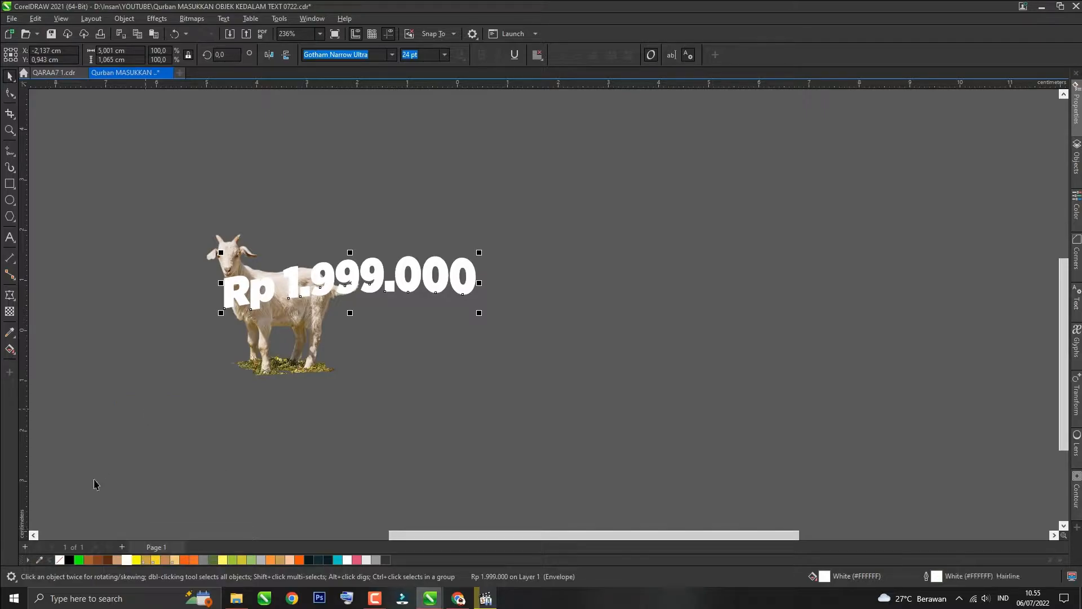
click(61, 559)
scroll(325, 286, up, 2)
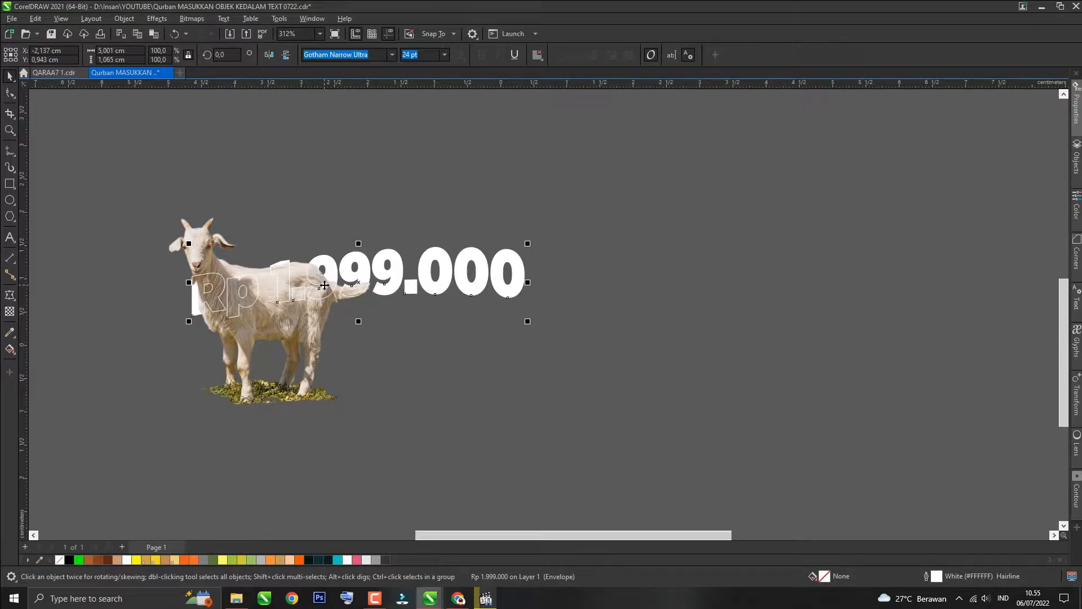
Step: Set the price text's outline width to 0.25 mm with Behind fill enabled
key(F12)
click(486, 233)
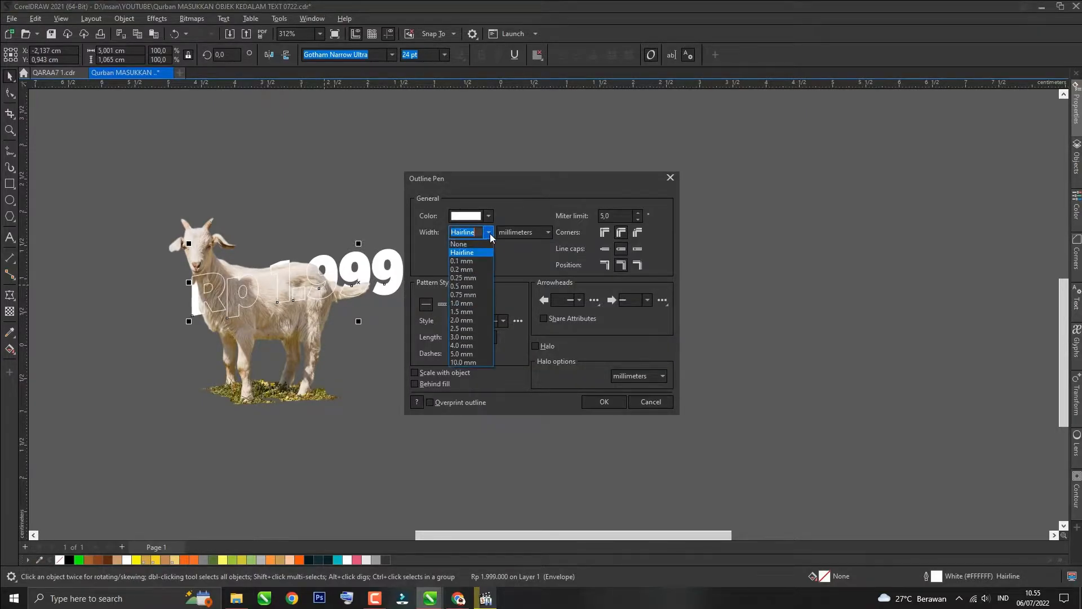
click(471, 269)
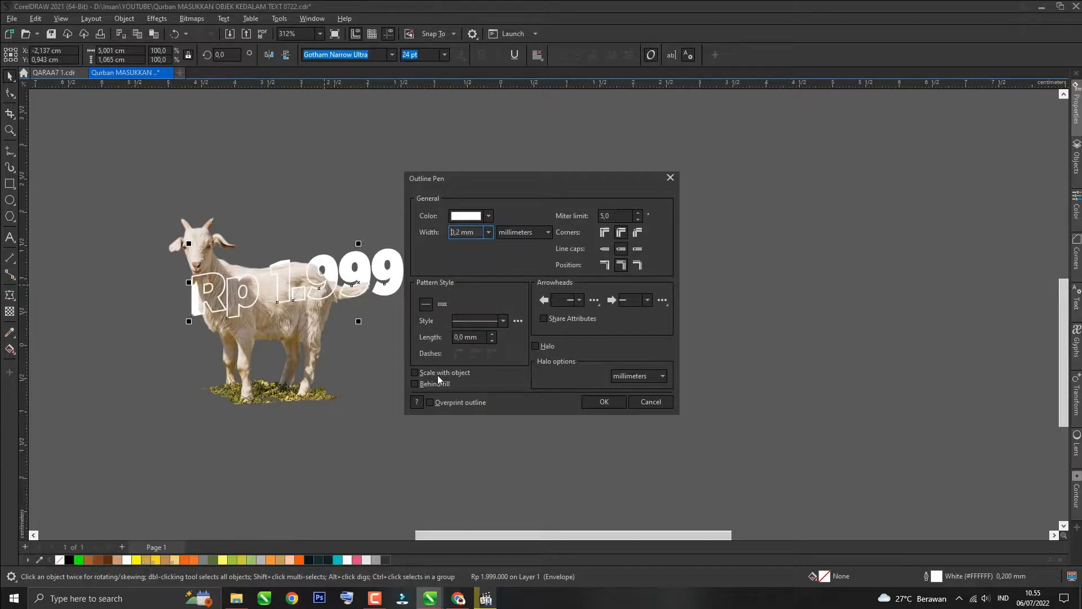
click(414, 384)
click(487, 233)
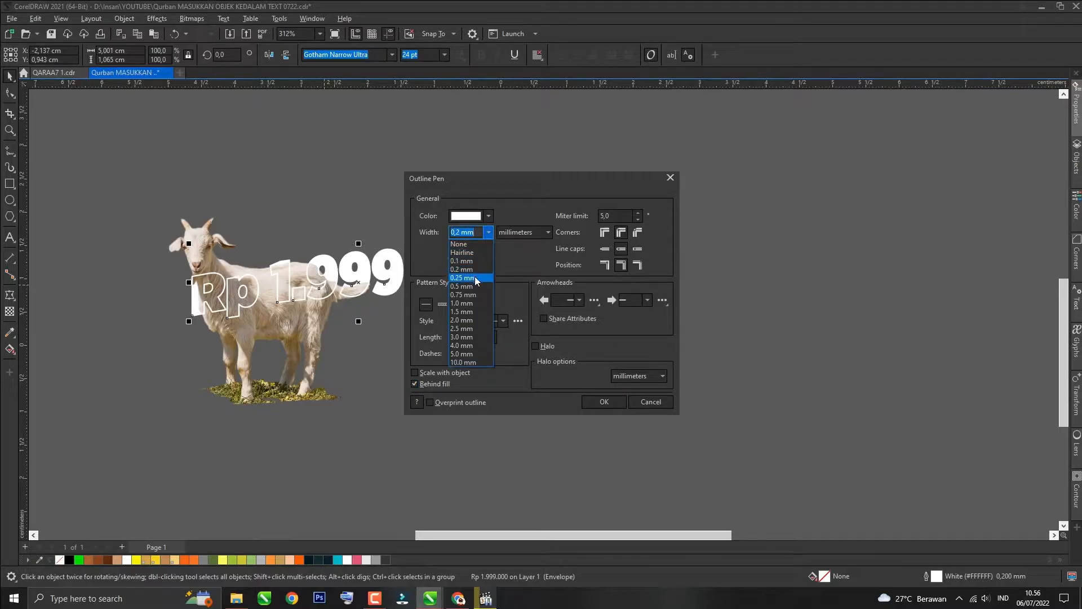
click(474, 278)
click(602, 401)
click(438, 391)
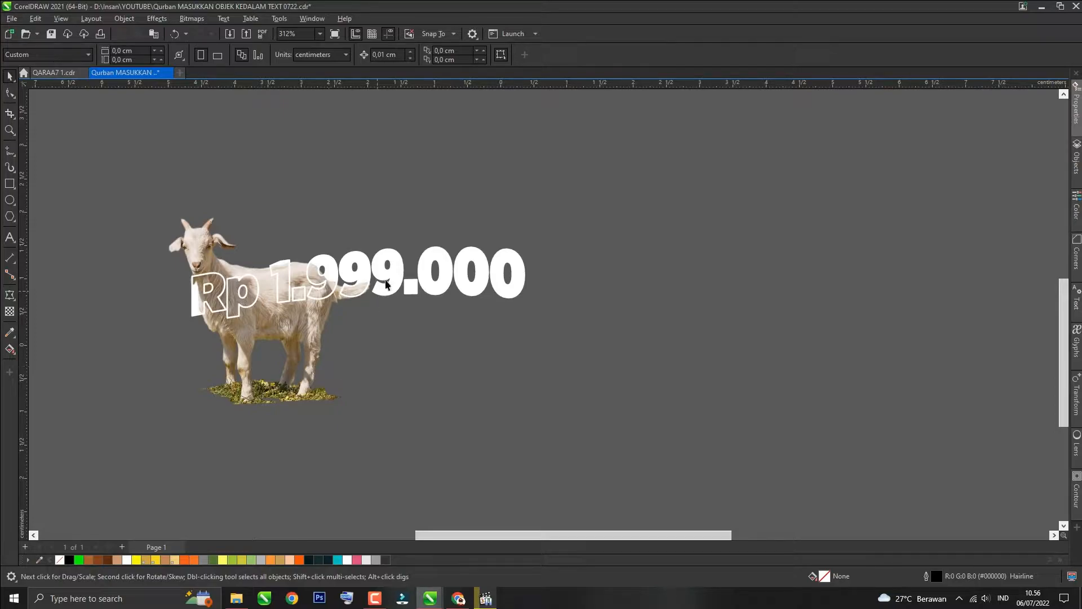
Step: Convert the price text to curves
click(397, 272)
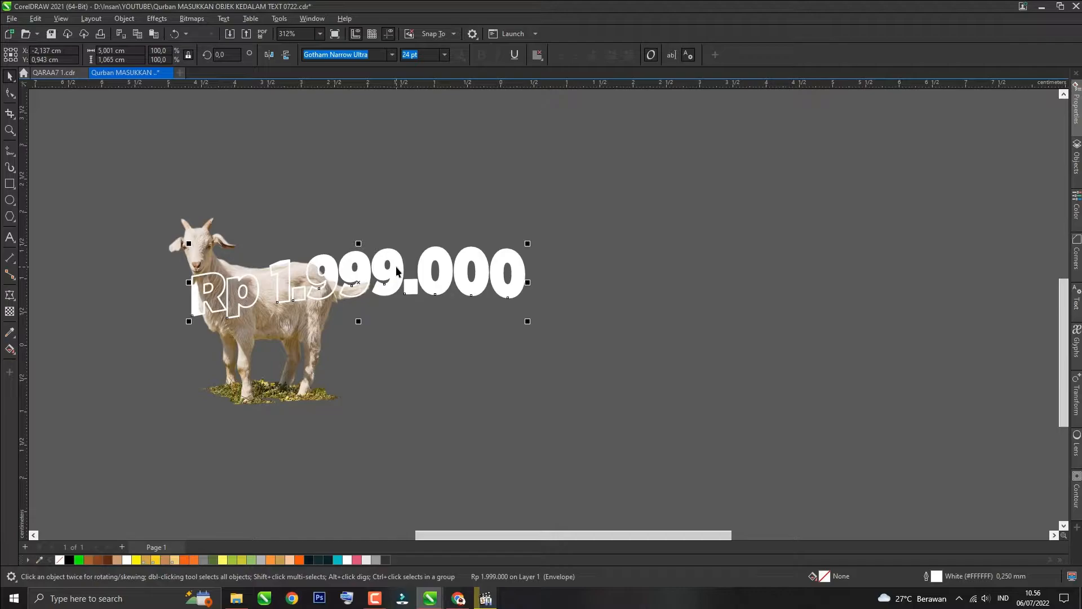
key(ctrl+q)
Step: Draw a rectangle framing the goat's body and legs below the price text
key(F6)
drag(118, 439, 504, 291)
key(space)
click(360, 258)
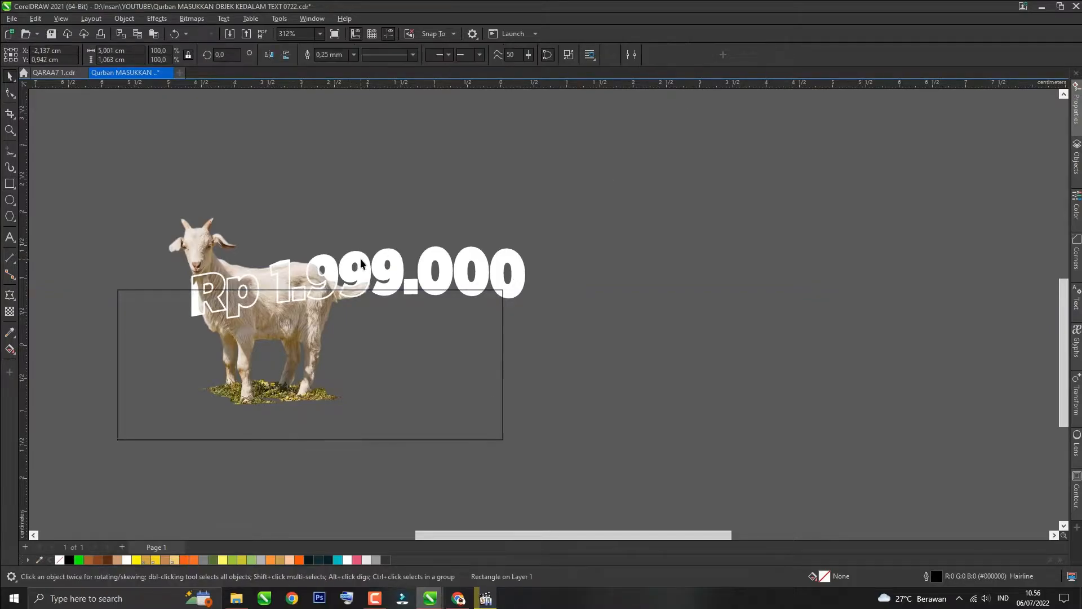
Step: Intersect the rectangle with the outlined price curves and delete the leftover rectangle so the goat sits inside the text
shift+click(383, 392)
click(347, 55)
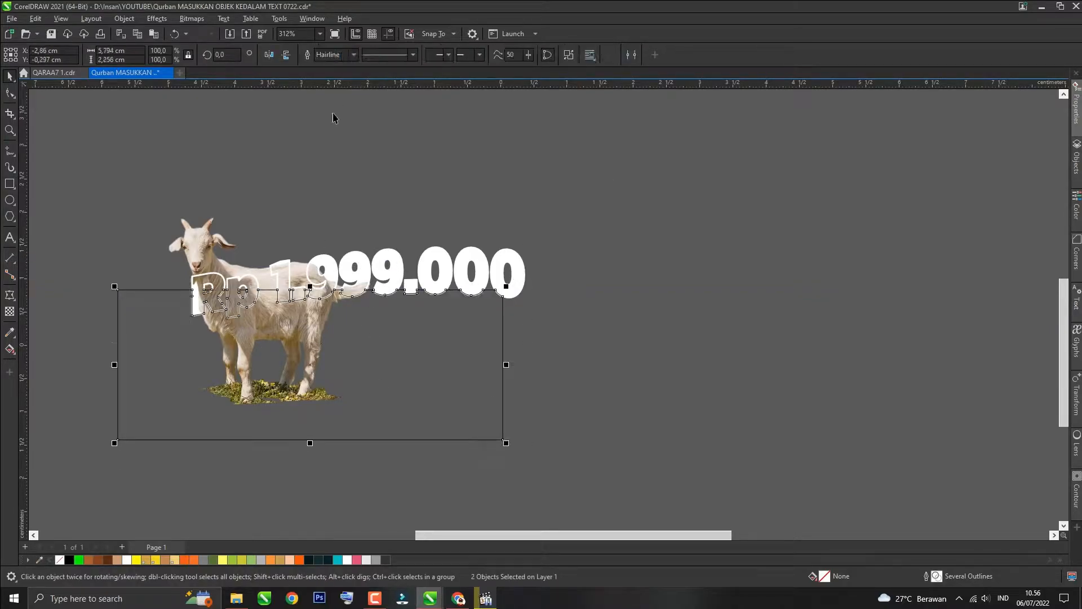
click(331, 186)
click(361, 354)
shift+click(195, 245)
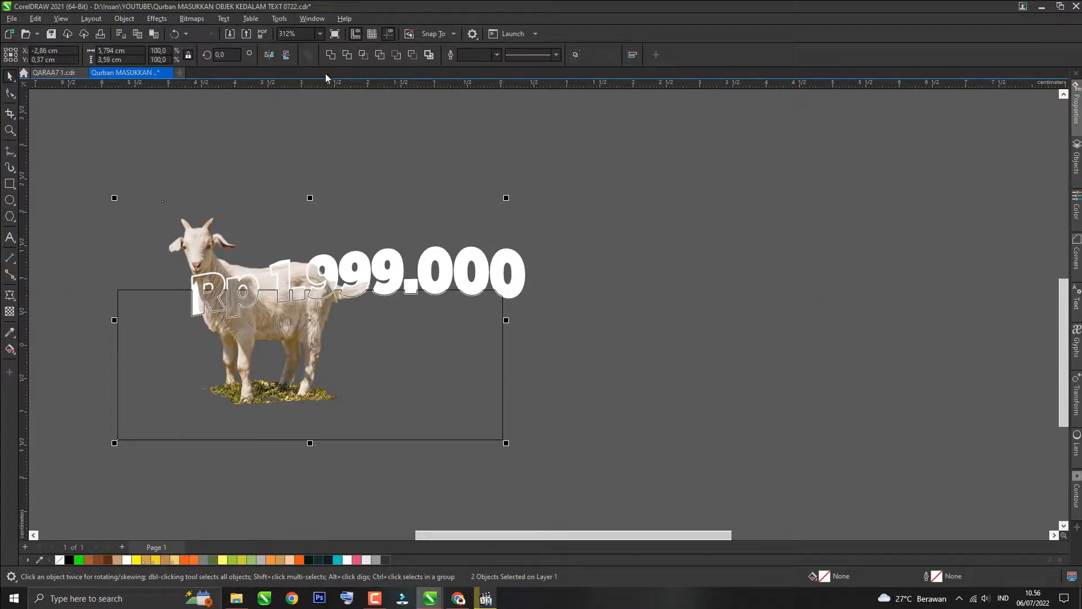
click(346, 55)
key(Delete)
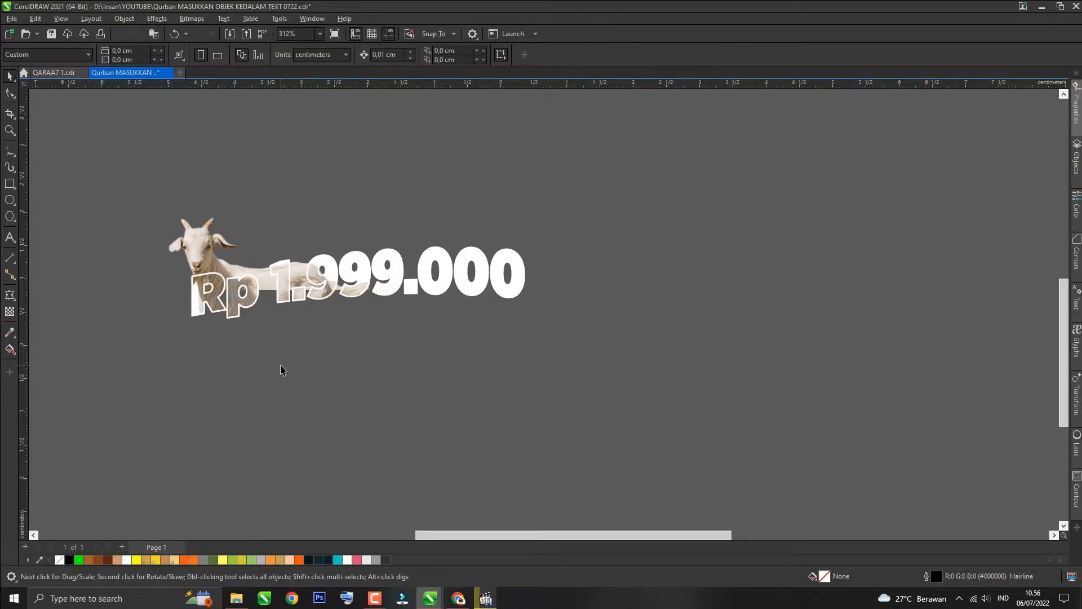
scroll(203, 301, up, 3)
scroll(242, 350, down, 2)
click(451, 293)
key(Delete)
key(ctrl+z)
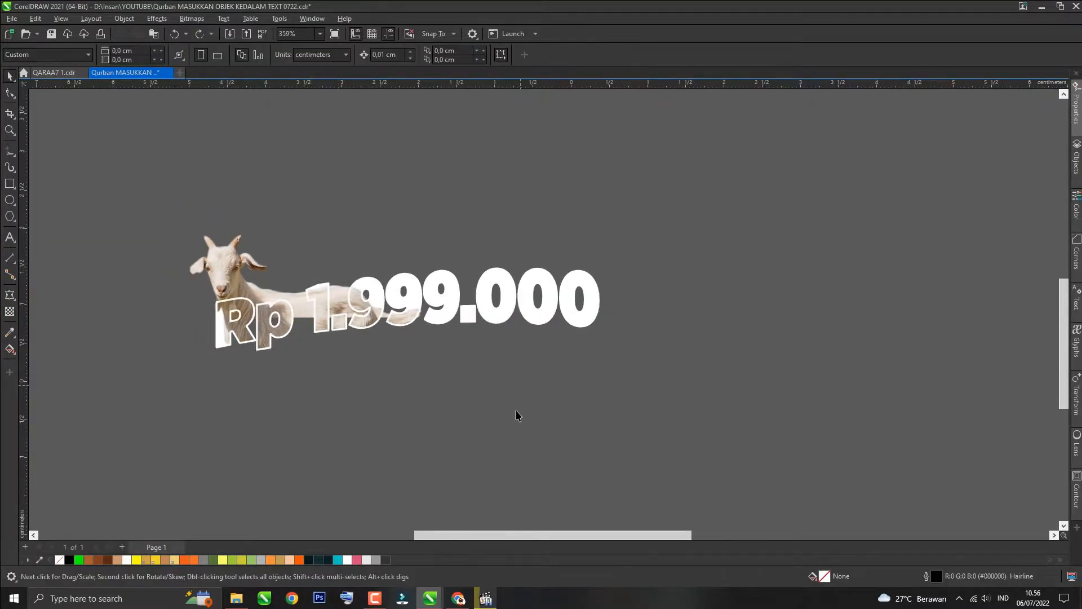
Step: Add the artistic text 'Kambing' below the price design
drag(316, 248, 355, 293)
key(F8)
click(341, 451)
text(Kambing)
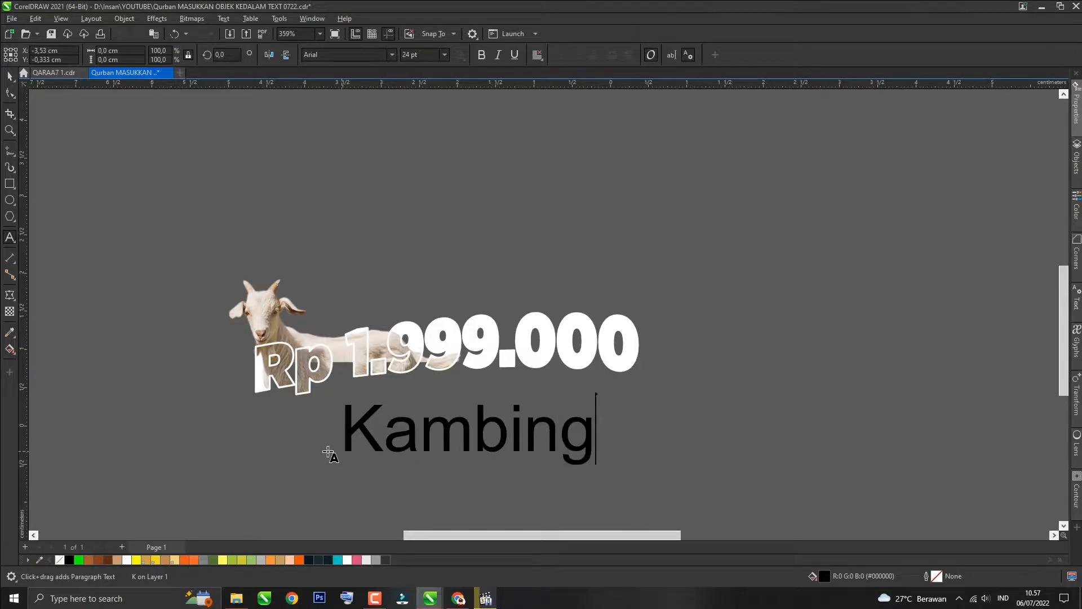
Step: Set the 'Kambing' text to the Not_Bad_demo font at 11 pt
key(ctrl+a)
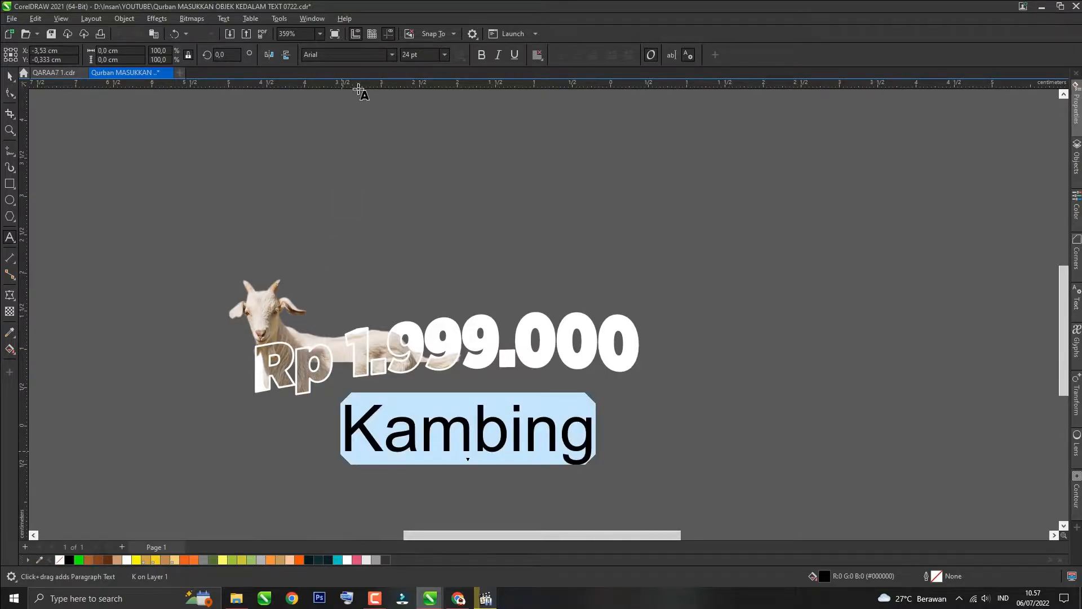
click(392, 54)
click(377, 107)
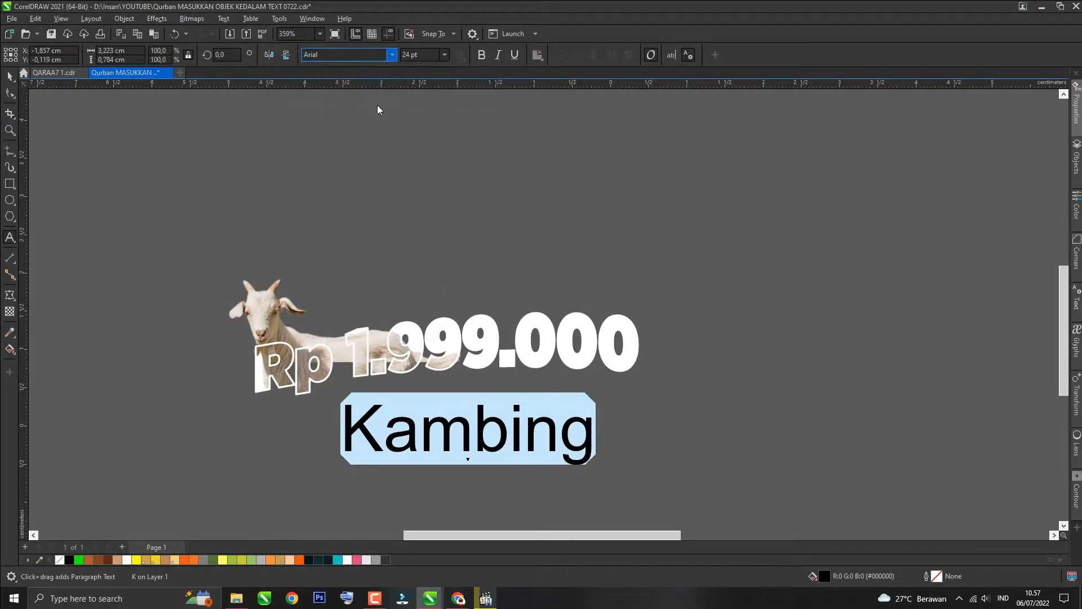
text(11)
key(Return)
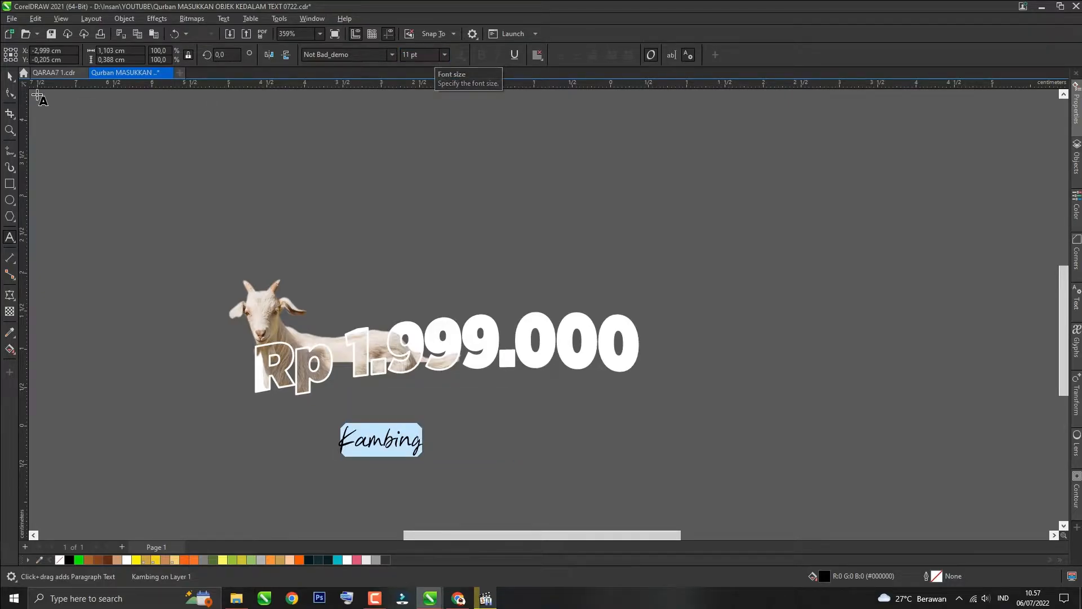
Step: Move the 'Kambing' text onto the goat's back just above 'Rp 1'
click(9, 75)
drag(384, 446, 349, 333)
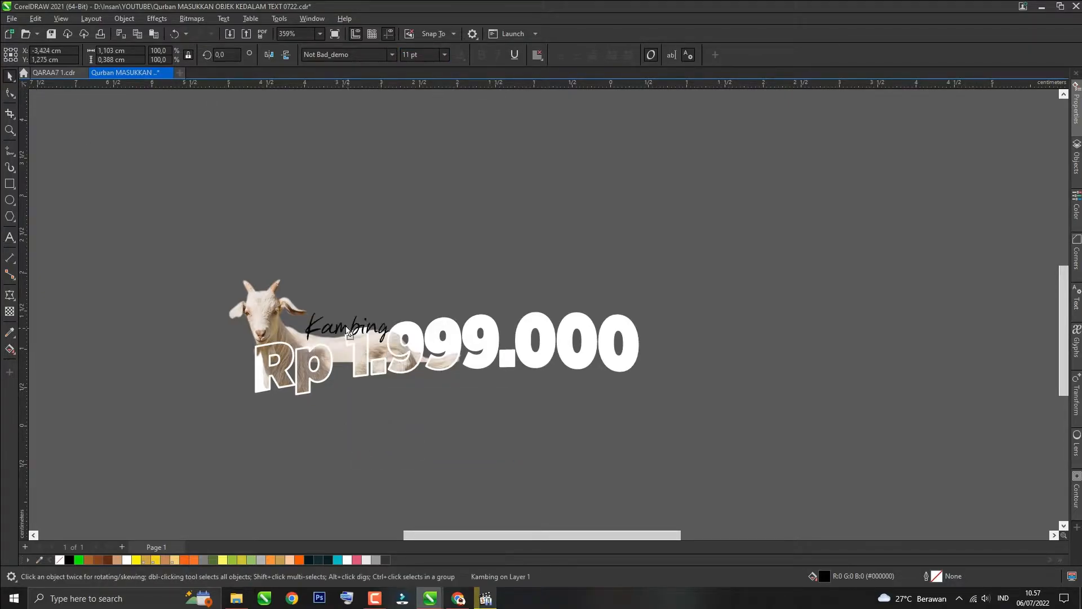
click(349, 333)
Step: Rotate the 'Kambing' text slightly upward, about 9 degrees, to follow the price's slant
scroll(293, 337, up, 1)
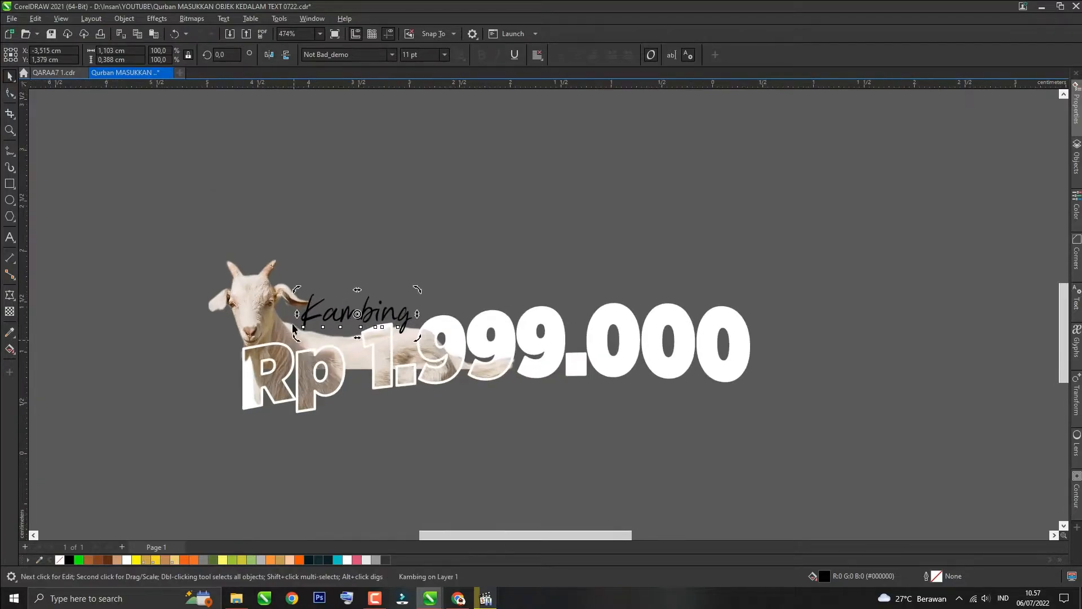
drag(297, 314, 297, 323)
drag(418, 320, 418, 311)
click(322, 324)
click(331, 321)
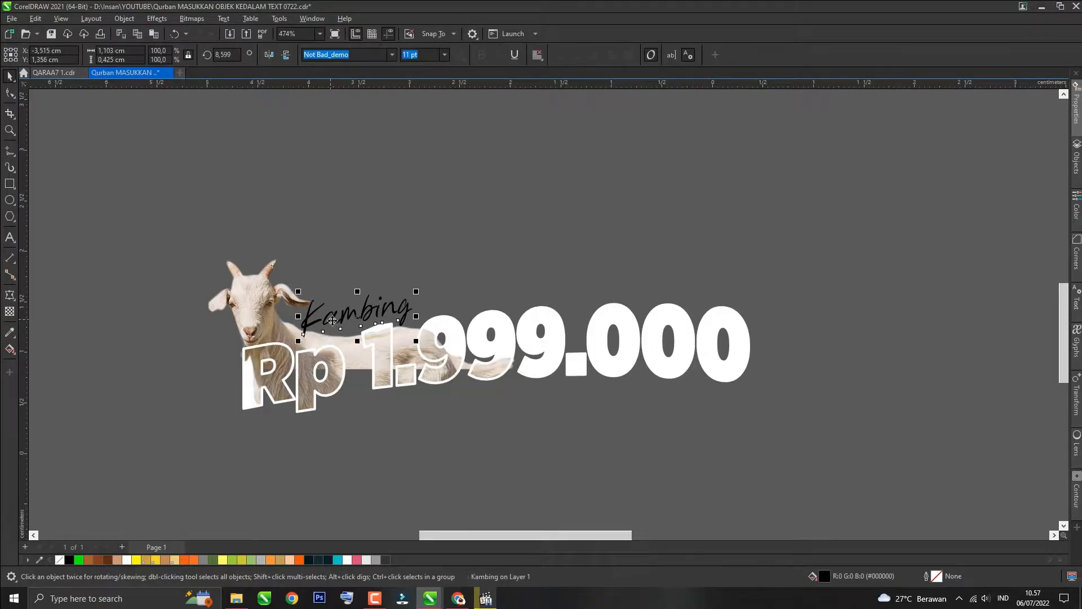
scroll(331, 323, up, 1)
click(332, 323)
drag(446, 323, 446, 316)
Step: Fill the 'Kambing' text with white
click(462, 287)
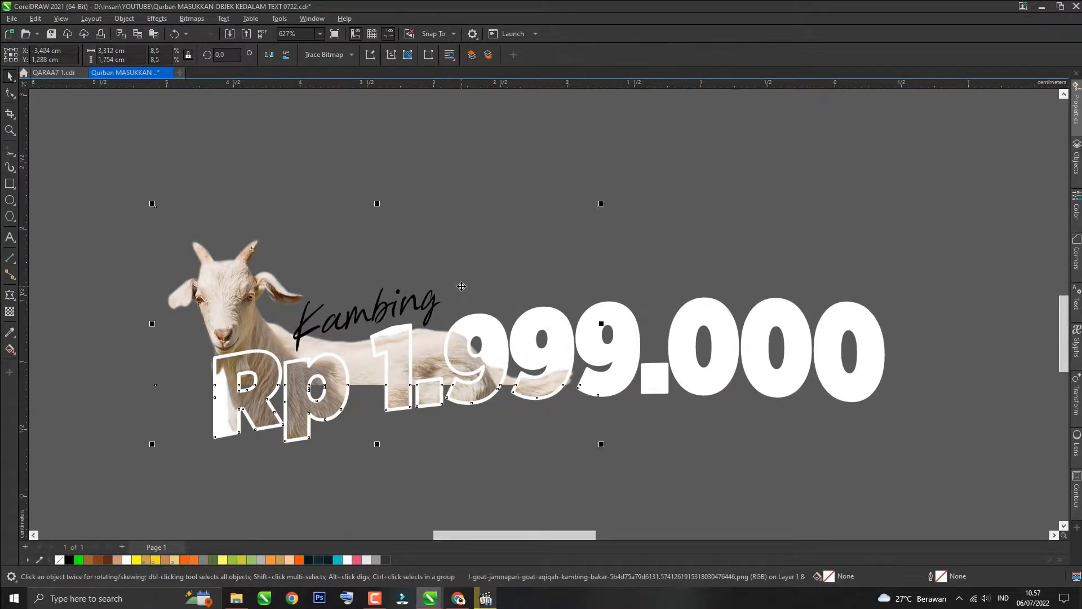
click(405, 308)
click(126, 559)
scroll(135, 405, down, 3)
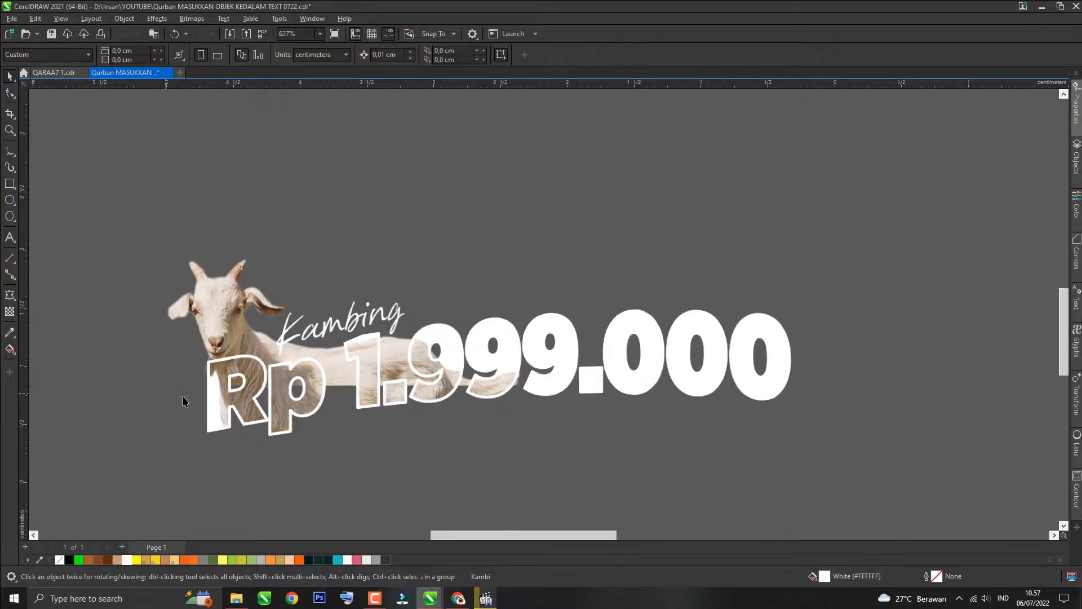
Step: Select the whole price design and drop a duplicate copy below the original
click(506, 231)
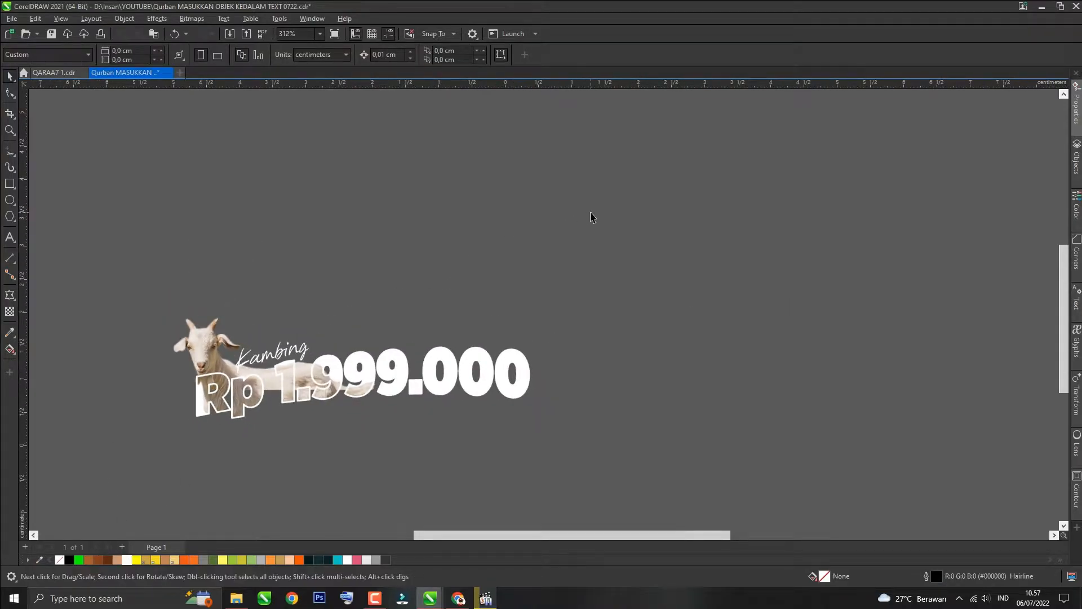
scroll(590, 217, down, 1)
drag(607, 217, 205, 430)
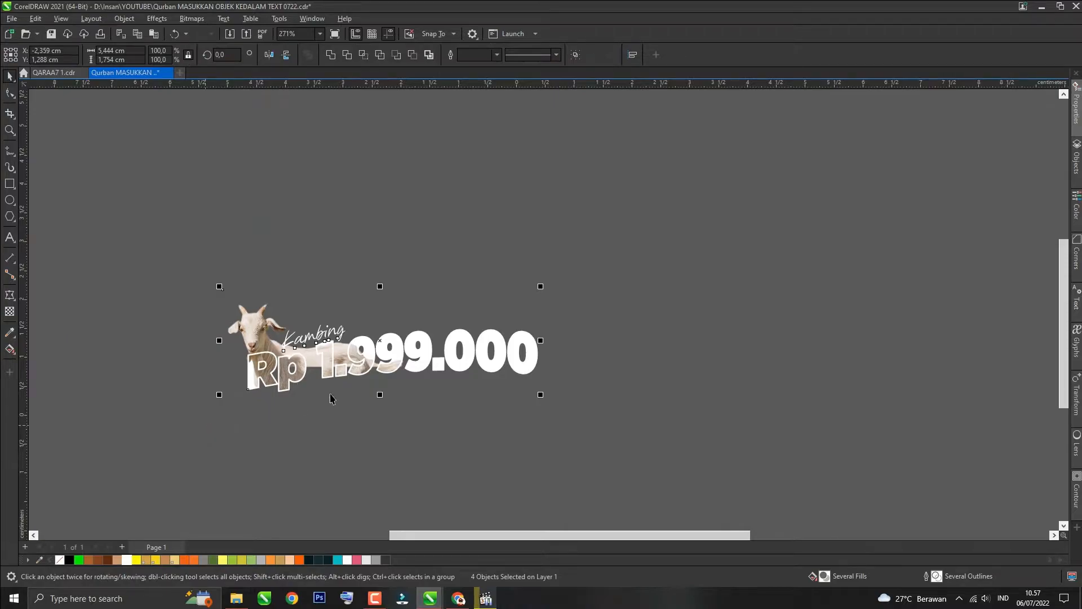
scroll(374, 343, down, 1)
drag(364, 358, 384, 422)
right_click(383, 421)
click(518, 379)
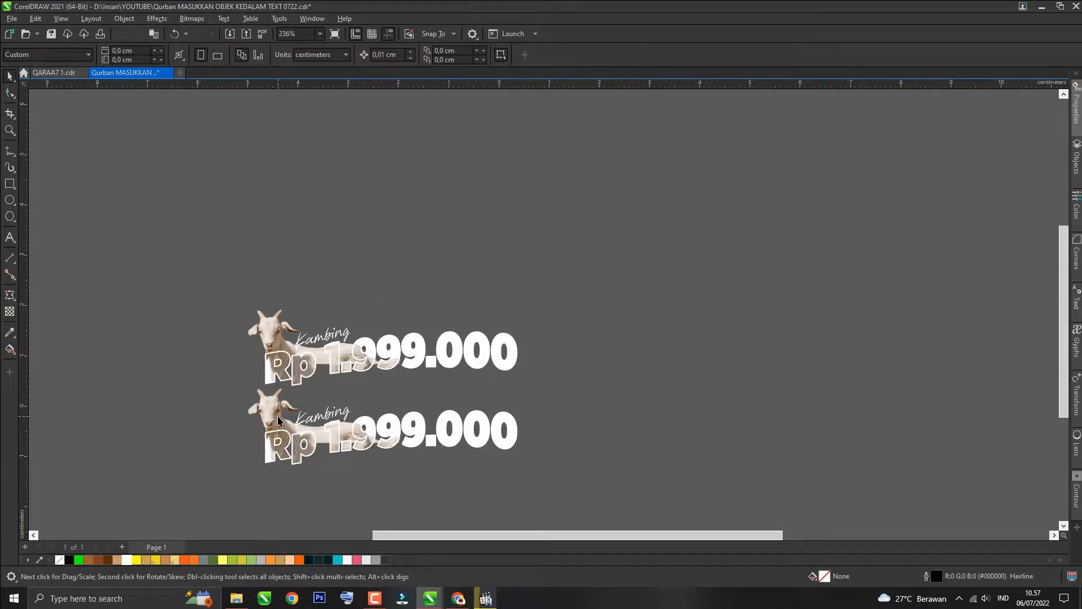
Step: In the copy, delete the goat, the 'Kambing' text and the outlined price curves, keeping only the plain price text
click(277, 415)
key(Delete)
click(305, 423)
key(Delete)
click(334, 429)
drag(334, 427, 340, 484)
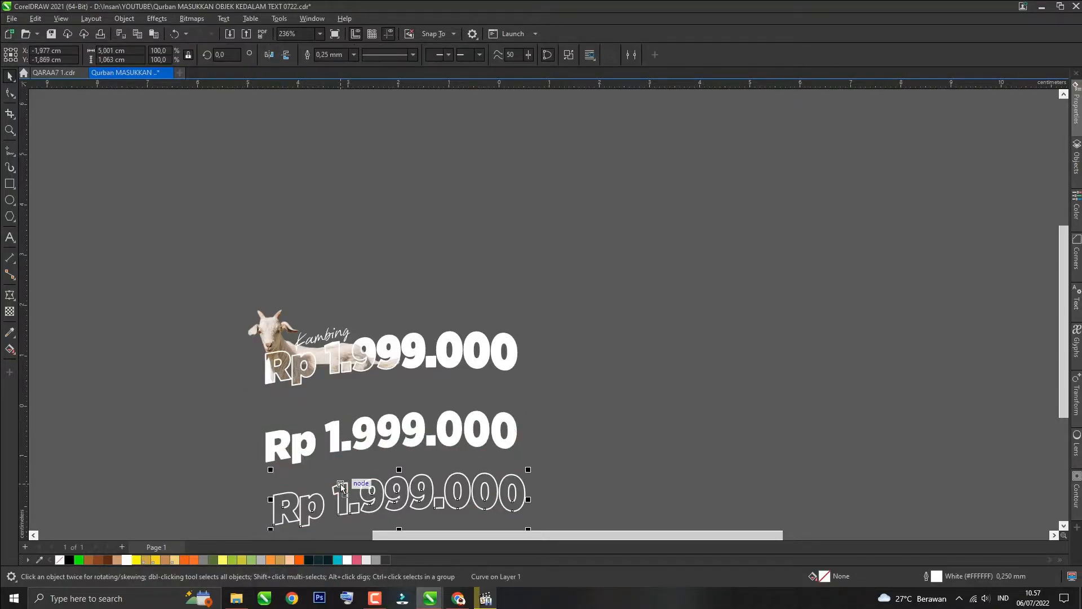
key(Delete)
Step: Edit the copied price text to read 'Rp 17.999.000'
click(423, 448)
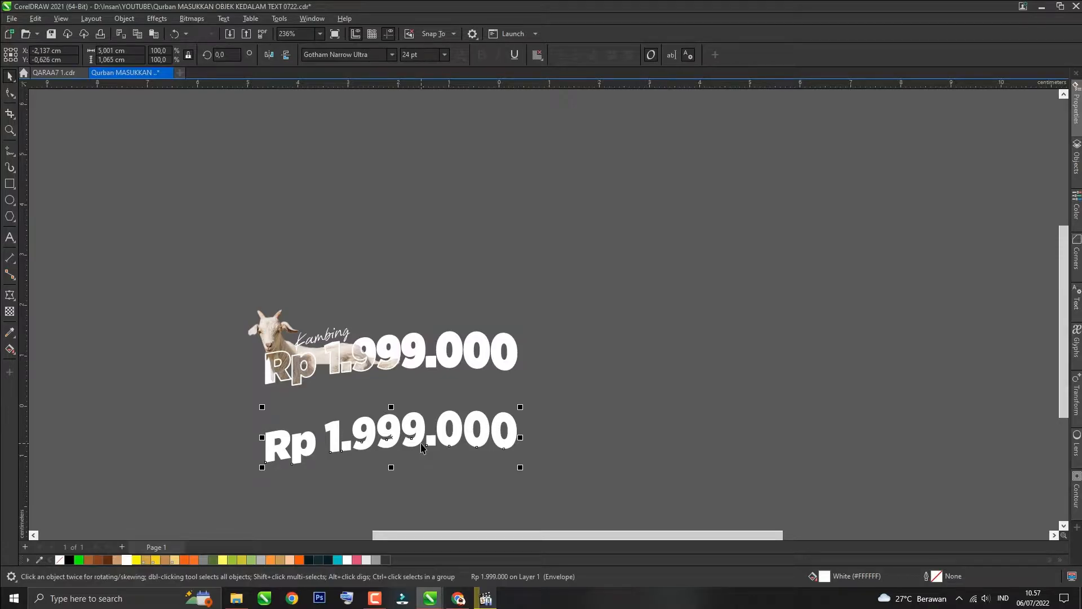
key(ctrl+shift+t)
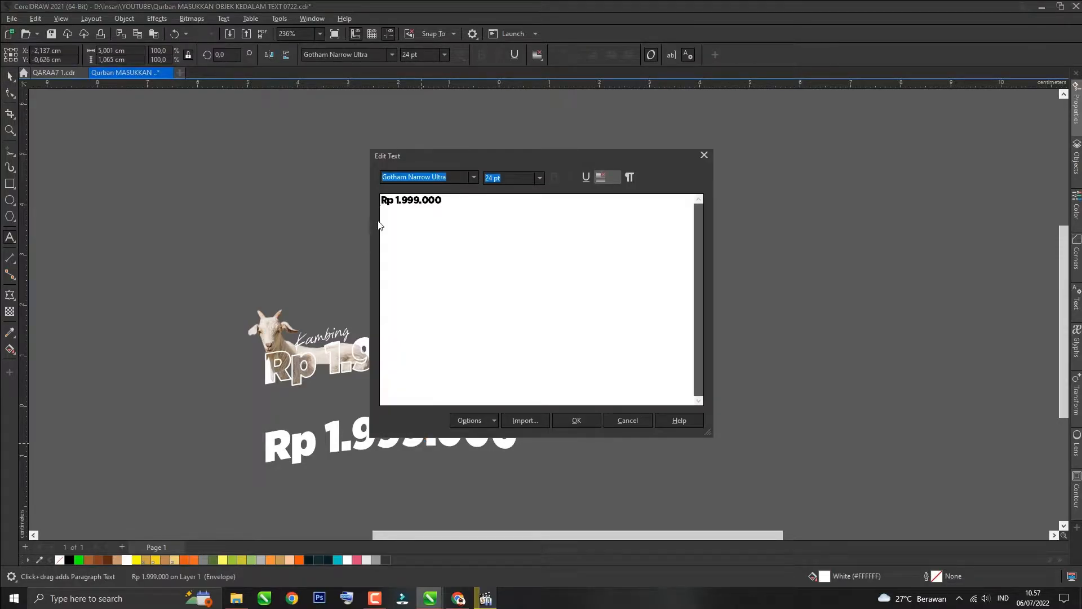
drag(397, 201, 453, 211)
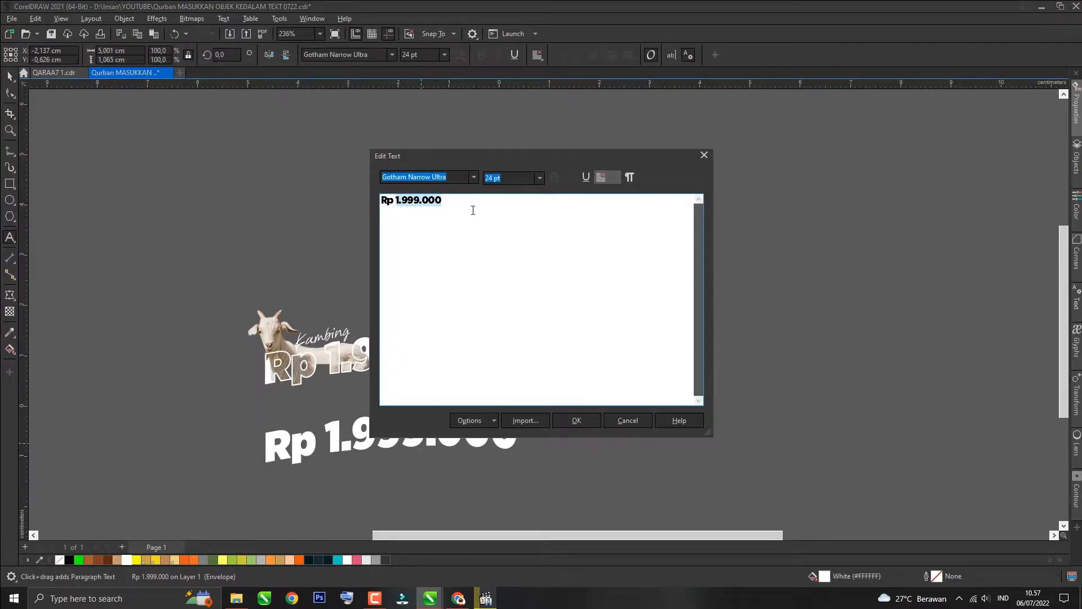
text(17.999.000)
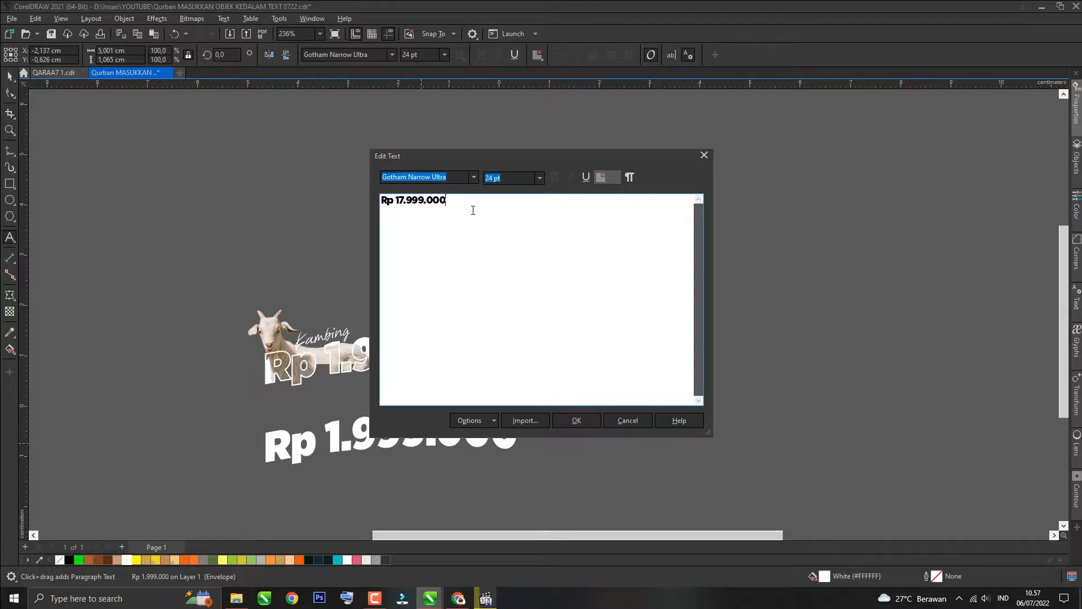
click(574, 422)
Step: Move the 'Rp 17.999.000' text up under the first design and rotate it to about 357.3 degrees
click(10, 75)
scroll(374, 463, up, 2)
drag(407, 440, 471, 398)
click(471, 399)
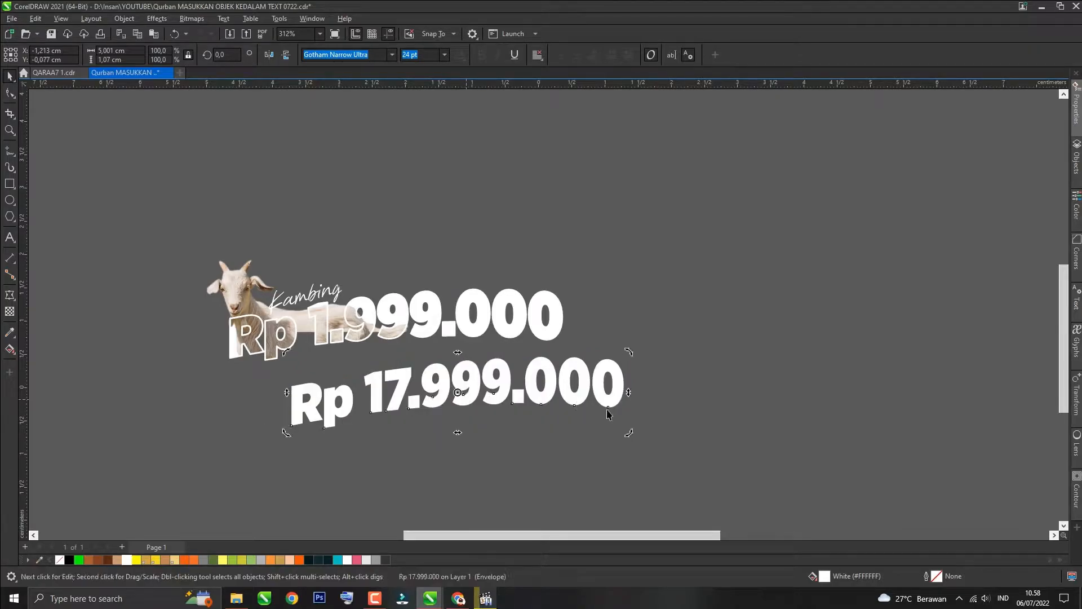
drag(286, 393, 290, 387)
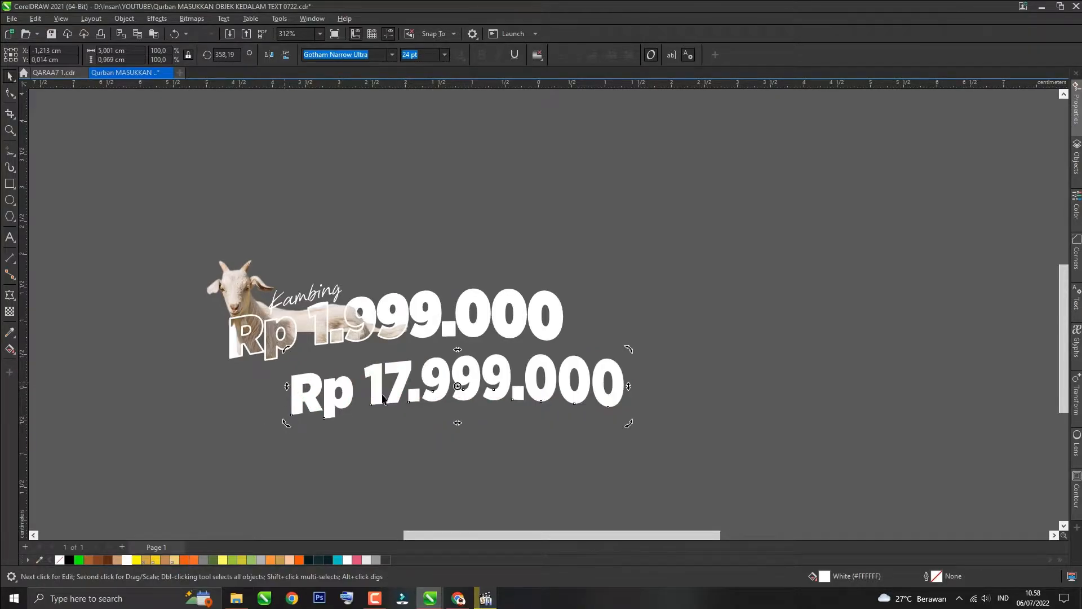
drag(635, 389, 635, 401)
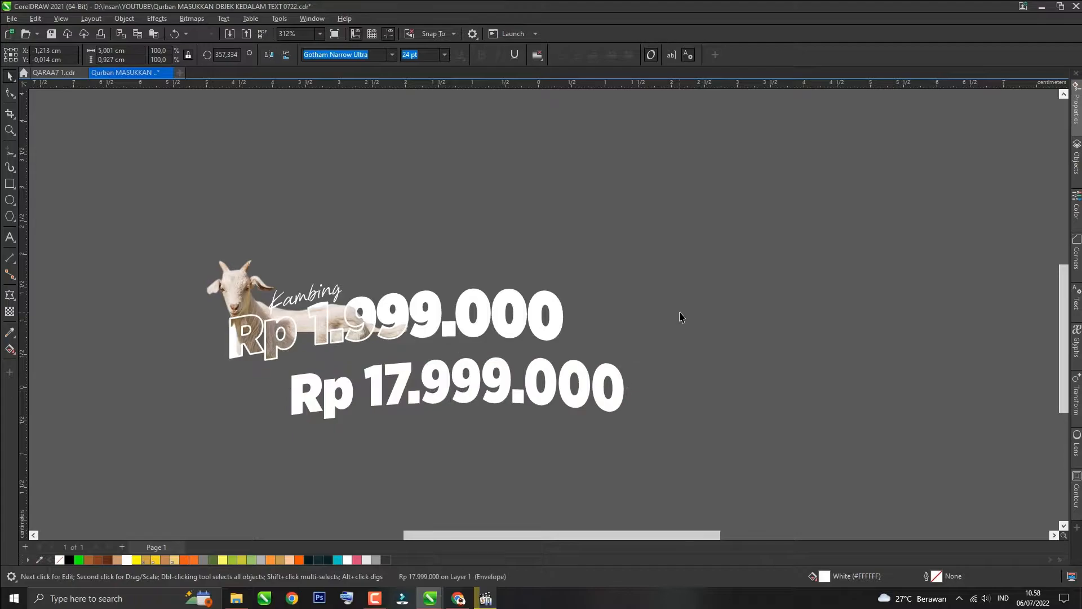
Step: Save the document
click(682, 316)
key(ctrl+s)
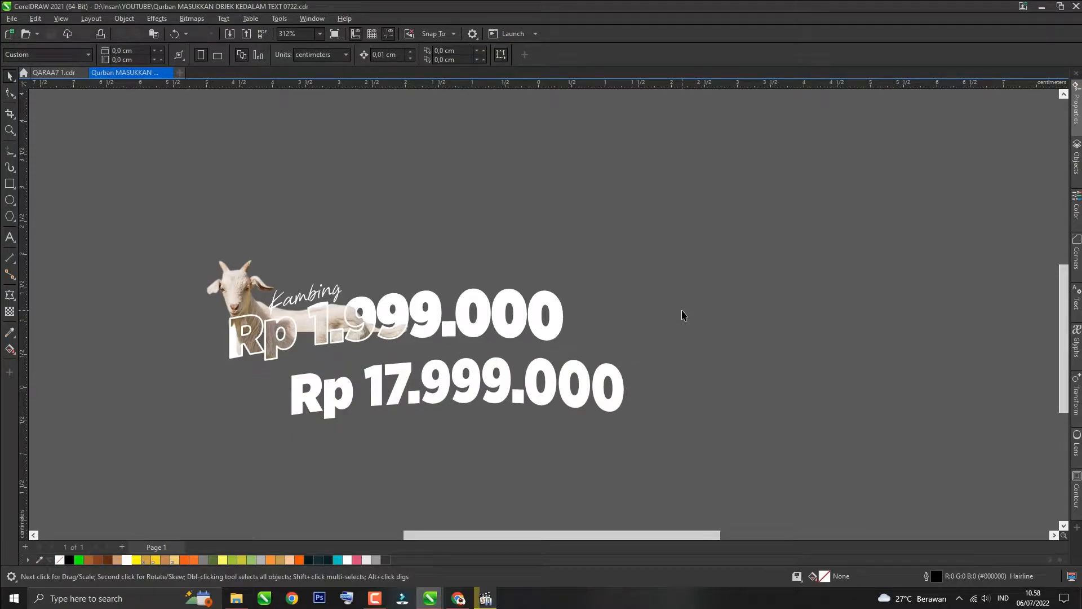
Step: Switch to the Chrome browser and search Google for 'sapi'
key(alt+Tab)
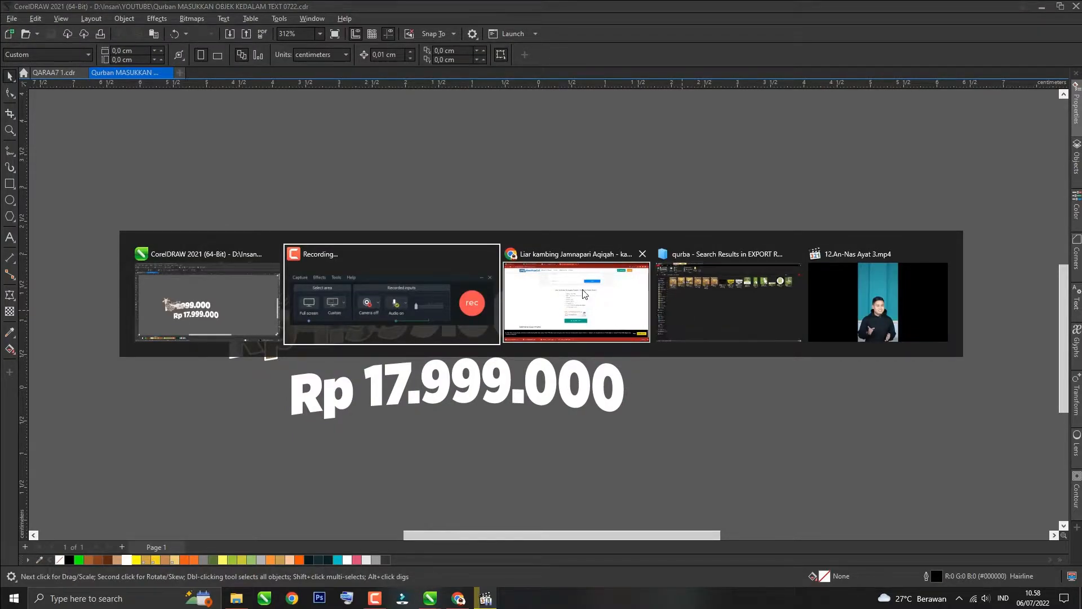
click(583, 293)
scroll(412, 180, up, 2)
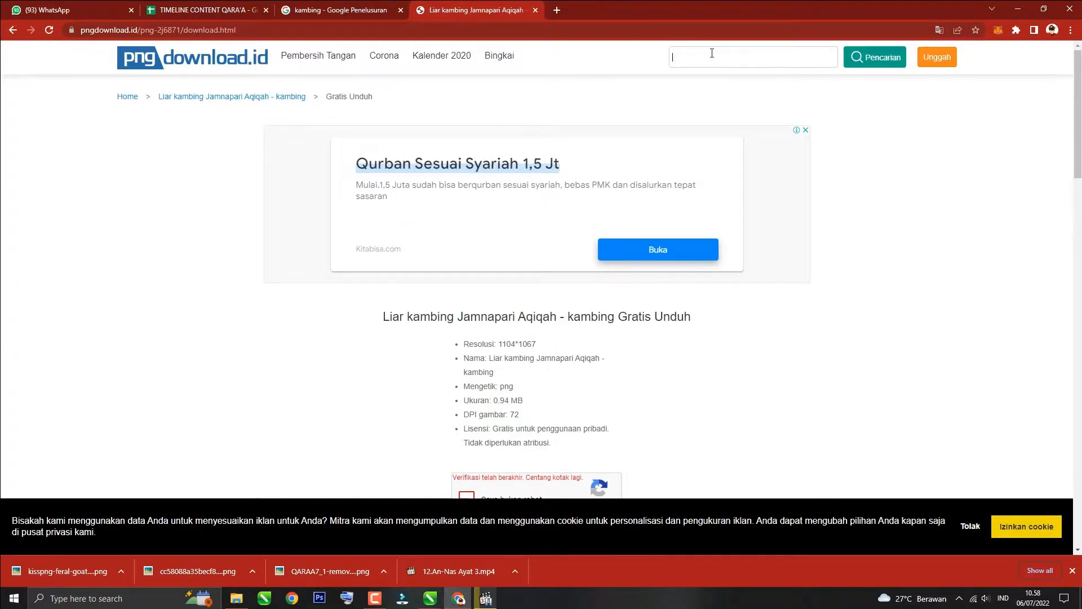
click(633, 27)
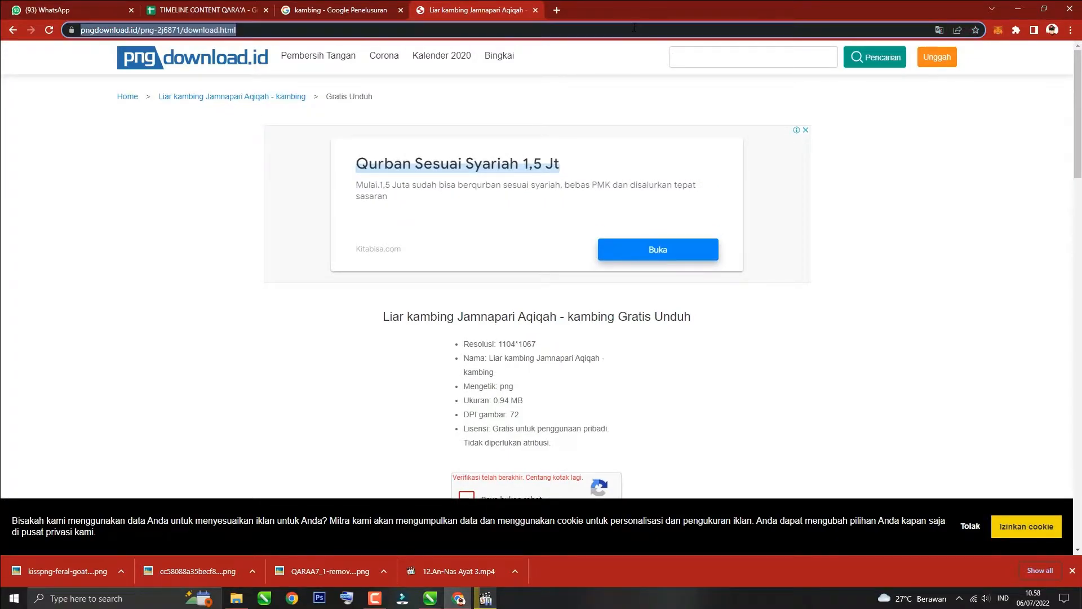
text(sapi)
key(Return)
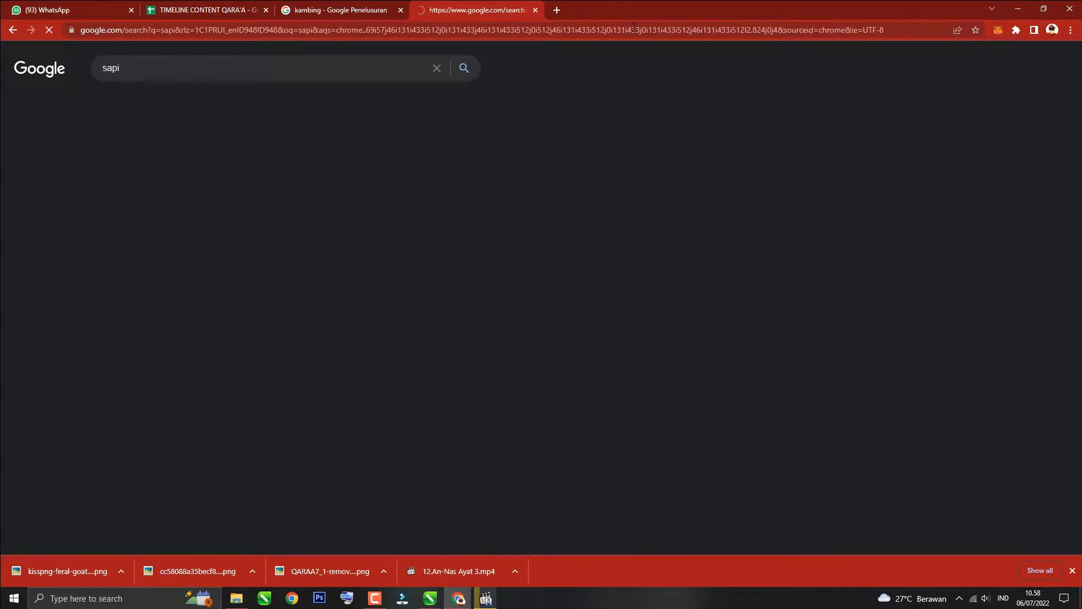
Step: Switch to image results for 'sapi' and filter them to transparent images
click(194, 112)
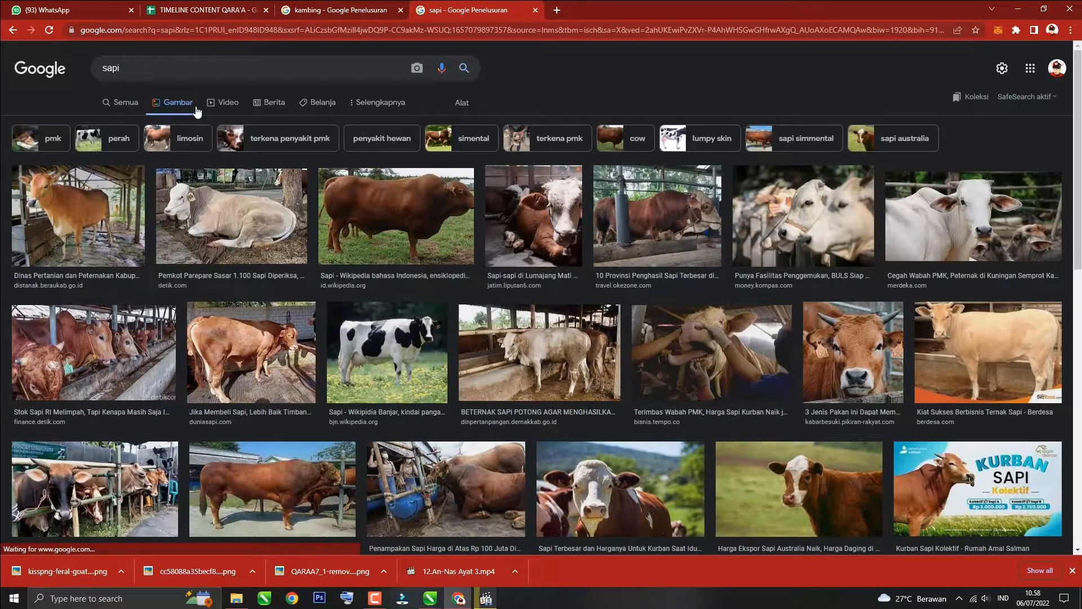
click(462, 102)
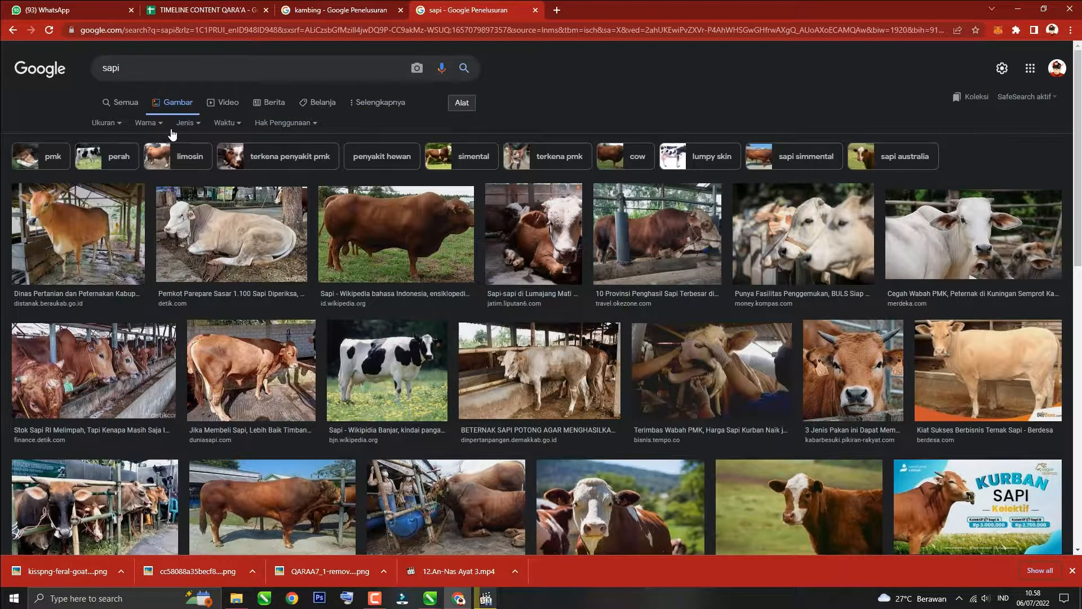
click(146, 124)
click(154, 176)
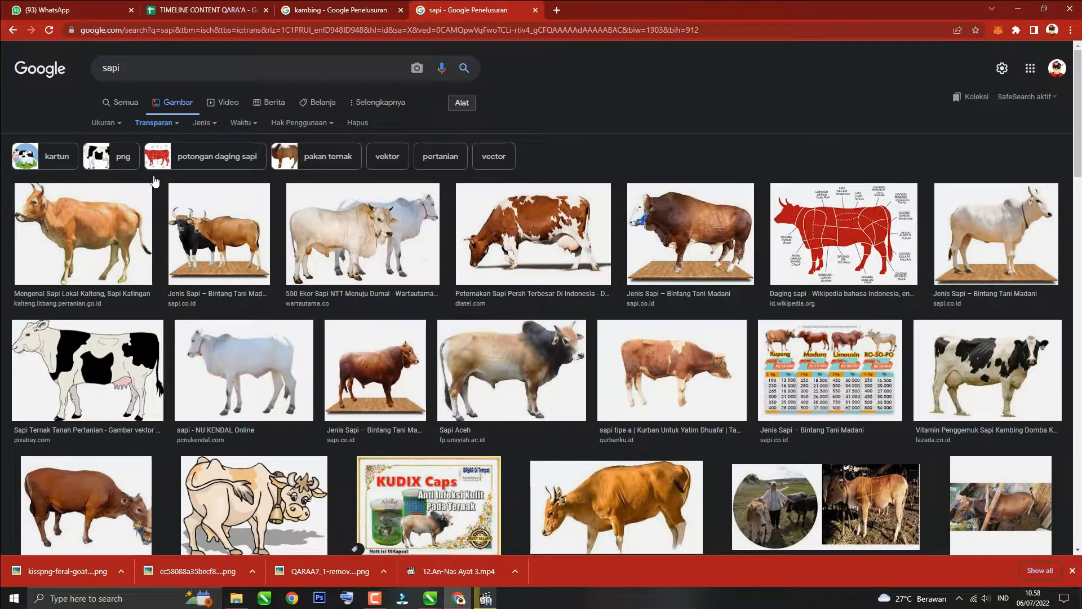
Step: Browse the transparent cow images and search Google Images for 'cow smile' instead
scroll(161, 333, down, 6)
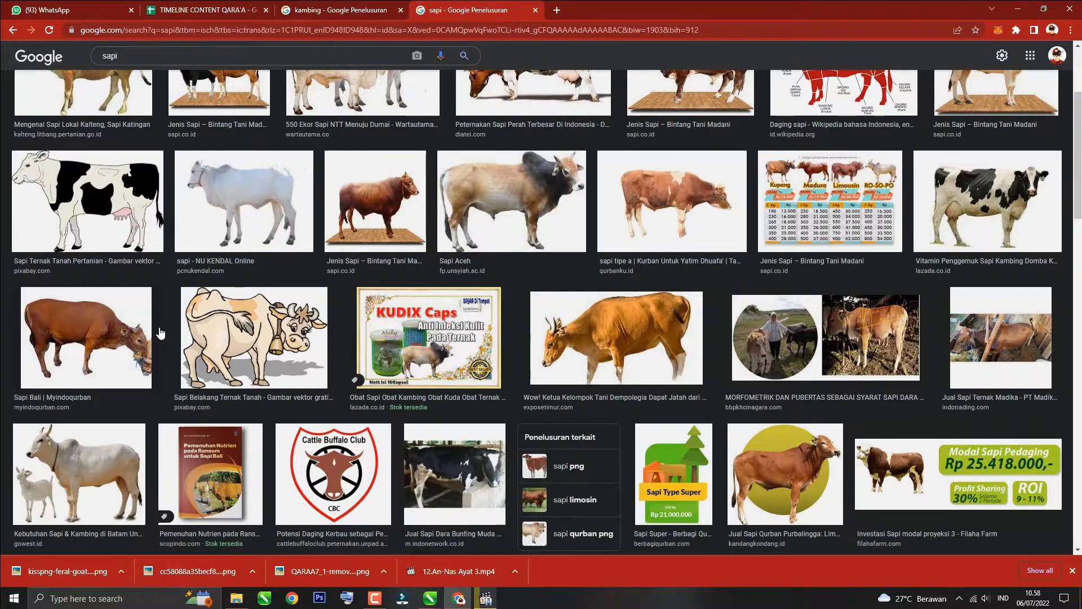
scroll(160, 333, down, 3)
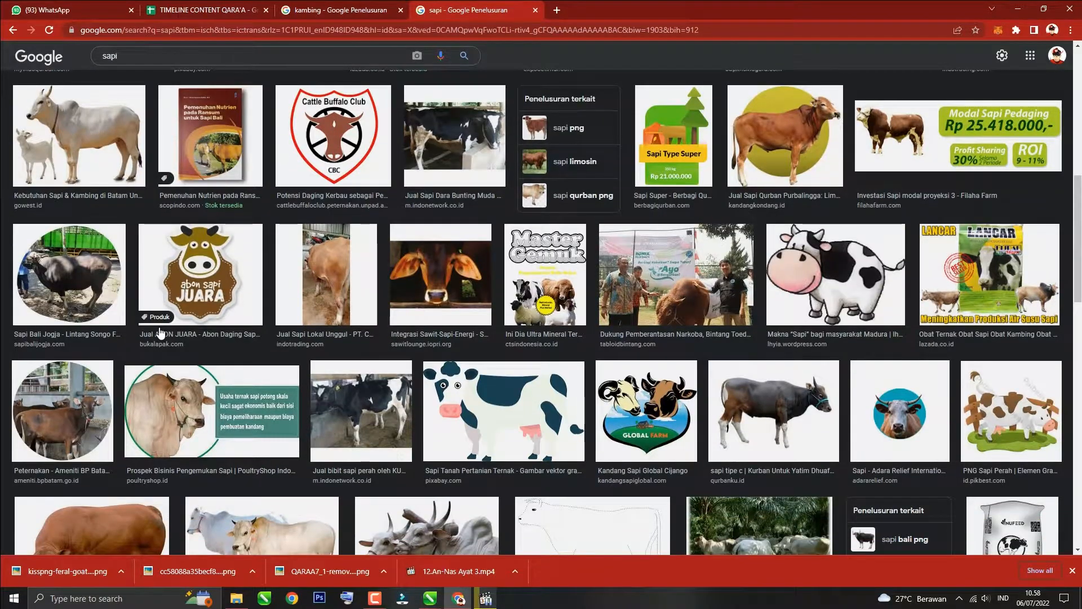
scroll(159, 327, down, 2)
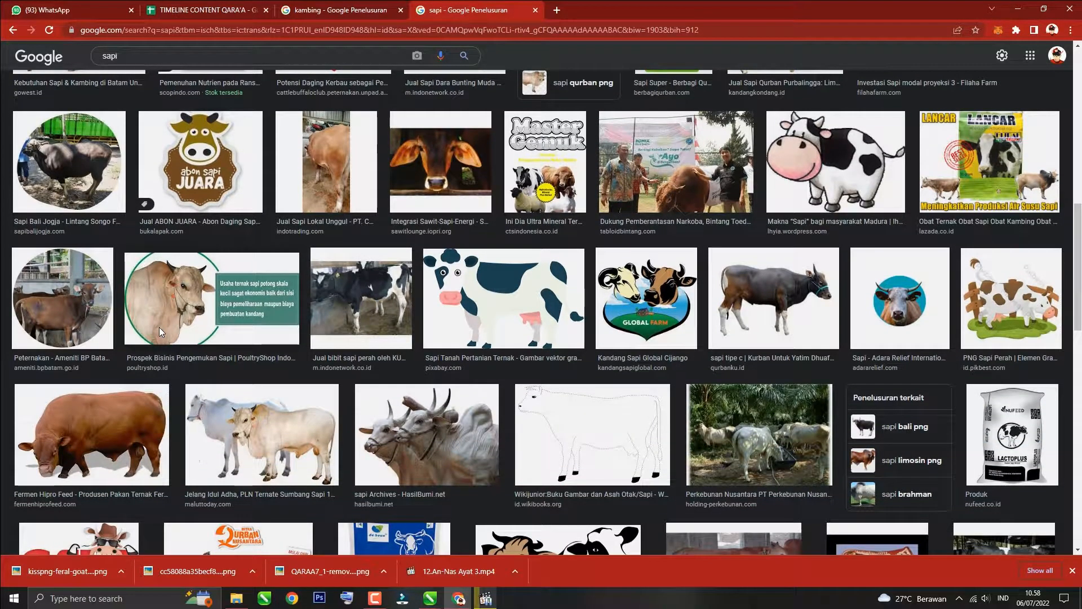
scroll(159, 327, up, 7)
scroll(159, 332, up, 1)
click(156, 59)
key(ctrl+a)
text(cow smile)
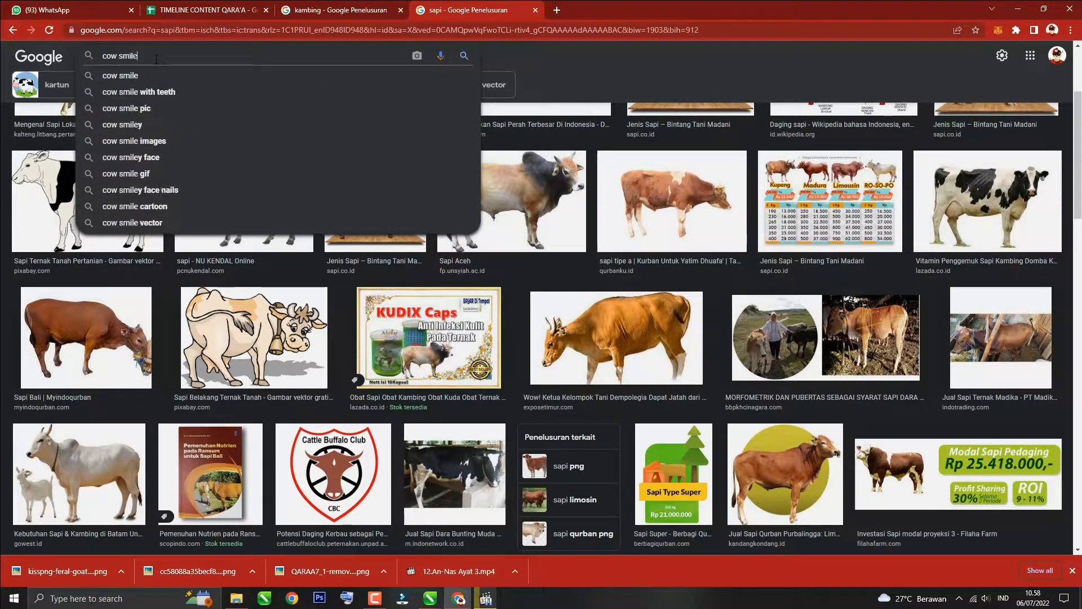
key(Return)
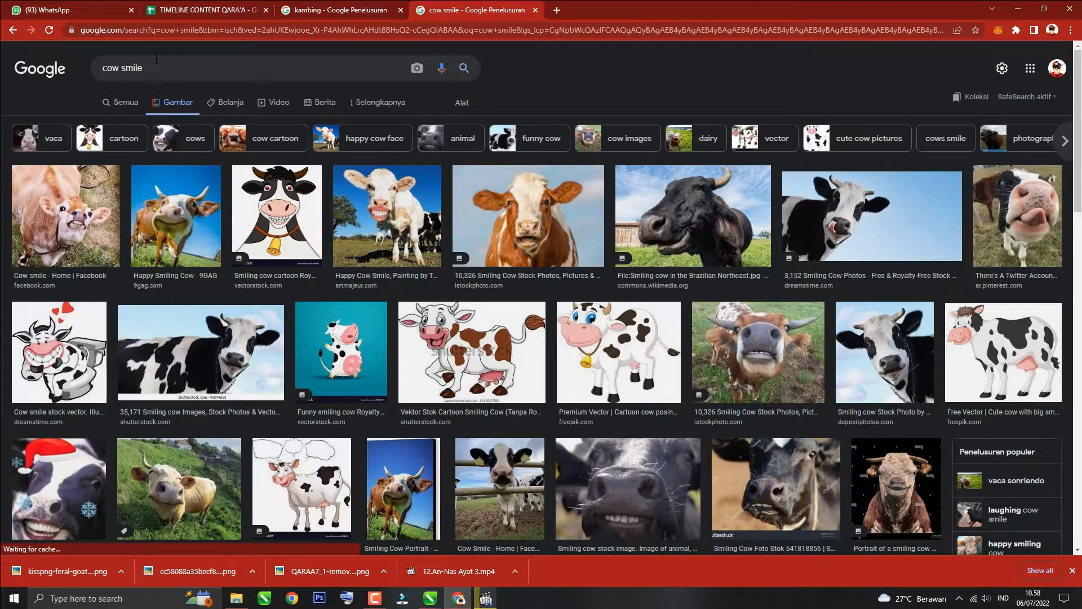
Step: Save the 'Happy Smiling Cow - 9GAG' image into the Downloads folder
click(188, 210)
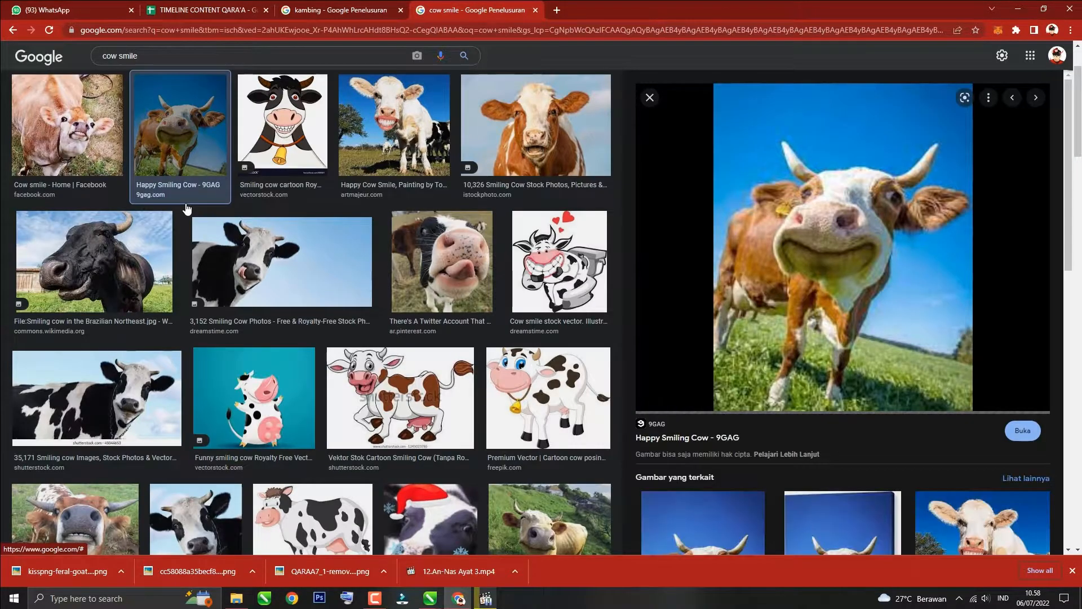
scroll(746, 271, down, 7)
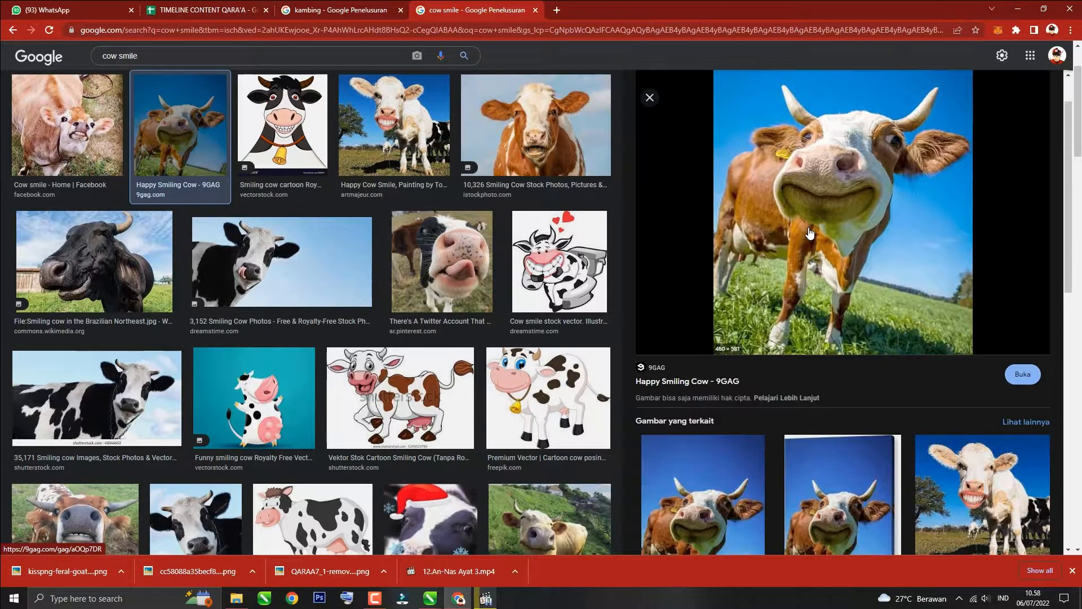
scroll(745, 270, up, 7)
right_click(799, 232)
click(828, 346)
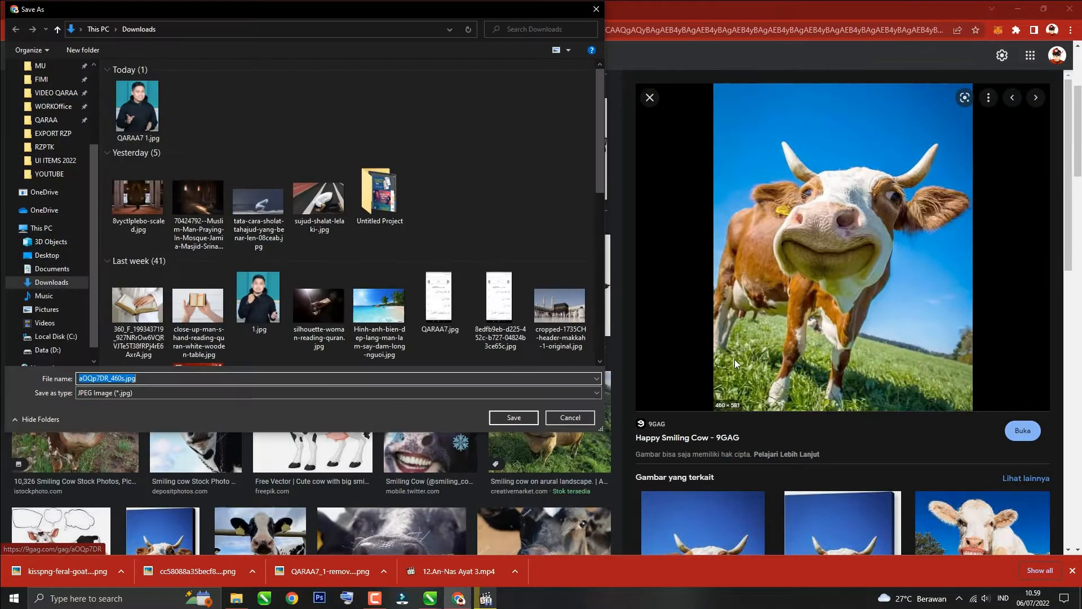
click(494, 421)
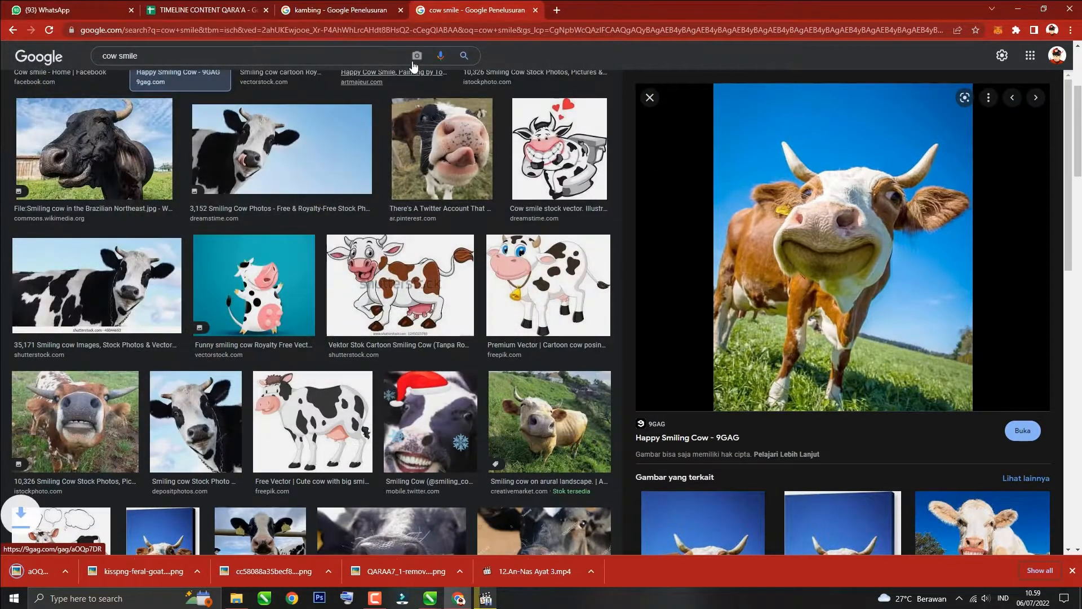
Step: Open remove.bg's upload page in a new browser tab
click(556, 10)
text(re)
click(303, 52)
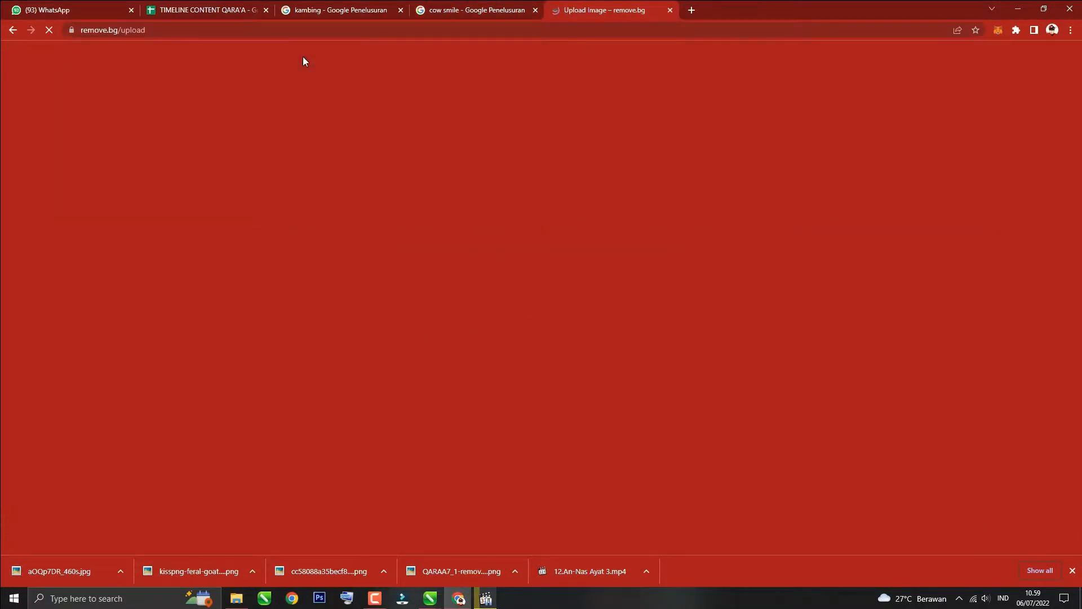
Step: Upload the saved cow image from Downloads to remove.bg and download the background-removed result
click(528, 113)
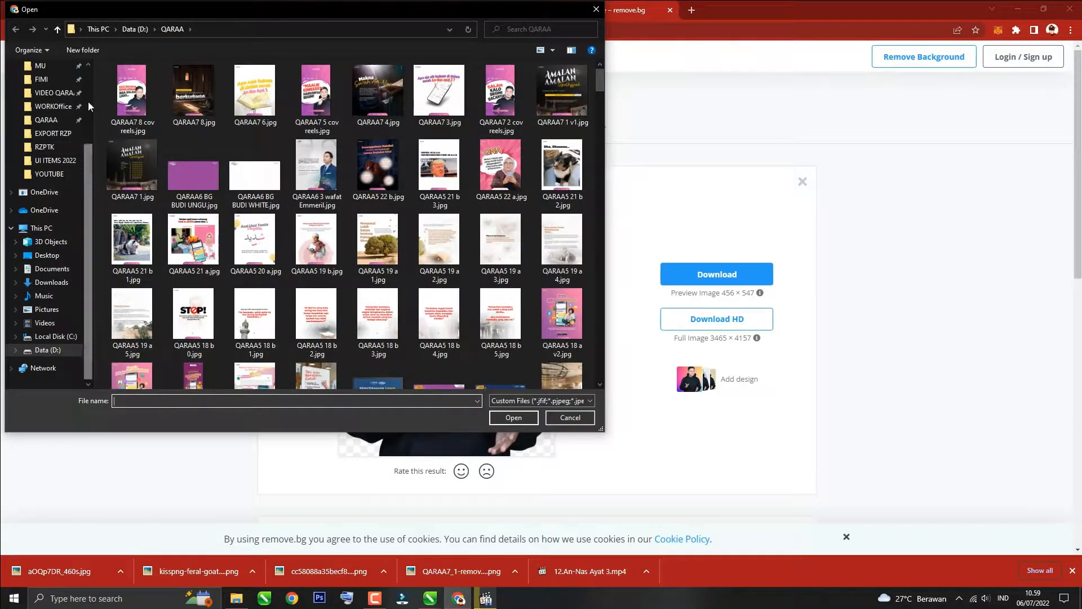
scroll(51, 141, up, 3)
click(51, 101)
double_click(128, 107)
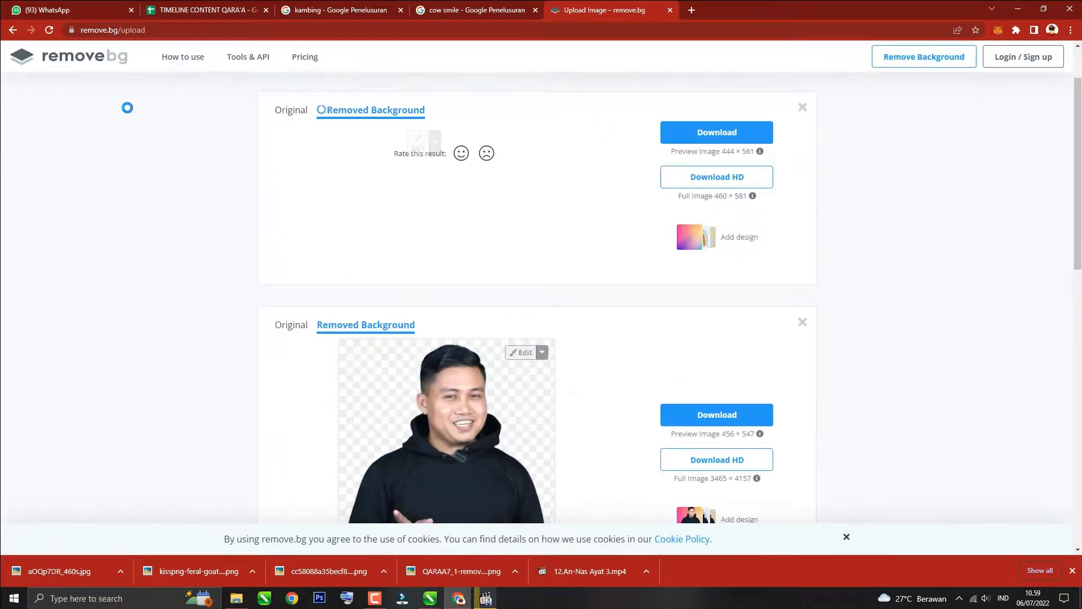
click(697, 203)
Step: Switch to CorelDRAW and import the background-removed cow PNG near the price texts
key(alt+Tab)
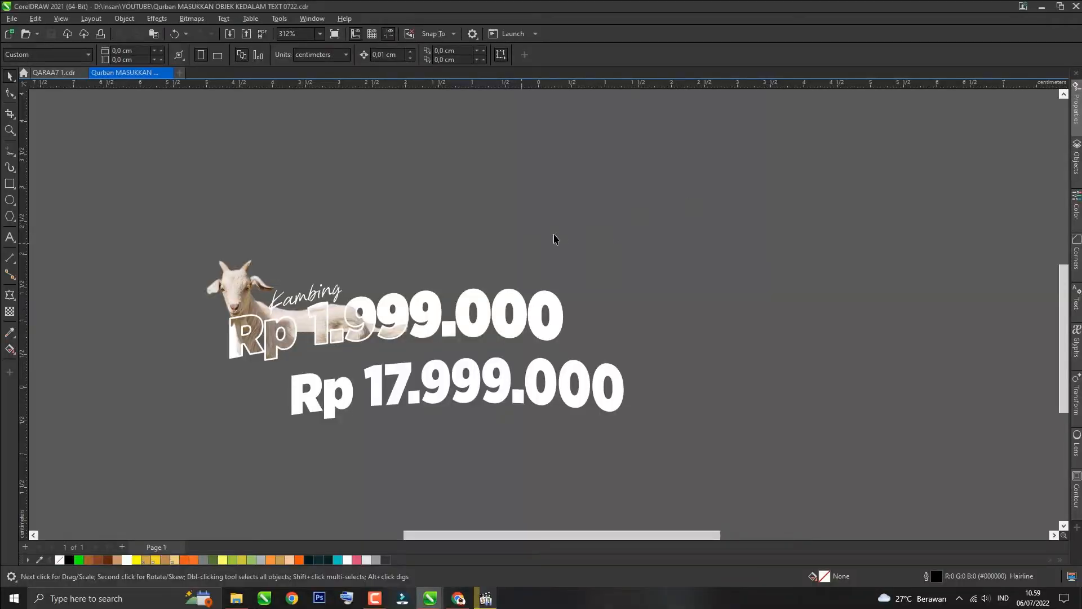
key(ctrl+i)
double_click(554, 377)
click(545, 307)
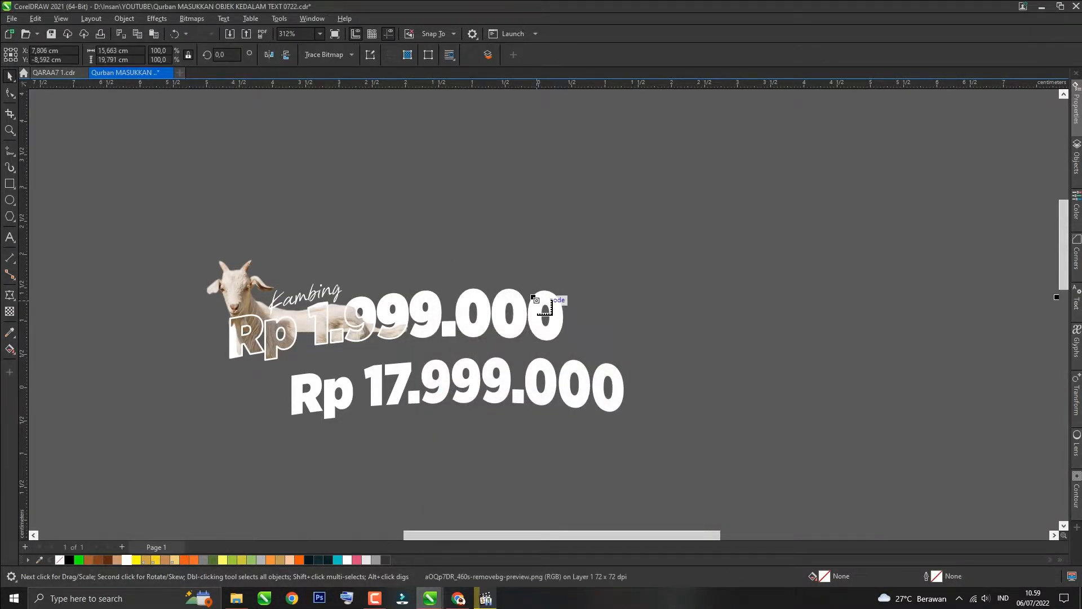
Step: Center the cow image on the page and scale it proportionally down to 2 cm wide
key(p)
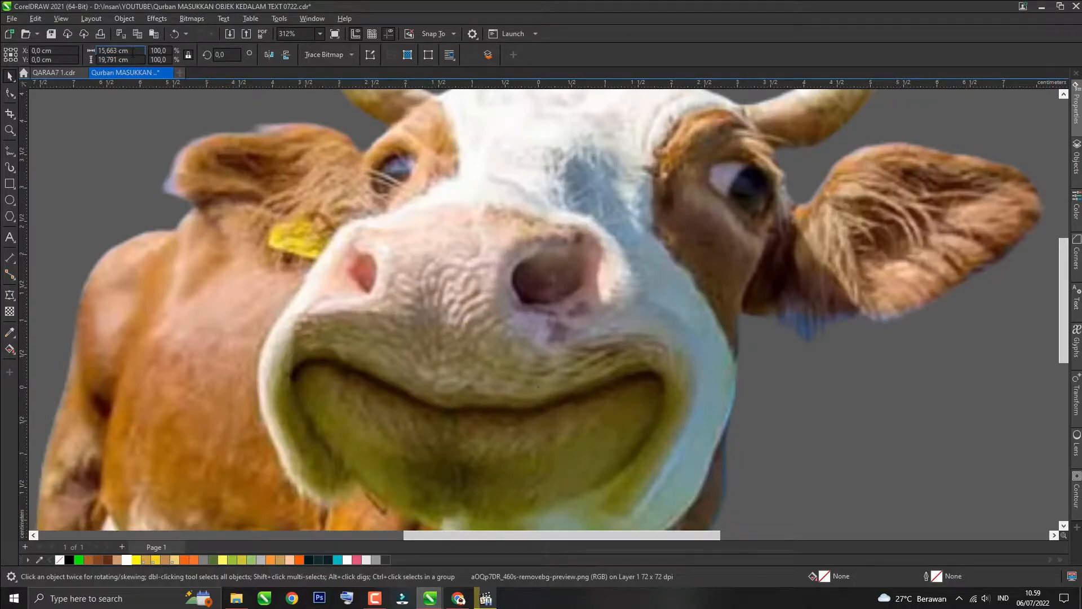
text(9)
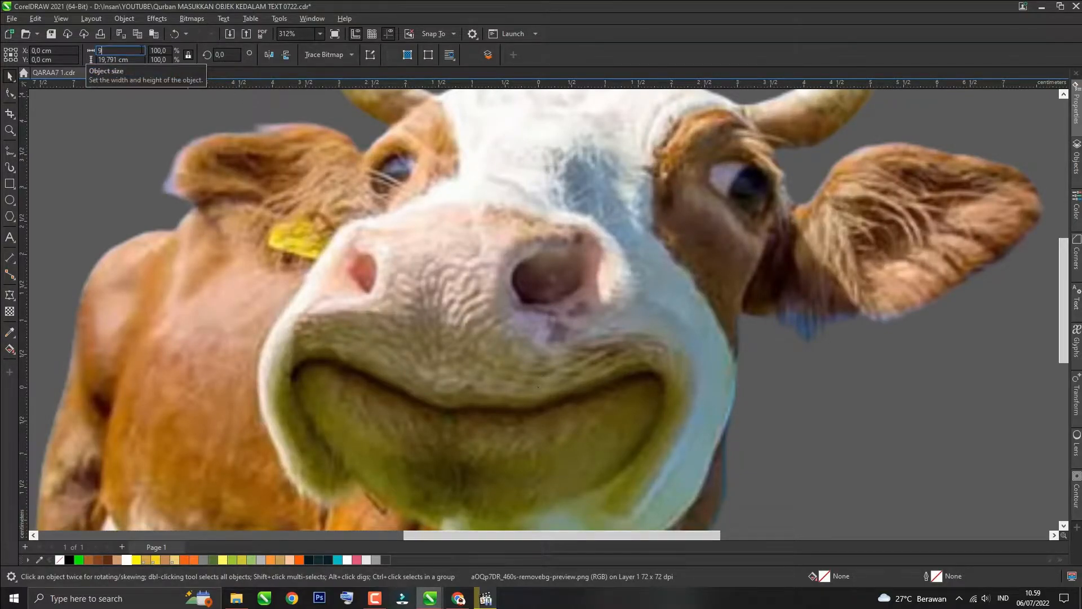
key(Return)
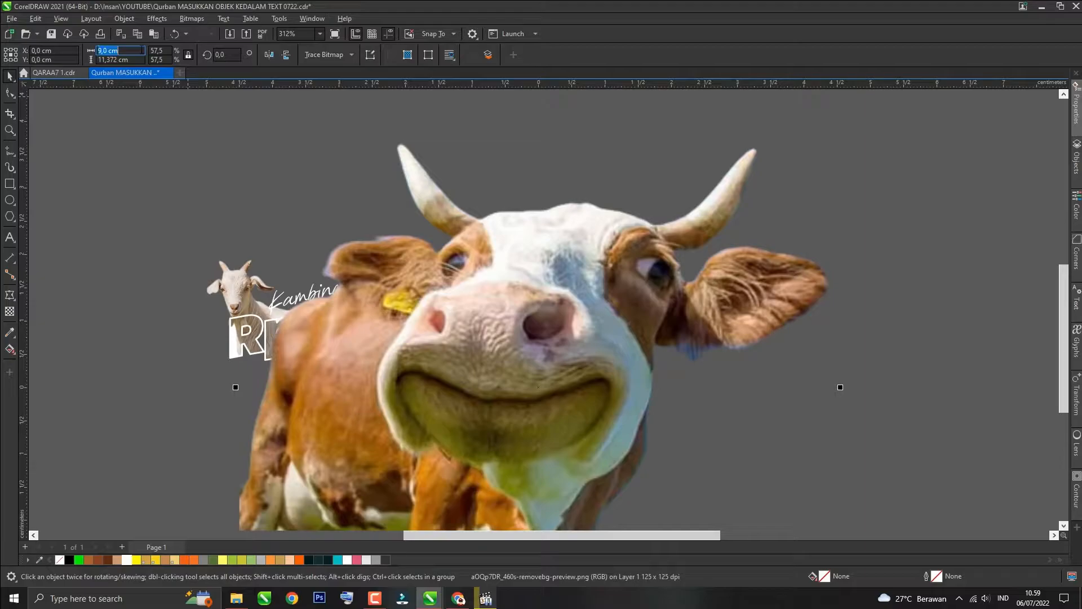
text(5)
key(Return)
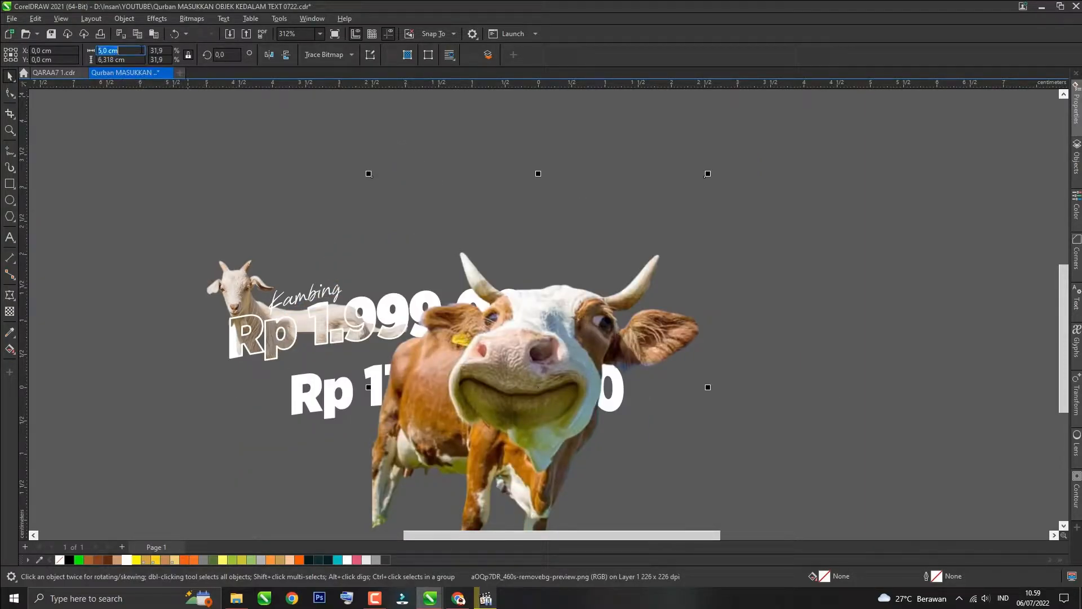
text(3)
key(Return)
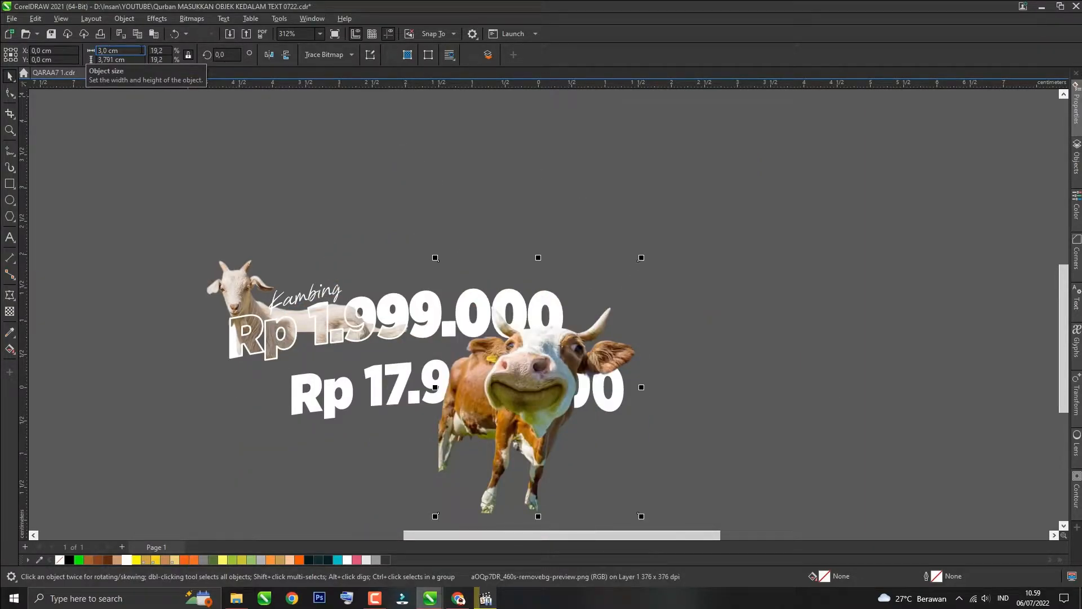
text(2)
key(Return)
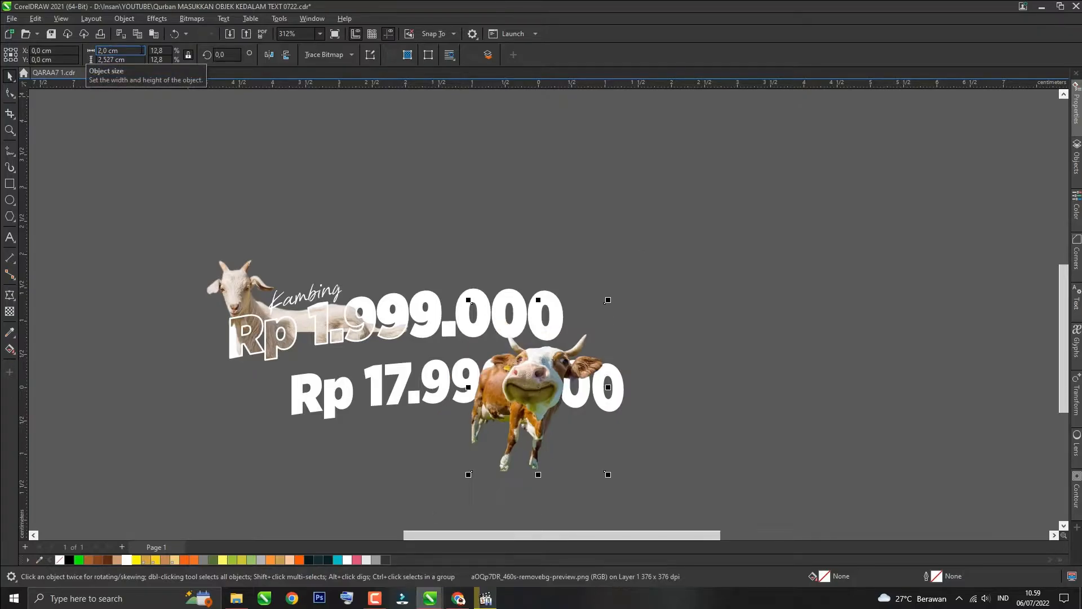
Step: Move the cow image over the last zeros of 'Rp 17.999.000'
drag(566, 387, 617, 359)
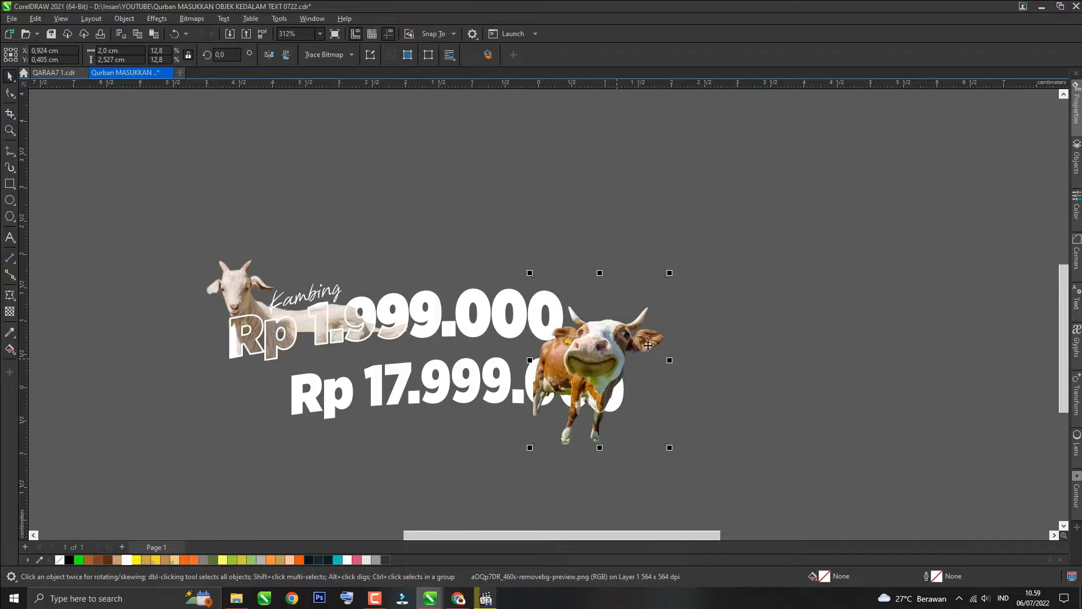
click(707, 320)
Step: Bring the 'Rp 17.999.000' text in front of the cow and convert it to curves
click(474, 383)
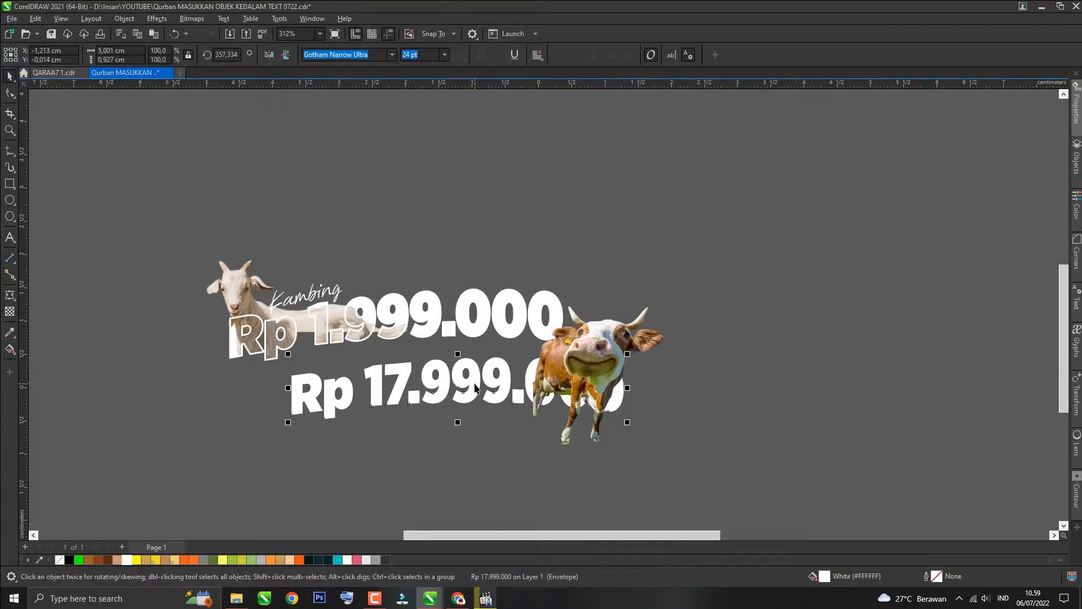
key(shift+Page_Up)
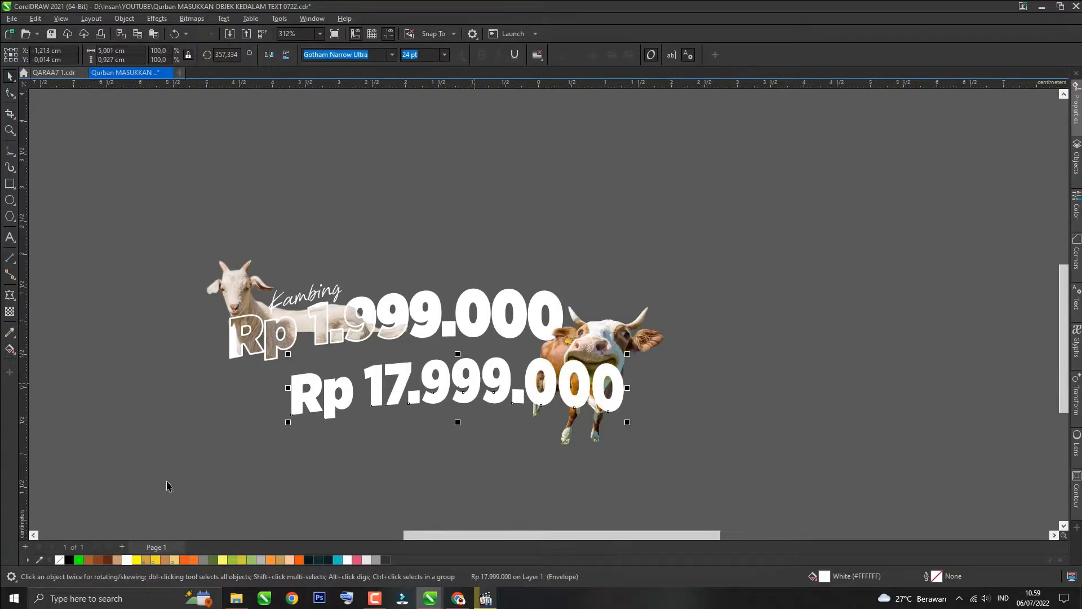
key(ctrl+q)
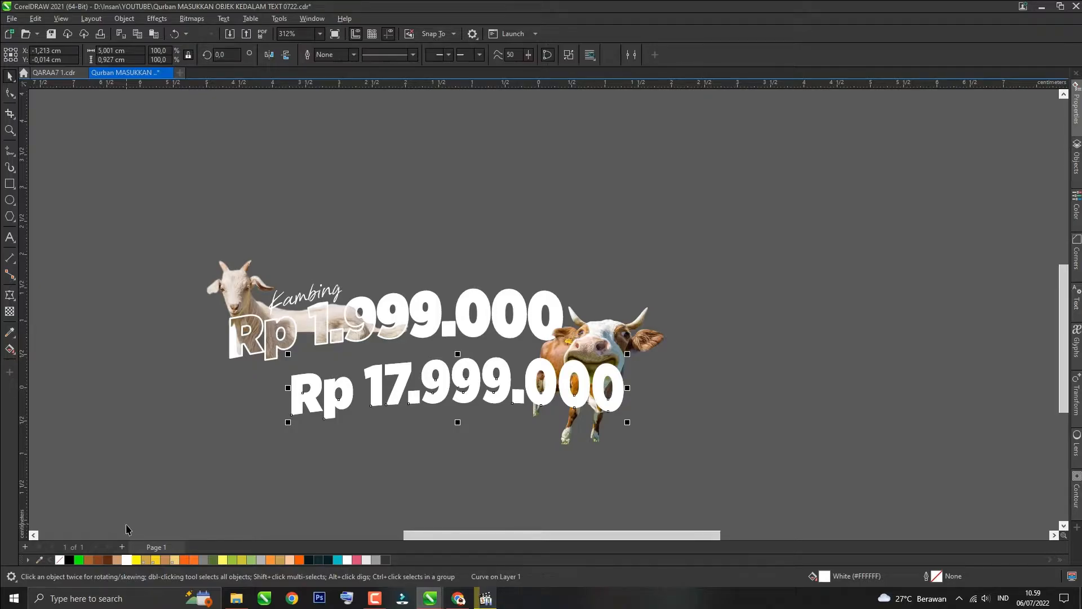
Step: Remove the fill of the 'Rp 17.999.000' curves and give them a white outline
right_click(125, 561)
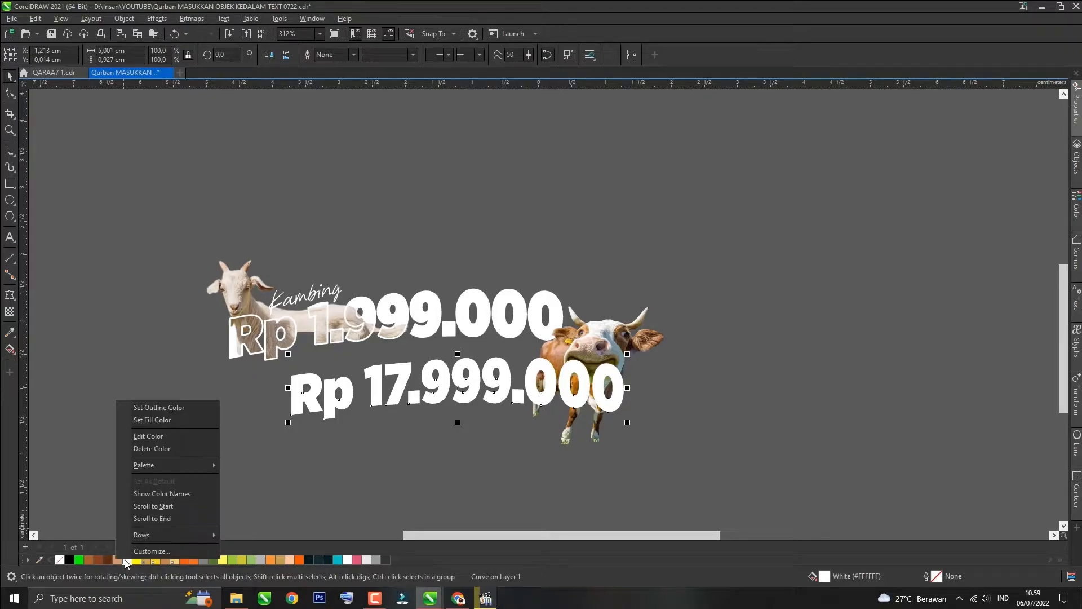
click(146, 412)
click(60, 559)
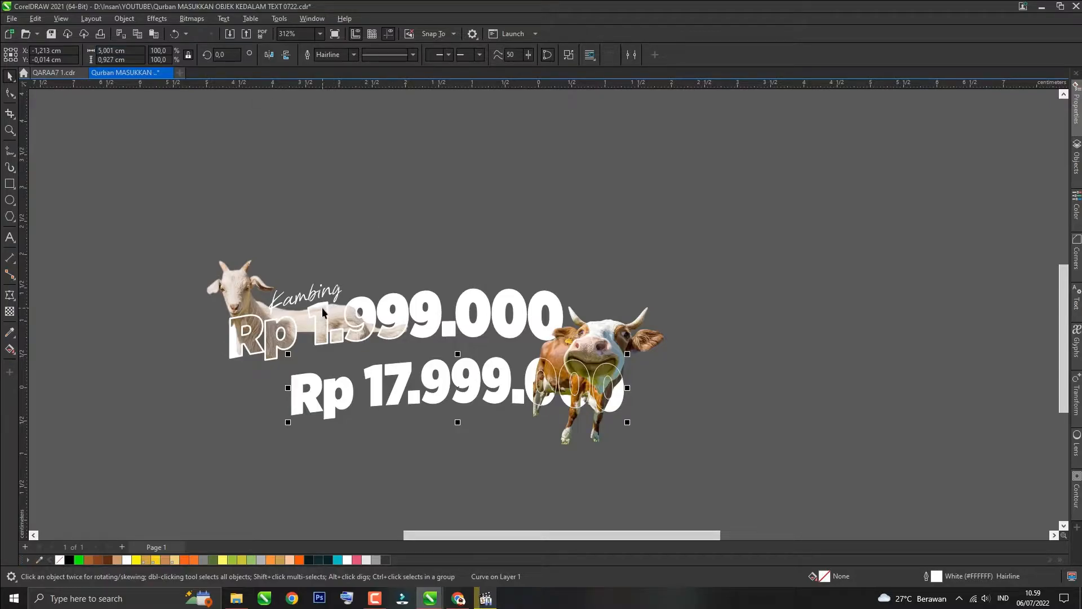
Step: Set the price outline width to 0.25 mm with Behind fill enabled
key(F12)
click(488, 232)
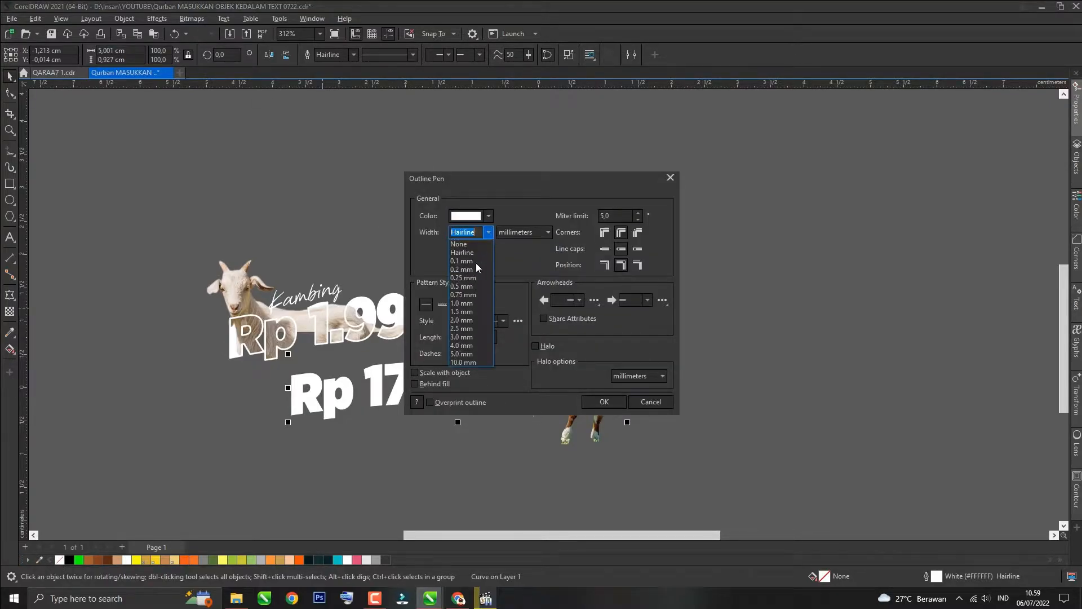
click(470, 278)
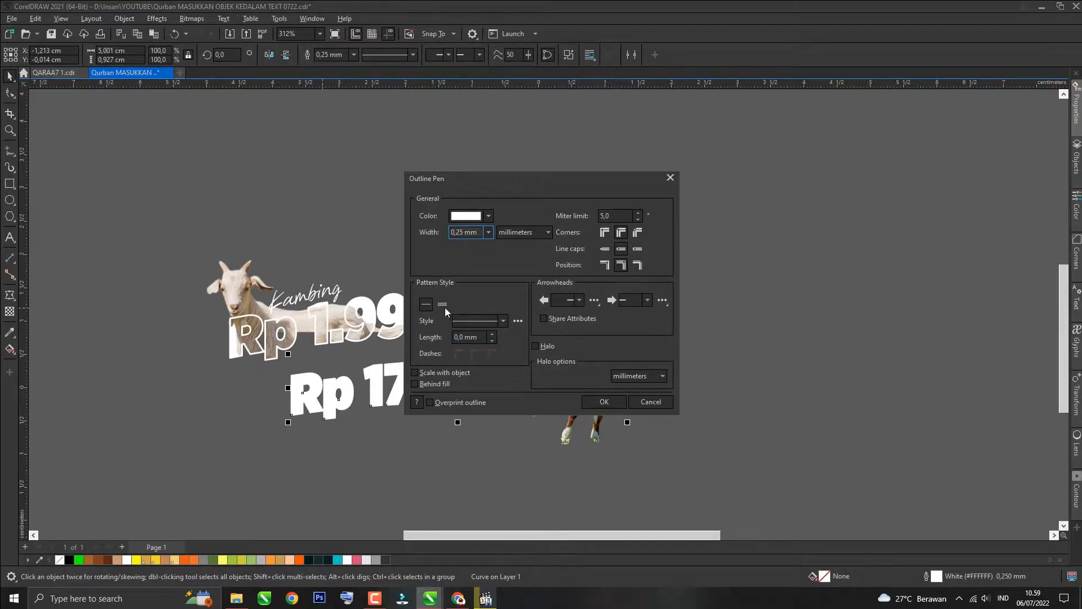
click(414, 384)
click(601, 401)
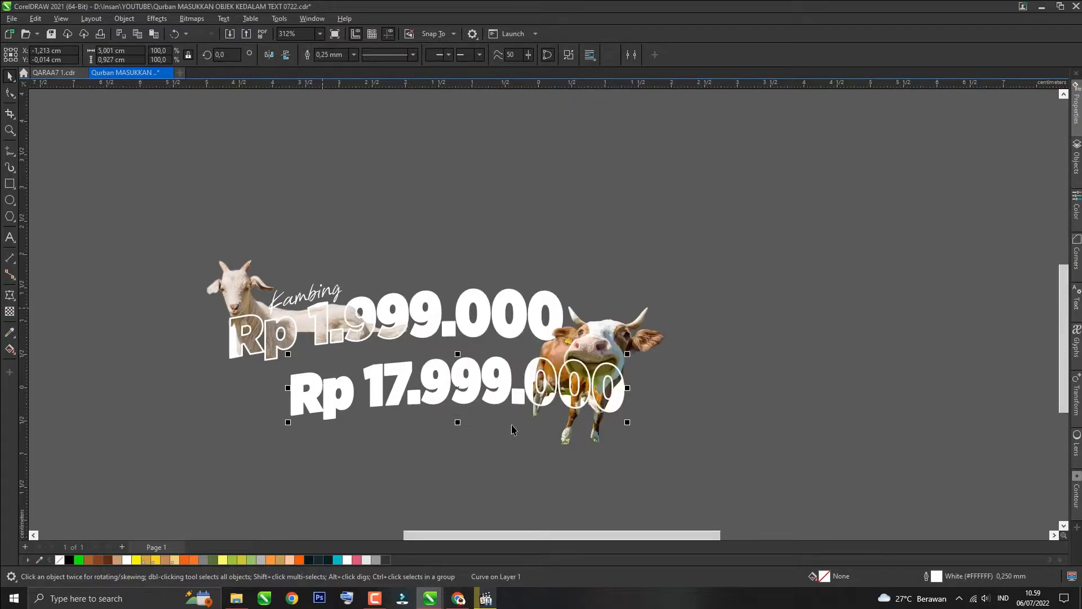
Step: Set the outline of the 'Rp 1.999.000' curves to sit outside the shapes
click(423, 455)
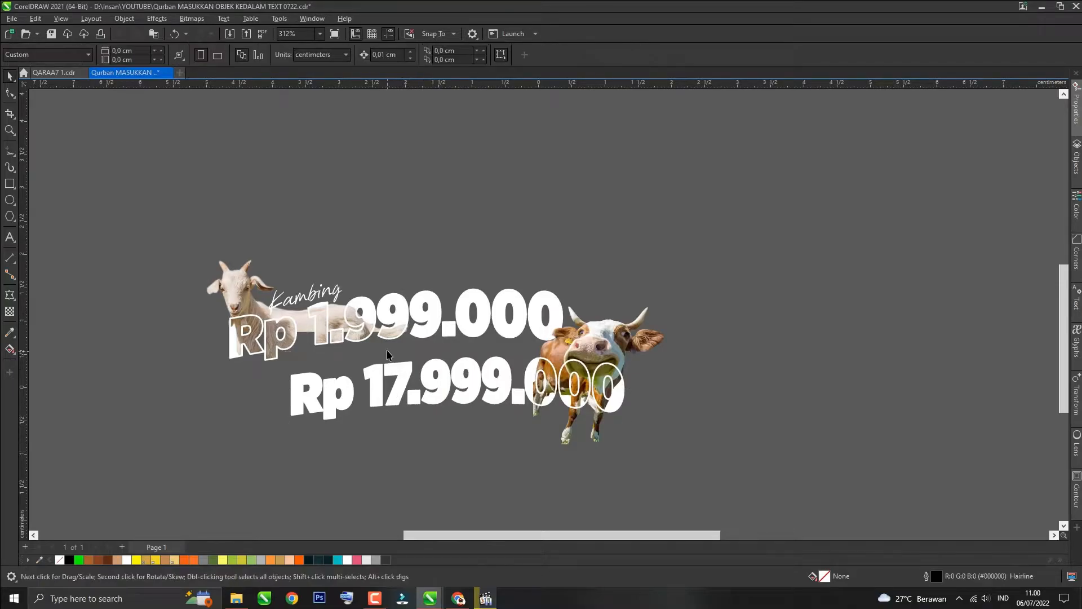
click(367, 314)
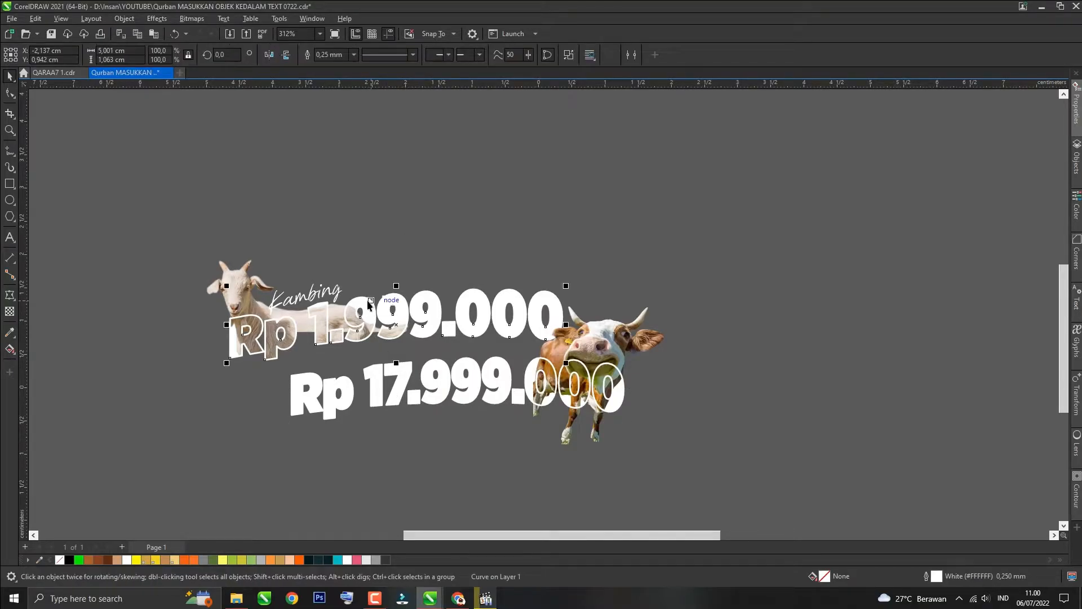
key(F12)
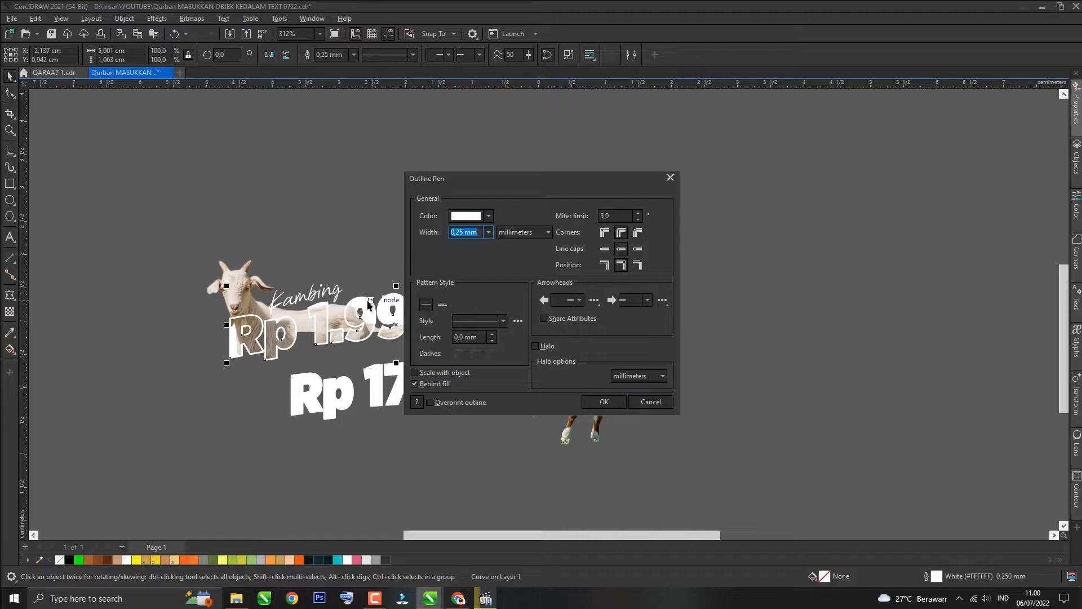
key(Escape)
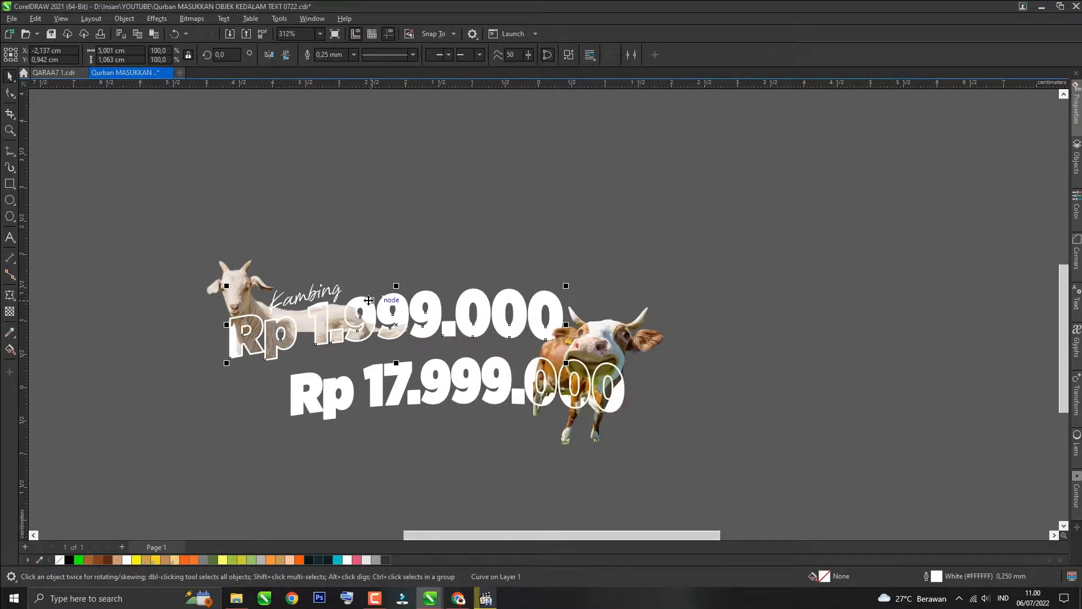
key(F12)
click(635, 265)
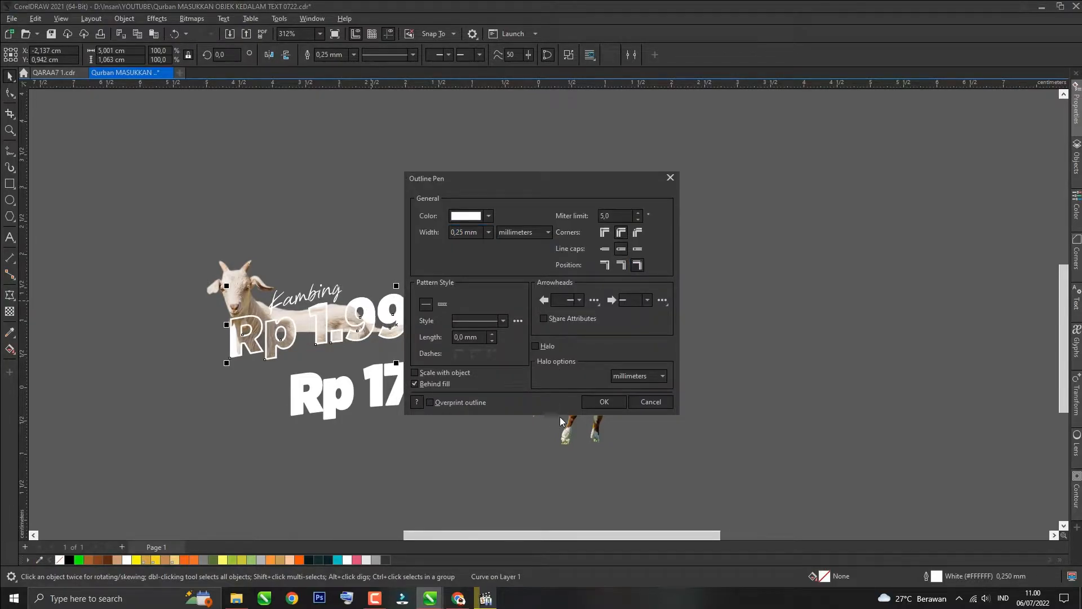
click(604, 401)
Step: Set the outline of the 'Rp 17.999.000' curves to sit outside the shapes as well
click(406, 382)
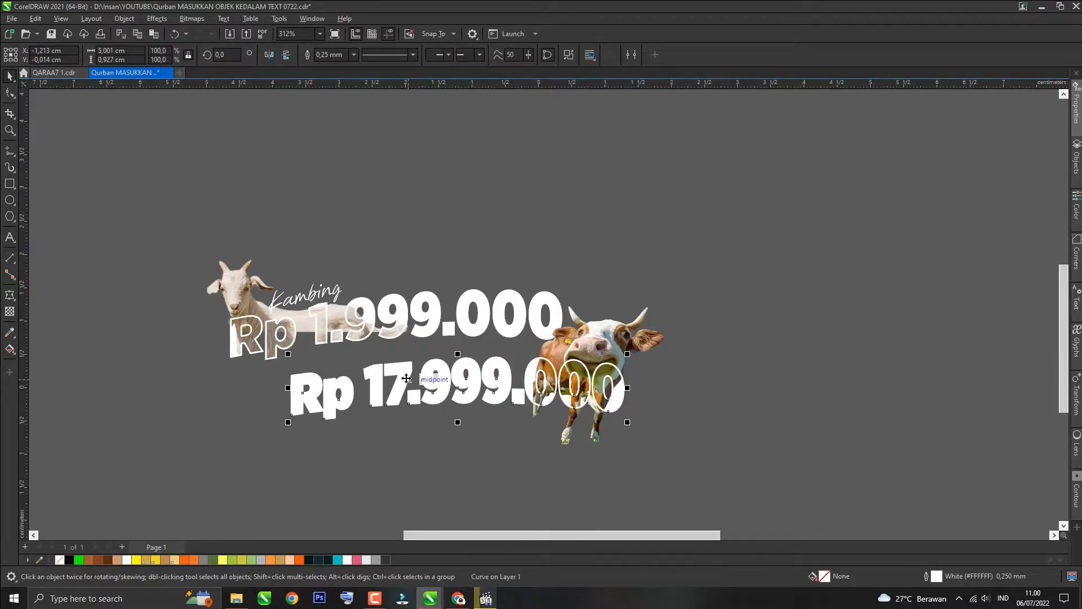
key(F12)
click(637, 266)
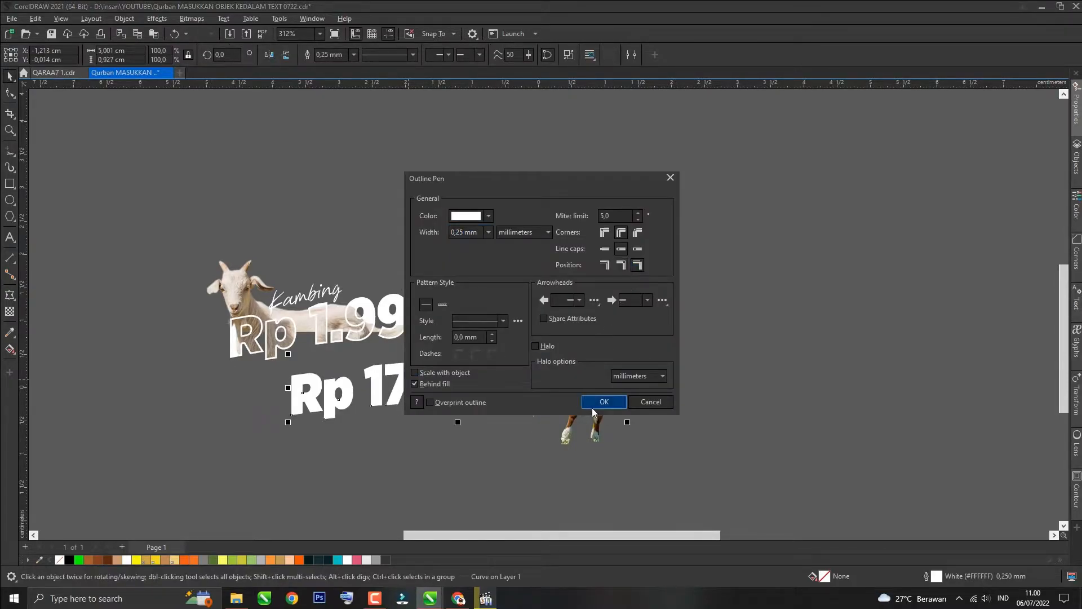
click(604, 401)
Step: Try moving the cow image slightly upward over the price
click(449, 464)
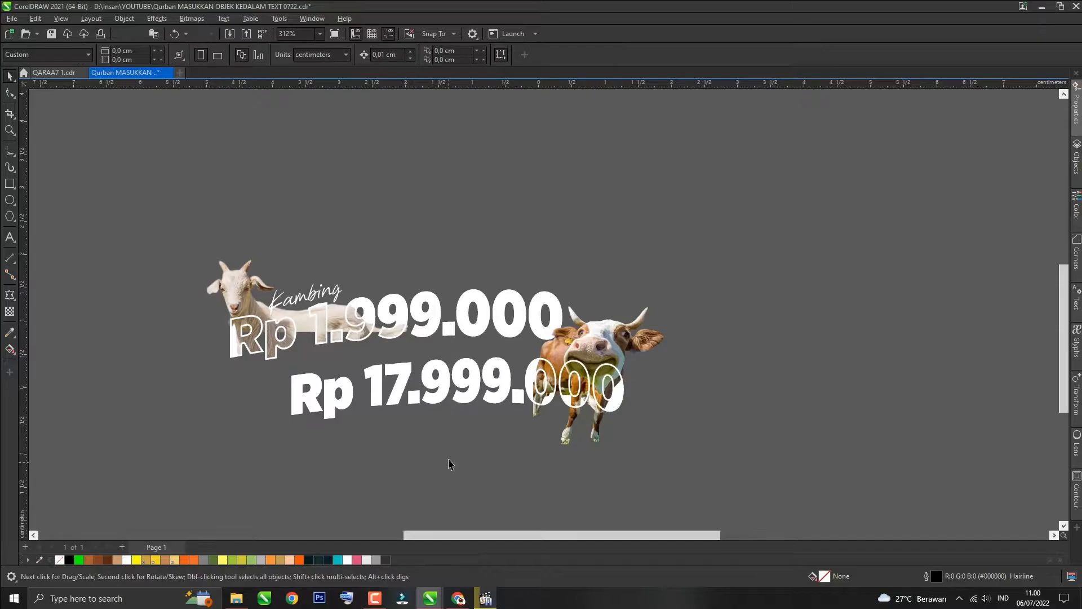
click(645, 306)
scroll(606, 338, up, 1)
drag(608, 336, 608, 303)
scroll(617, 357, up, 2)
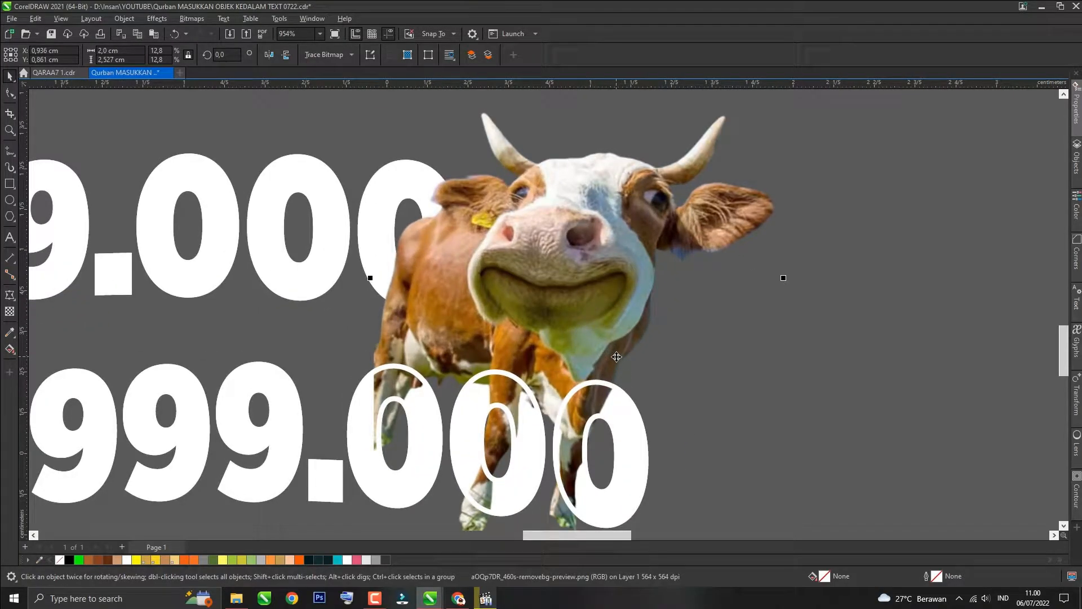
scroll(616, 356, down, 1)
key(ctrl+z)
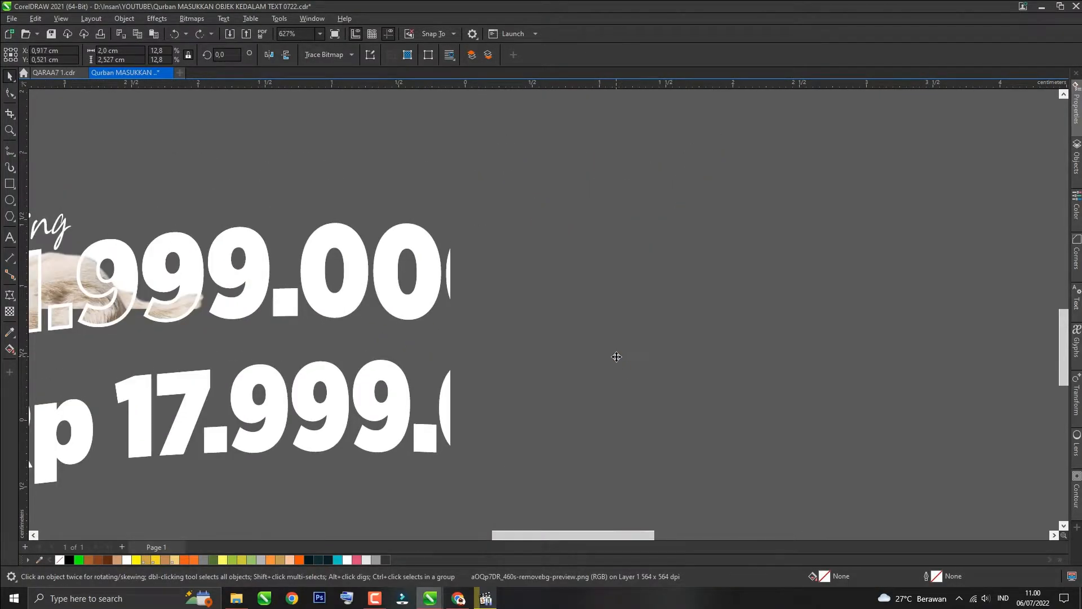
scroll(611, 344, down, 1)
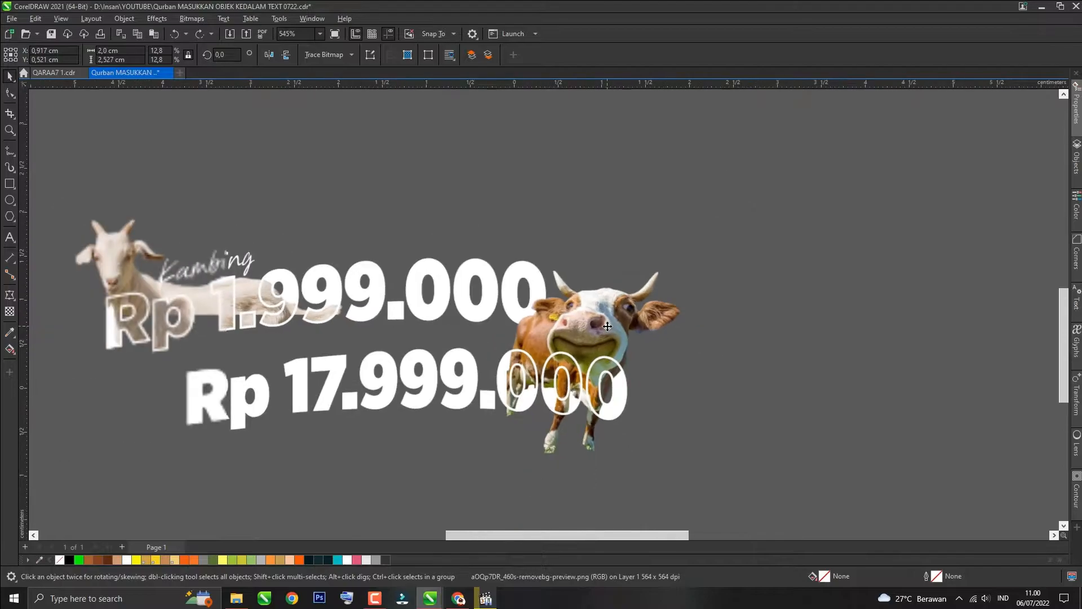
Step: Trim away the cow's legs below 'Rp 17.999.000' with a rectangle drawn underneath, then delete the rectangle
click(293, 373)
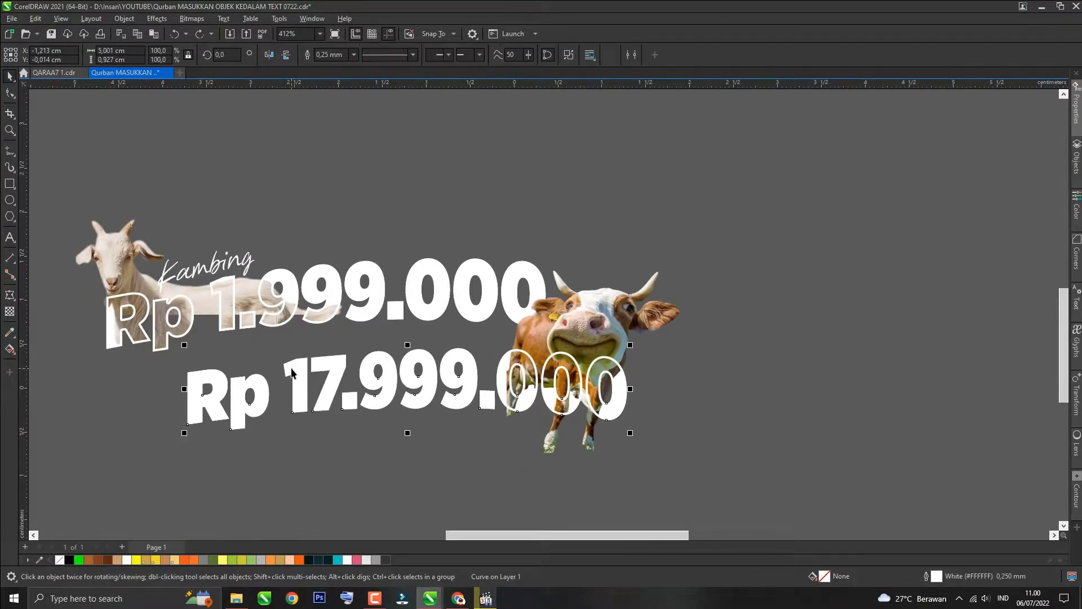
click(4, 188)
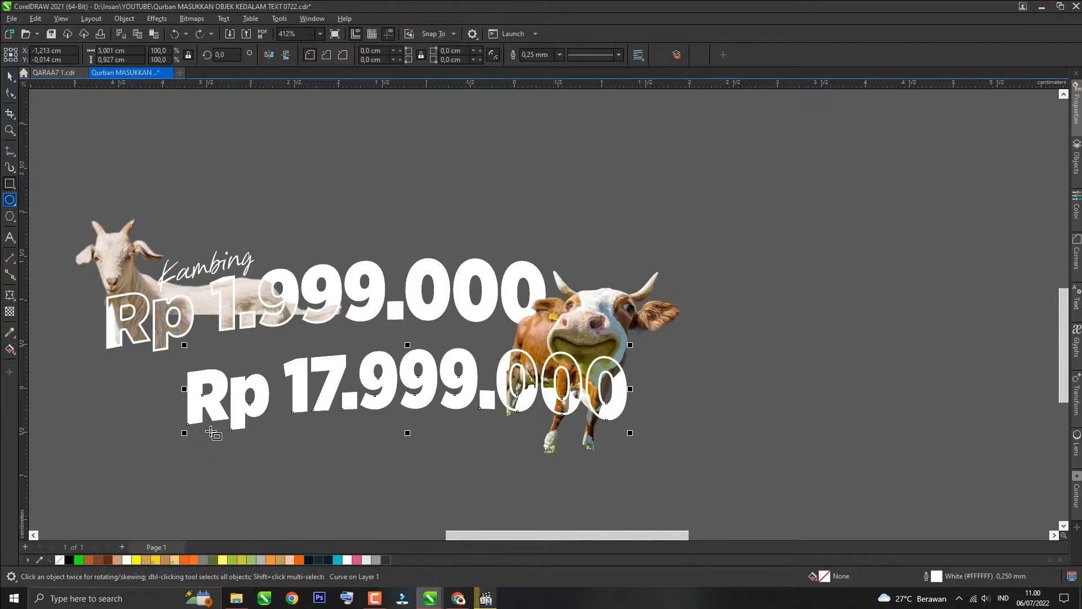
drag(187, 495, 688, 398)
key(space)
click(467, 373)
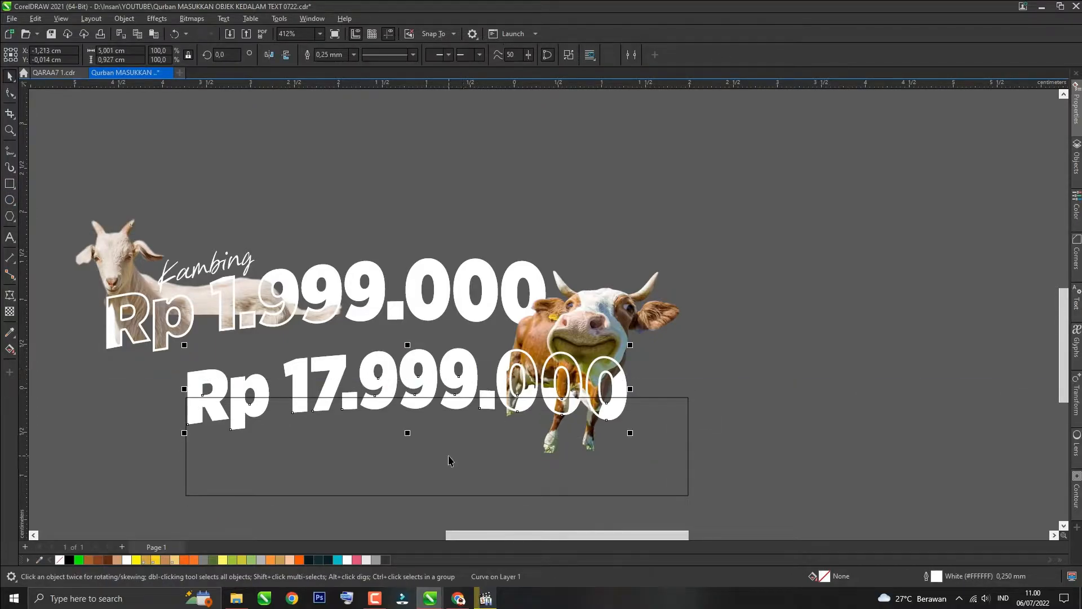
shift+click(448, 457)
click(346, 55)
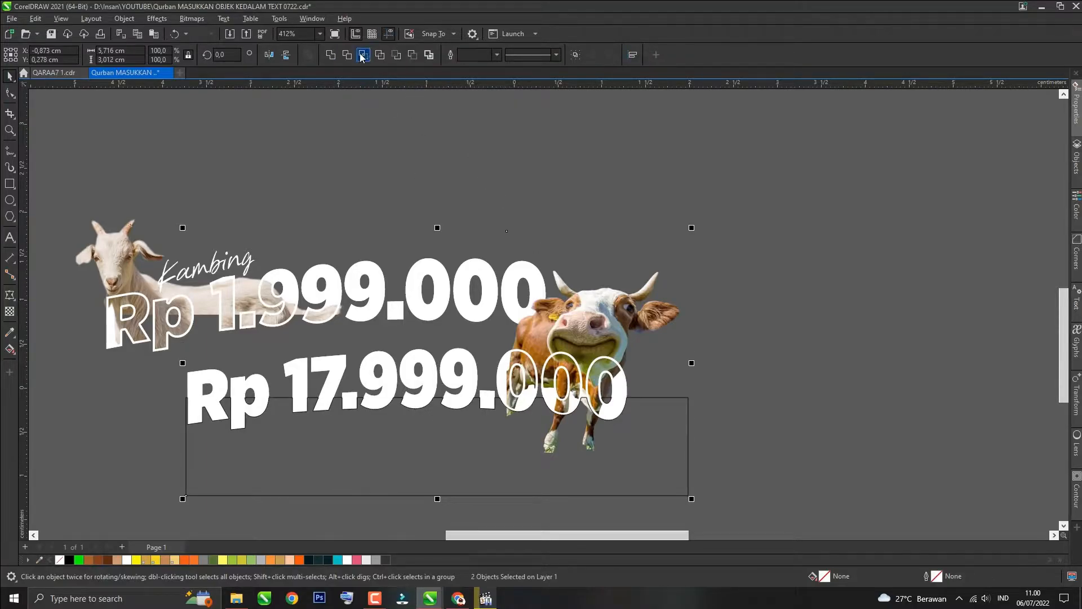
click(350, 55)
click(671, 443)
key(Delete)
scroll(623, 259, down, 2)
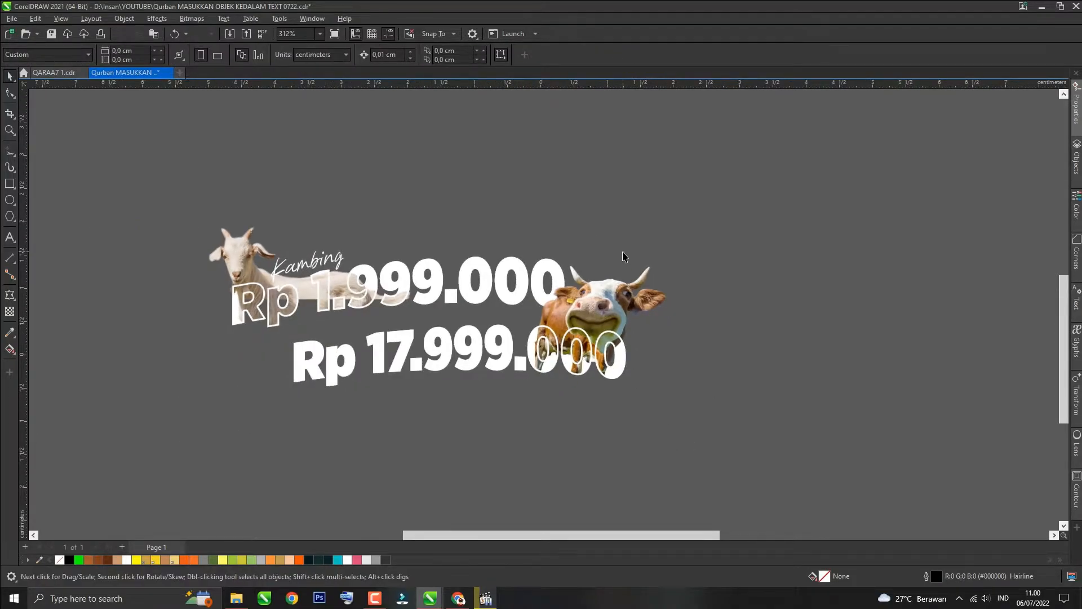
click(333, 261)
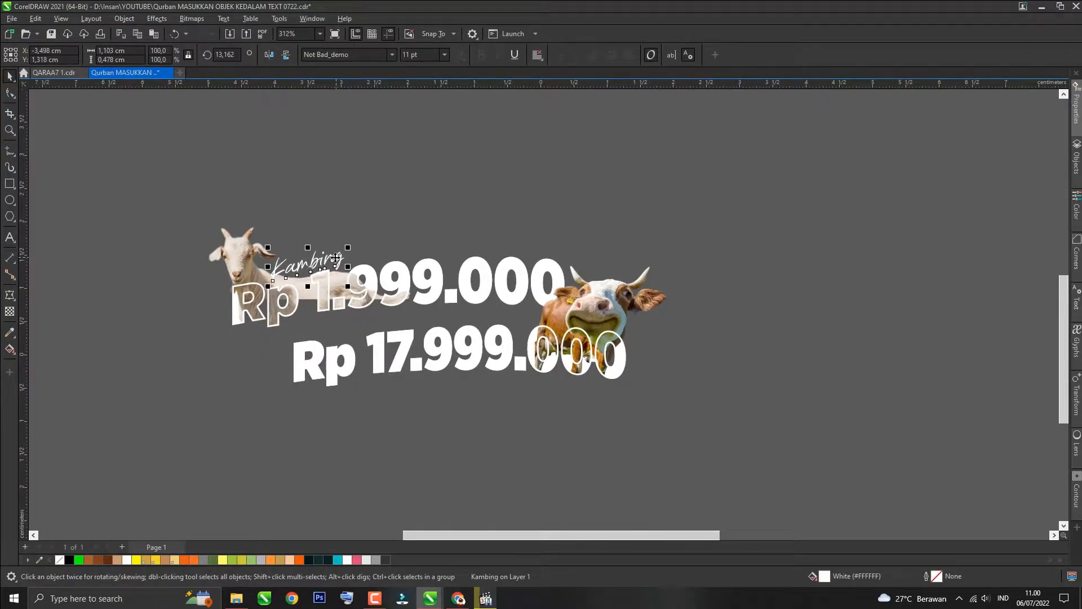
drag(302, 286, 504, 347)
key(ctrl+z)
Step: Duplicate the 'Kambing' label beside the cow and change its text to 'Sapi'
click(338, 260)
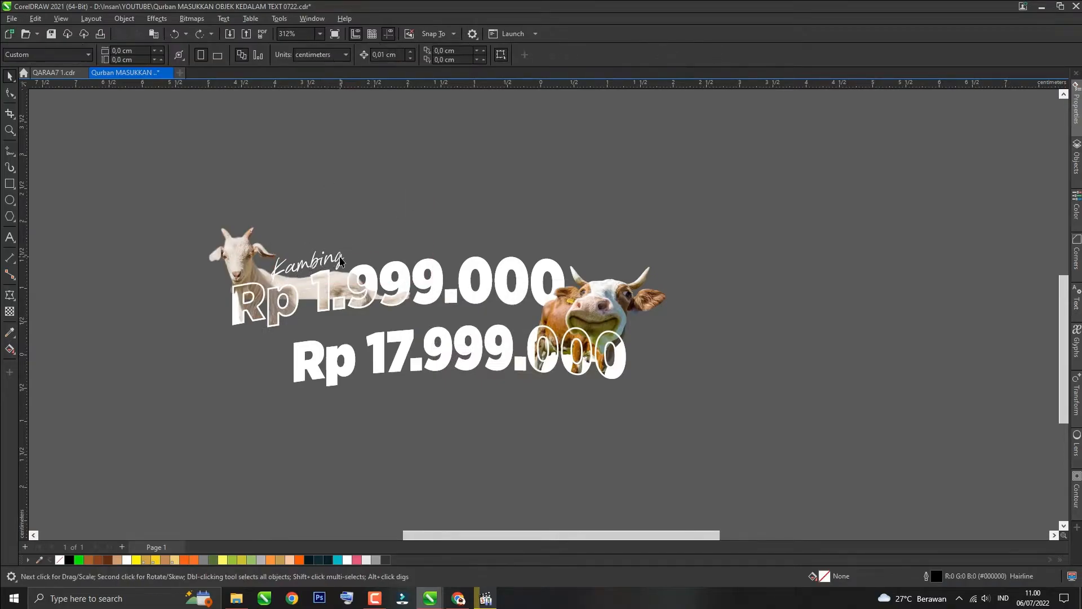
drag(317, 262, 680, 334)
right_click(680, 334)
double_click(669, 335)
key(ctrl+a)
text(Sapi)
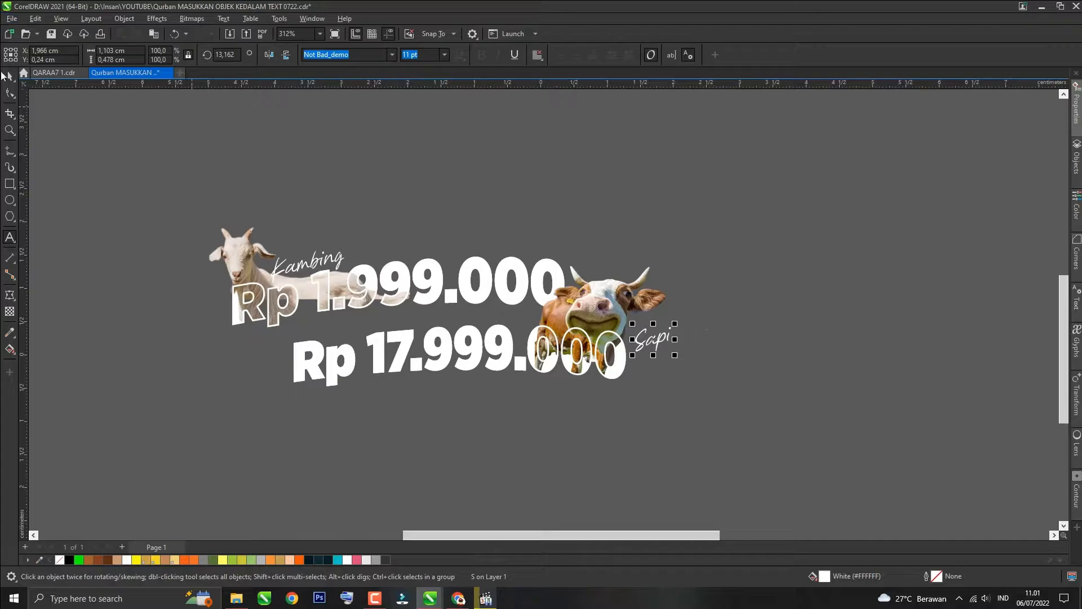
Step: Reposition the 'Sapi' label onto the cow's neck above the price
scroll(676, 339, up, 1)
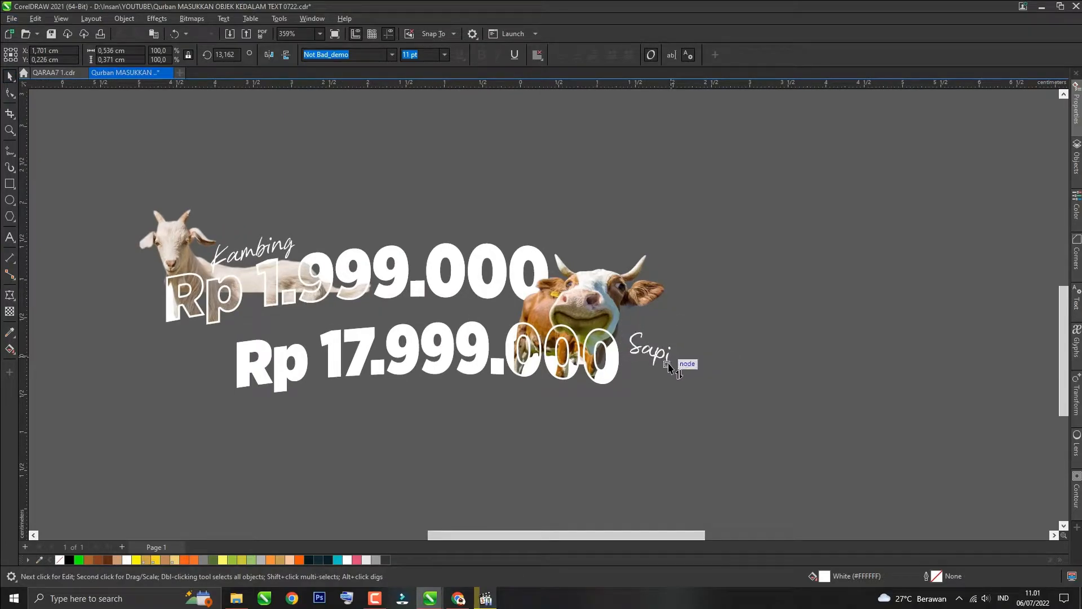
key(ctrl+z)
drag(644, 348, 613, 318)
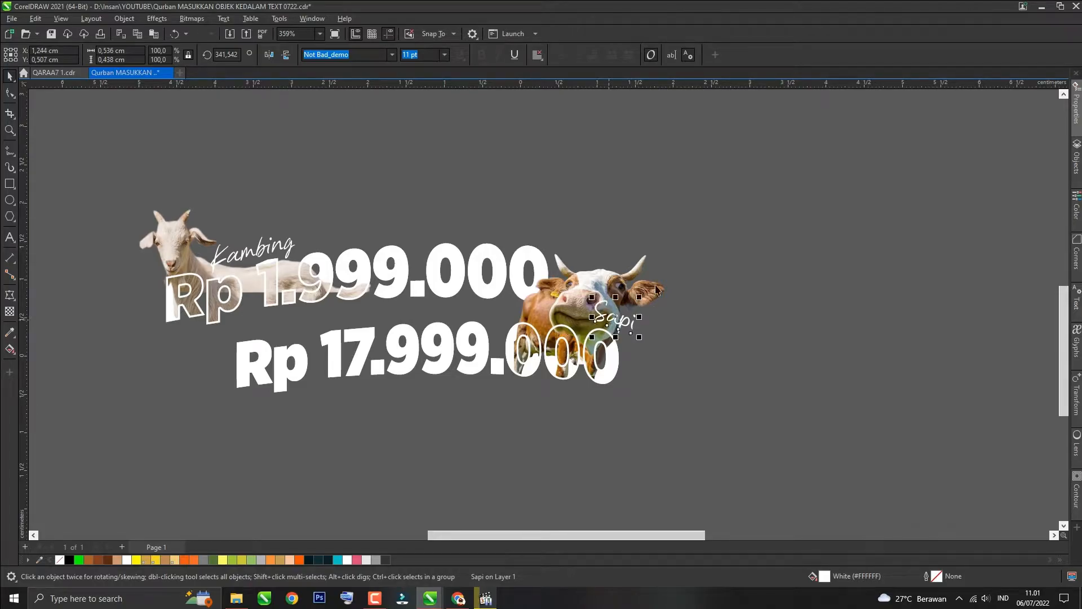
click(711, 267)
scroll(712, 267, down, 3)
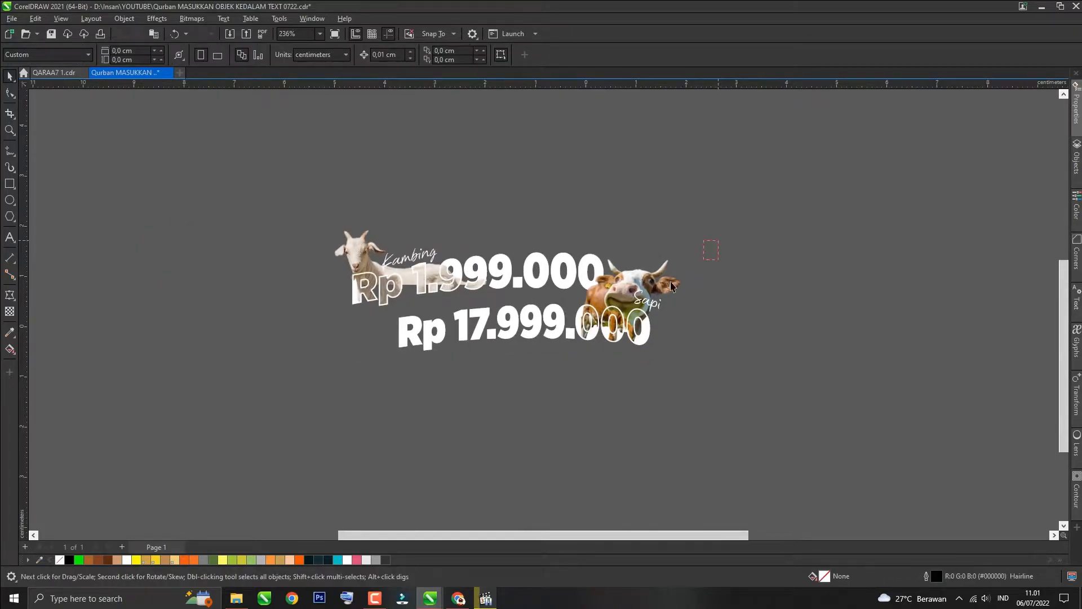
Step: Group the cow, 'Sapi' label and 'Rp 17.999.000' price, then cut and paste the group back
drag(380, 373, 380, 373)
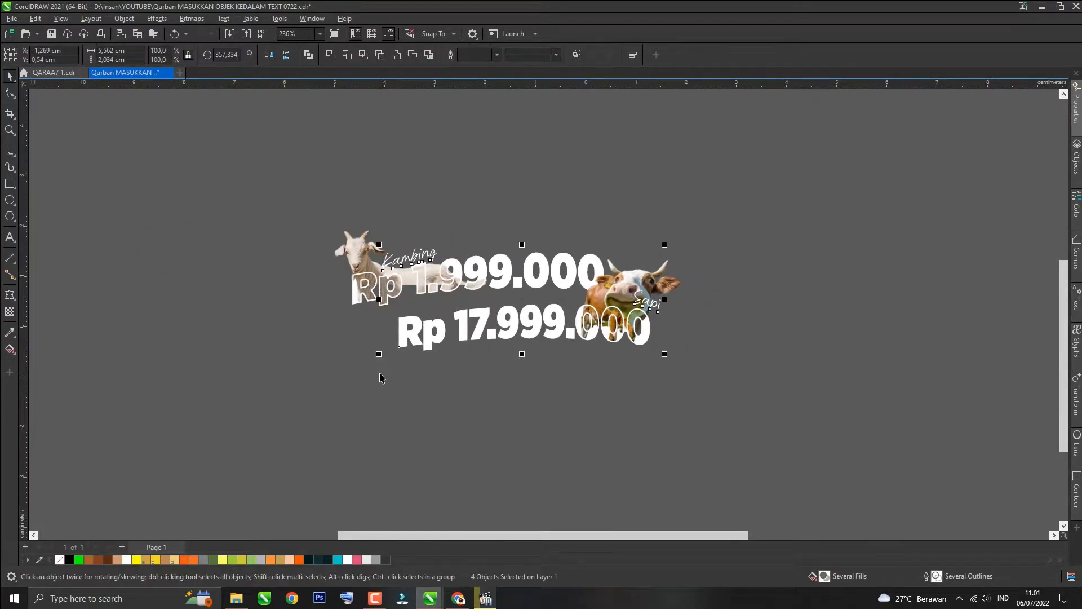
click(416, 392)
drag(714, 305, 714, 305)
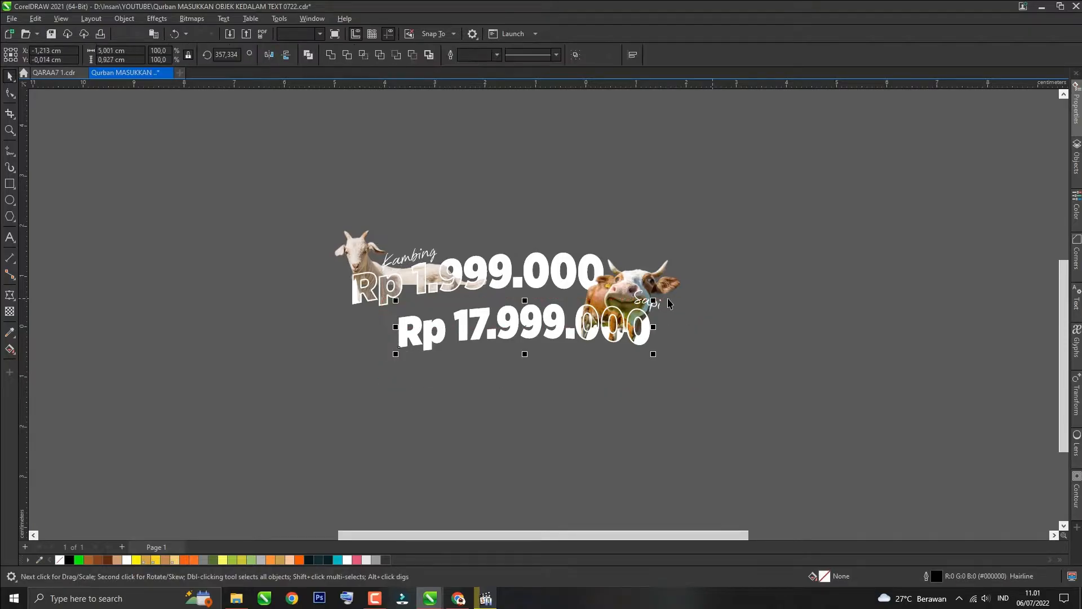
shift+click(630, 325)
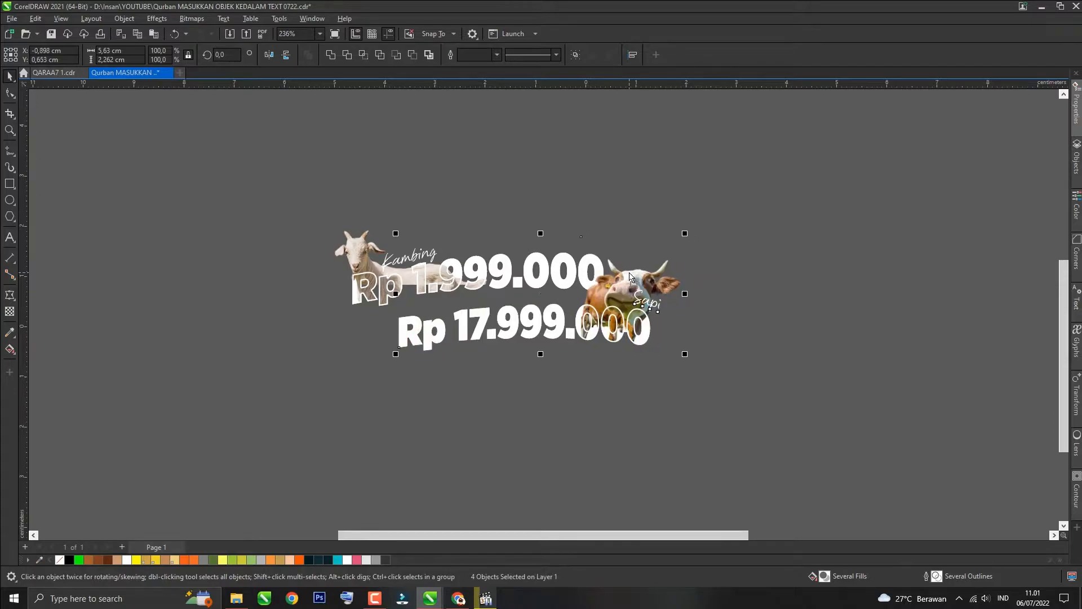
key(ctrl+g)
key(ctrl+x)
drag(669, 181, 280, 350)
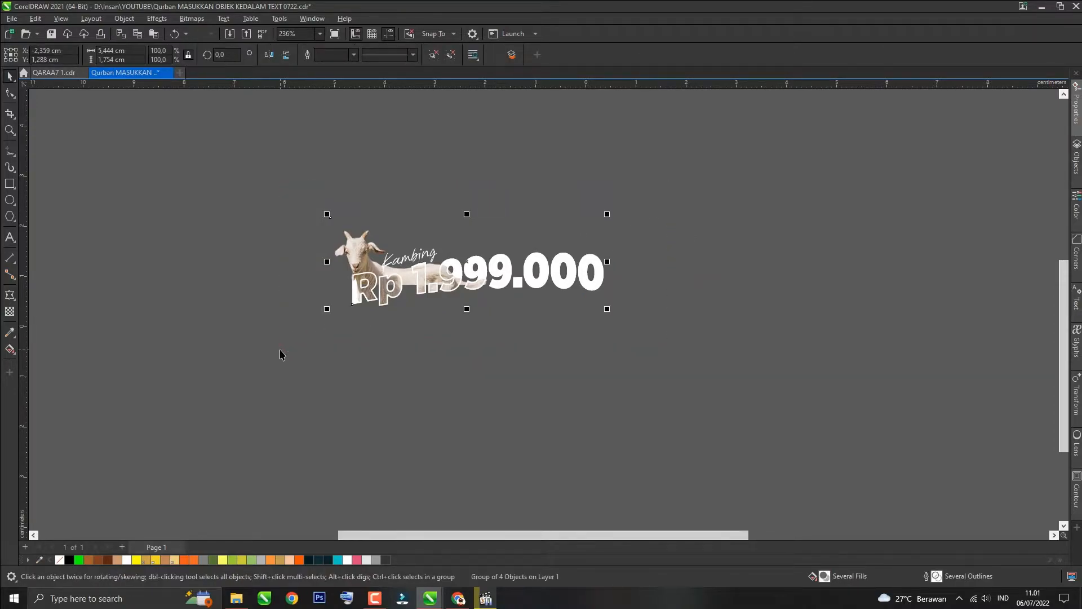
key(ctrl+v)
click(459, 394)
Step: Zoom in and out to inspect the finished goat and cow price designs
scroll(553, 399, down, 2)
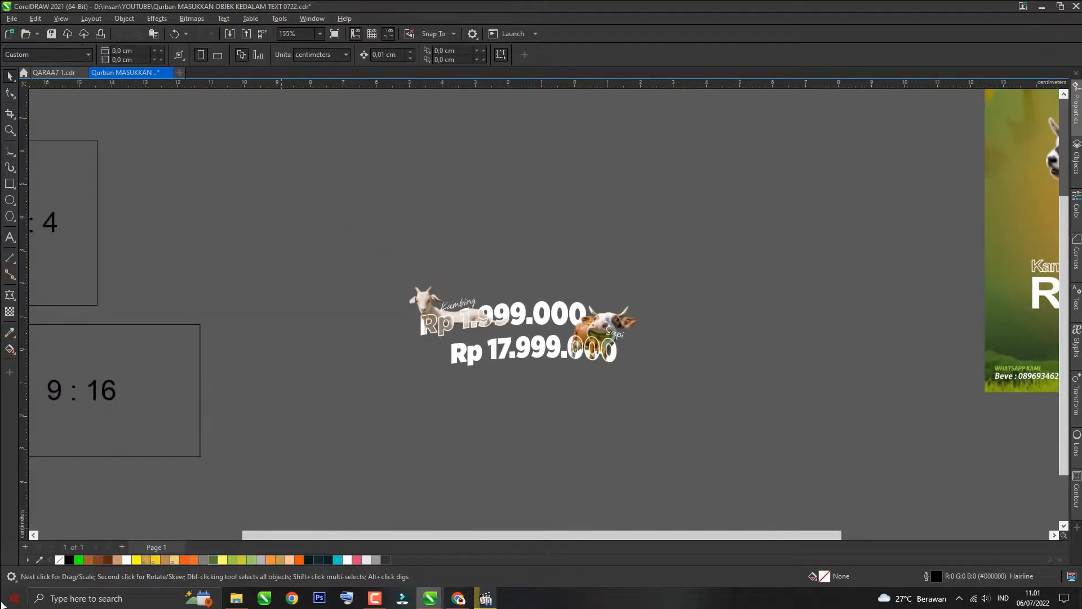
scroll(340, 465, down, 1)
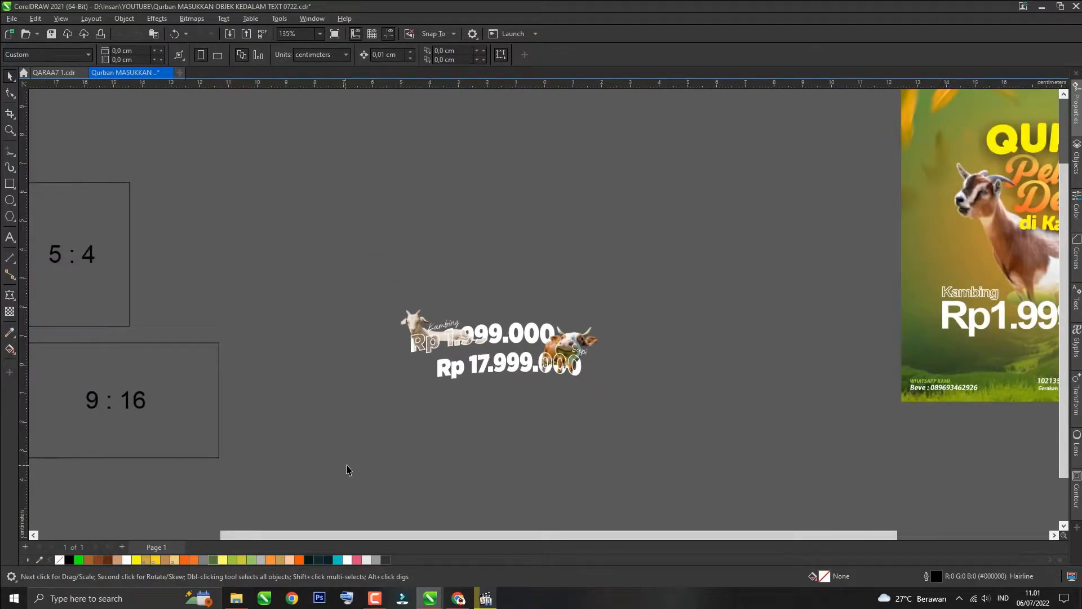
scroll(500, 348, up, 2)
scroll(501, 350, up, 1)
key(z)
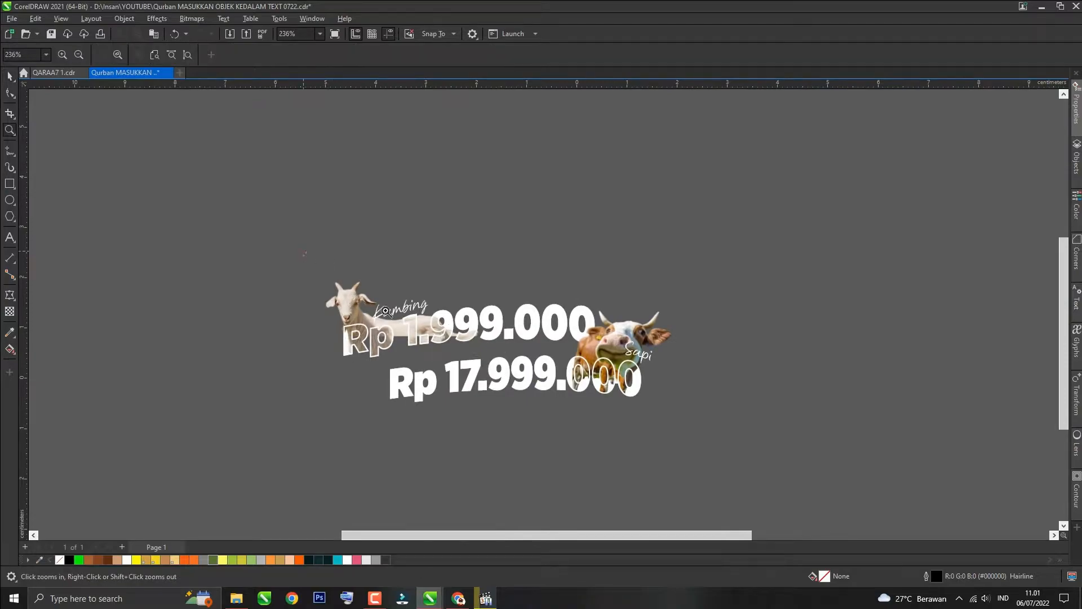
drag(724, 436, 725, 435)
key(space)
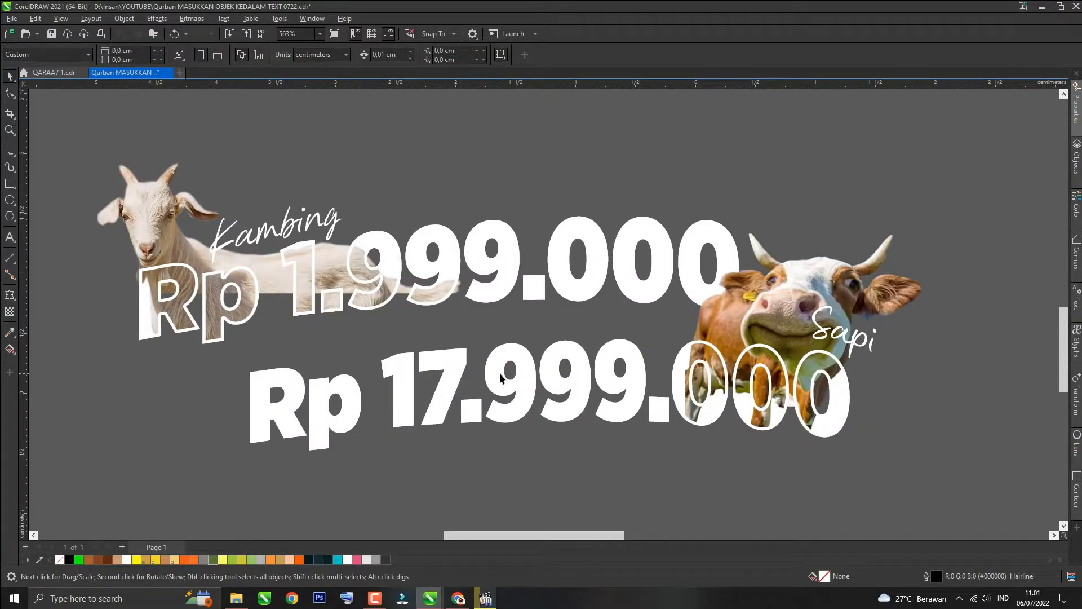
scroll(491, 353, down, 2)
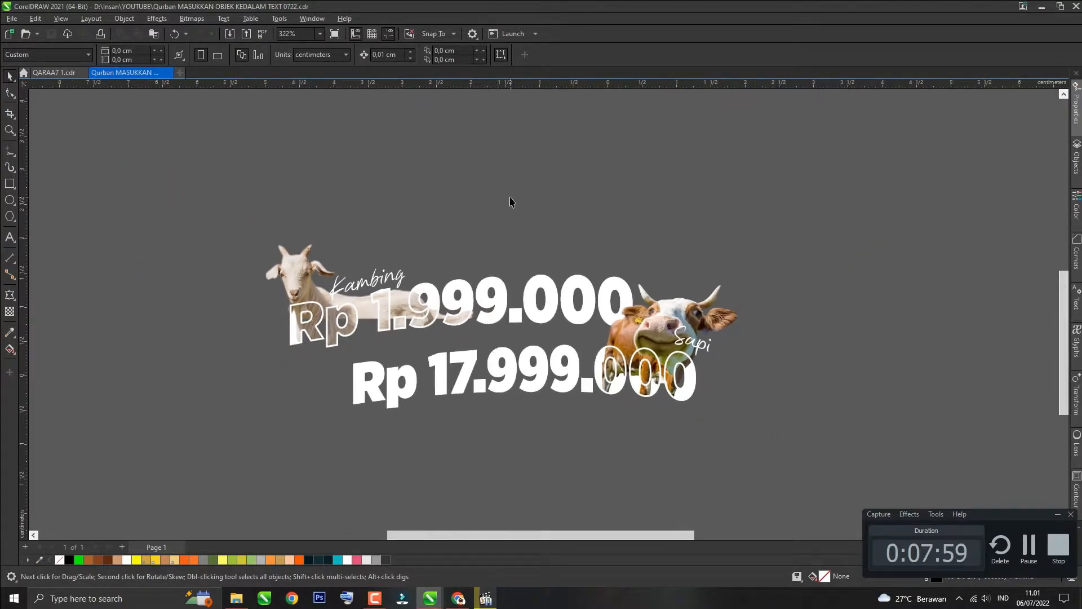
scroll(464, 411, down, 9)
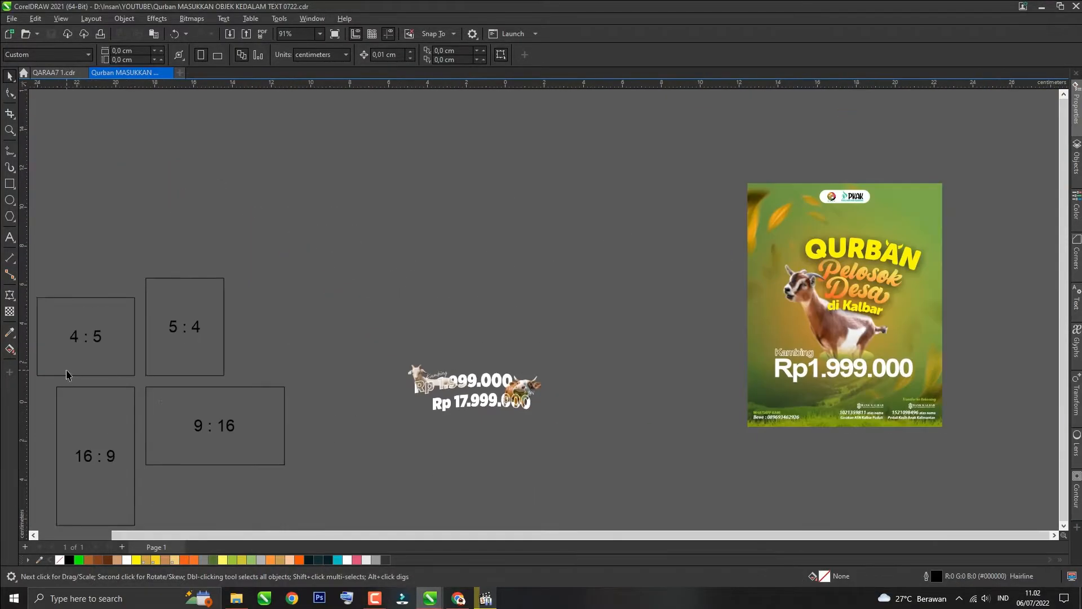
Step: Duplicate the 5:4 frame, centre it on the page and give it a green fill
click(68, 374)
key(plus)
key(p)
scroll(430, 446, up, 2)
click(479, 410)
key(p)
drag(517, 384, 306, 384)
click(213, 560)
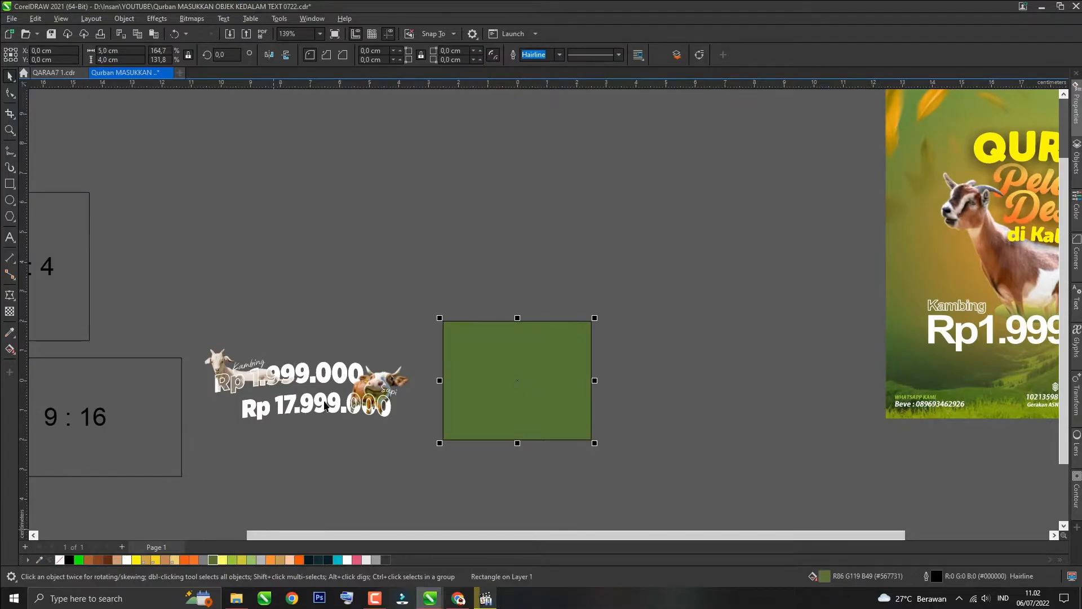
Step: Add the text 'Qurban demi Tuhan Kamu' above the green rectangle and select all of it
click(601, 176)
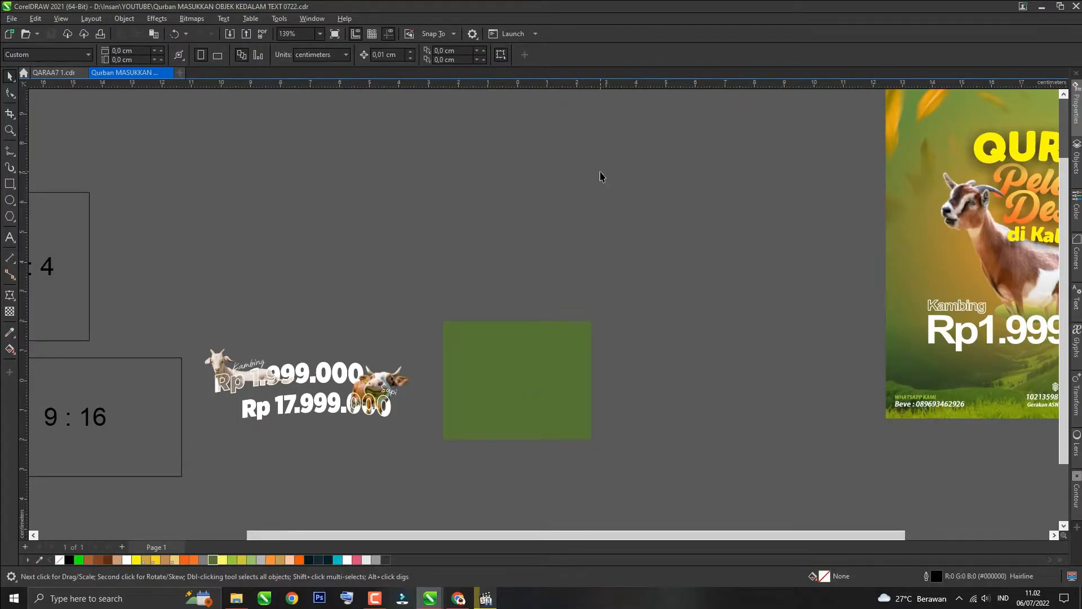
scroll(430, 485, up, 1)
key(F8)
scroll(496, 264, up, 2)
click(497, 262)
text(Qur)
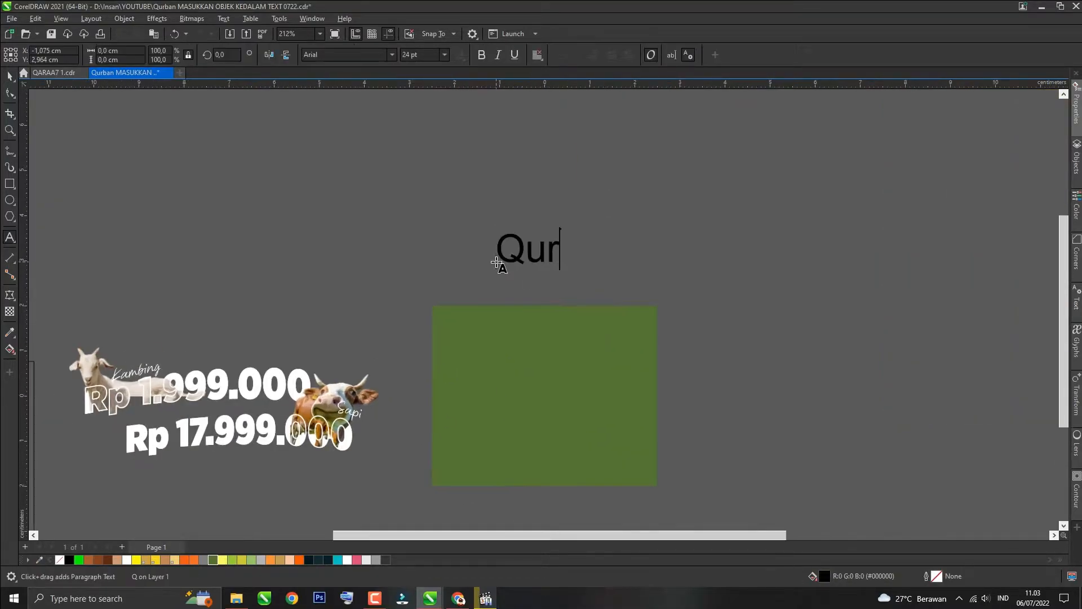
text(ban demi Tuhan Kamu)
key(ctrl+a)
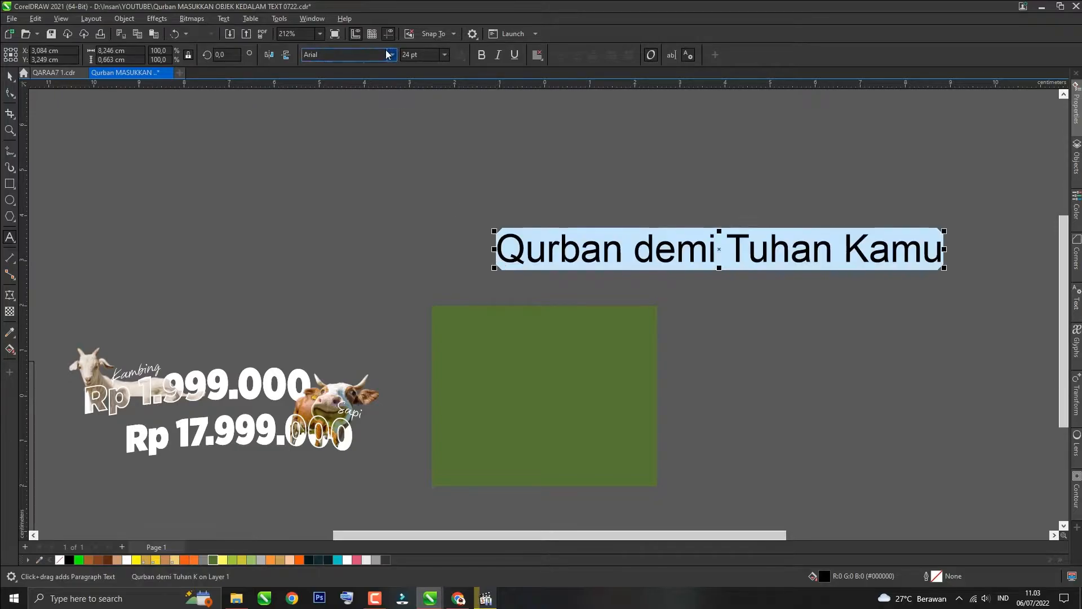
Step: Set the heading text's font to Gotham Black and break it into two lines after 'Qurban'
click(391, 55)
scroll(381, 207, down, 10)
scroll(383, 197, down, 4)
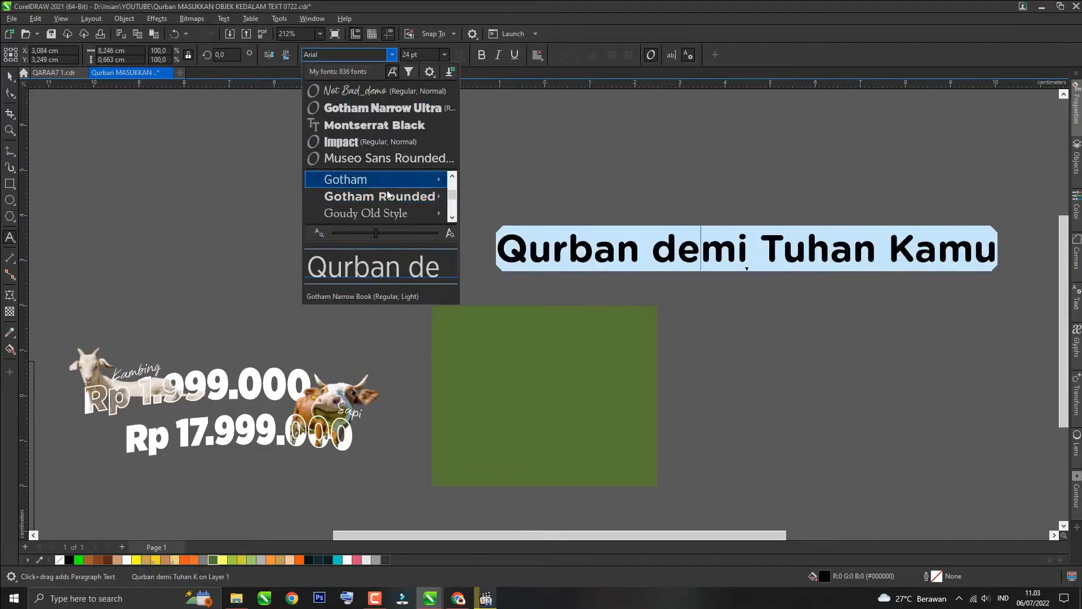
mouse_move(387, 181)
click(508, 196)
click(758, 245)
click(644, 248)
key(Return)
Step: Centre the heading text on the page and scale it down over the green rectangle
click(10, 76)
key(p)
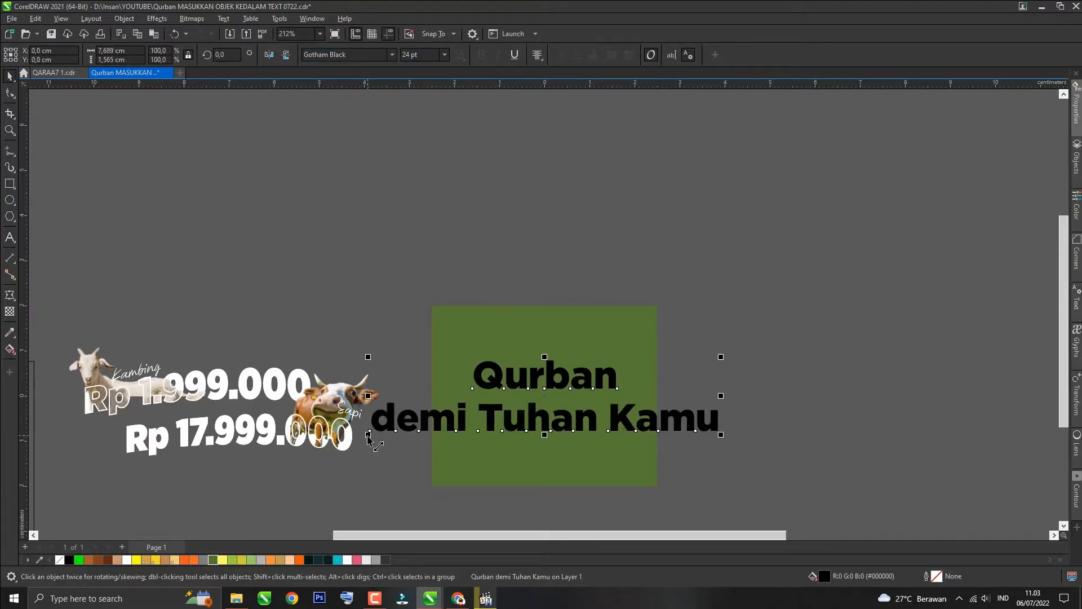
drag(722, 435, 622, 413)
Step: Break the heading apart into separate lines and set 'Qurban' to the Gient font
scroll(597, 416, up, 1)
key(ctrl+k)
click(529, 379)
double_click(529, 378)
click(391, 55)
text(gie)
key(Return)
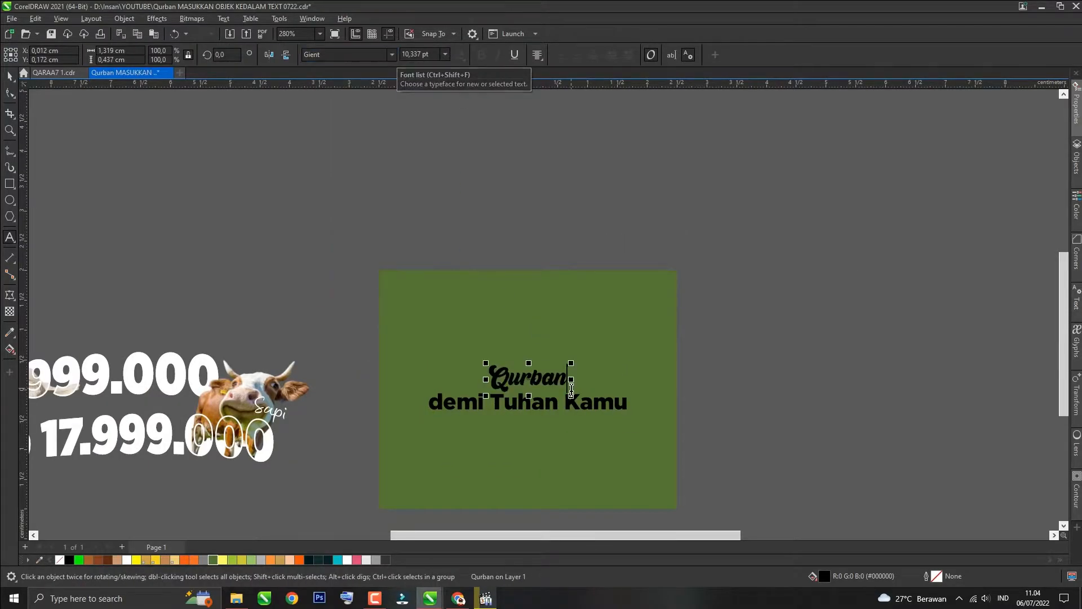
Step: Replace the final 'n' of 'Qurban' with an alternate Gient glyph from the Glyphs panel
scroll(572, 387, up, 1)
drag(570, 383, 548, 383)
click(1076, 345)
click(1062, 153)
text(gie)
key(Return)
scroll(1028, 332, down, 5)
scroll(1028, 335, down, 20)
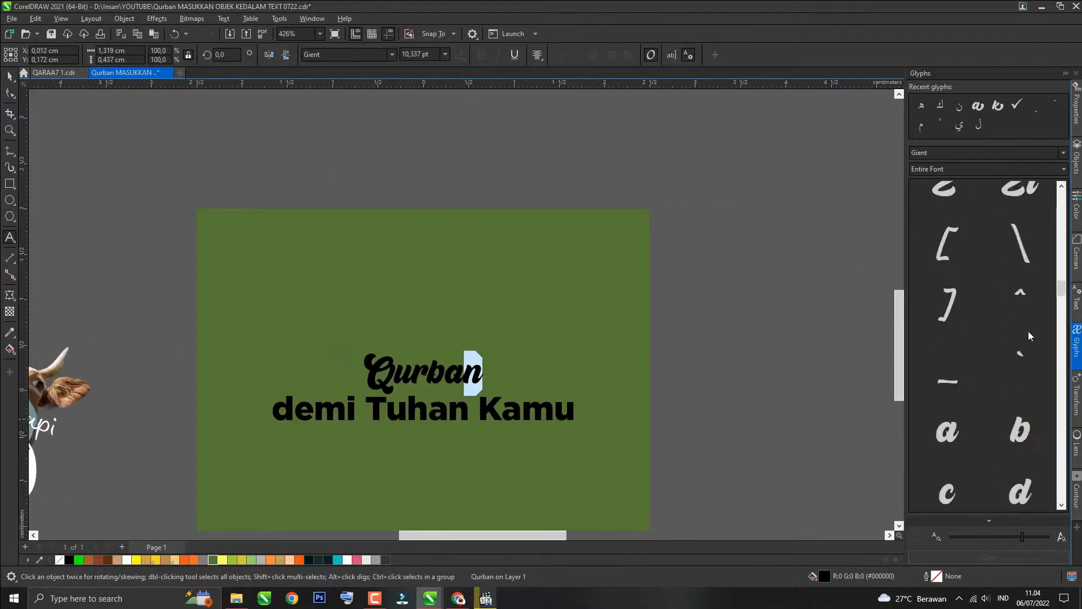
double_click(1020, 433)
Step: Move both 'Qurban' and 'demi Tuhan Kamu' higher up inside the green rectangle
click(9, 76)
scroll(441, 328, down, 1)
drag(441, 328, 441, 267)
scroll(452, 353, up, 1)
drag(452, 352, 452, 277)
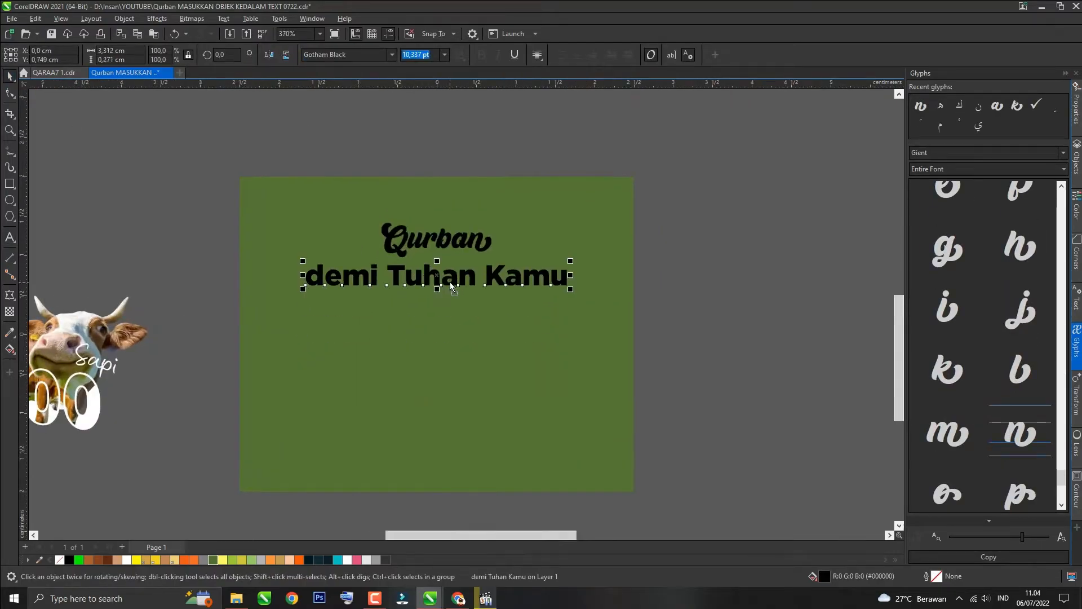
Step: Apply an envelope to 'Qurban' and drag its nodes so the word slants upward to the right
click(441, 239)
click(9, 295)
scroll(398, 215, up, 1)
drag(523, 227, 572, 181)
scroll(368, 271, up, 1)
click(381, 275)
drag(447, 274, 444, 266)
drag(447, 214, 435, 202)
click(10, 76)
click(9, 294)
scroll(558, 208, up, 1)
key(ctrl+z)
drag(577, 265, 582, 273)
drag(323, 297, 313, 288)
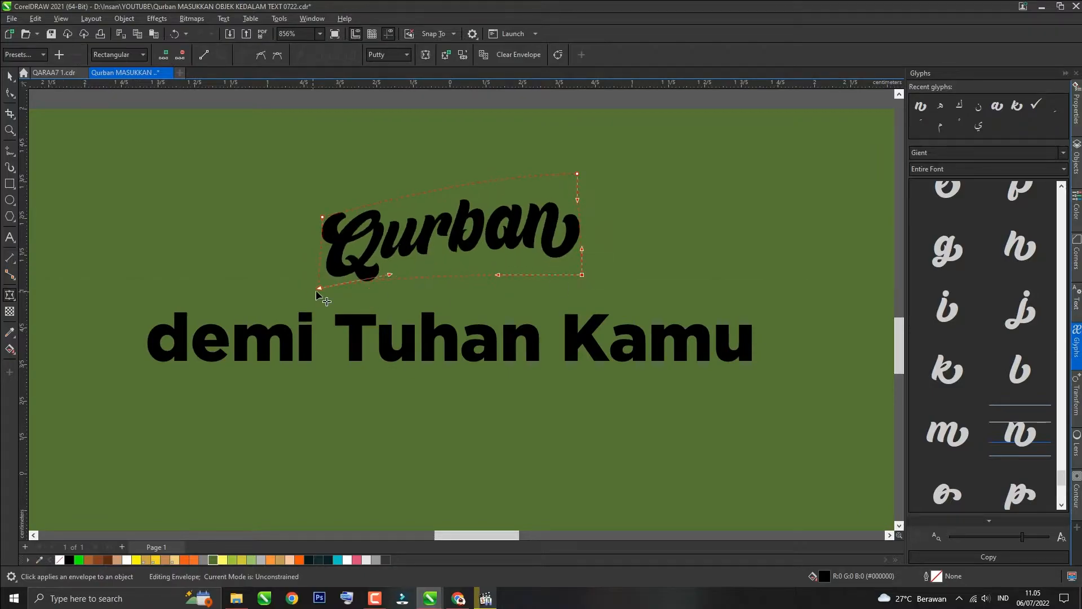
drag(579, 207, 589, 199)
drag(580, 241, 594, 250)
Step: Shrink 'demi Tuhan Kamu' and tuck it right beneath 'Qurban'
click(9, 76)
scroll(319, 326, down, 2)
click(410, 159)
scroll(467, 249, down, 1)
click(405, 322)
click(418, 55)
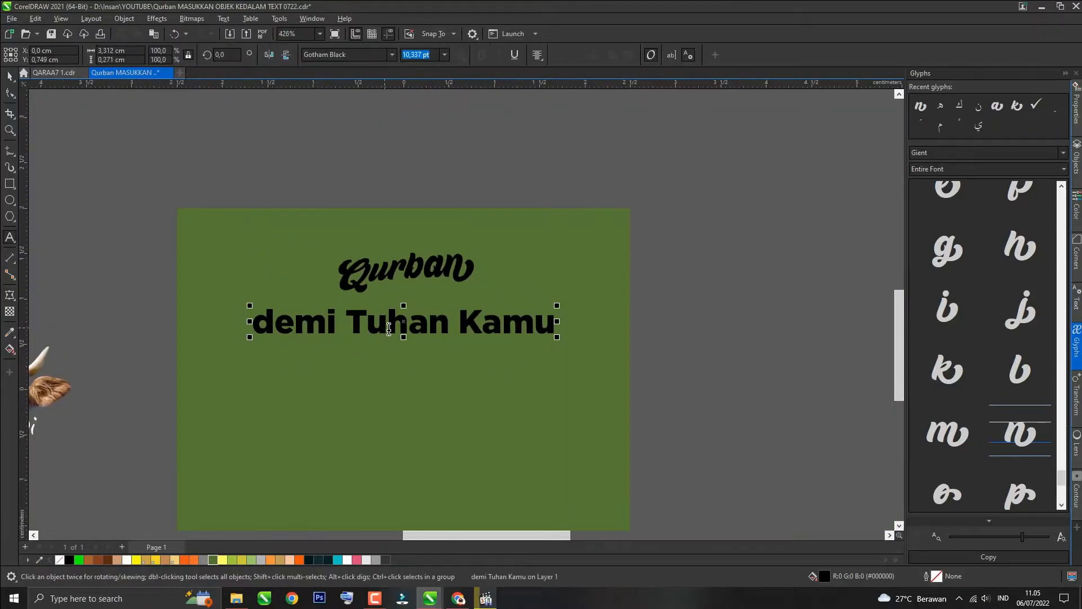
scroll(388, 329, up, 1)
text(5)
drag(408, 326, 463, 277)
drag(464, 269, 467, 268)
scroll(560, 291, up, 2)
drag(564, 289, 471, 282)
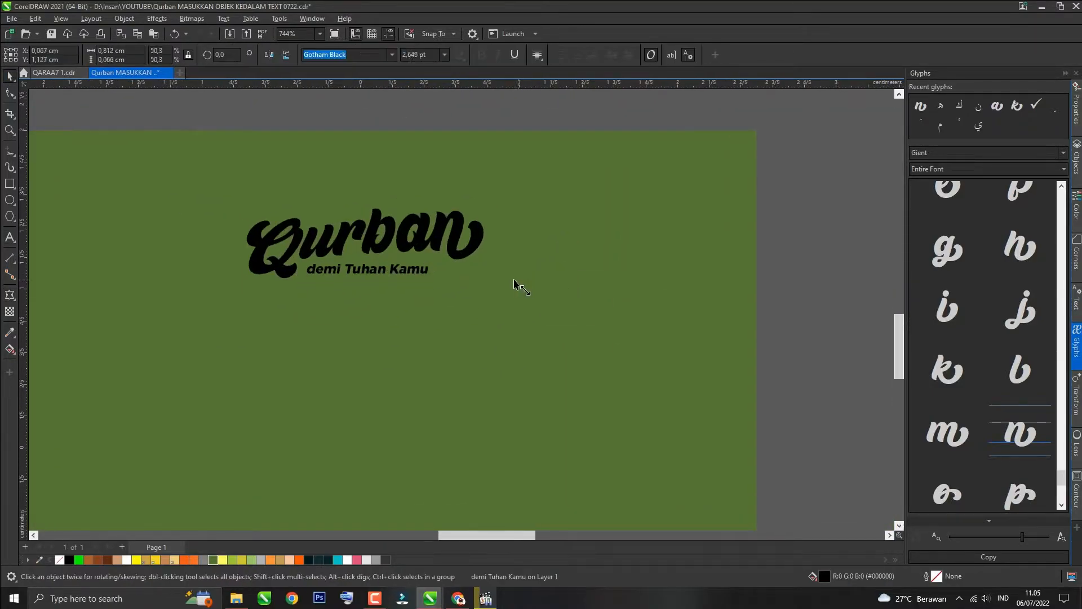
Step: Apply an envelope to 'demi Tuhan Kamu' so it slants to match 'Qurban'
scroll(368, 279, up, 2)
click(406, 275)
scroll(292, 289, up, 3)
click(485, 270)
click(615, 274)
drag(645, 286, 626, 245)
click(9, 295)
key(ctrl+z)
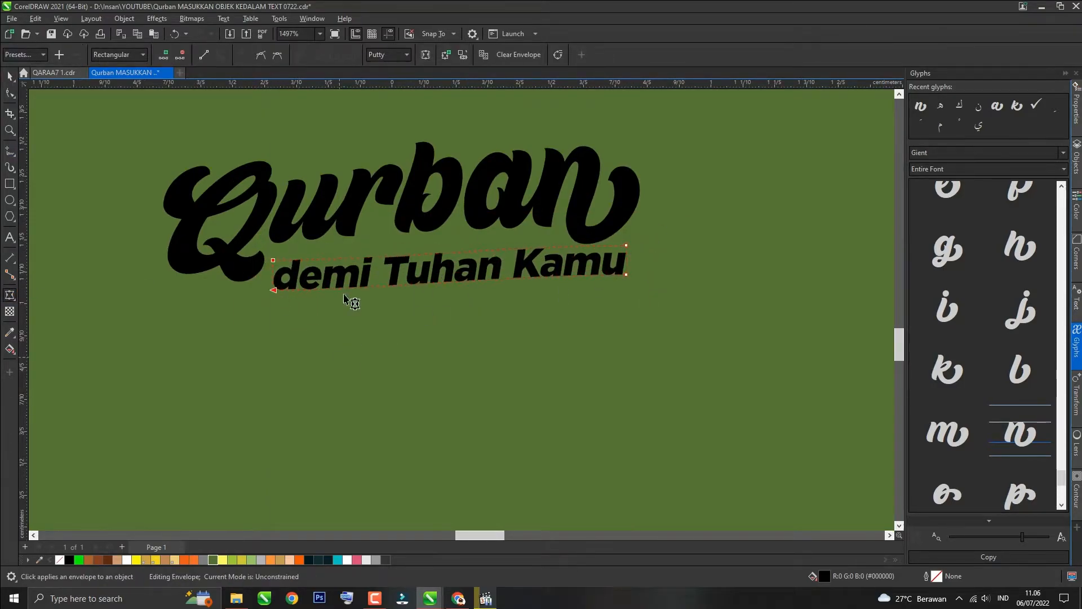
click(625, 283)
click(340, 351)
scroll(341, 352, down, 1)
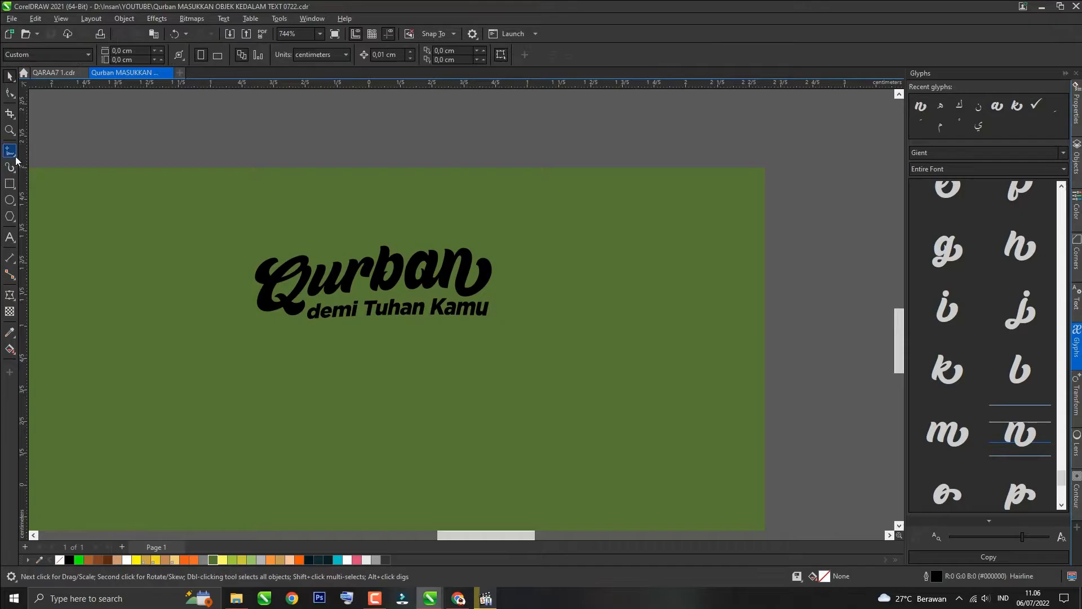
Step: Draw a small heart with the B-spline tool next to the text and convert it to curves
click(13, 155)
click(50, 202)
scroll(464, 314, up, 2)
click(513, 284)
click(502, 249)
click(517, 268)
key(F10)
scroll(527, 243, up, 2)
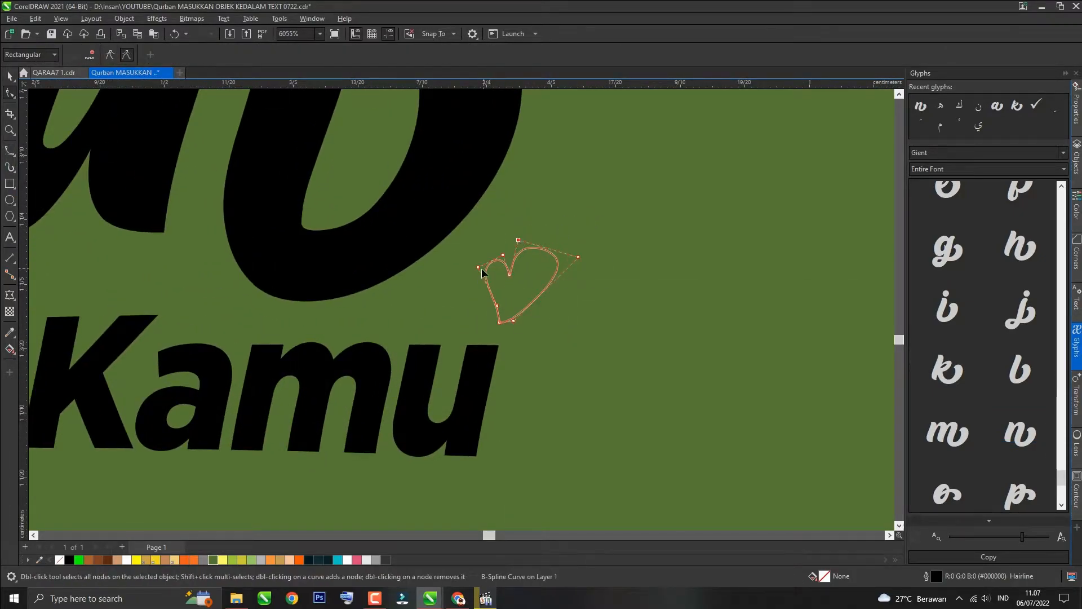
scroll(494, 265, up, 2)
key(ctrl+q)
scroll(501, 311, up, 2)
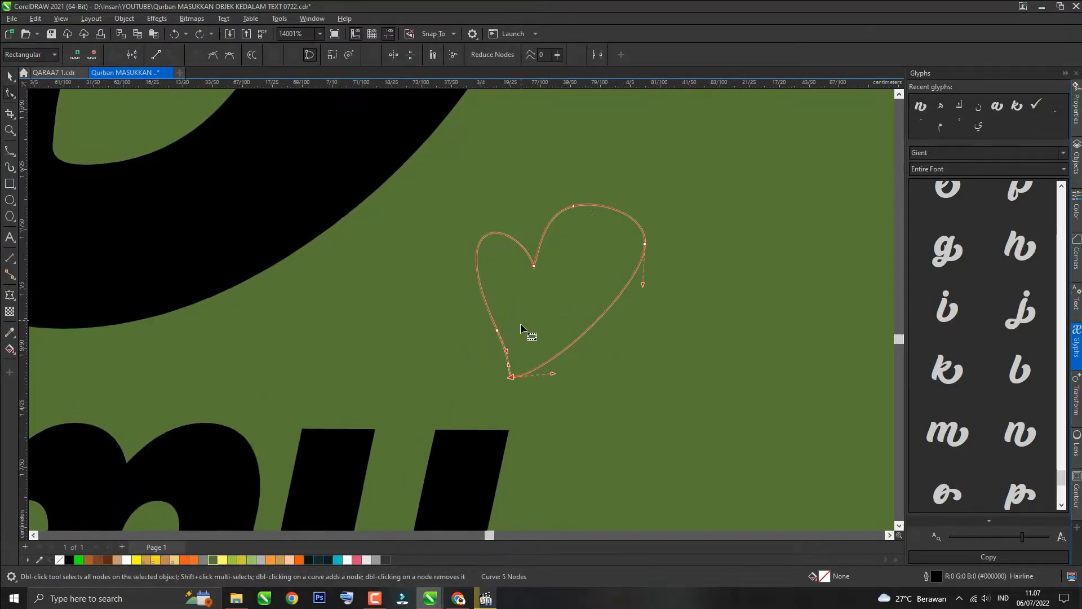
key(space)
Step: Fill the heart black and remove its outline
scroll(460, 324, down, 5)
click(69, 560)
click(353, 54)
click(340, 67)
scroll(434, 355, down, 10)
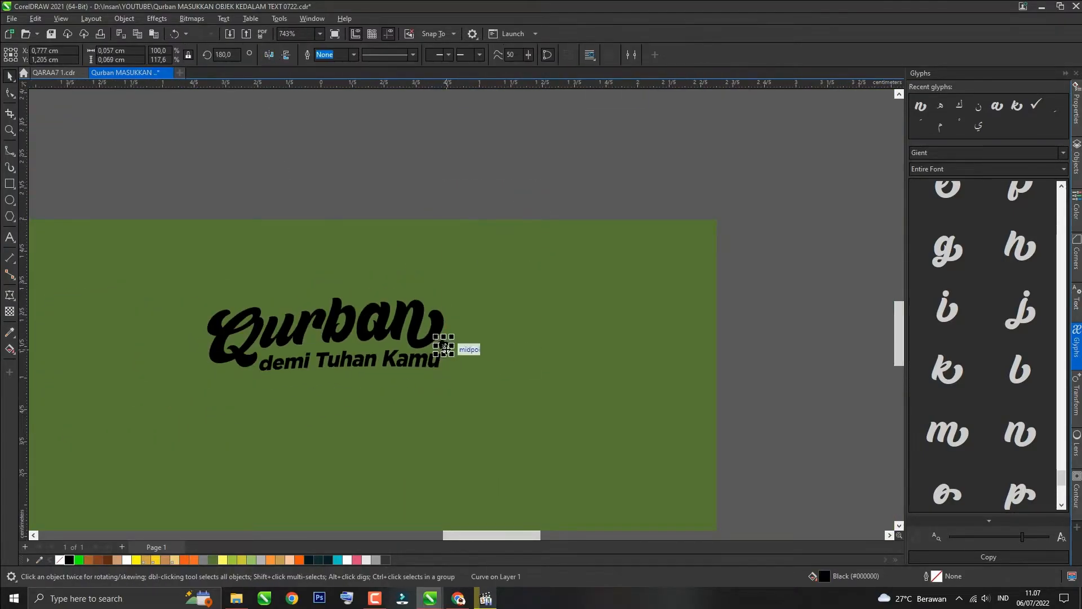
Step: Place hearts on both sides of 'Qurban' and fill the whole heading white, centred on the page
drag(444, 345, 194, 333)
scroll(344, 271, down, 5)
drag(545, 170, 214, 387)
click(127, 560)
key(p)
drag(452, 430, 480, 439)
drag(389, 404, 389, 292)
click(429, 162)
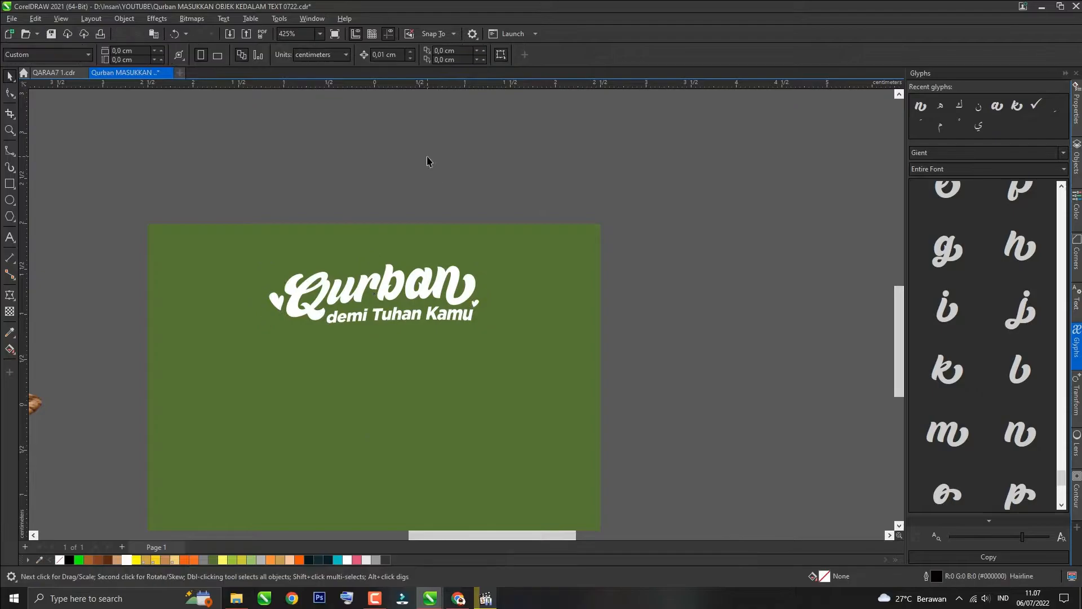
Step: Give the green rectangle an elliptical fountain fill with free scale enabled and a recoloured end node
scroll(442, 258, down, 1)
click(464, 350)
click(328, 201)
click(413, 382)
scroll(413, 382, right, 1)
key(F11)
click(568, 209)
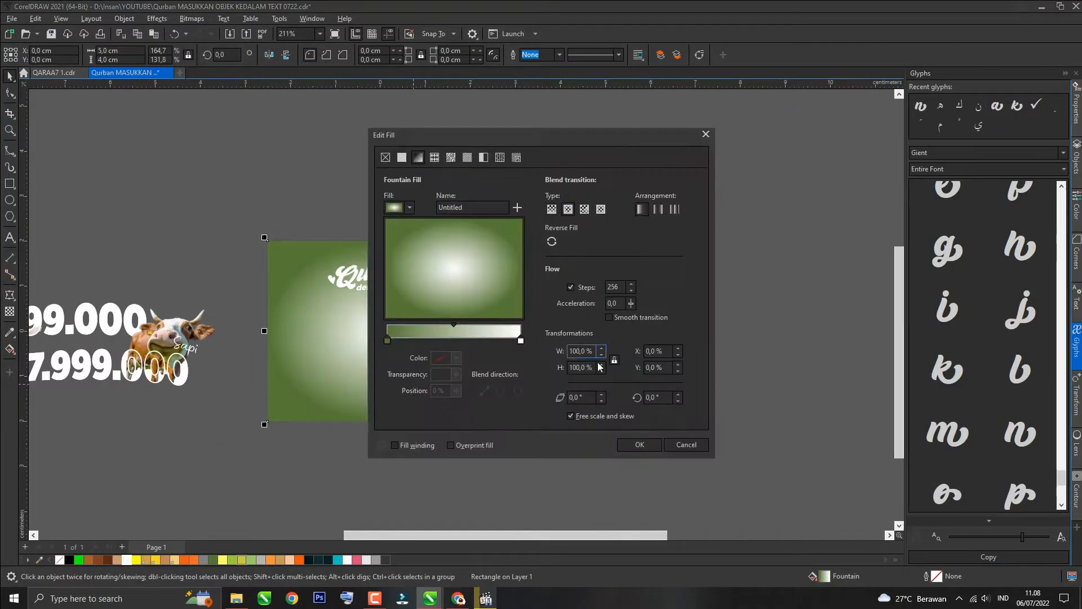
click(570, 416)
click(520, 340)
click(457, 358)
click(476, 381)
click(461, 440)
click(641, 449)
Step: Try palette colours on the heading words and hearts, settling on yellow tones
click(389, 273)
click(338, 560)
click(136, 560)
ctrl+click(393, 287)
click(270, 560)
click(98, 560)
click(184, 560)
click(126, 559)
click(237, 451)
scroll(381, 285, up, 1)
ctrl+click(393, 275)
scroll(392, 275, up, 1)
click(156, 559)
ctrl+click(281, 275)
click(156, 560)
ctrl+click(478, 279)
click(156, 560)
ctrl+click(379, 291)
click(175, 559)
drag(351, 315, 365, 323)
click(462, 300)
ctrl+click(307, 286)
Step: Try recolouring a node of the rectangle's fountain fill, then undo the change
key(F11)
click(454, 358)
click(542, 522)
click(137, 560)
click(637, 447)
click(485, 328)
key(ctrl+z)
Step: Draw an ellipse over the heading area and fill it light yellow
scroll(384, 300, up, 2)
click(384, 300)
key(F7)
drag(164, 160, 549, 302)
drag(357, 156, 358, 227)
shift+click(475, 313)
ctrl+click(475, 314)
shift+click(483, 292)
click(363, 54)
click(222, 560)
Step: Apply a fountain transparency to the light yellow ellipse so it fades upward
click(10, 311)
click(468, 295)
key(Delete)
drag(351, 331, 351, 249)
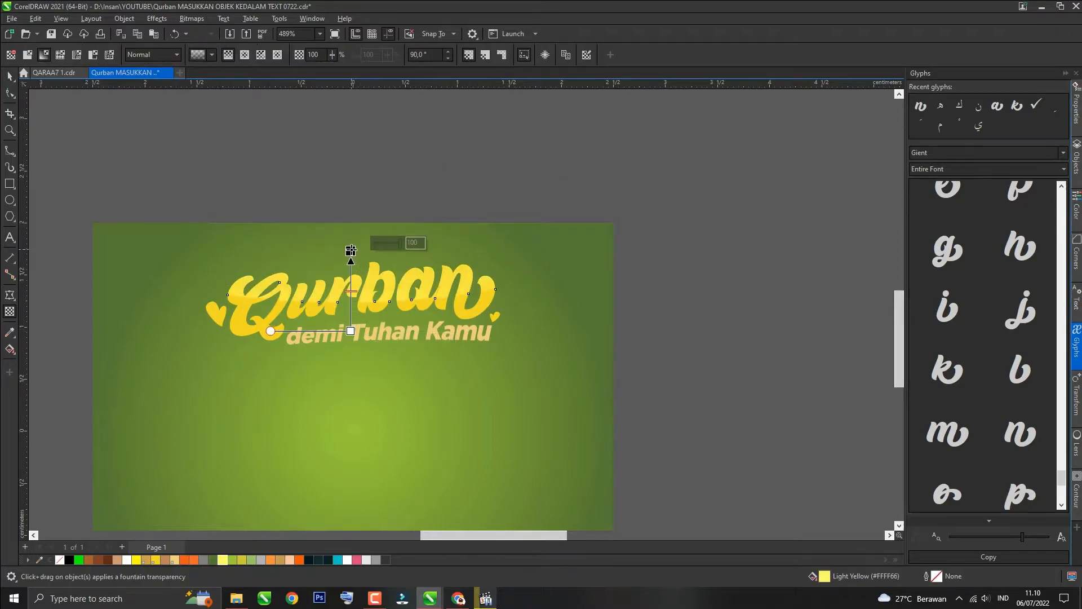
Step: Add thick outlines to the heading text layers using the Outline Pen settings
key(space)
click(396, 167)
scroll(396, 165, down, 2)
click(394, 292)
click(212, 560)
click(633, 289)
click(319, 324)
key(F12)
click(488, 216)
click(558, 384)
click(604, 402)
scroll(429, 291, up, 3)
click(423, 303)
key(F12)
click(489, 232)
click(467, 298)
click(415, 384)
click(488, 216)
click(558, 381)
click(213, 559)
click(604, 402)
Step: Colour the two hearts beside the heading white
click(80, 309)
click(127, 560)
click(449, 313)
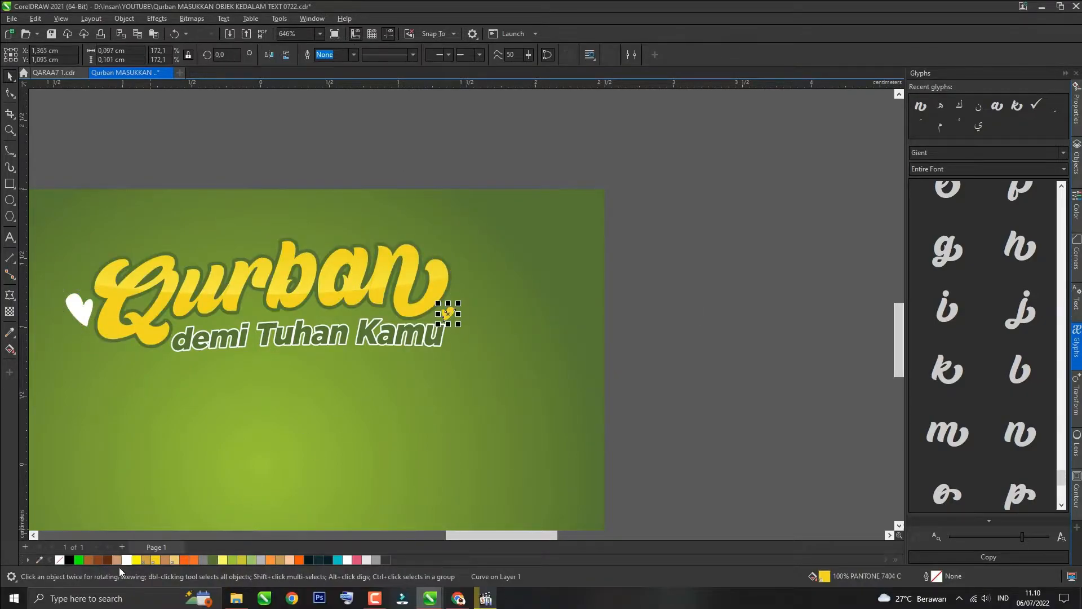
click(127, 560)
Step: Fill the heading's shadow layer black with a black outline and nudge it slightly down
scroll(477, 298, down, 5)
click(586, 237)
scroll(329, 312, up, 5)
click(437, 276)
click(443, 279)
scroll(592, 288, up, 1)
click(69, 560)
right_click(70, 559)
drag(606, 286, 606, 290)
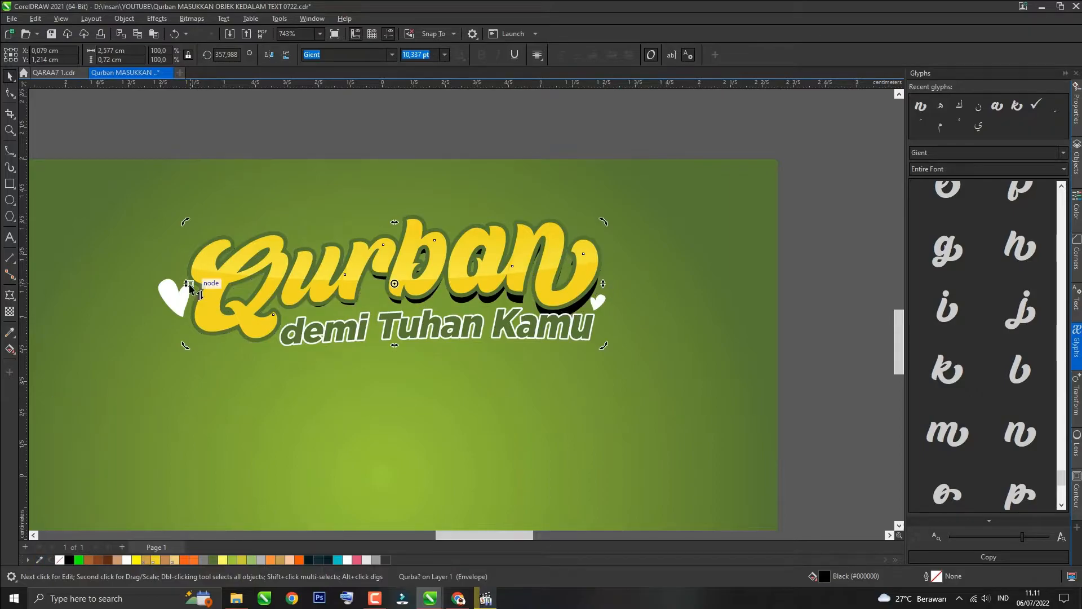
Step: Try converting the shadow's outline to an object and breaking it apart, undoing each attempt
key(ctrl+z)
click(9, 311)
click(27, 54)
key(ctrl+z)
key(space)
scroll(590, 309, up, 1)
key(ctrl+shift+q)
click(9, 311)
click(27, 54)
key(ctrl+z)
key(space)
key(ctrl+k)
click(331, 55)
click(9, 312)
click(27, 54)
key(space)
key(Delete)
key(ctrl+z)
Step: Give the black shadow curve a uniform transparency of 50
click(9, 311)
drag(214, 55, 189, 59)
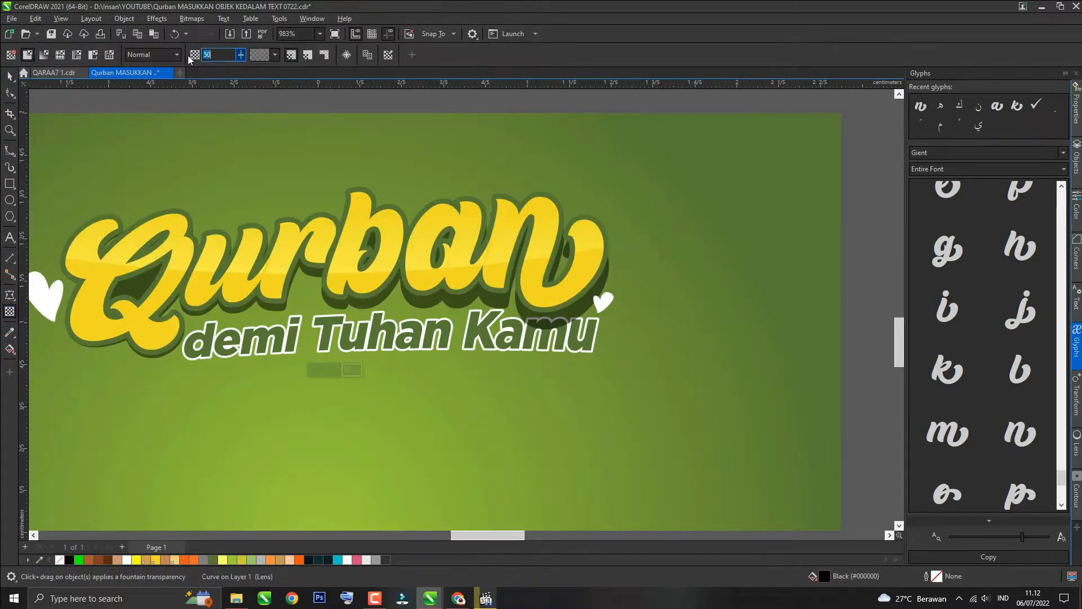
key(space)
scroll(338, 355, down, 2)
click(447, 220)
scroll(373, 405, up, 1)
click(476, 316)
scroll(476, 317, up, 1)
click(476, 316)
scroll(262, 320, down, 3)
Step: Try bringing the shadow layer to the front, then undo it
key(shift+Page_Up)
key(ctrl+z)
click(194, 301)
scroll(194, 301, up, 1)
click(165, 301)
scroll(153, 321, up, 2)
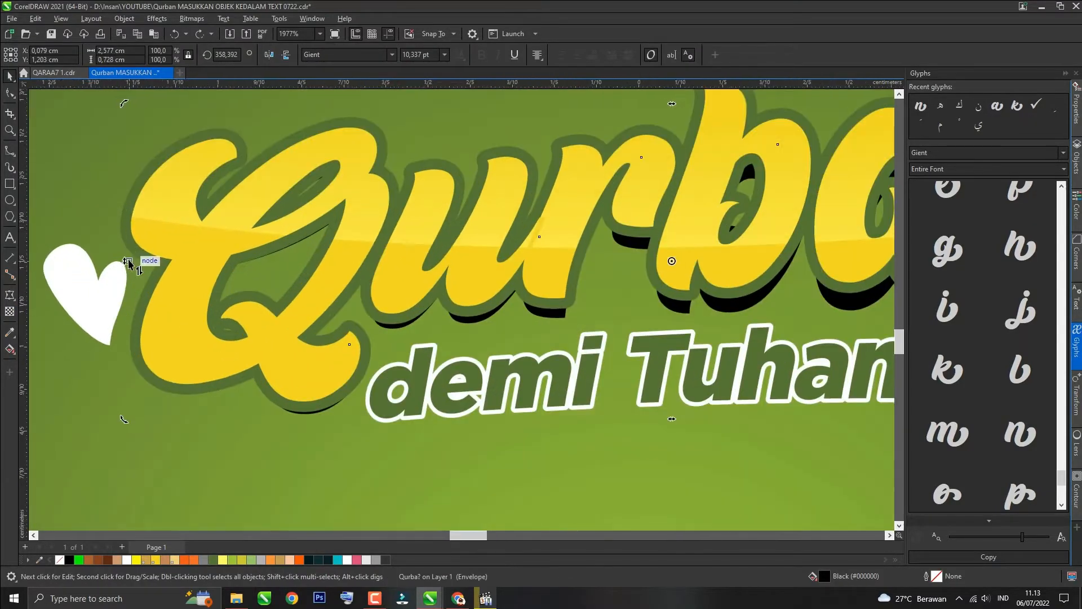
scroll(91, 284, down, 1)
Step: Convert the selected heading layer to a bitmap and drag a fountain transparency across it
click(191, 18)
click(215, 31)
key(Return)
click(10, 311)
click(27, 55)
key(space)
drag(706, 303, 249, 386)
scroll(379, 304, up, 1)
drag(567, 338, 579, 336)
scroll(447, 341, down, 2)
key(ctrl+z)
Step: Reshape the envelope of the 'demi Tuhan Kamu' subtitle, deleting one node and adjusting its curve
scroll(447, 342, up, 2)
click(337, 297)
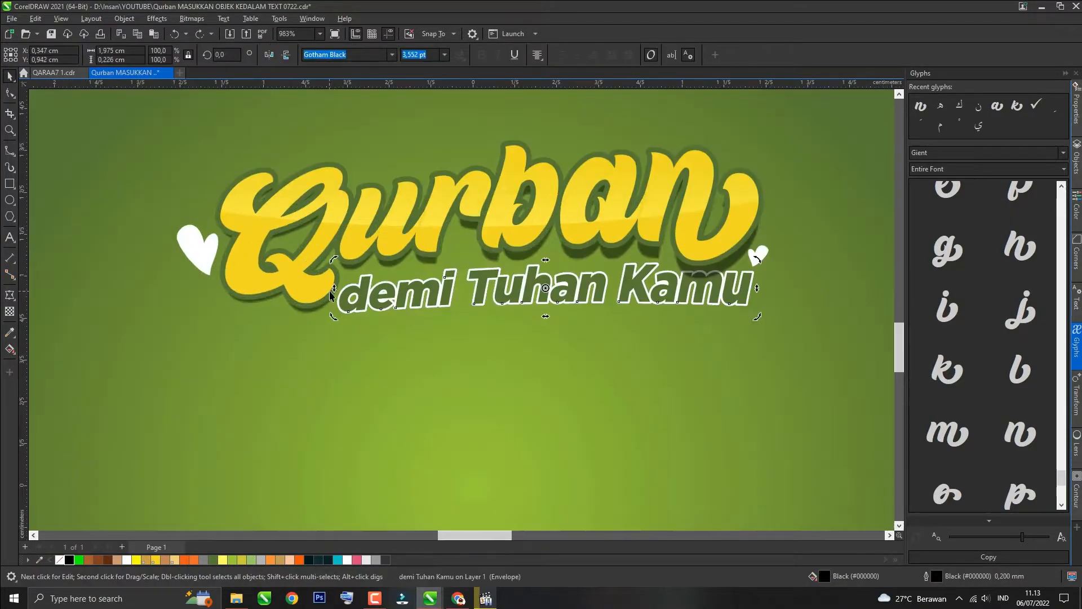
drag(340, 299, 334, 309)
scroll(333, 308, down, 2)
click(580, 282)
key(Delete)
click(587, 271)
drag(587, 272, 590, 278)
click(69, 560)
scroll(320, 292, down, 6)
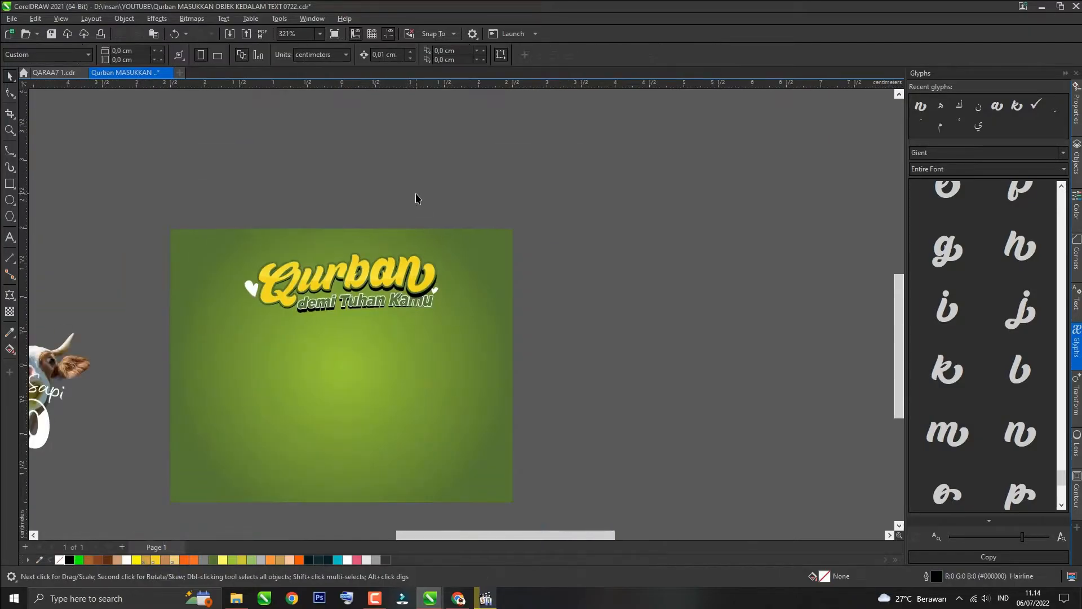
scroll(422, 294, up, 4)
click(485, 278)
scroll(484, 278, down, 5)
click(332, 207)
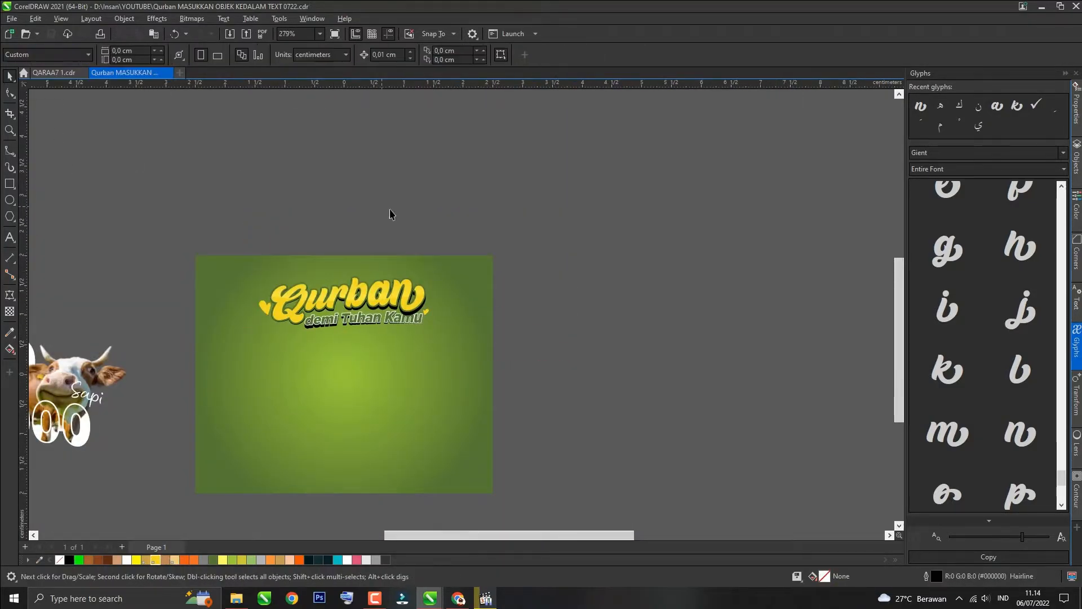
Step: Duplicate the animal price design, centre the copy on the page and bring it to the front
key(F4)
click(143, 286)
click(191, 277)
drag(227, 340, 337, 490)
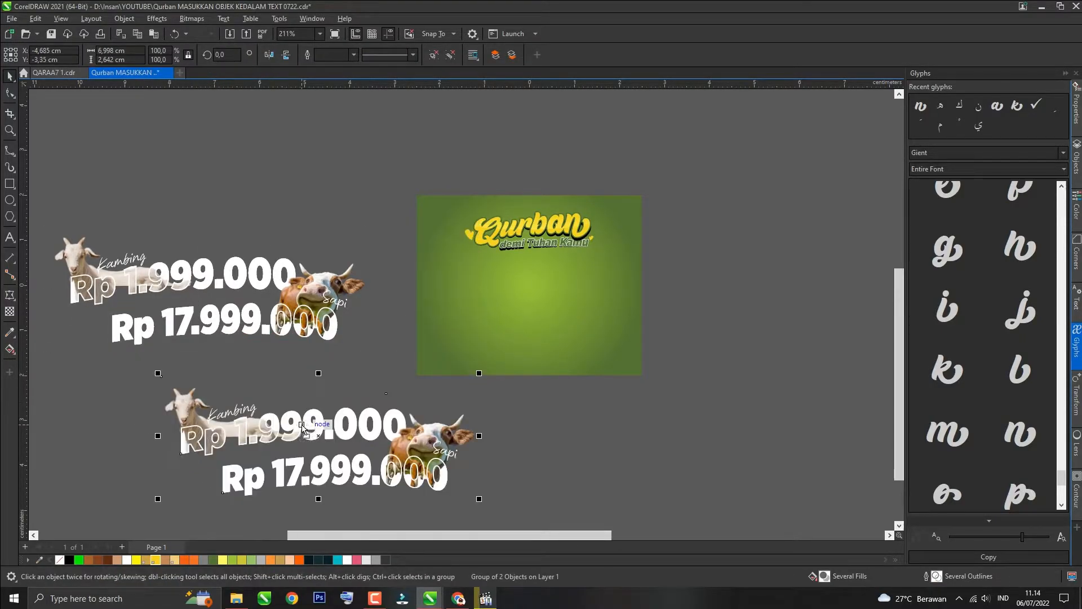
scroll(357, 220, down, 2)
scroll(348, 445, up, 3)
key(p)
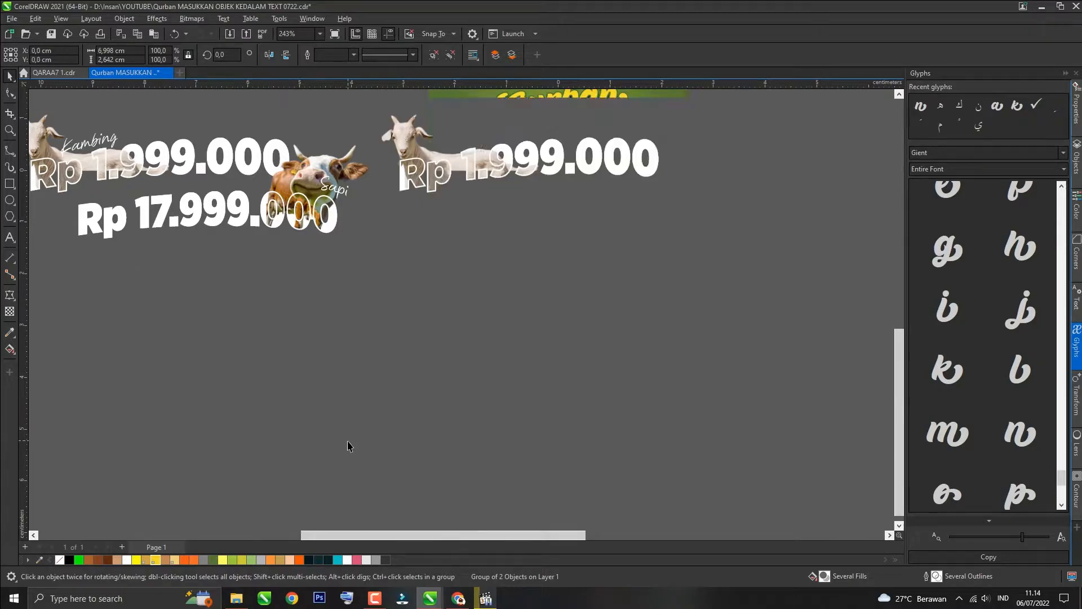
key(shift+Page_Up)
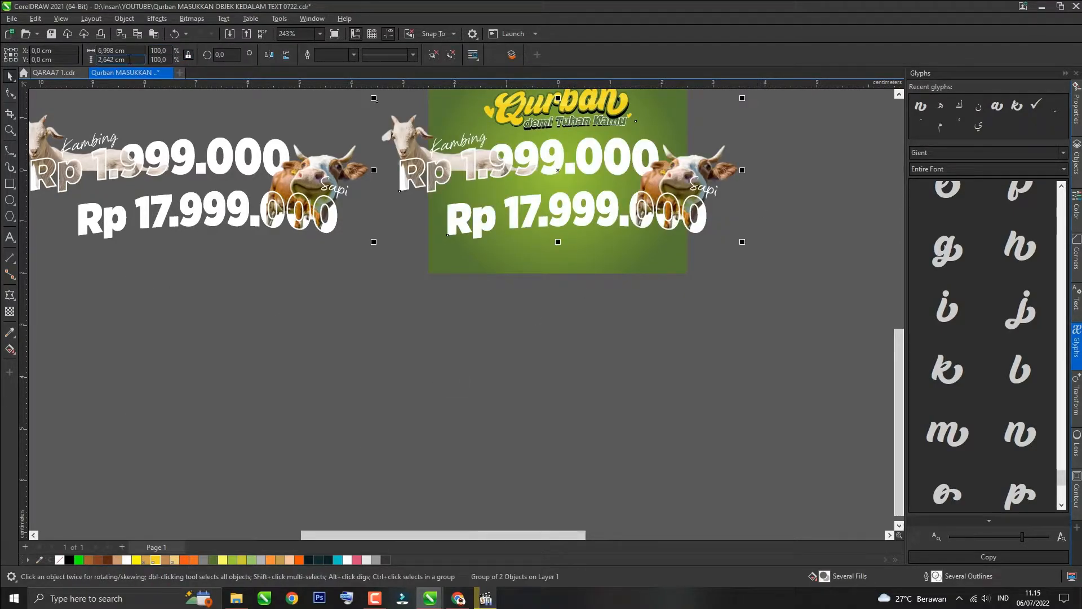
Step: Scale the copied price group proportionally to 4 cm wide
text(5)
key(Return)
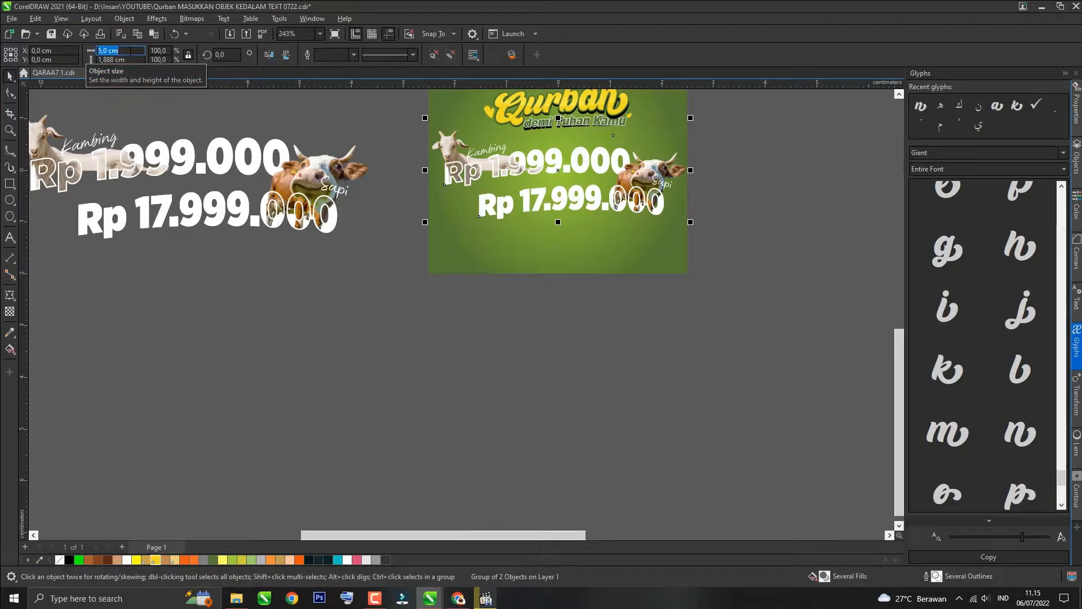
text(3)
key(Return)
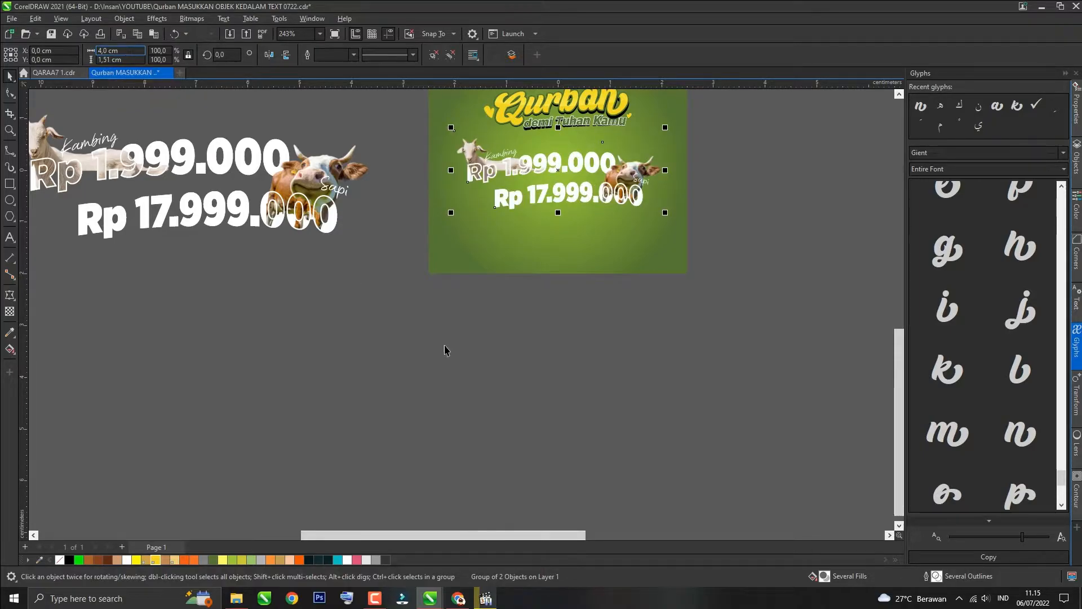
Step: Set the outline width of the first price's outline curve to 0.25 mm
scroll(448, 213, up, 3)
ctrl+click(449, 213)
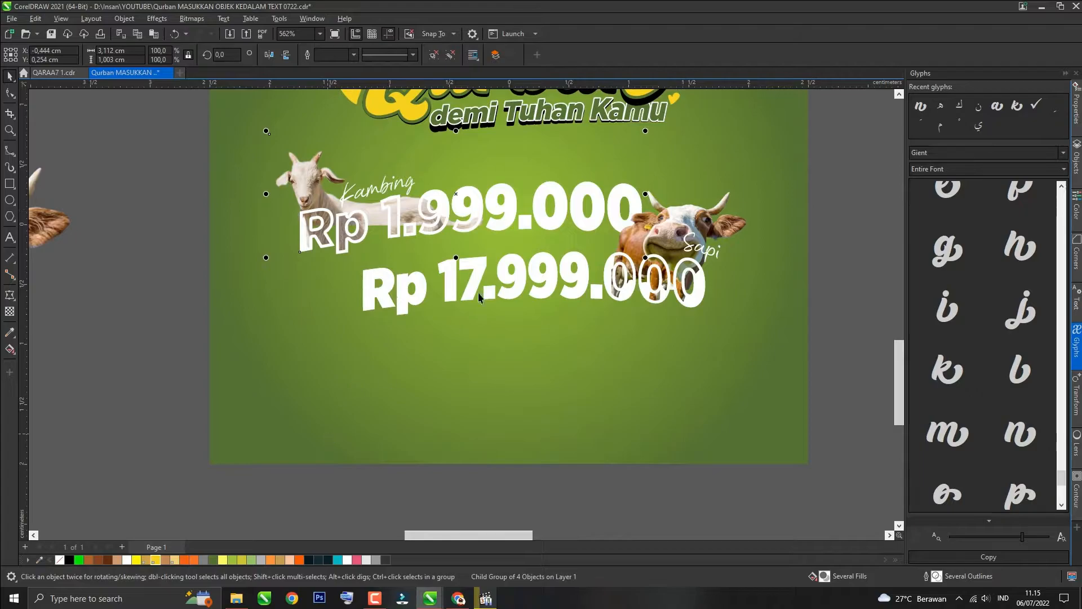
ctrl+click(475, 223)
click(353, 55)
click(341, 92)
click(354, 56)
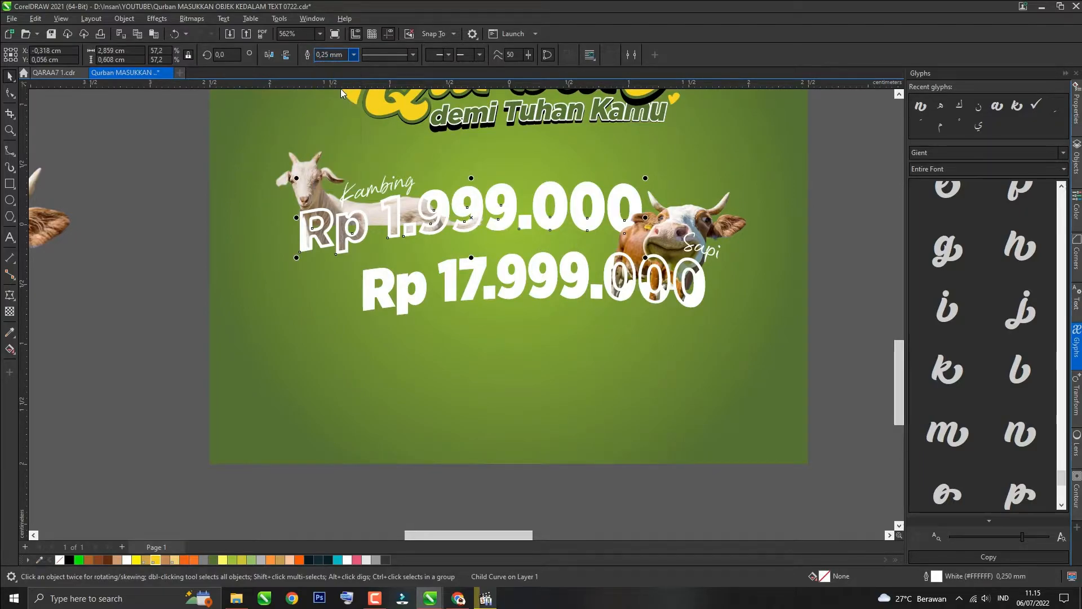
Step: Save the document
click(339, 83)
ctrl+click(464, 292)
ctrl+click(464, 292)
click(354, 55)
click(347, 75)
click(353, 55)
click(344, 84)
click(195, 325)
scroll(275, 324, down, 4)
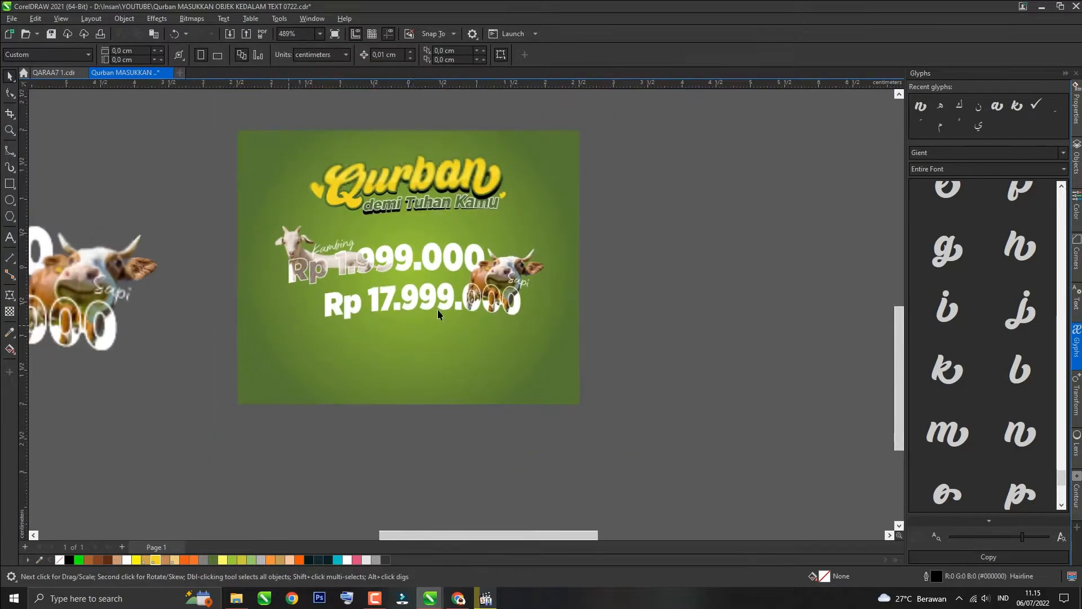
key(ctrl+s)
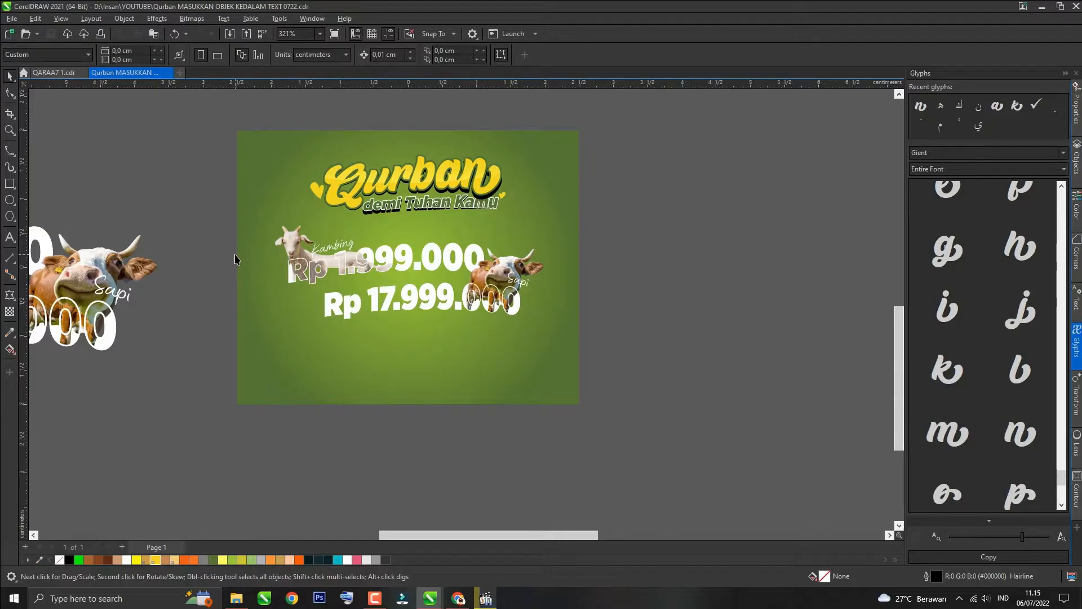
Step: Draw a small circle and place it over the last zero of 'Rp 1.999.000' beside the cow
ctrl+click(404, 295)
scroll(405, 295, up, 3)
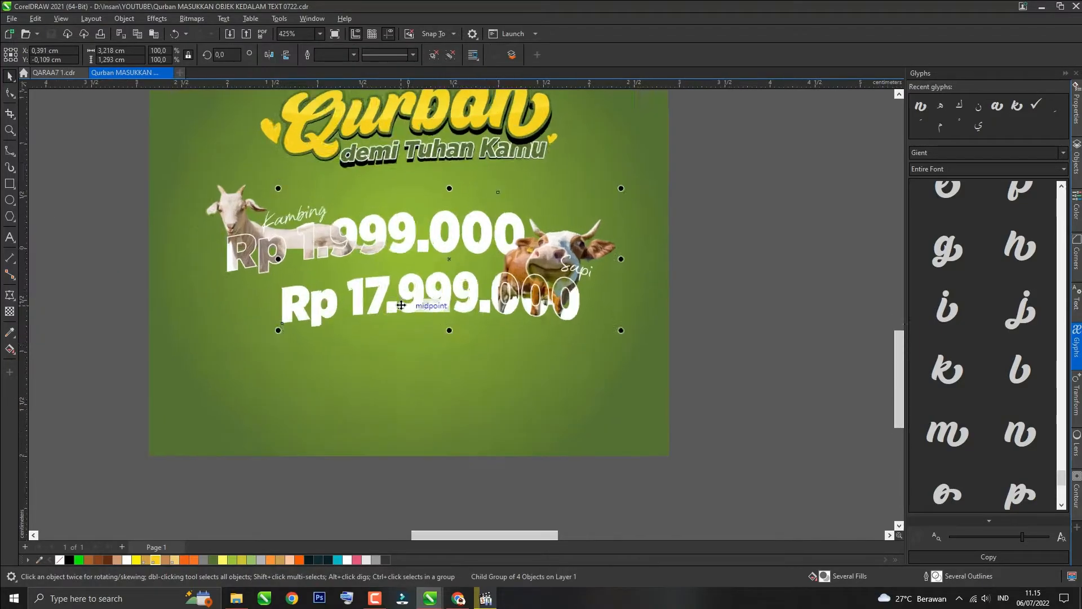
drag(401, 295, 419, 292)
scroll(417, 293, down, 1)
click(682, 237)
click(411, 245)
drag(411, 243, 409, 246)
click(9, 200)
drag(267, 146, 293, 172)
scroll(276, 151, up, 3)
key(space)
drag(282, 163, 620, 307)
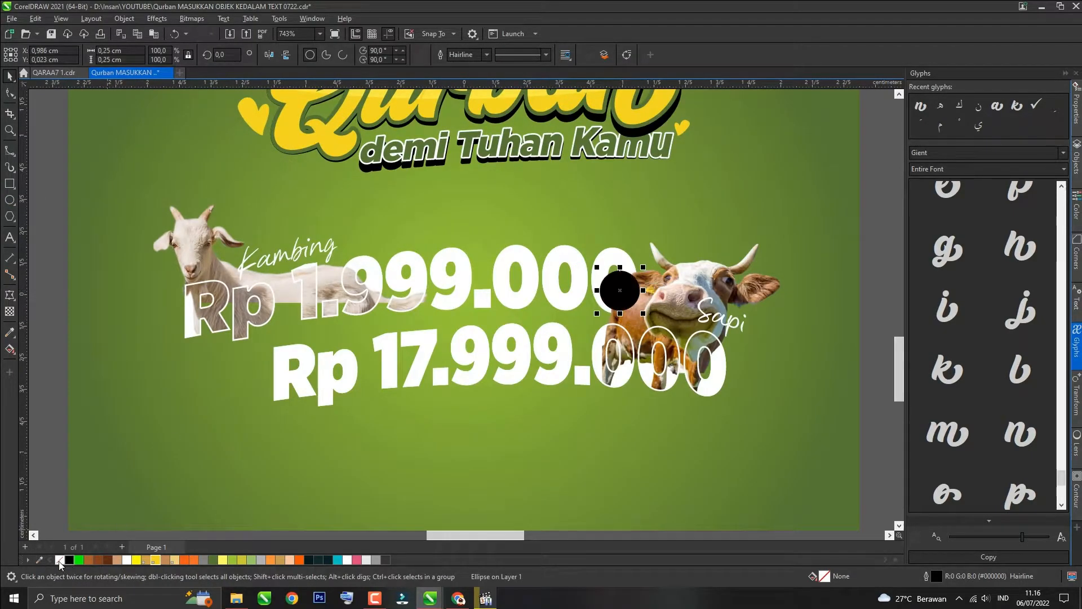
Step: Remove the circle's outline and give it a fountain transparency
right_click(60, 562)
click(10, 311)
click(43, 55)
click(245, 54)
key(space)
scroll(649, 299, up, 5)
drag(548, 281, 580, 281)
drag(607, 324, 607, 341)
key(space)
key(space)
click(607, 289)
drag(633, 238, 662, 270)
click(613, 283)
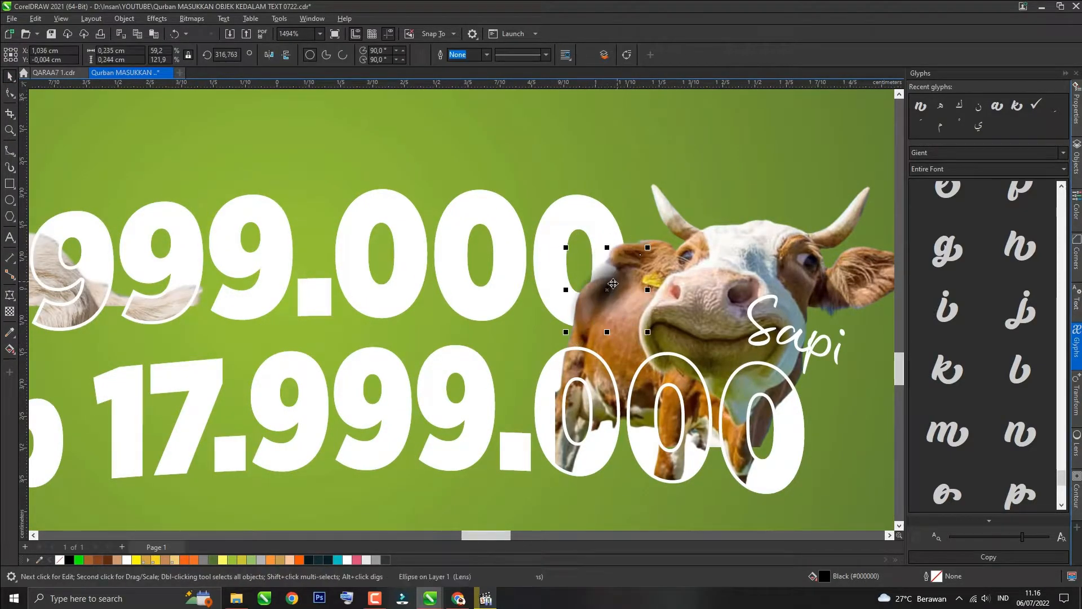
Step: Ungroup a price group and regroup two of its selected objects
scroll(457, 327, down, 2)
click(463, 369)
key(ctrl+u)
scroll(524, 284, down, 2)
click(551, 290)
shift+click(526, 256)
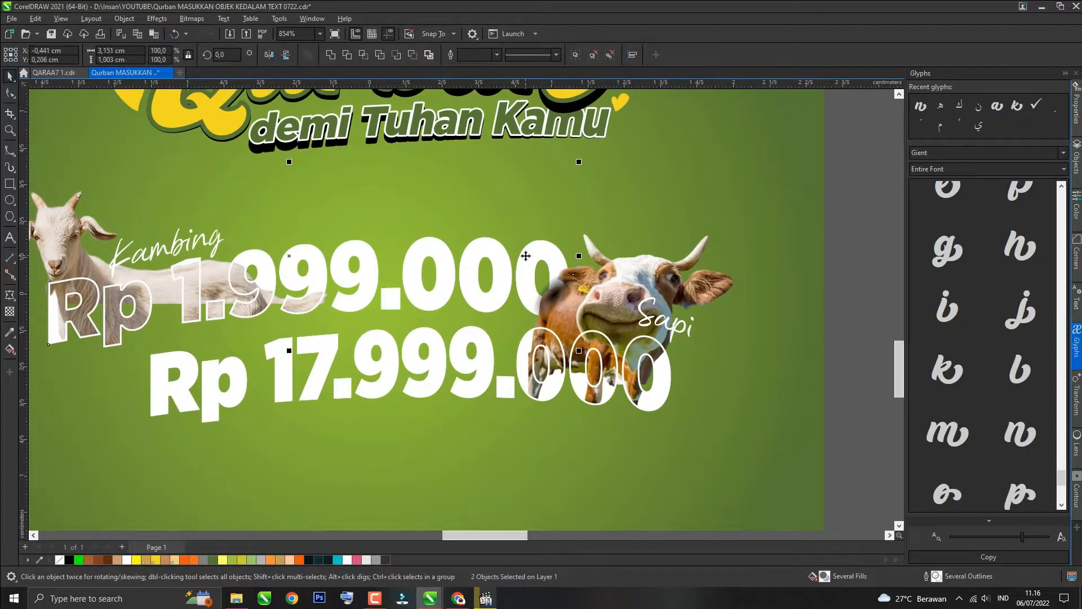
key(ctrl+g)
scroll(417, 356, down, 5)
click(335, 420)
scroll(335, 419, up, 1)
scroll(399, 314, up, 2)
ctrl+click(397, 291)
drag(397, 290, 395, 317)
key(ctrl+z)
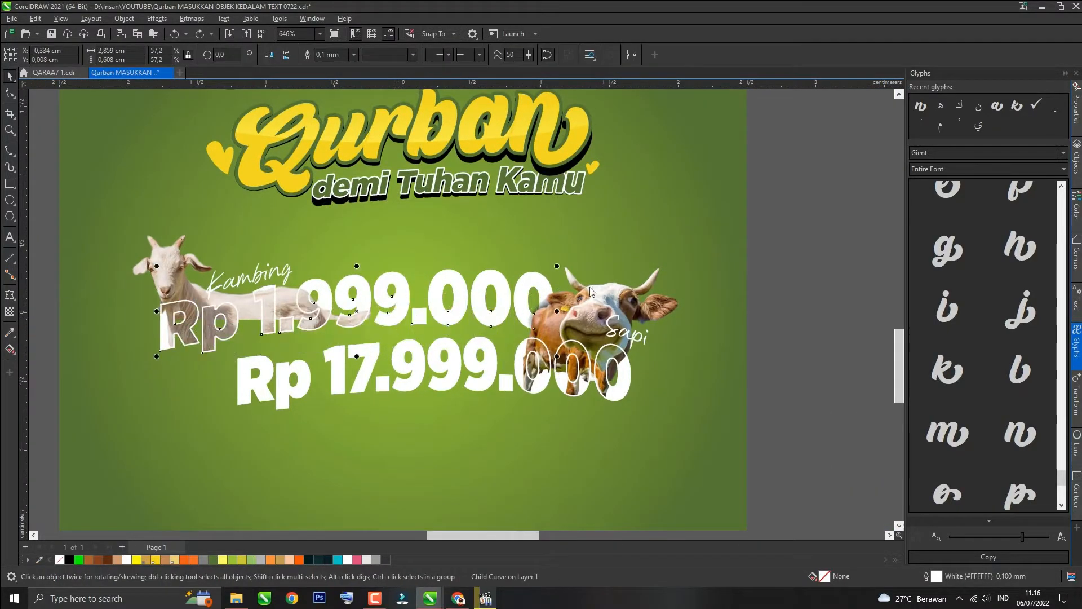
Step: Duplicate the 'Rp 1.999.000' text of the goat price
click(543, 286)
click(1076, 156)
click(919, 292)
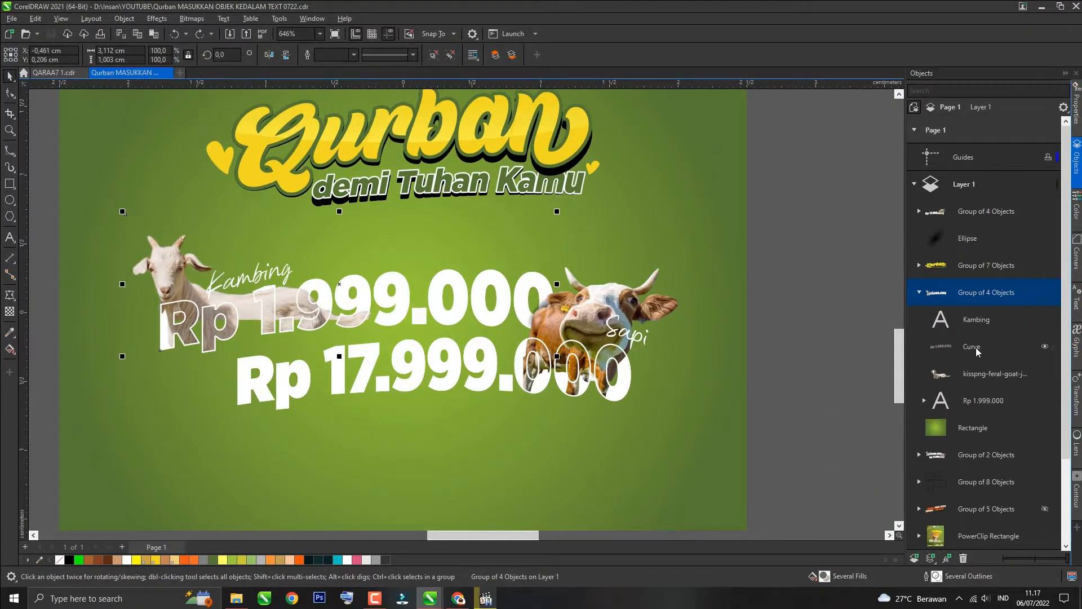
click(791, 383)
scroll(790, 383, down, 2)
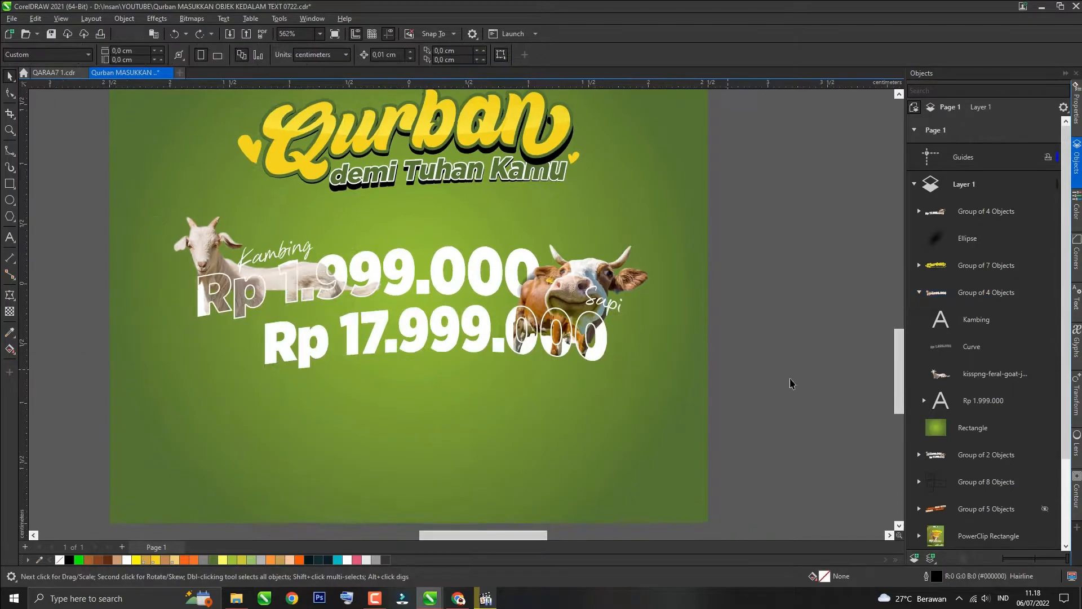
click(969, 401)
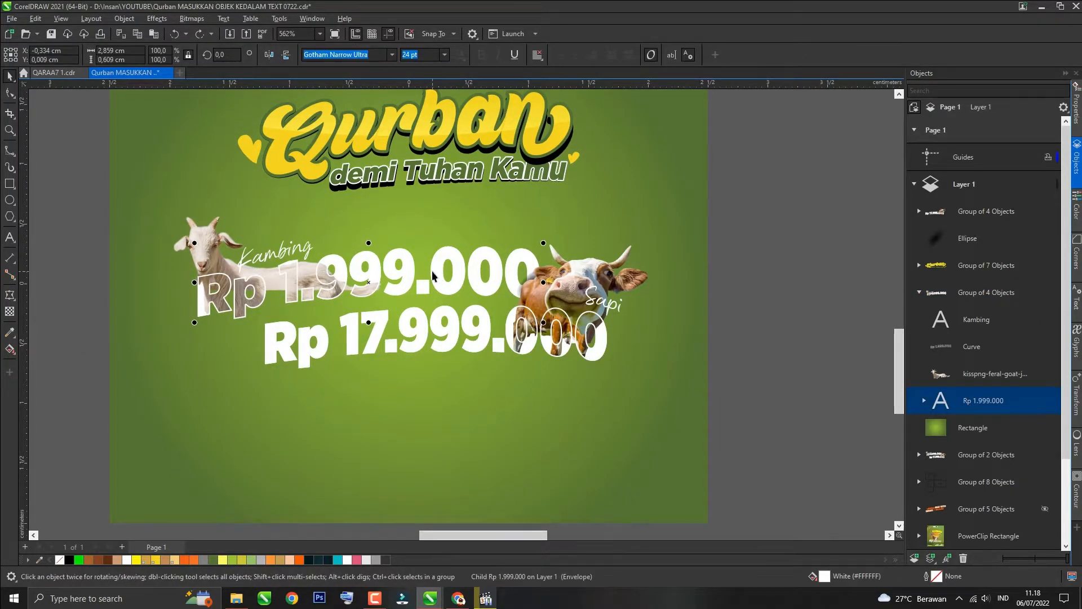
key(ctrl+c)
key(ctrl+v)
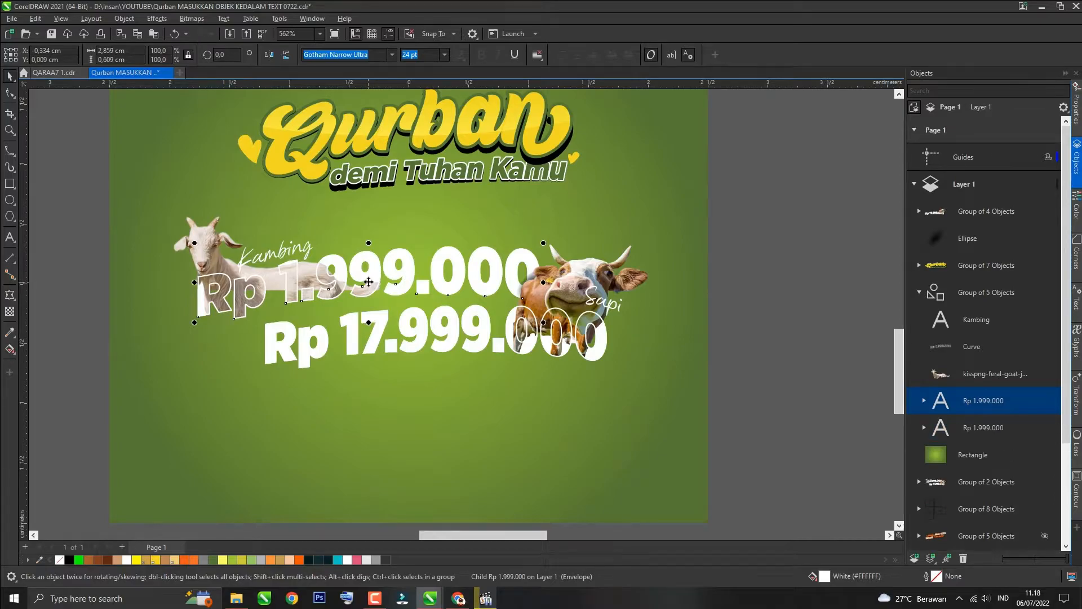
Step: Nudge the copy slightly down, fill it black and send it one layer back as a shadow
drag(193, 289, 193, 293)
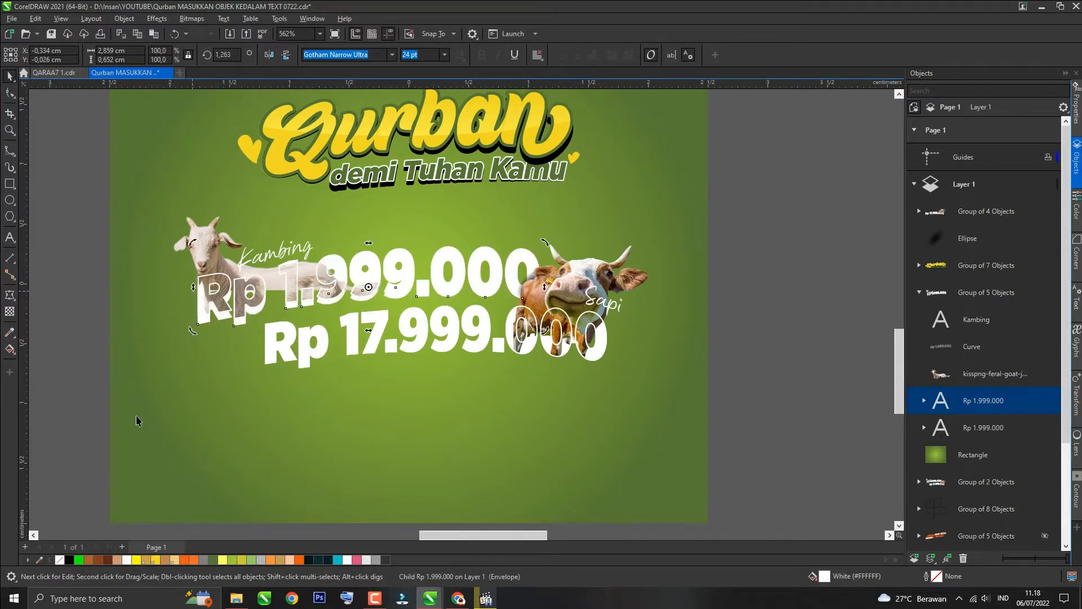
click(67, 560)
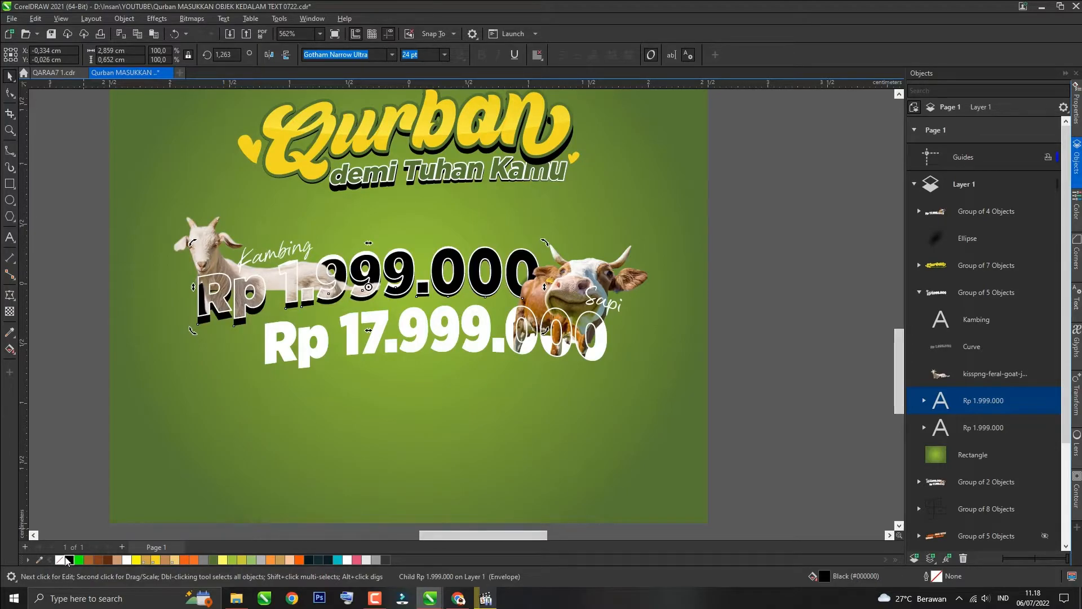
key(ctrl+Page_Down)
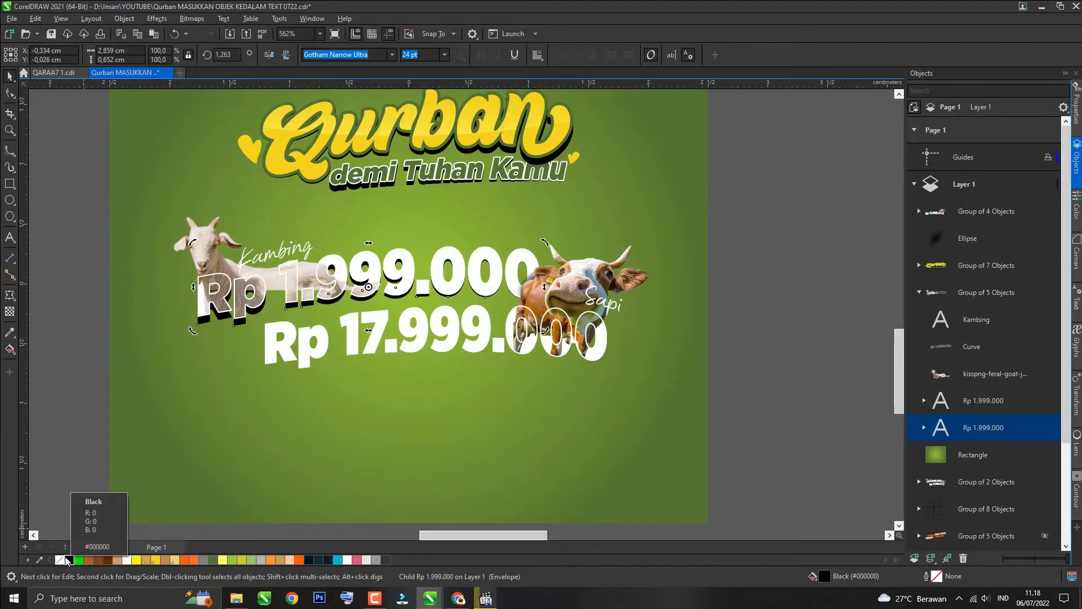
Step: Apply a fountain transparency to the black 'Rp 1.999.000' shadow
click(10, 310)
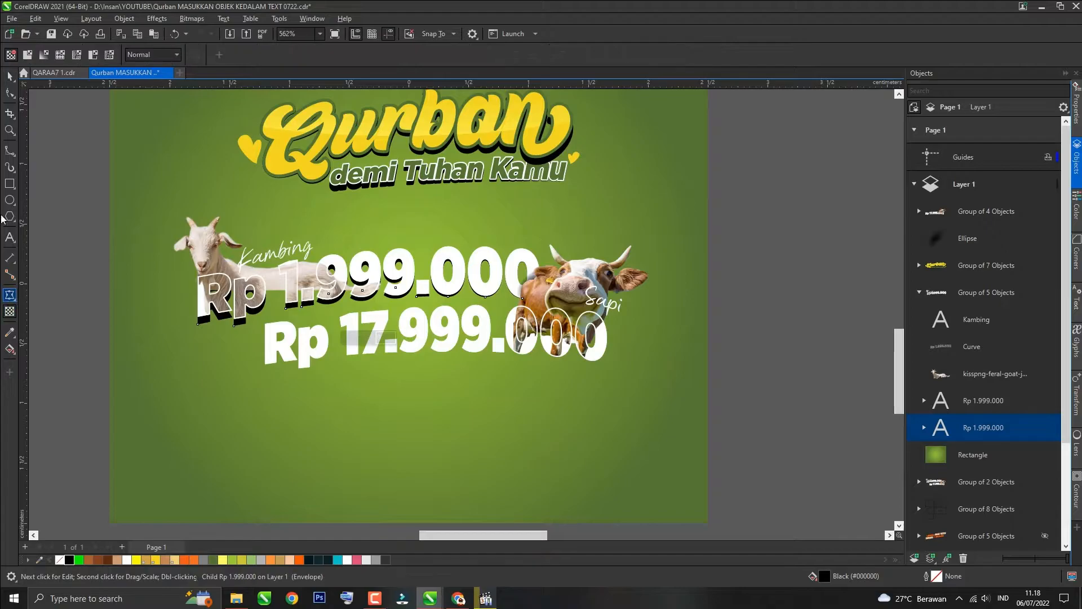
click(27, 56)
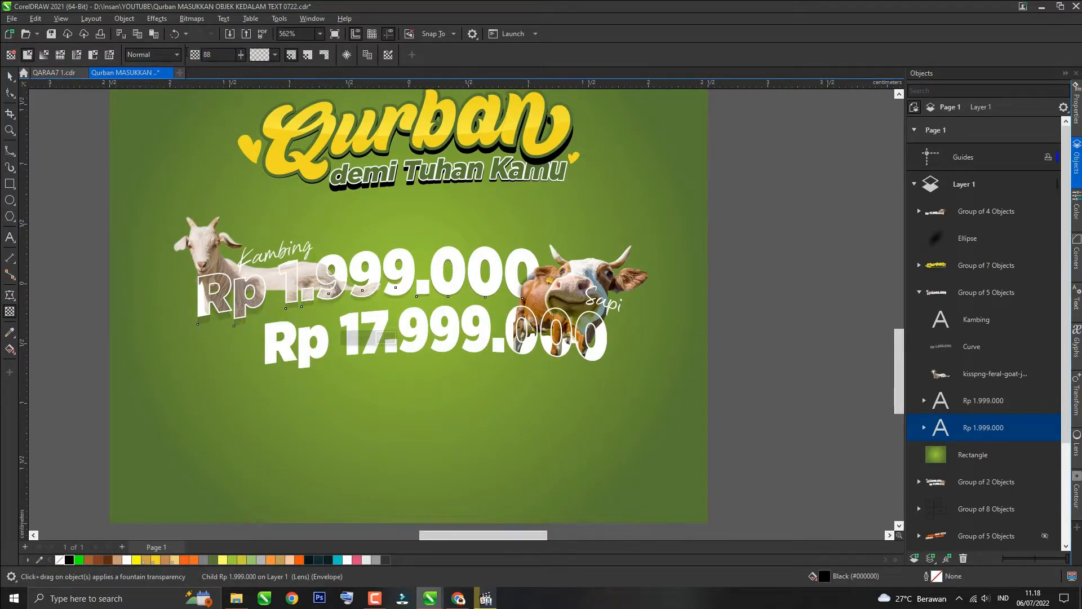
key(space)
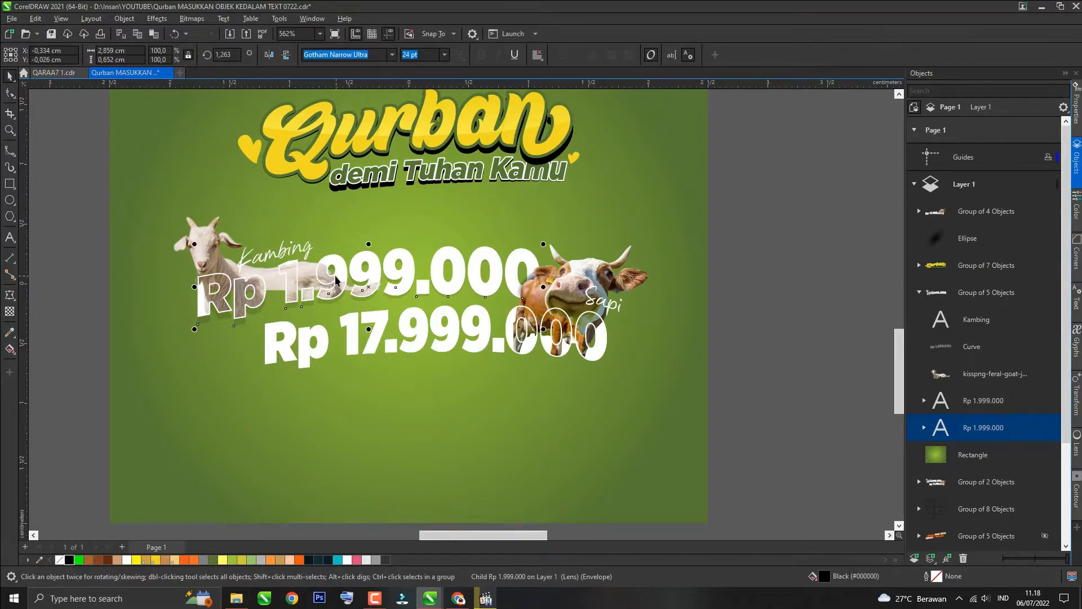
Step: Duplicate the 'Rp 17.999.000' text of the cow price
scroll(336, 276, down, 2)
click(125, 293)
scroll(360, 361, up, 2)
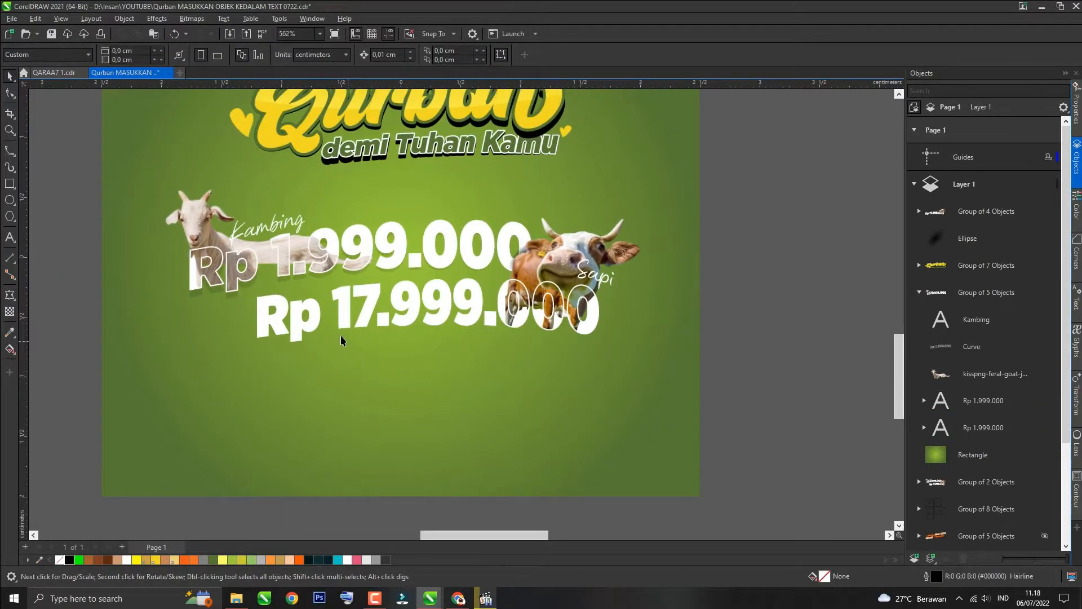
ctrl+click(347, 315)
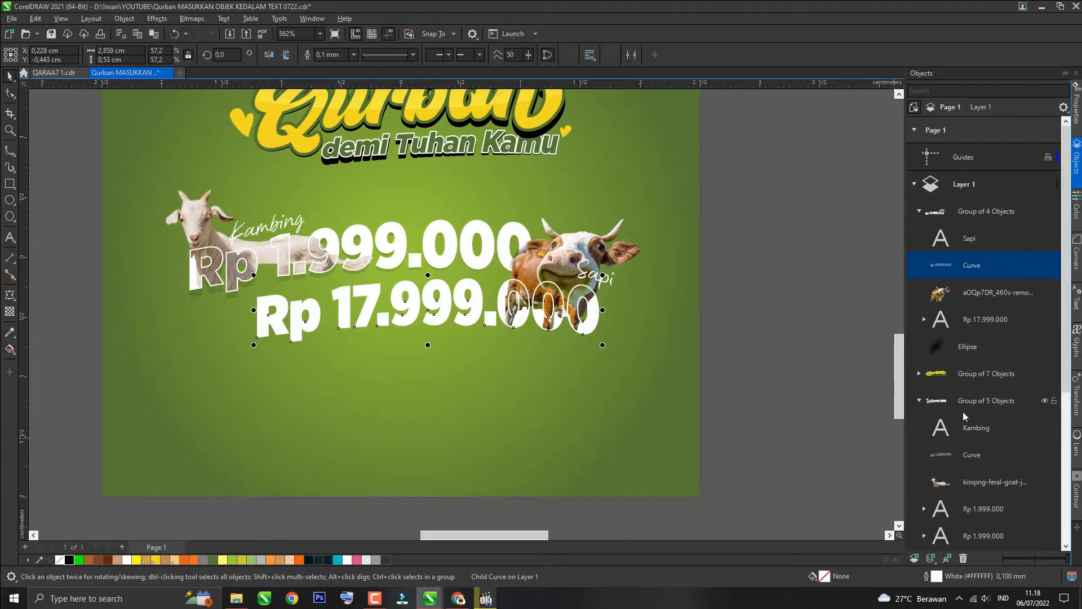
click(976, 319)
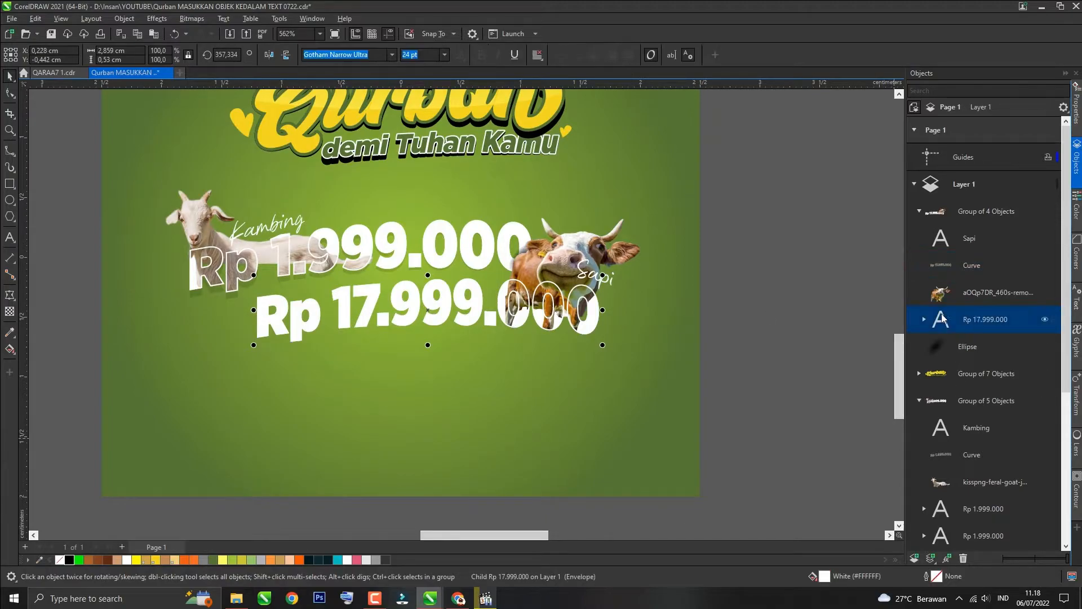
click(429, 310)
drag(604, 312, 603, 318)
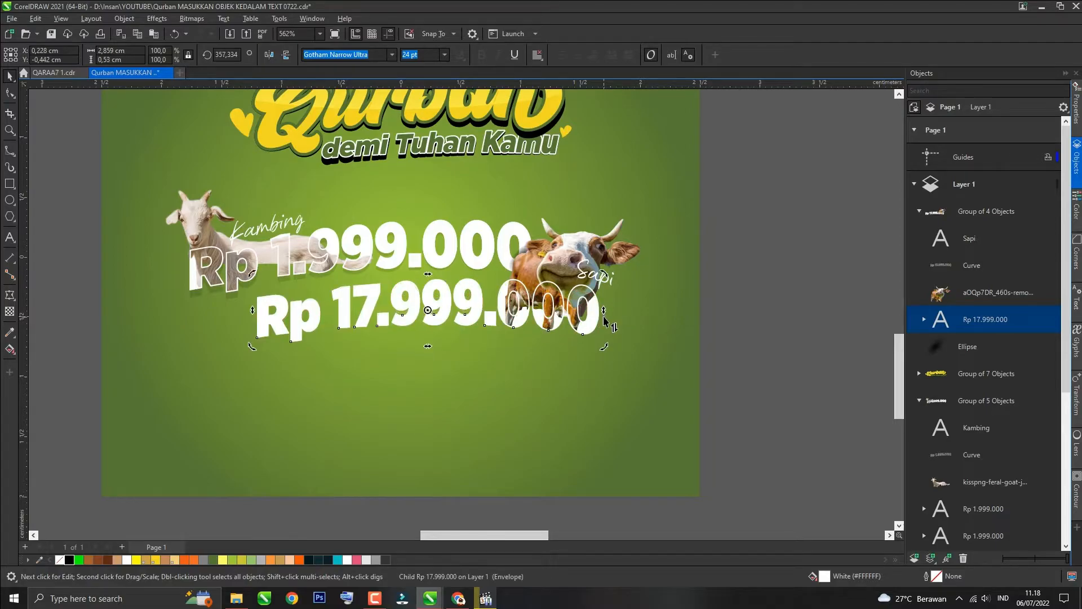
key(ctrl+c)
key(ctrl+v)
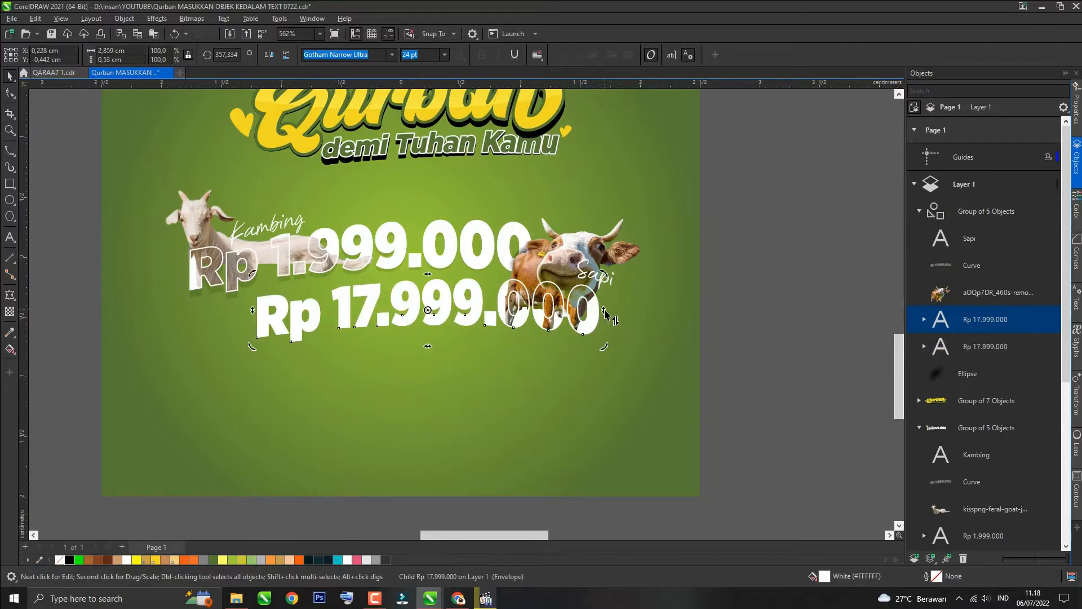
Step: Rotate the copy slightly to about 356°, send it one layer back and fill it black
drag(607, 320, 605, 323)
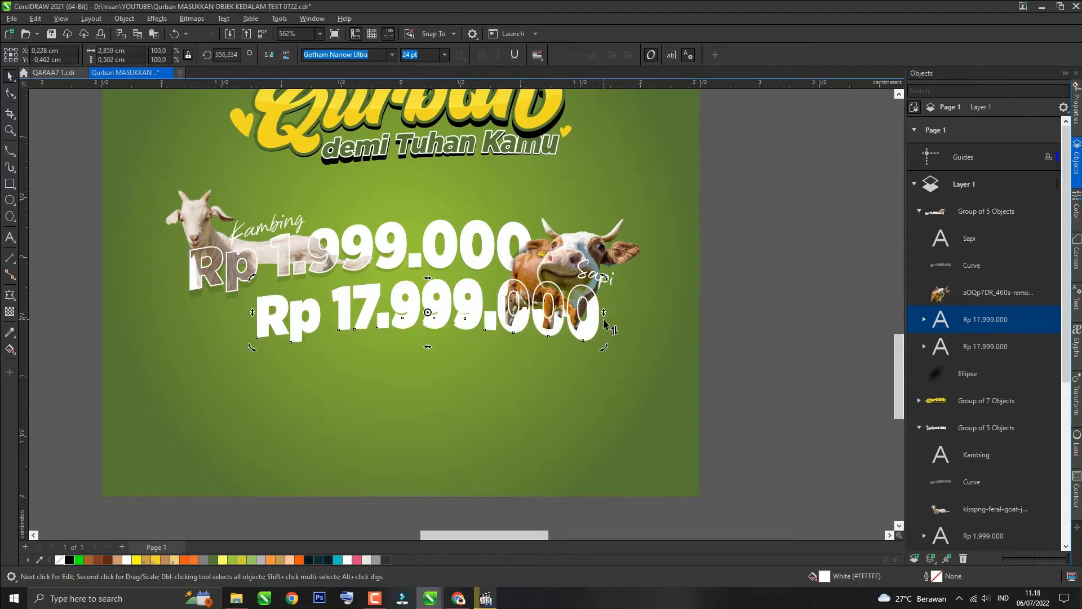
key(ctrl+Page_Down)
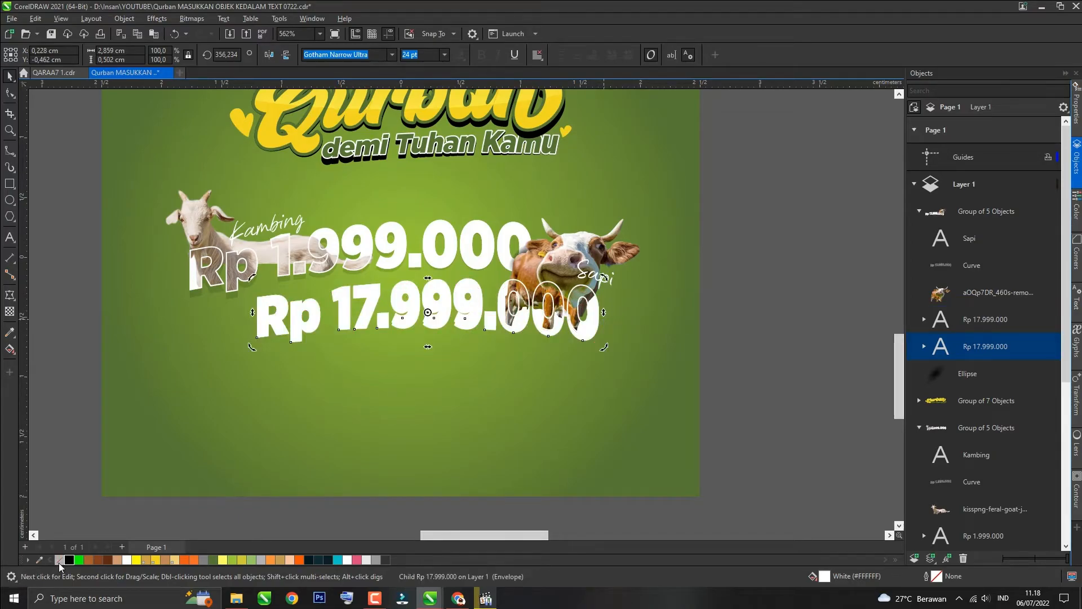
click(68, 561)
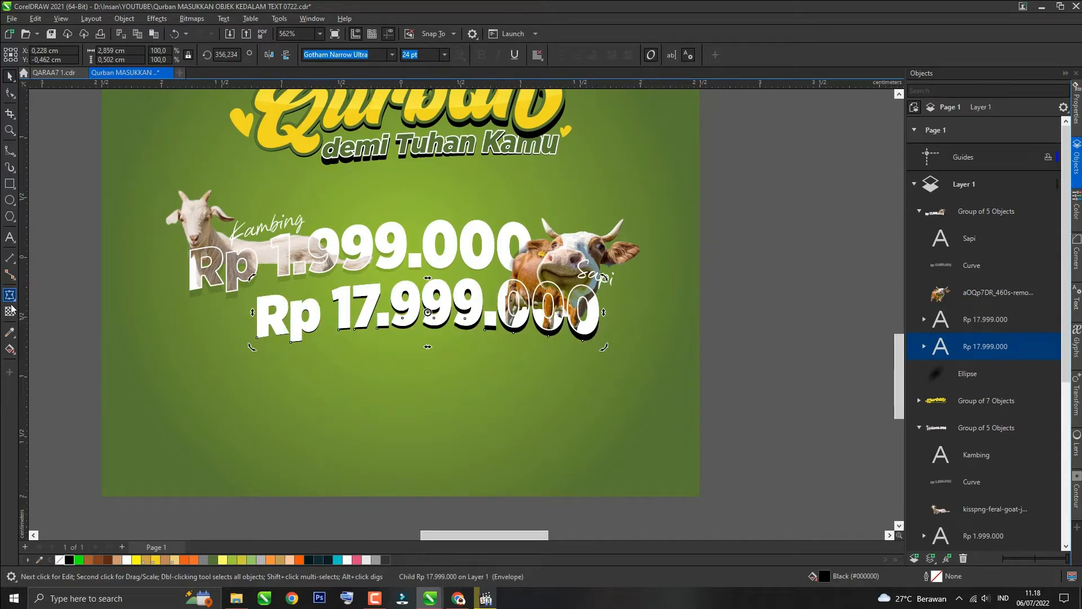
Step: Apply a fountain transparency to the black 'Rp 17.999.000' shadow
click(10, 310)
click(27, 54)
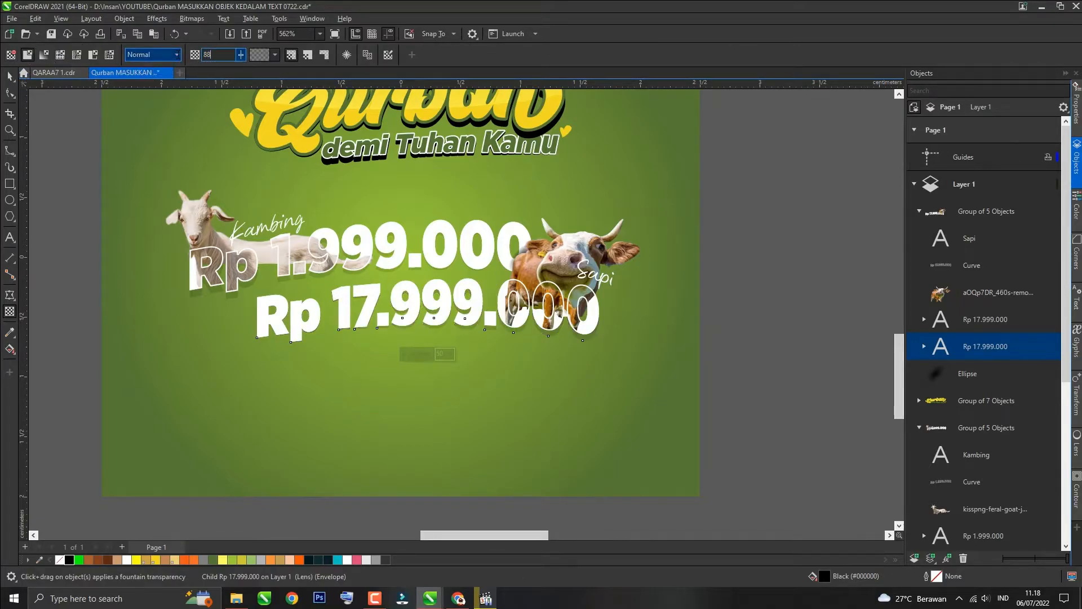
key(space)
scroll(313, 300, down, 3)
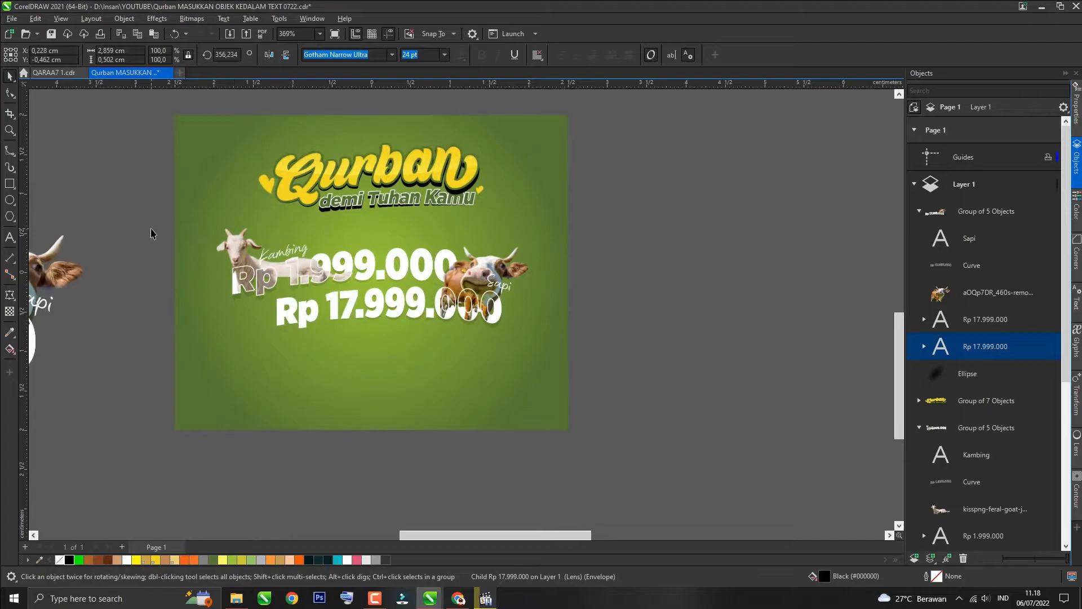
click(151, 234)
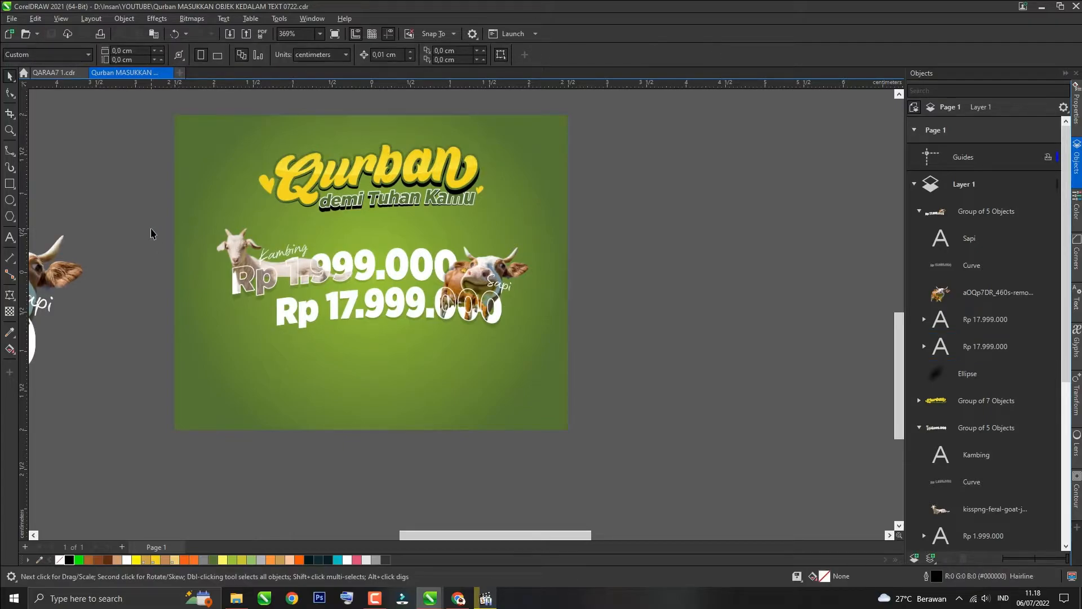
scroll(173, 233, down, 2)
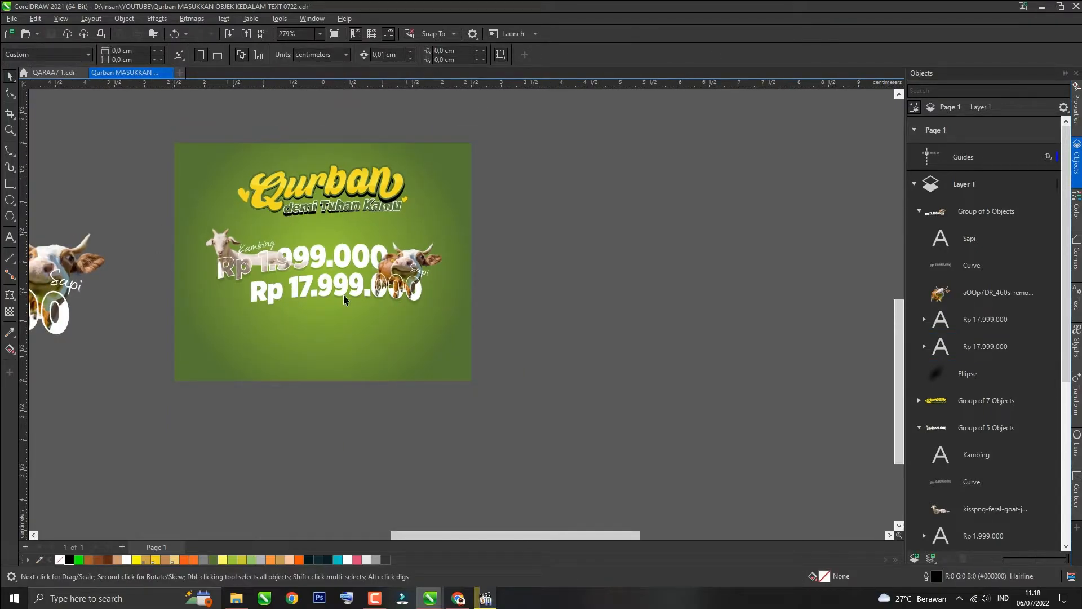
Step: Switch to the browser and search Google Images for 'hand give curry'
key(alt+Tab)
click(338, 31)
text(hand give)
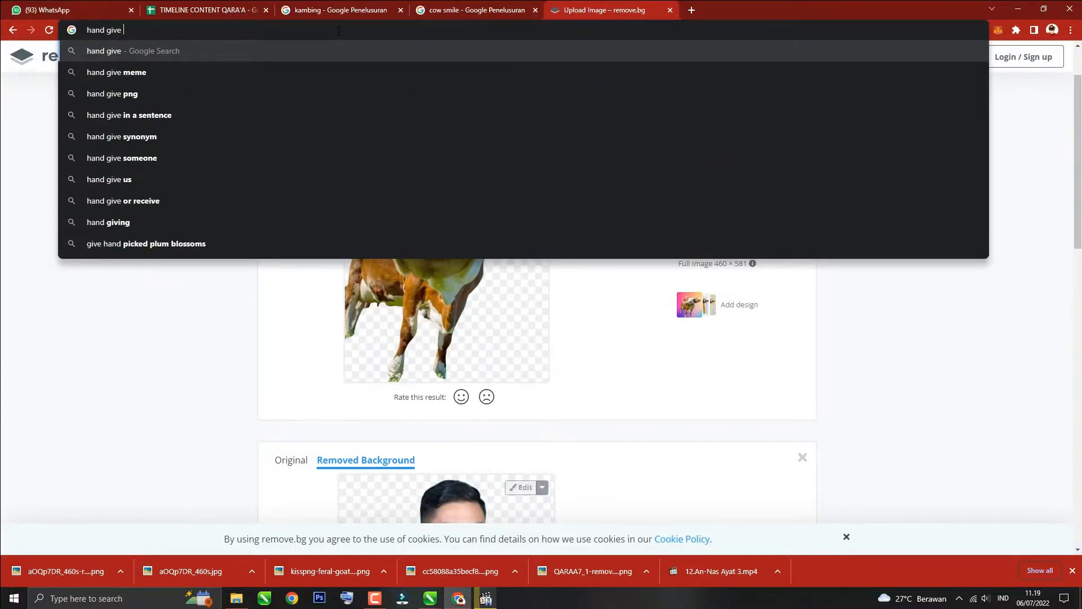
text( curry)
key(Return)
click(178, 106)
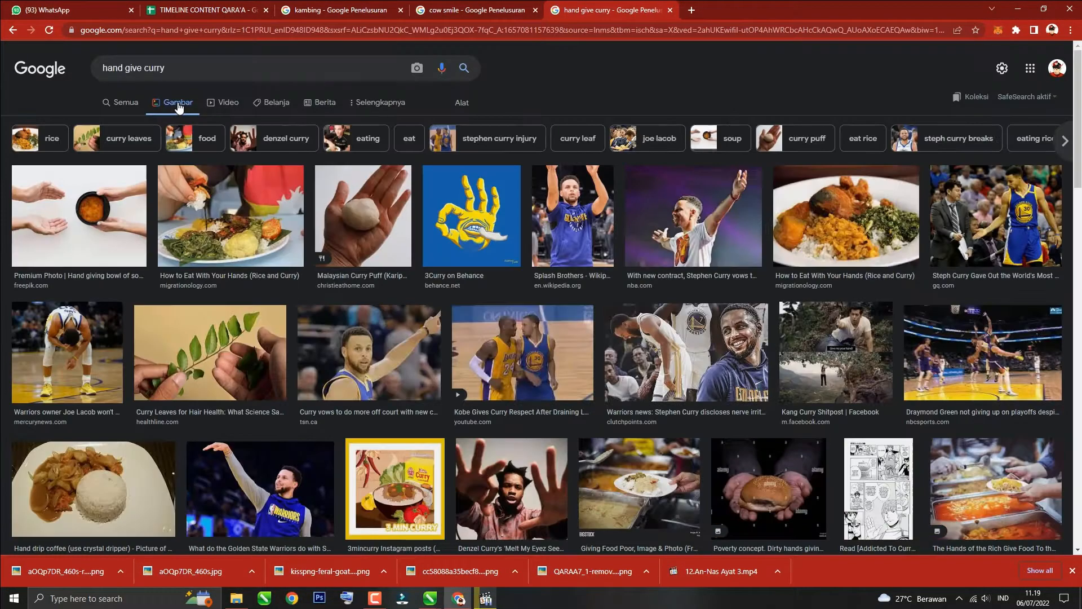
scroll(150, 335, down, 4)
scroll(150, 335, down, 10)
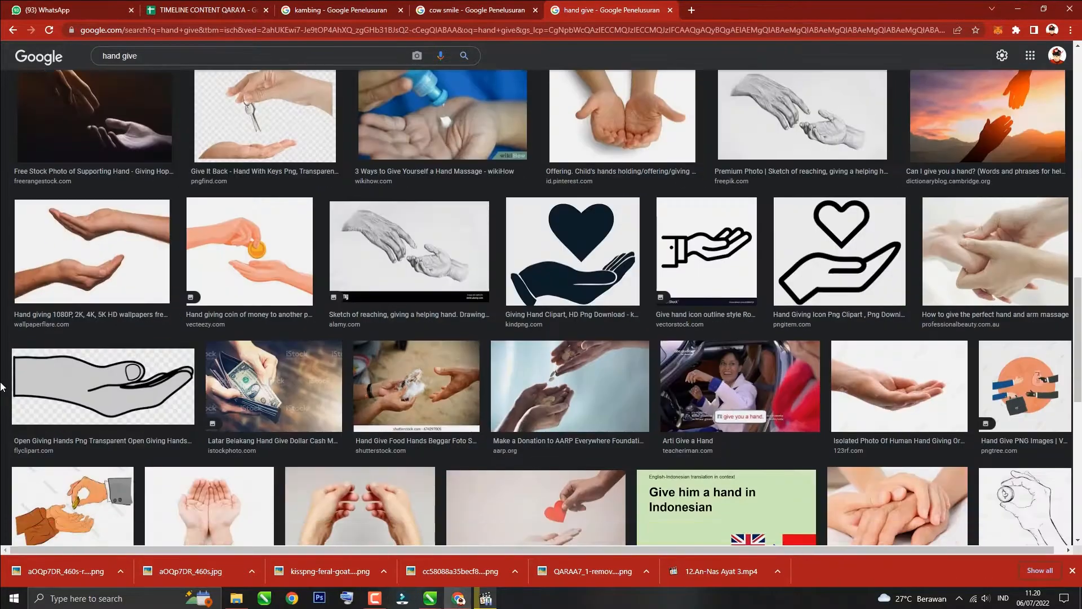
scroll(77, 389, down, 15)
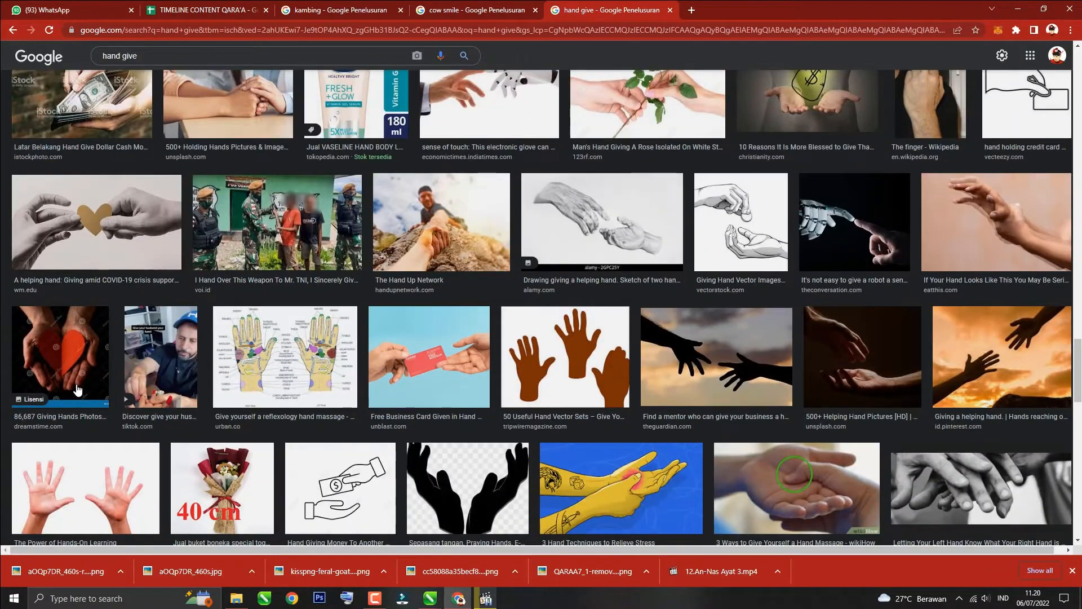
Step: Search the images for 'muslim man give to old man'
triple_click(205, 62)
text(muslim man give)
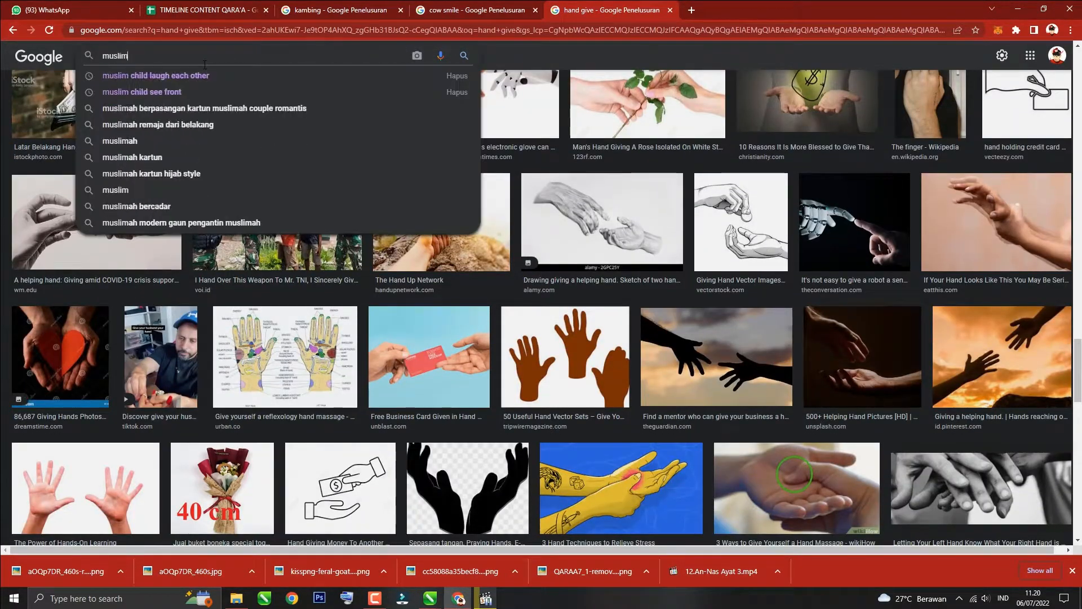
key(Return)
text(to old man)
key(Return)
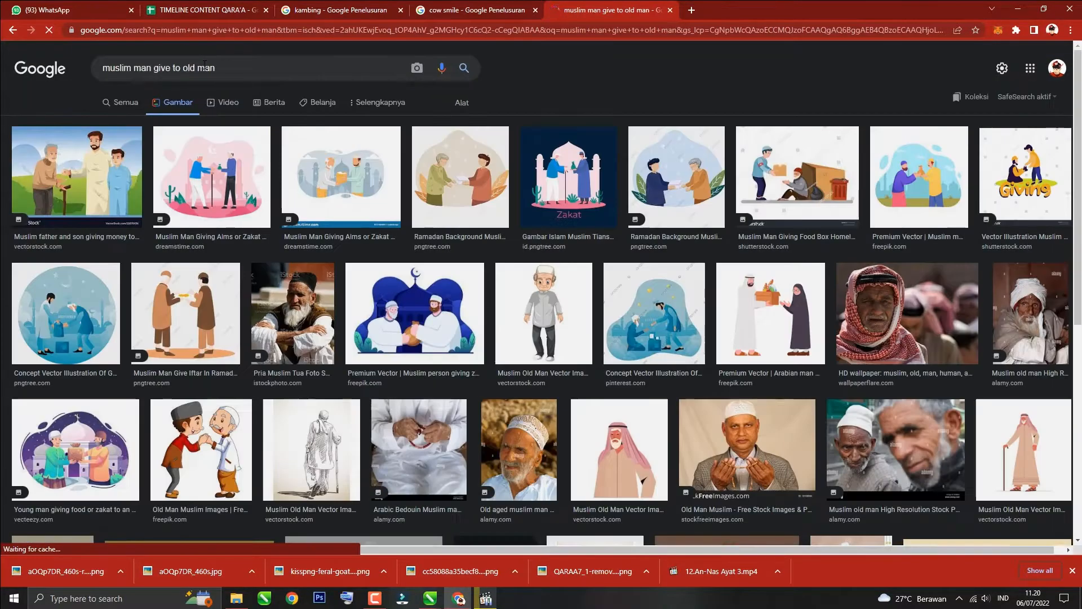
Step: Search the images for 'hand give old man'
click(448, 218)
scroll(261, 272, down, 10)
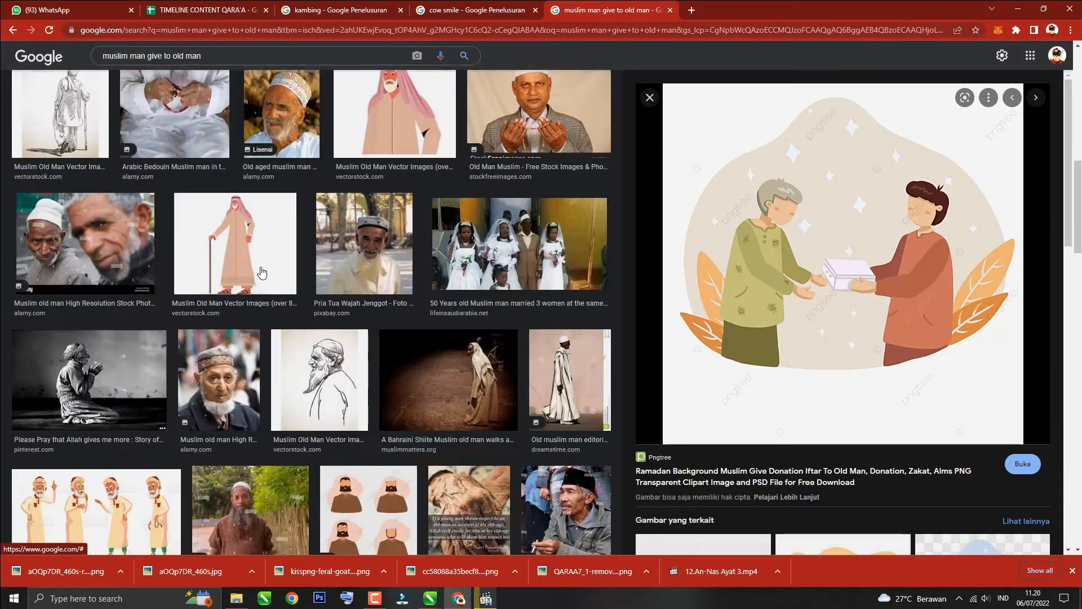
triple_click(142, 57)
text(hand give old man)
click(464, 55)
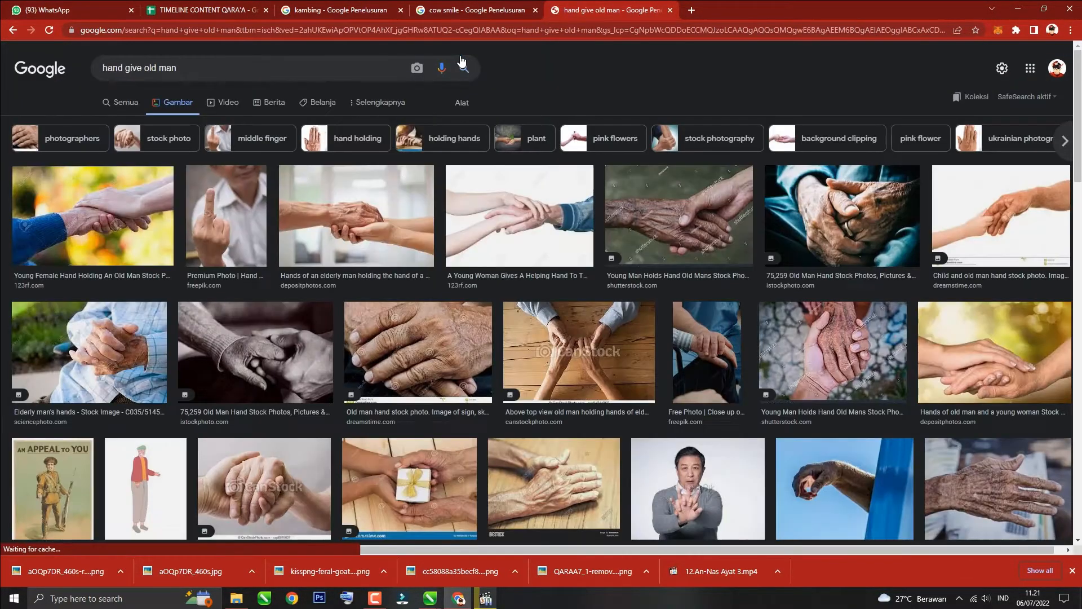
Step: Scroll the results and search the images for 'muslim man bring bowl'
scroll(247, 286, down, 6)
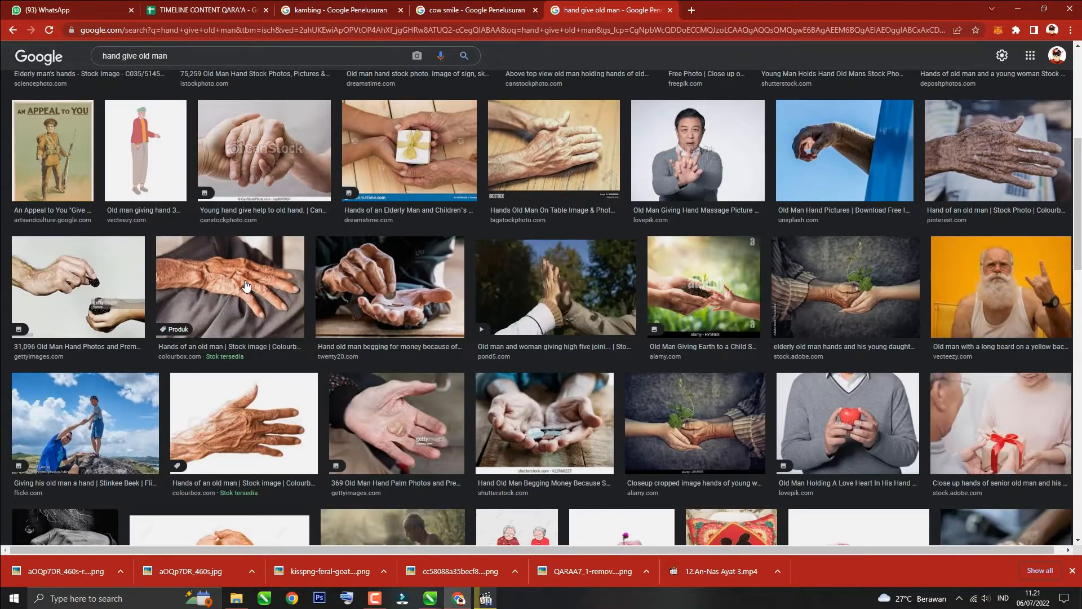
scroll(246, 286, down, 20)
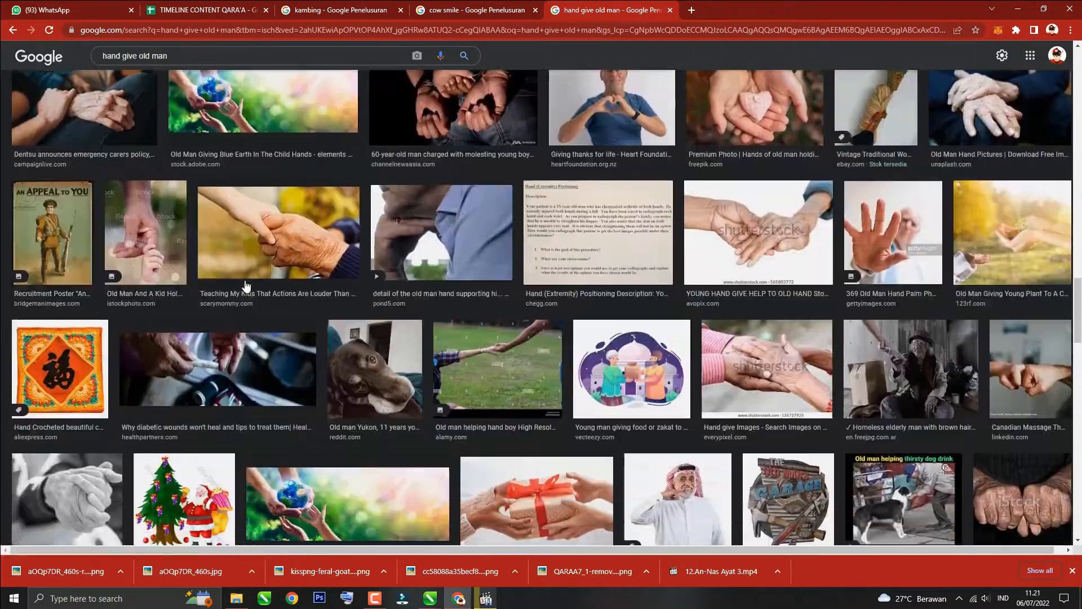
scroll(246, 286, down, 7)
triple_click(260, 59)
text(muslim man bring bowl)
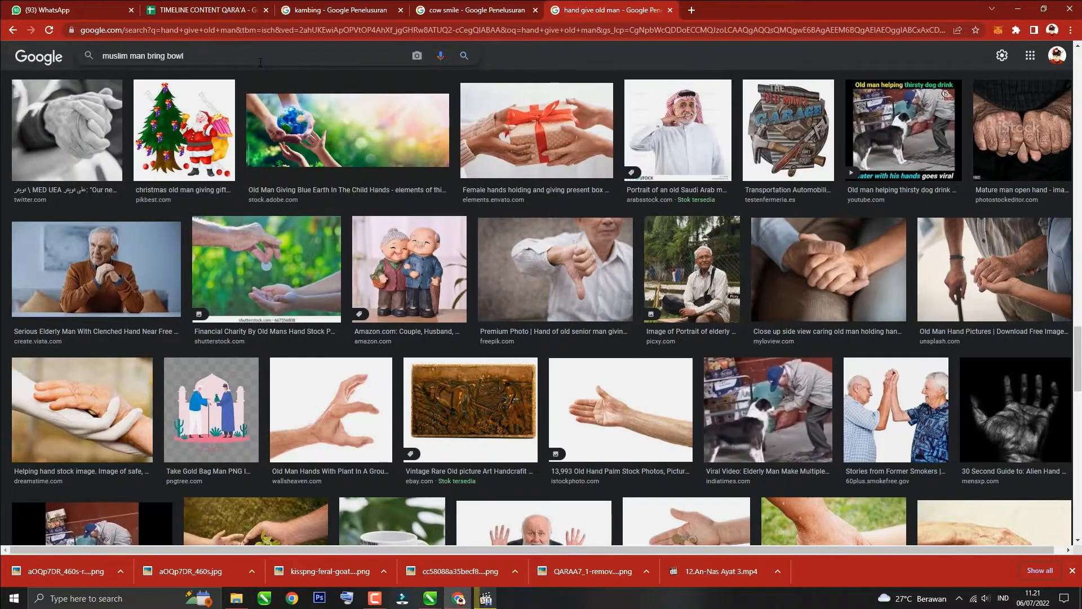
key(Return)
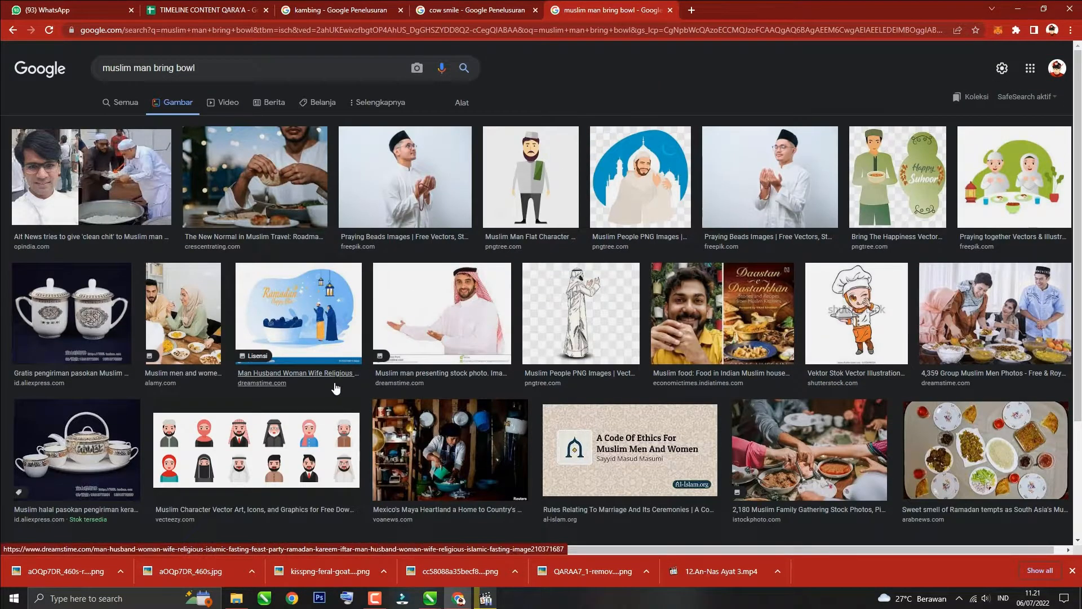
Step: Search the images for 'muslim man rise hand pray smmile' and open a result
click(761, 192)
scroll(640, 347, down, 3)
scroll(641, 347, down, 6)
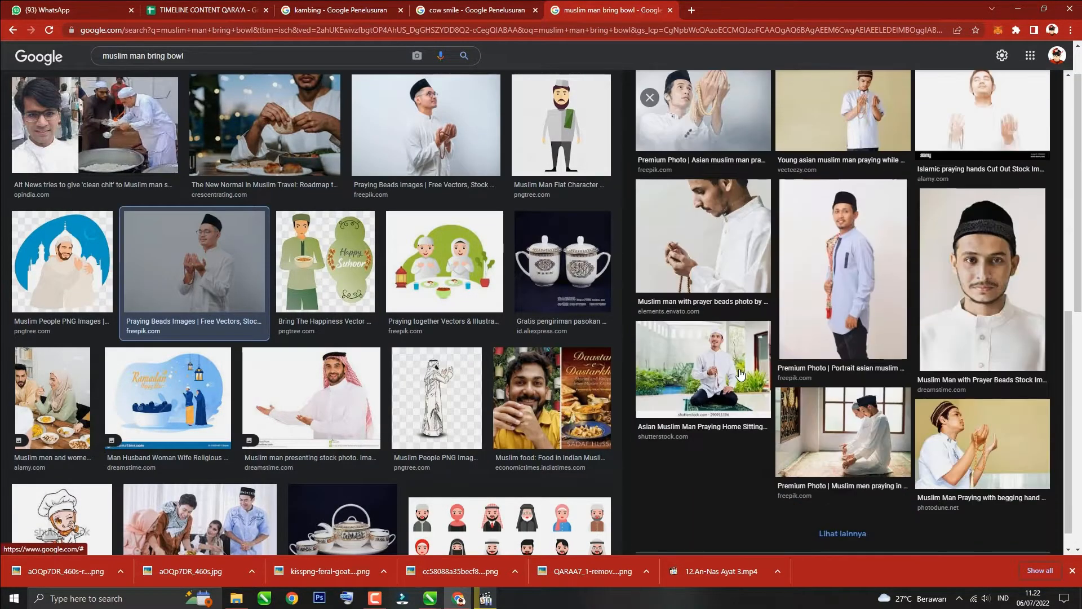
scroll(641, 347, up, 5)
click(224, 54)
text(rise hand pray smmile)
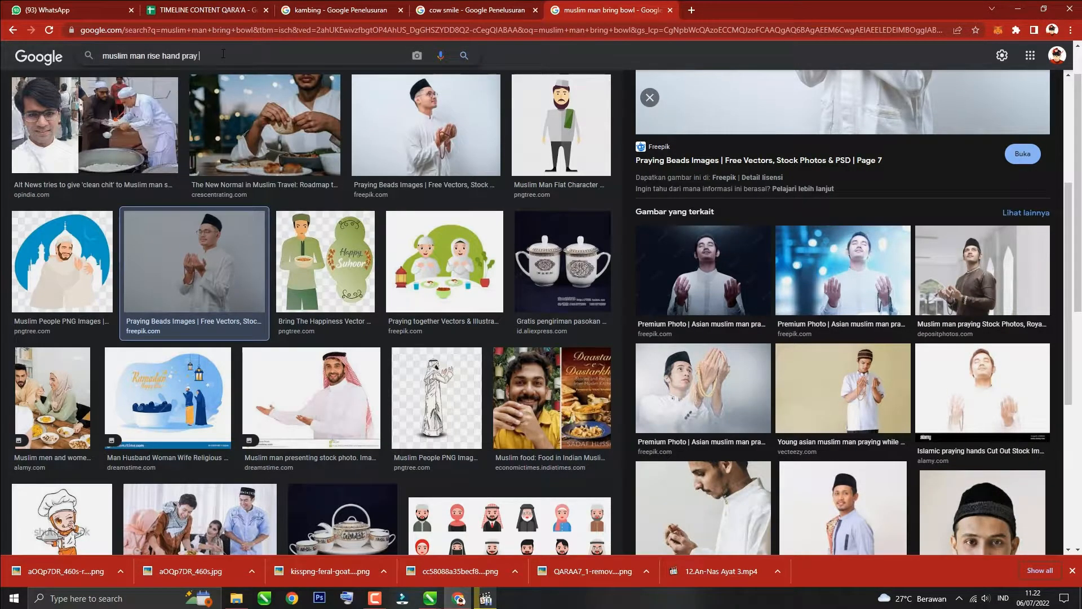
key(Return)
click(987, 234)
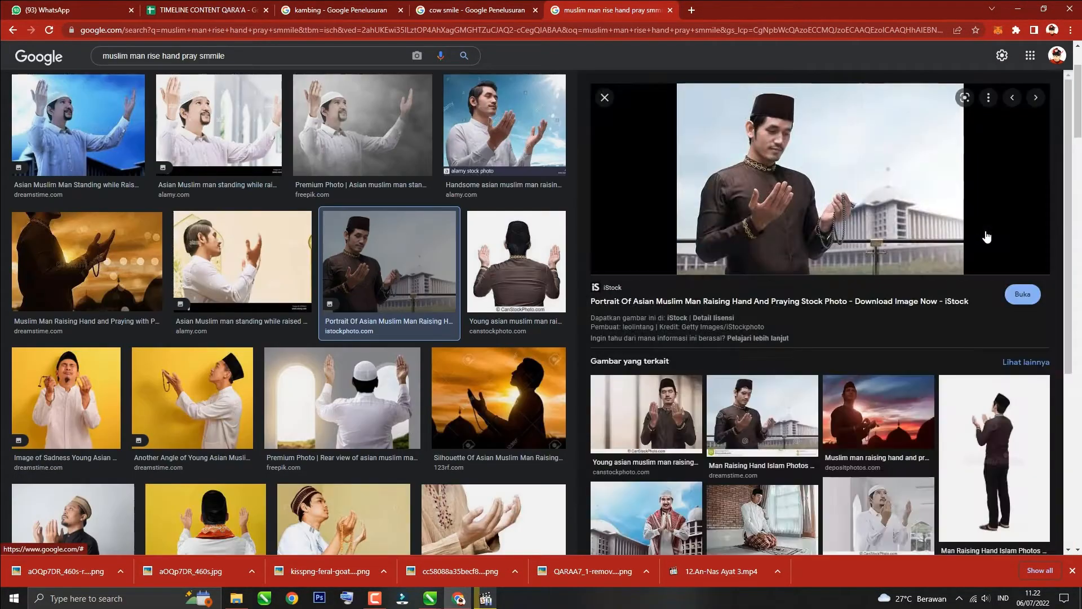
Step: Browse the praying-man image results and switch back to CorelDRAW
scroll(738, 313, down, 3)
scroll(389, 393, down, 20)
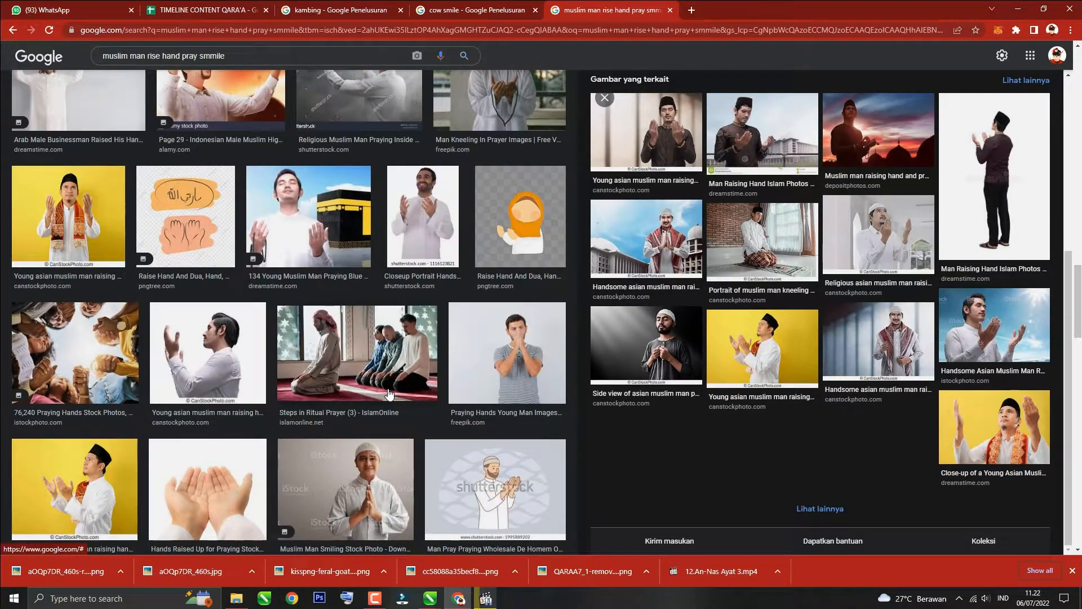
scroll(389, 393, down, 10)
click(496, 314)
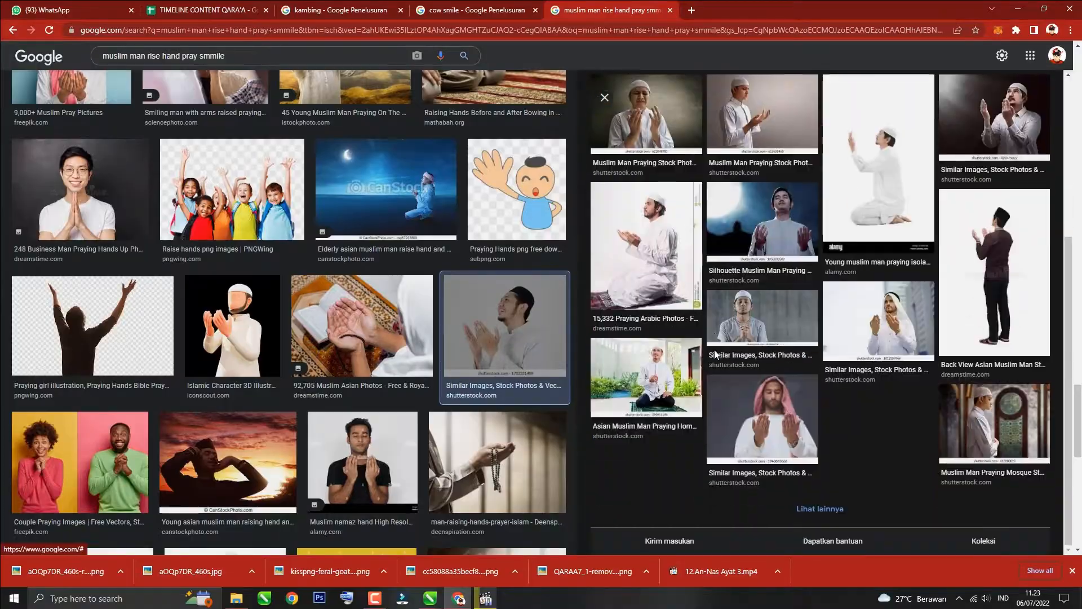
scroll(389, 338, down, 2)
click(430, 598)
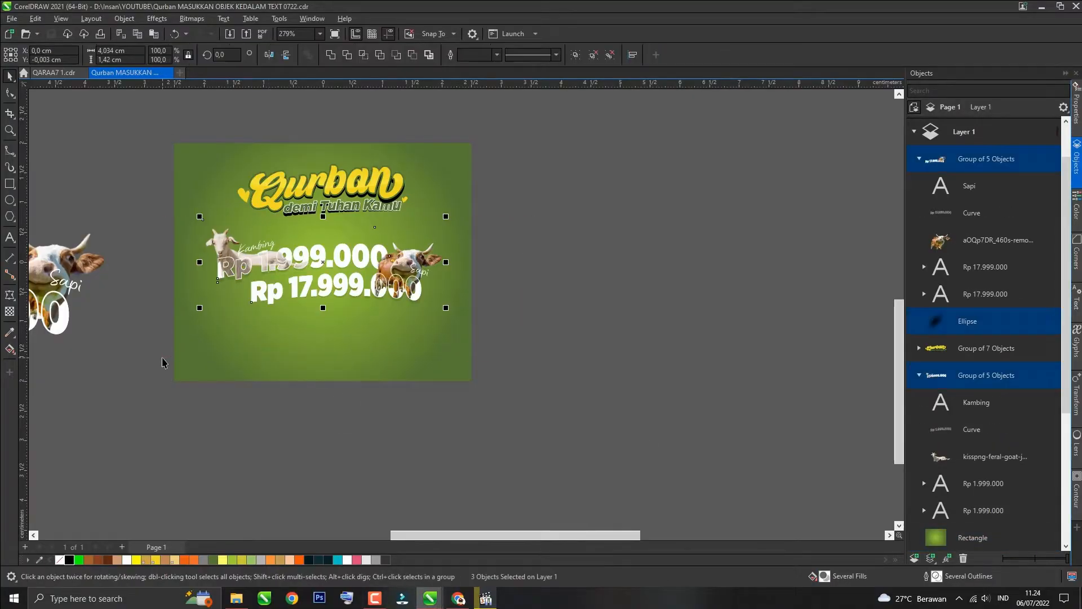
Step: Group the selected animal price objects and nudge the group slightly upward
key(ctrl+g)
scroll(333, 280, up, 1)
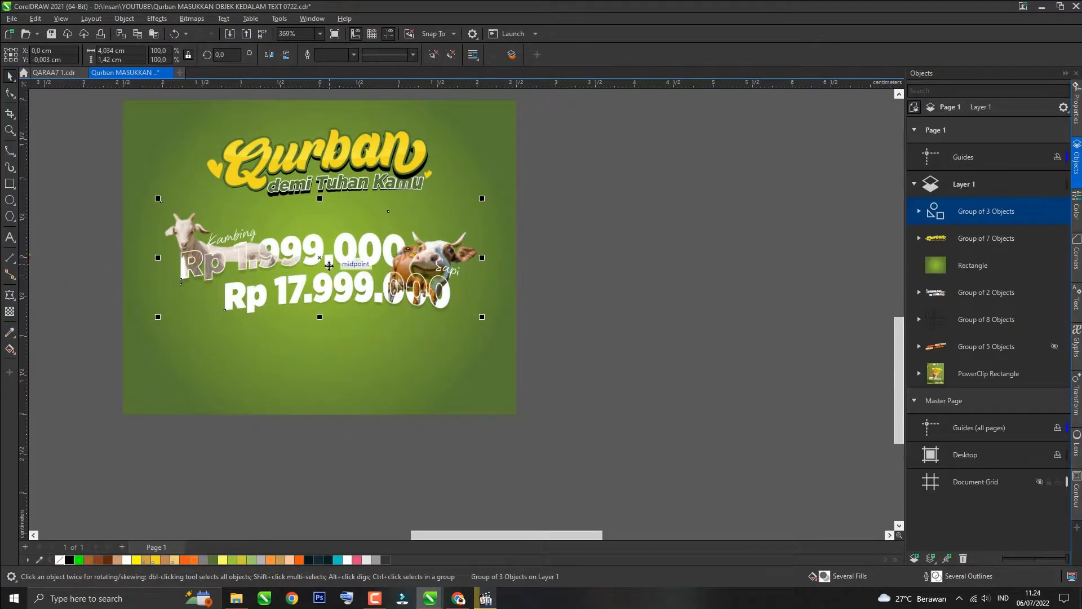
drag(266, 297, 267, 284)
click(204, 482)
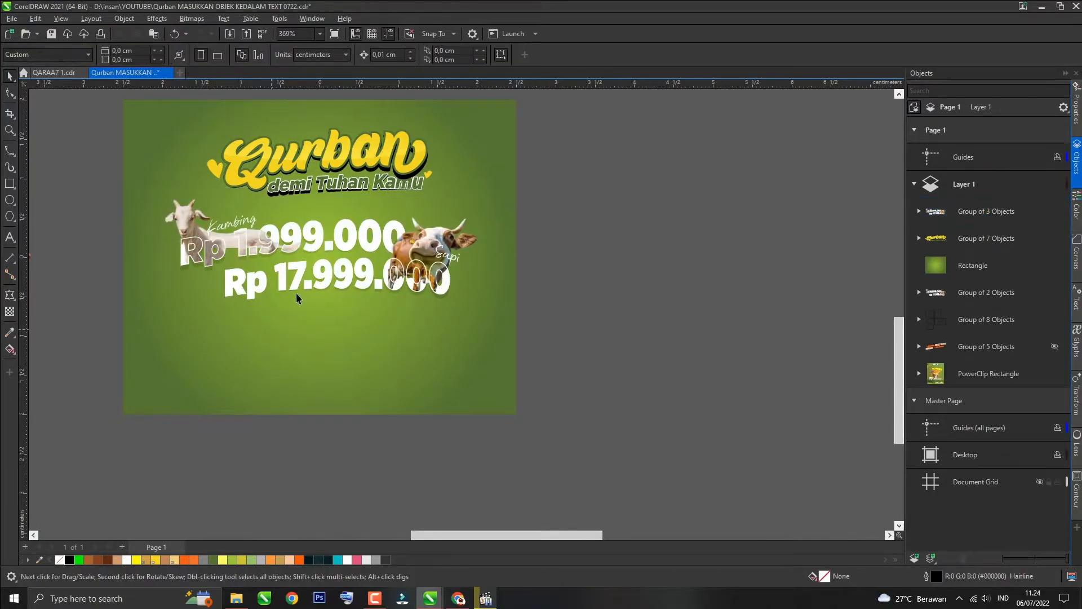
scroll(304, 304, down, 1)
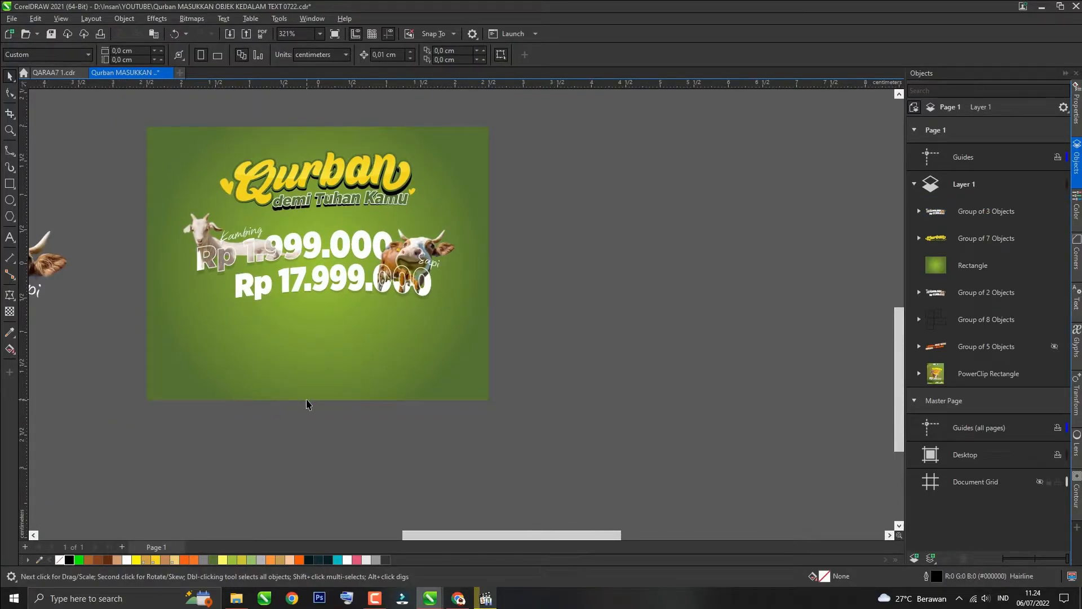
Step: Import the istockphoto praying-man PNG from Downloads into the poster
key(ctrl+i)
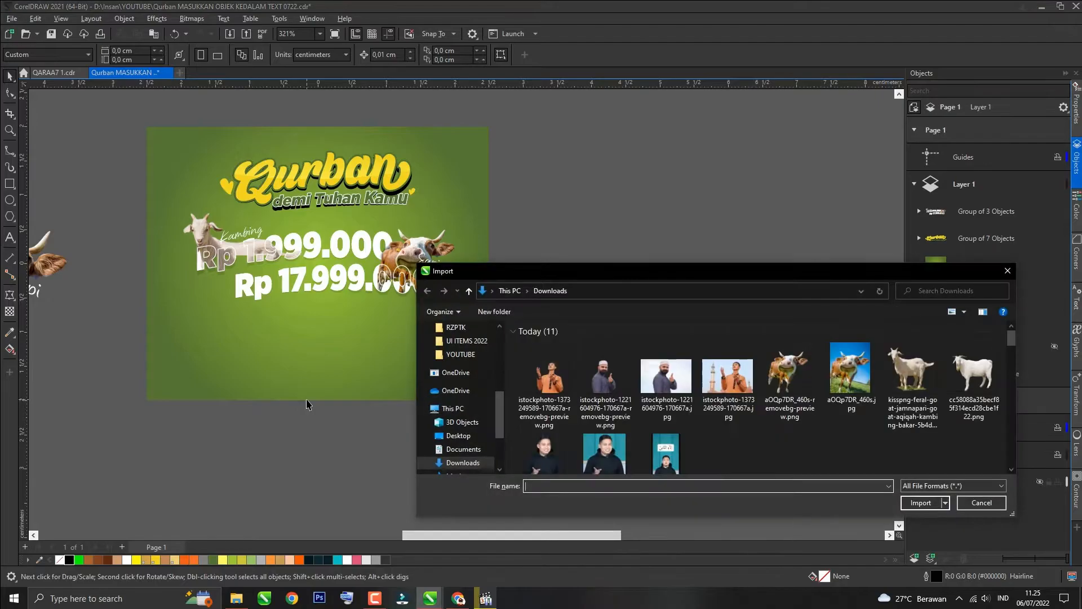
double_click(549, 389)
key(Return)
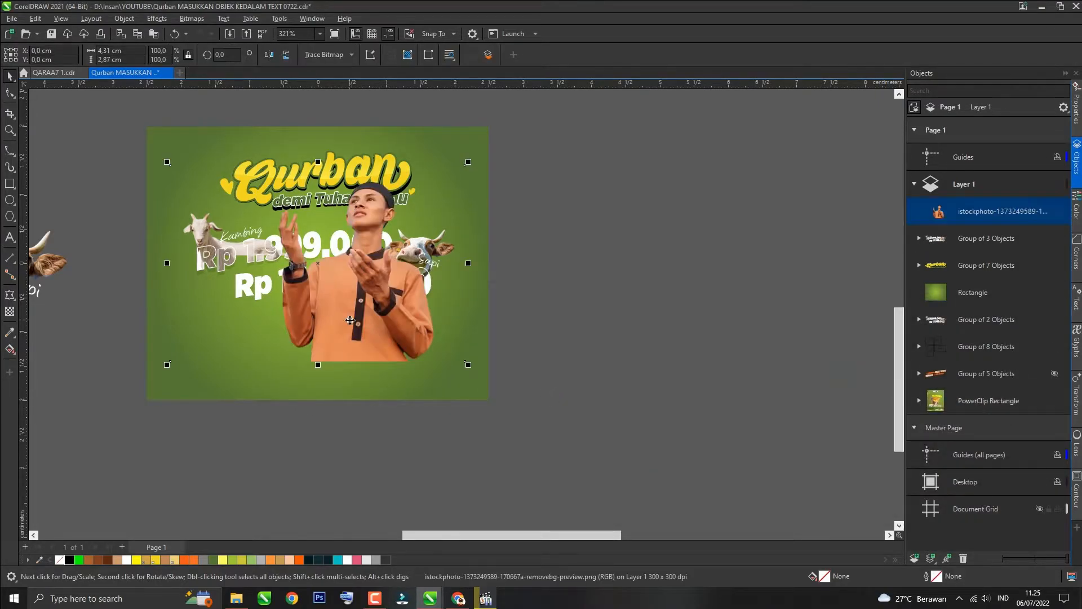
Step: Crop the praying-man image's empty edges with the Shape tool
key(F10)
drag(147, 131, 218, 412)
drag(169, 361, 279, 361)
drag(439, 141, 441, 361)
Step: Scale the praying man down and place him near the poster's bottom centre
key(space)
drag(277, 162, 353, 257)
drag(405, 360, 396, 402)
drag(347, 302, 325, 275)
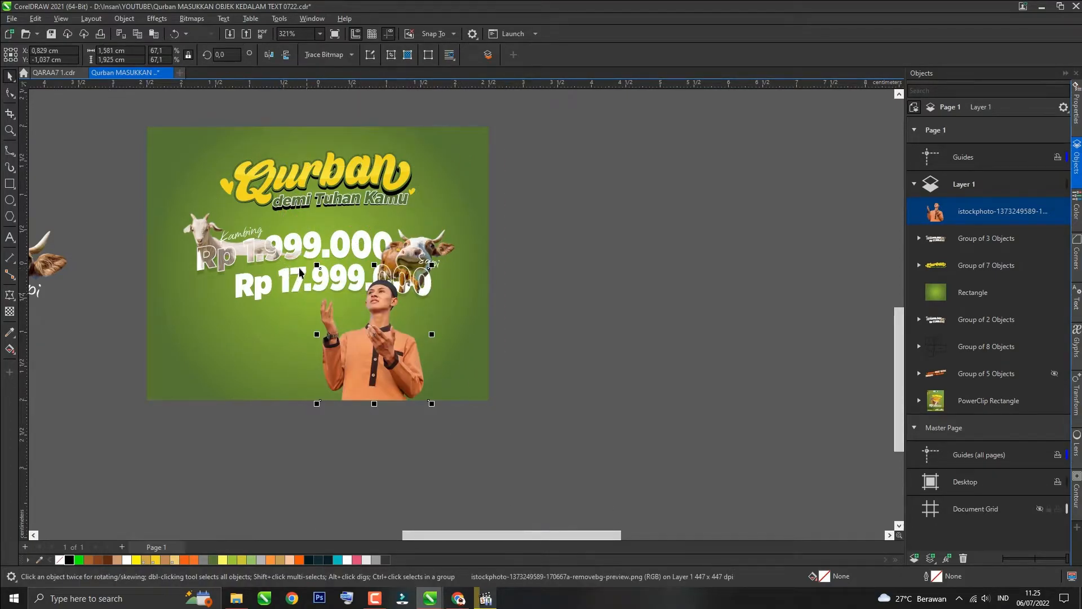
drag(389, 348, 416, 348)
Step: Import the second istockphoto man image giving a thumbs-up and place it on the poster
key(ctrl+i)
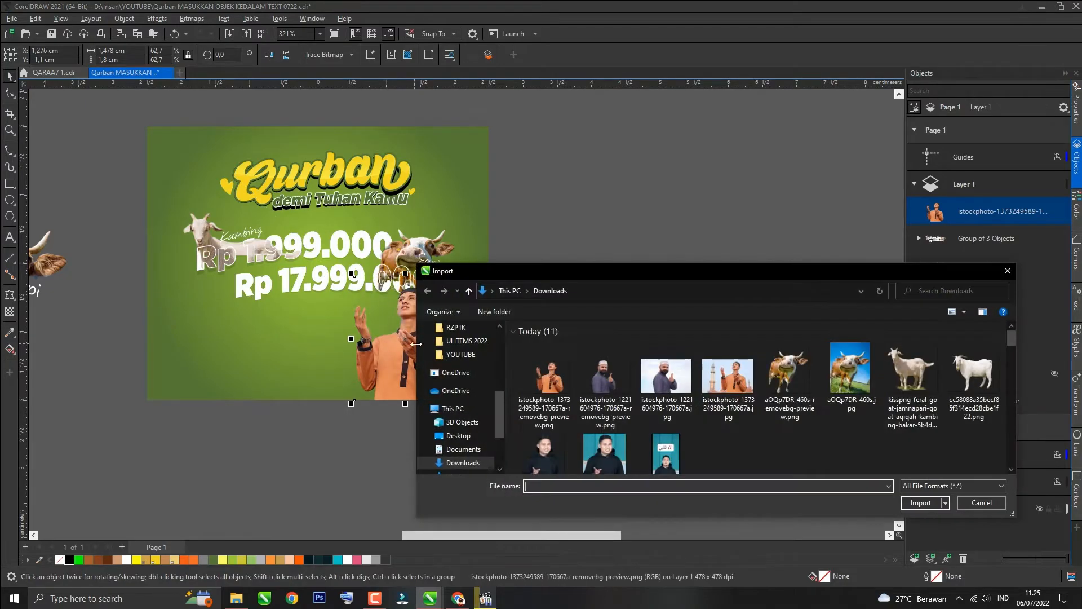
key(Escape)
key(Return)
drag(468, 162, 364, 232)
drag(249, 354, 227, 397)
Step: Crop the thumbs-up man's image edges with the Shape tool
key(F10)
drag(354, 260, 321, 416)
drag(337, 401, 293, 401)
drag(131, 260, 185, 400)
Step: Position the thumbs-up man at the bottom left beside the praying man and save the file
key(space)
drag(239, 350, 204, 350)
mouse_move(262, 269)
mouse_down()
mouse_move(295, 251)
mouse_move(277, 262)
mouse_up()
drag(206, 344, 232, 344)
click(403, 352)
drag(459, 273, 436, 300)
drag(392, 369, 306, 369)
shift+click(220, 361)
drag(220, 361, 192, 361)
click(280, 426)
key(ctrl+s)
Step: Apply a fountain transparency fading the praying man's lower edge, then save
click(279, 369)
click(9, 311)
scroll(257, 389, up, 2)
drag(282, 362, 283, 430)
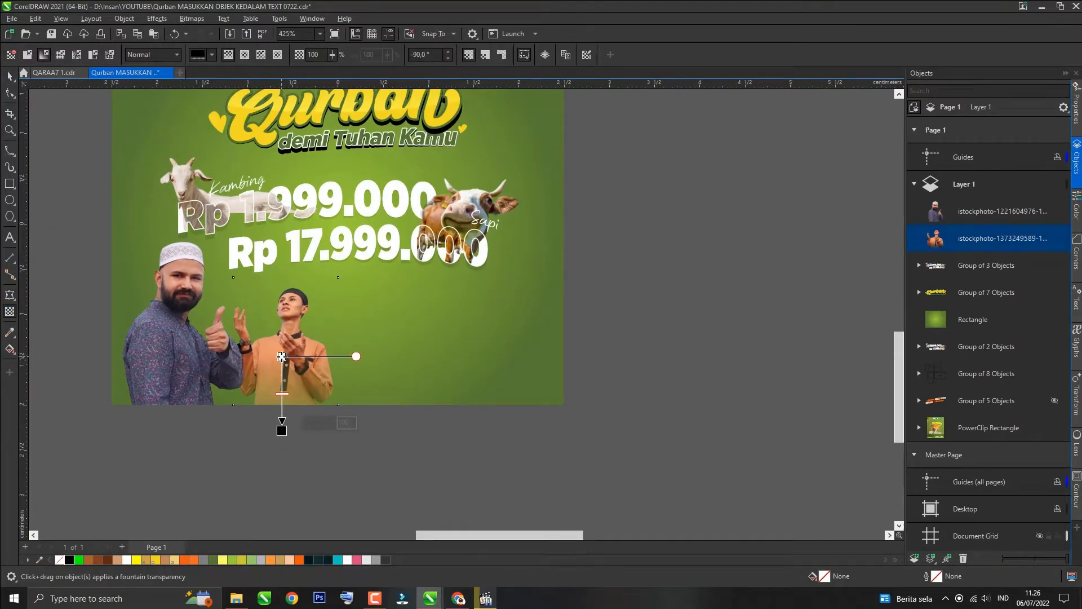
key(space)
click(146, 421)
key(ctrl+s)
Step: Copy the Qurban quote text from the TIMELINE CONTENT tab in the browser
scroll(146, 421, down, 3)
key(alt+Tab)
key(alt+Tab)
click(72, 9)
click(161, 263)
mouse_move(605, 478)
mouse_down()
mouse_move(642, 507)
mouse_move(604, 478)
mouse_up()
key(ctrl+c)
right_click(629, 480)
click(655, 489)
key(alt+Tab)
Step: Paste the quote as text below the poster
key(F8)
click(222, 440)
key(ctrl+v)
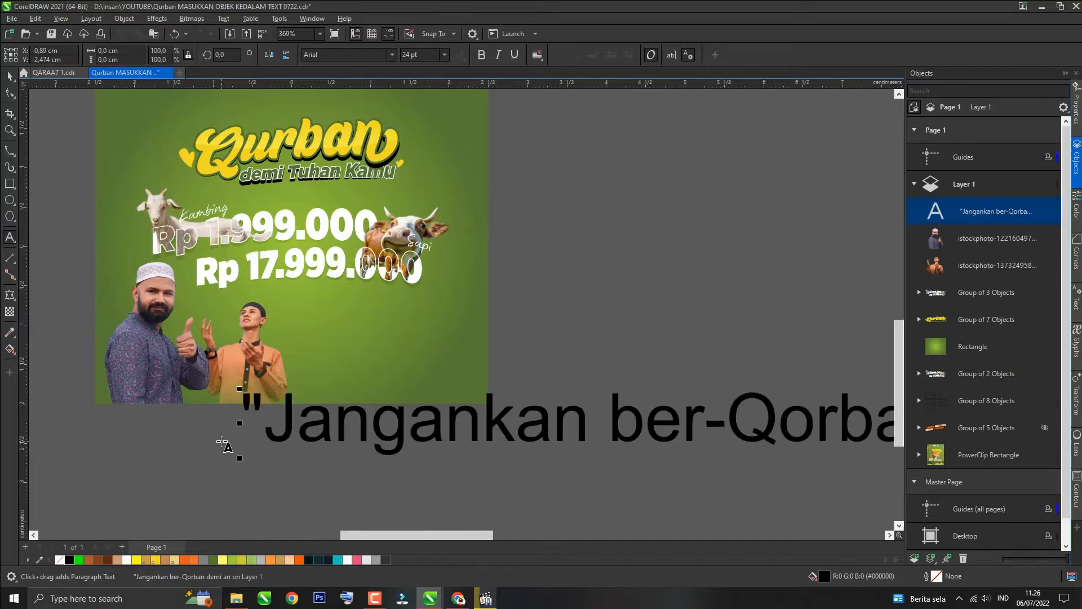
Step: Set the quote text to 3 pt in Gotham Medium
key(ctrl+a)
click(425, 58)
text(3)
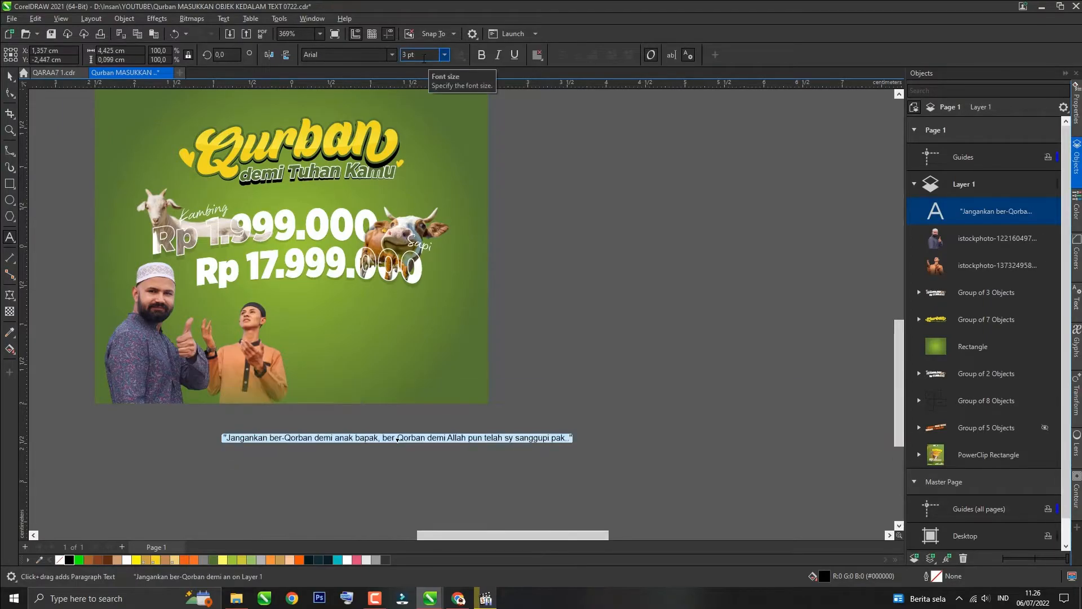
click(392, 54)
mouse_move(389, 179)
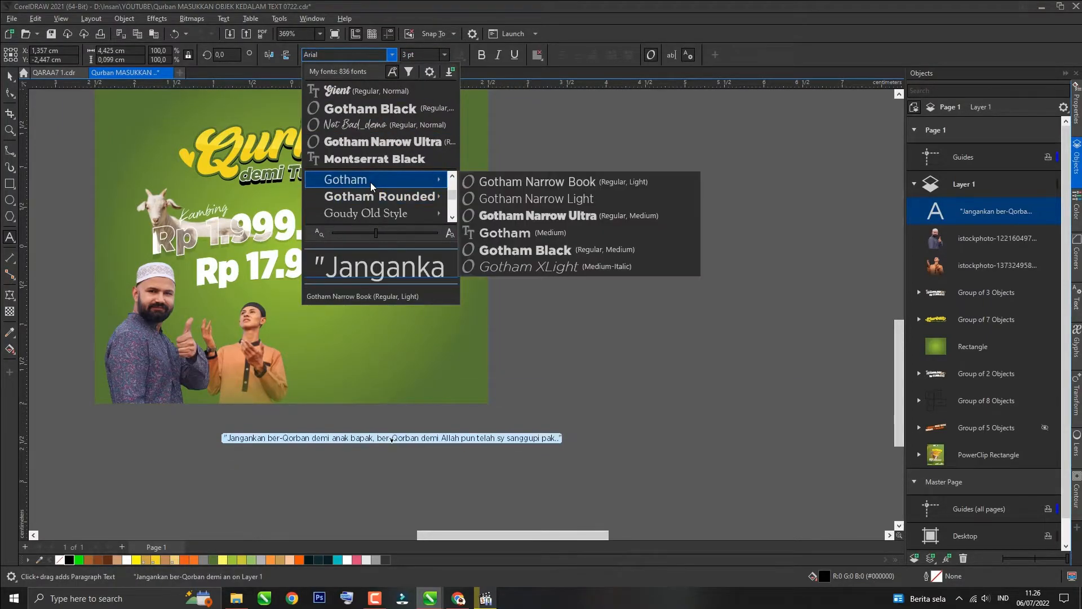
click(532, 234)
Step: Break the quote into three lines and correct 'sy' to 'saya'
click(401, 438)
key(Return)
key(Right)
text(a)
key(Right)
key(Return)
Step: Move the quote to the poster's lower right, beside the praying man
click(10, 77)
drag(305, 445, 379, 367)
click(425, 57)
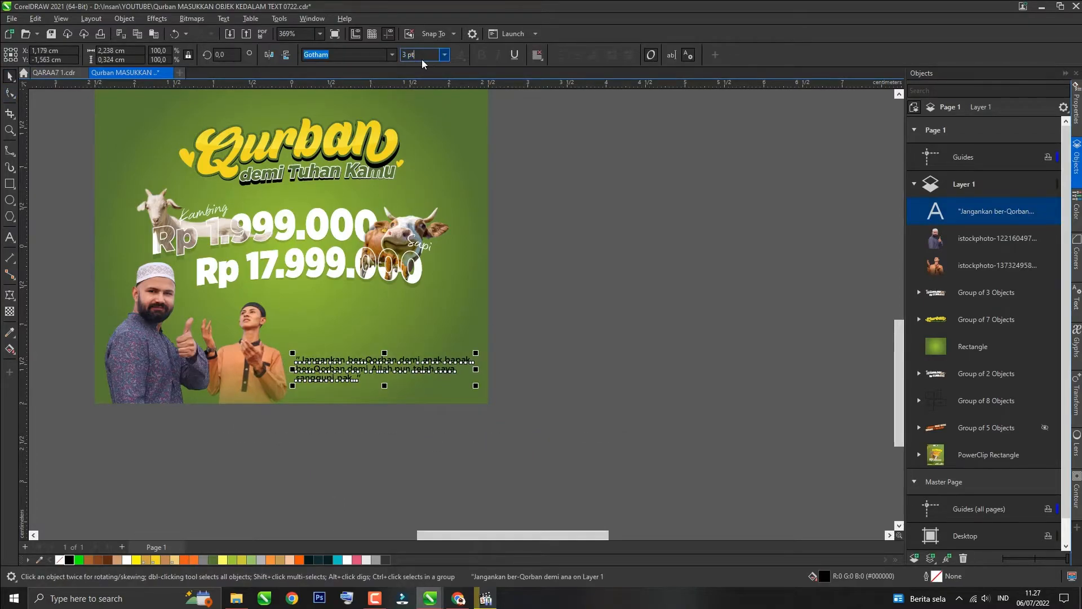
click(331, 407)
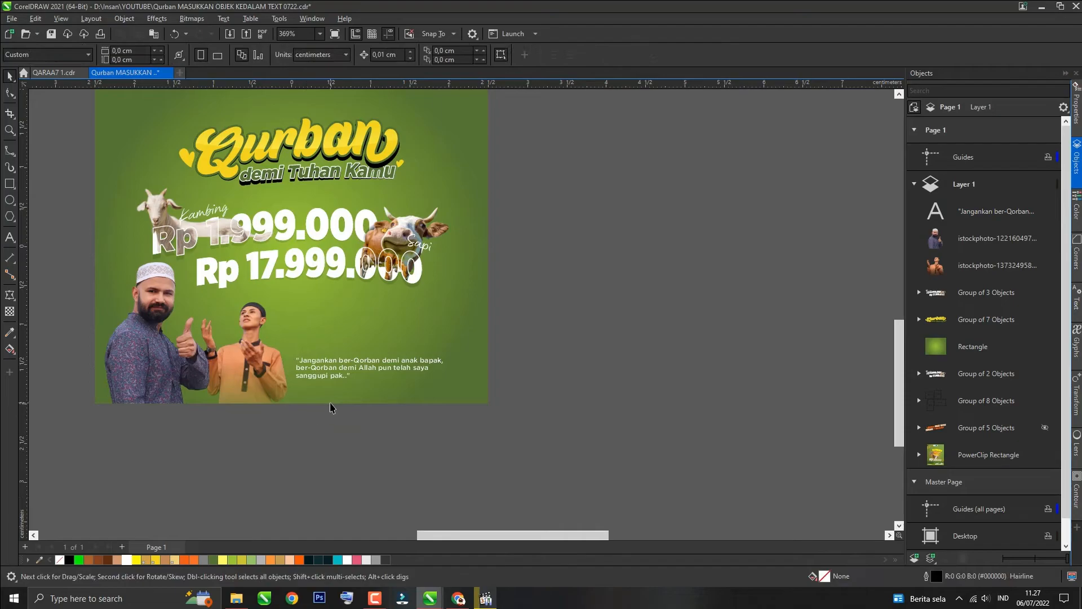
Step: Full-justify the quote text
scroll(402, 383, up, 1)
double_click(404, 365)
key(ctrl+a)
key(ctrl+j)
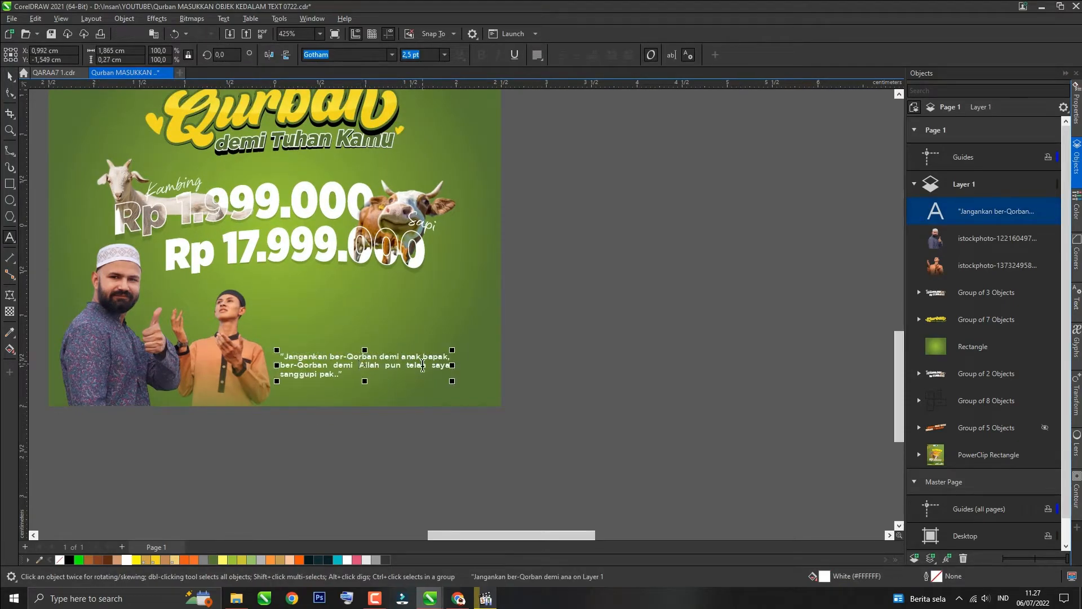
Step: Rearrange the quote's line breaks and left-align the text
key(Delete)
key(Home)
key(BackSpace)
key(ctrl+Right)
key(Return)
key(BackSpace)
key(Return)
key(ctrl+Right)
key(ctrl+Right)
key(ctrl+Right)
Step: Add 'insyaAllah' after 'Allah pun' in the quote and rebreak its lines
key(ctrl+Right)
key(Return)
key(ctrl+a)
key(ctrl+l)
click(10, 76)
click(478, 407)
double_click(379, 366)
key(End)
key(Delete)
key(ctrl+Right)
key(Return)
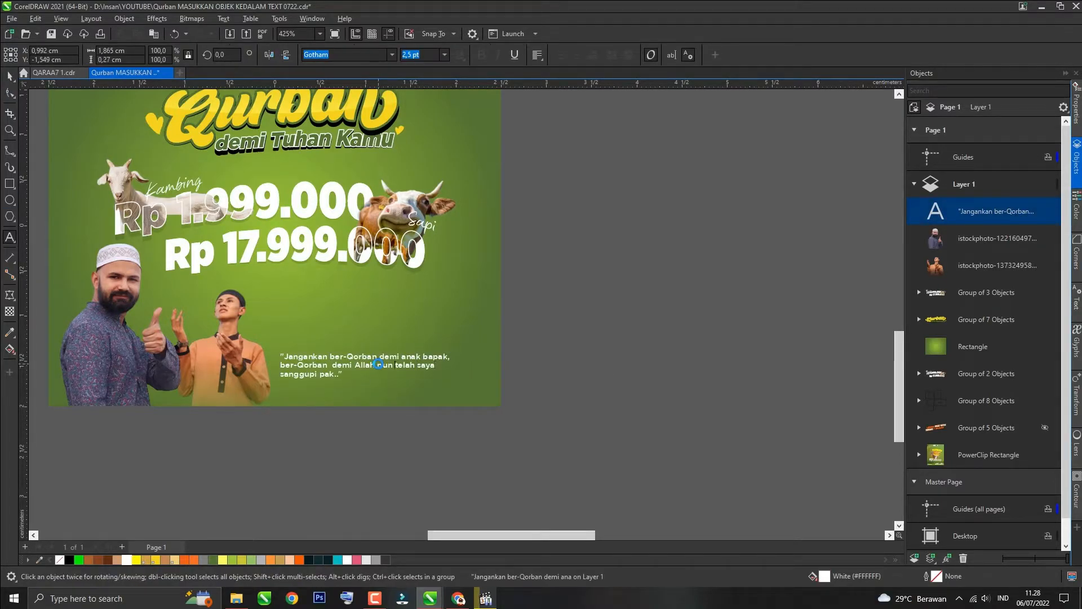
text(ah)
key(Return)
key(End)
key(Delete)
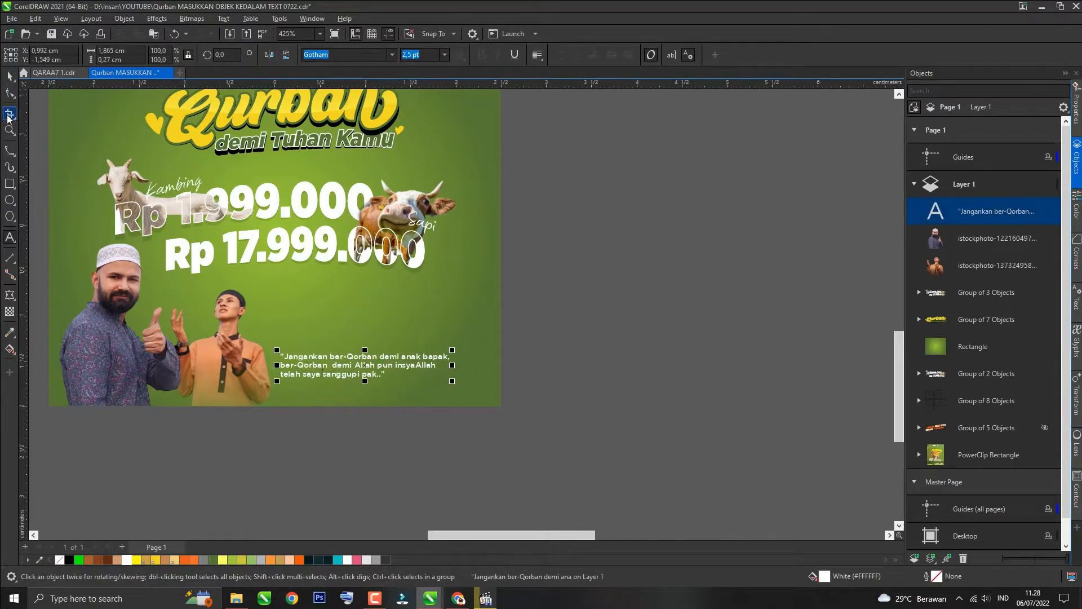
Step: Apply a fountain transparency fading the thumbs-up man's lower edge
click(11, 93)
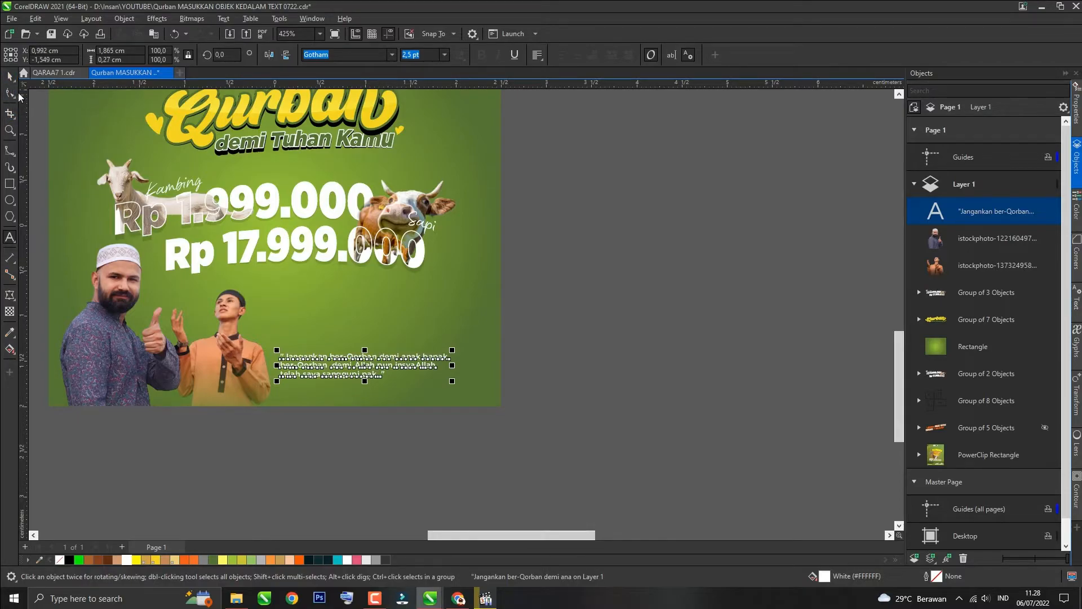
click(548, 360)
click(86, 371)
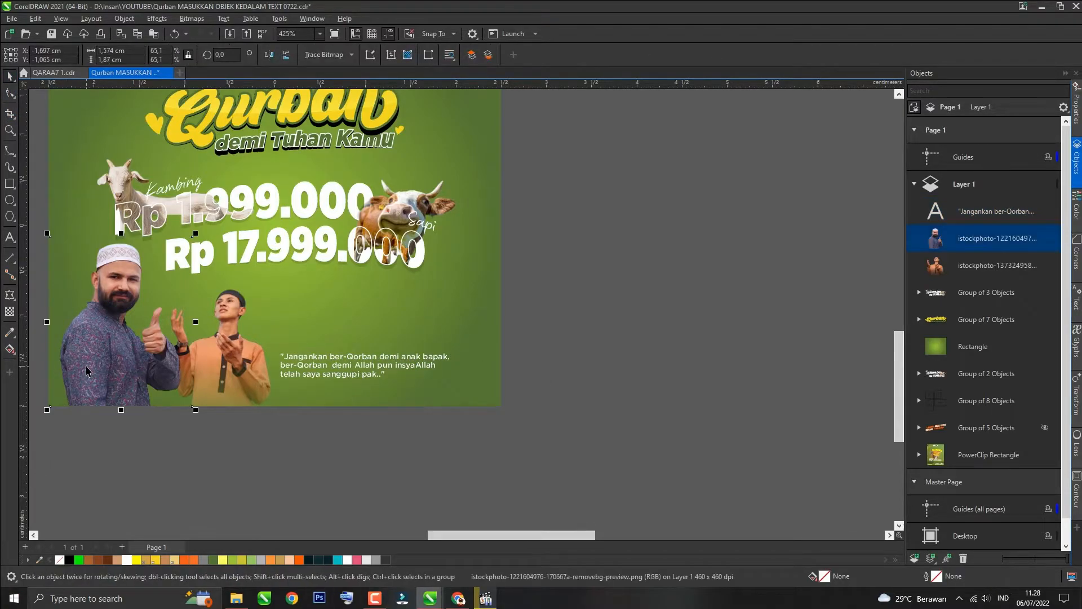
click(10, 312)
drag(117, 366, 117, 447)
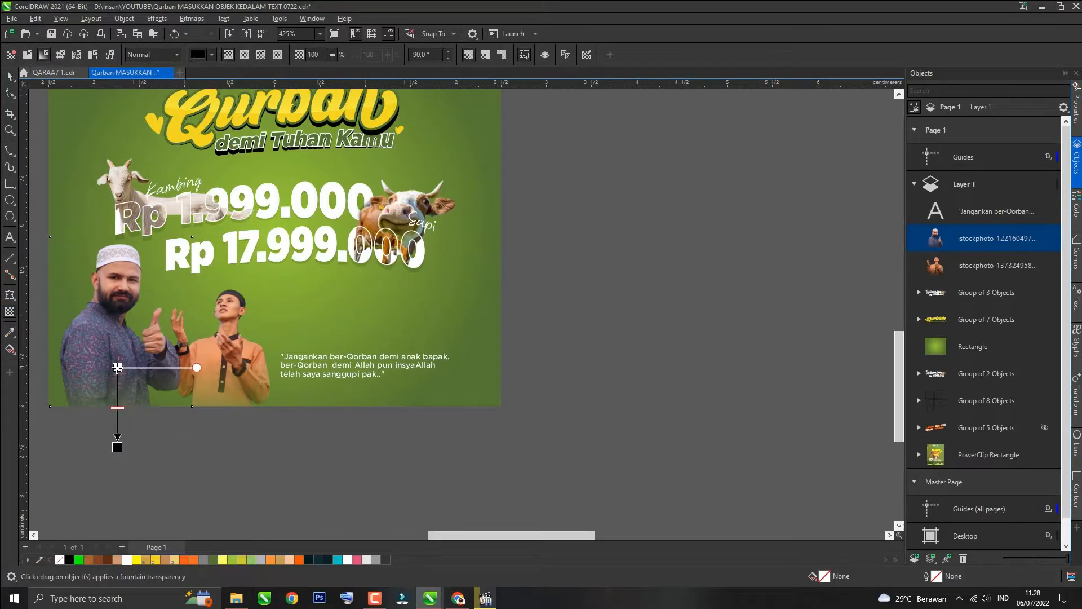
click(9, 78)
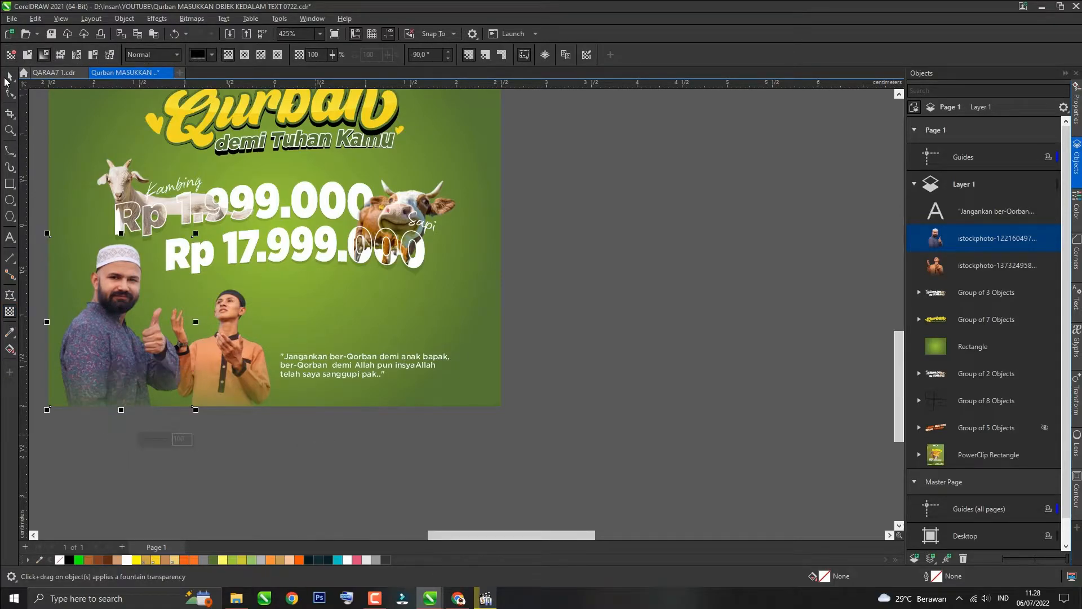
Step: Zoom out and examine the reference Qurban poster's PowerClip contents
click(216, 457)
scroll(268, 416, down, 1)
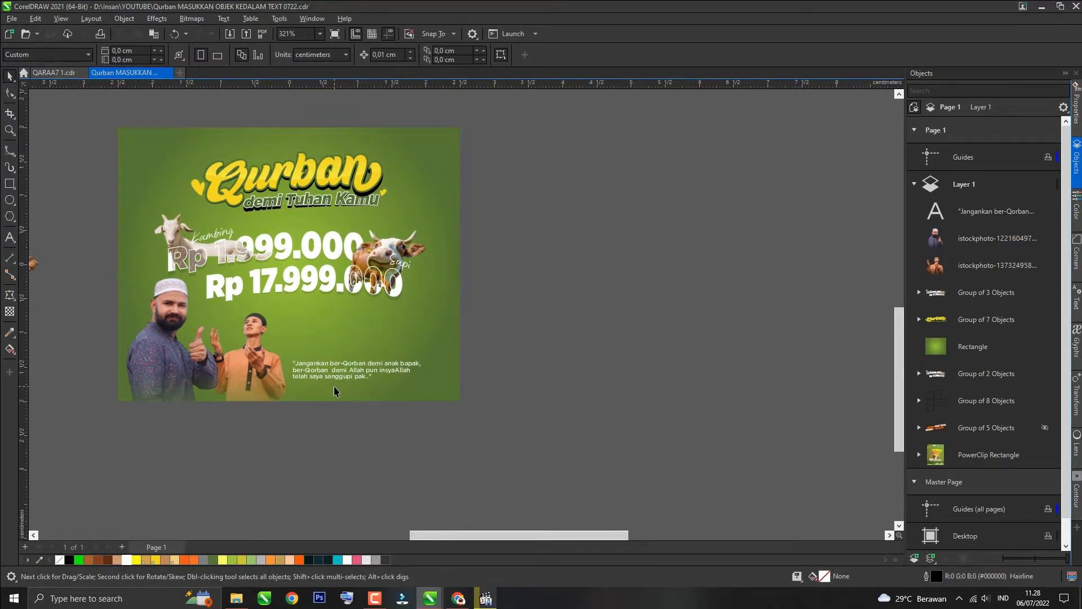
scroll(334, 391, down, 3)
scroll(334, 390, down, 1)
click(606, 289)
click(50, 101)
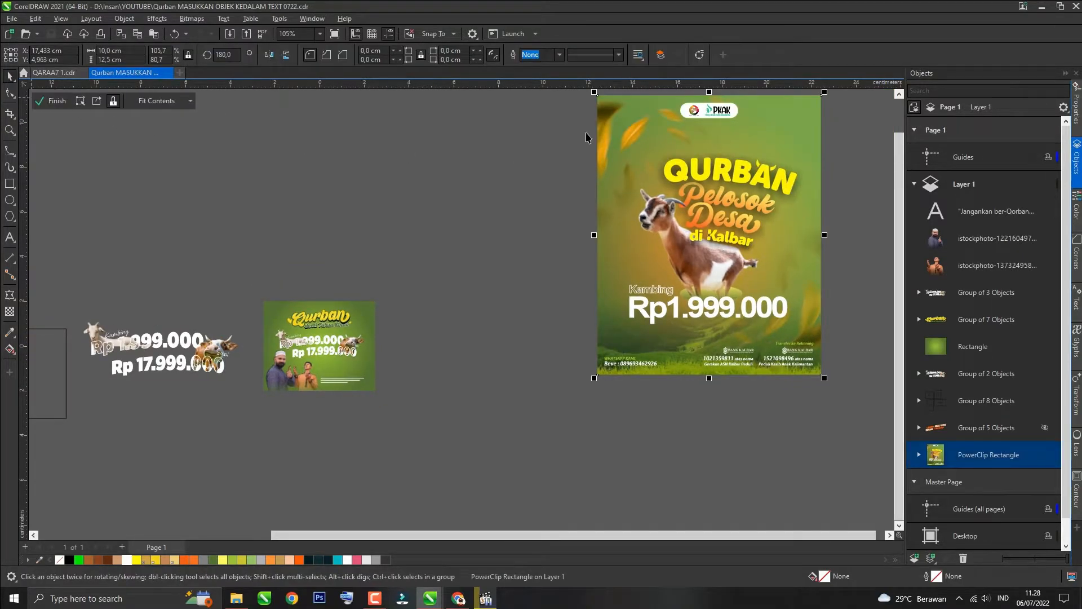
click(609, 114)
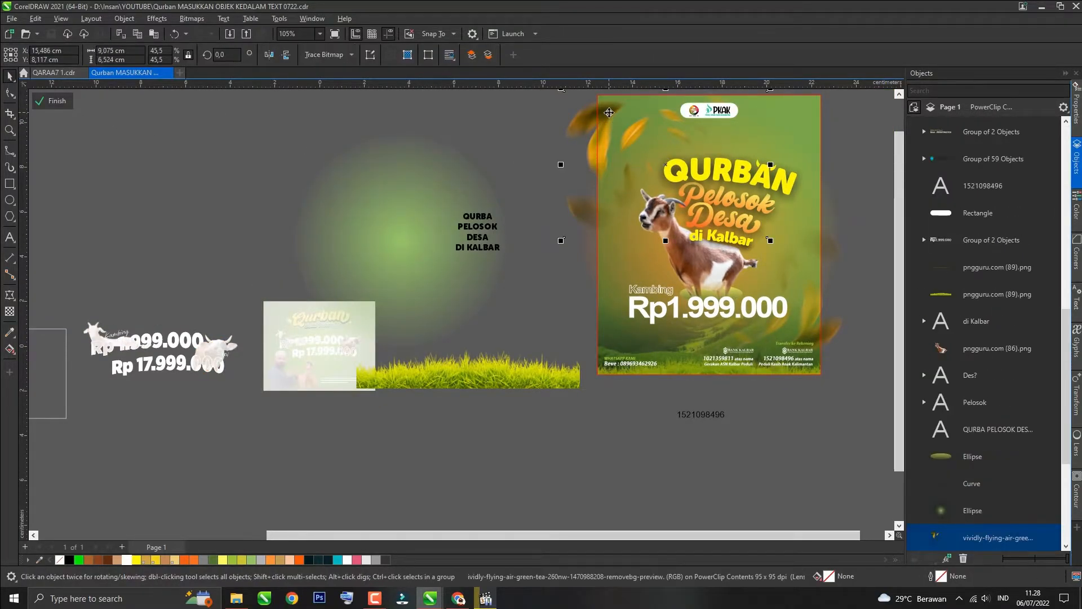
click(49, 101)
click(374, 304)
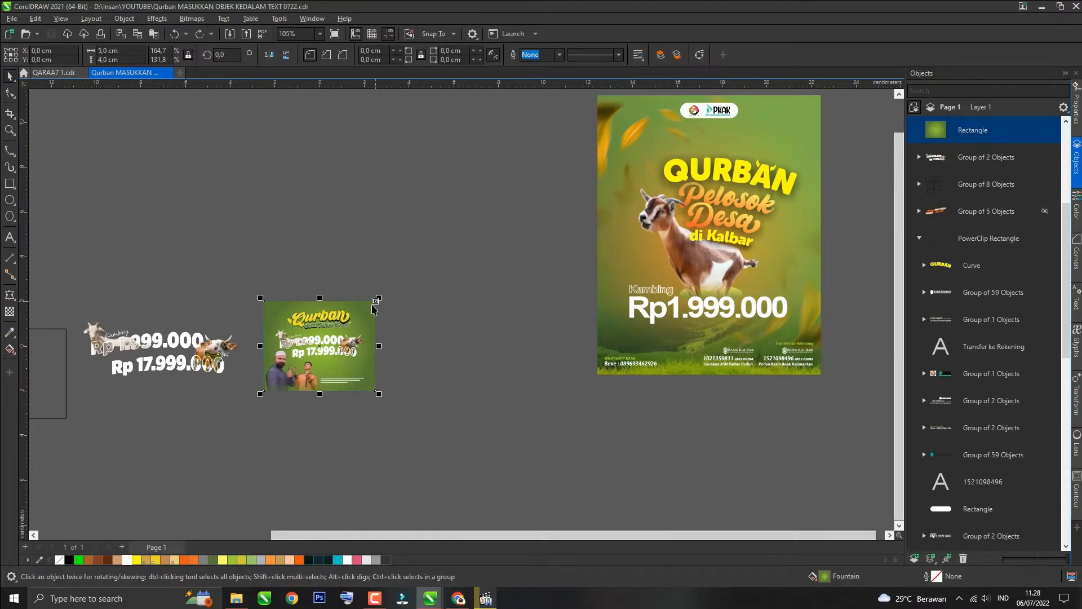
Step: Select the whole Qurban poster and scale it to 10 cm wide
click(427, 266)
scroll(427, 266, down, 1)
drag(438, 245, 290, 404)
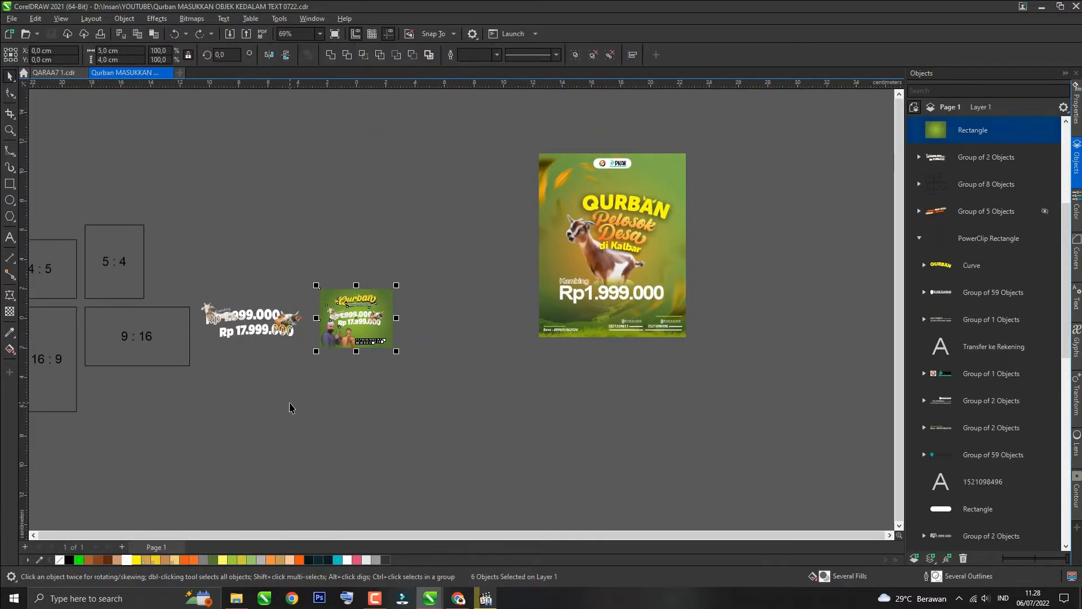
double_click(133, 51)
text(10)
key(Return)
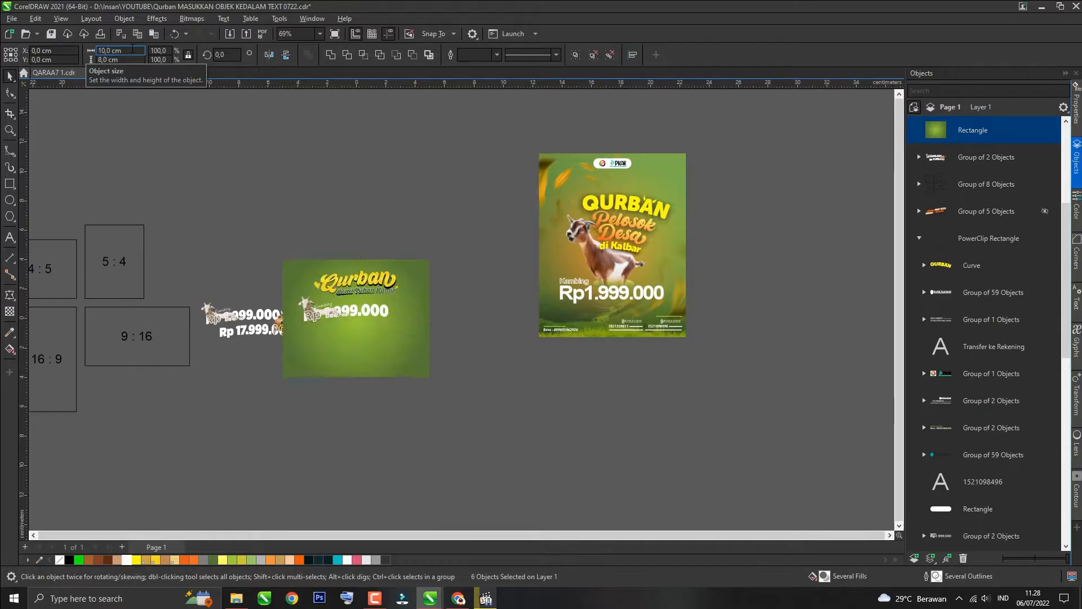
Step: Set the selected object's font size to 6 pt
click(231, 227)
scroll(430, 372, up, 5)
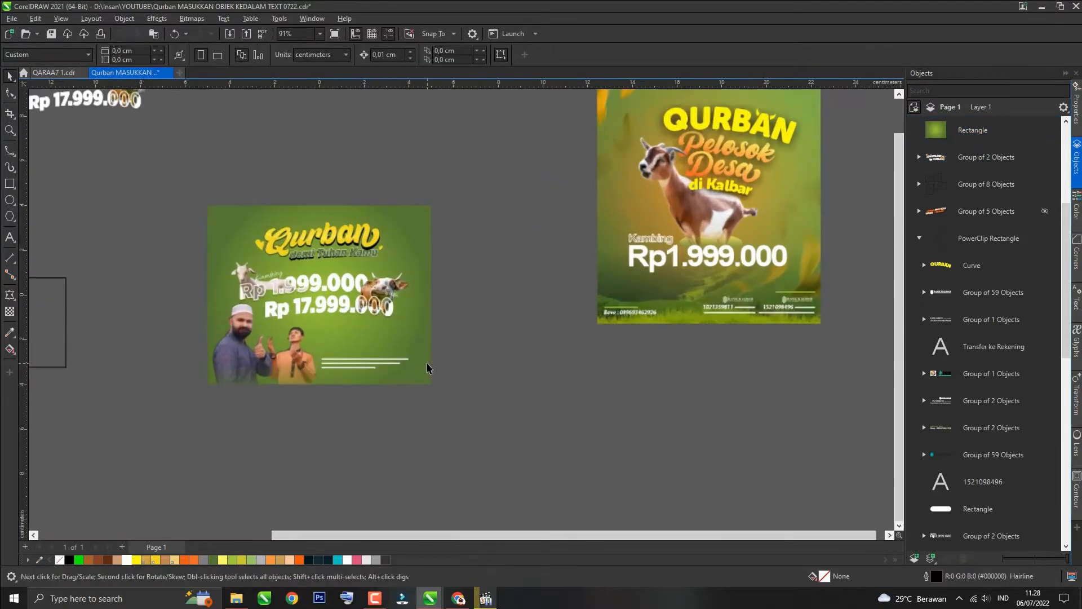
scroll(319, 305, down, 3)
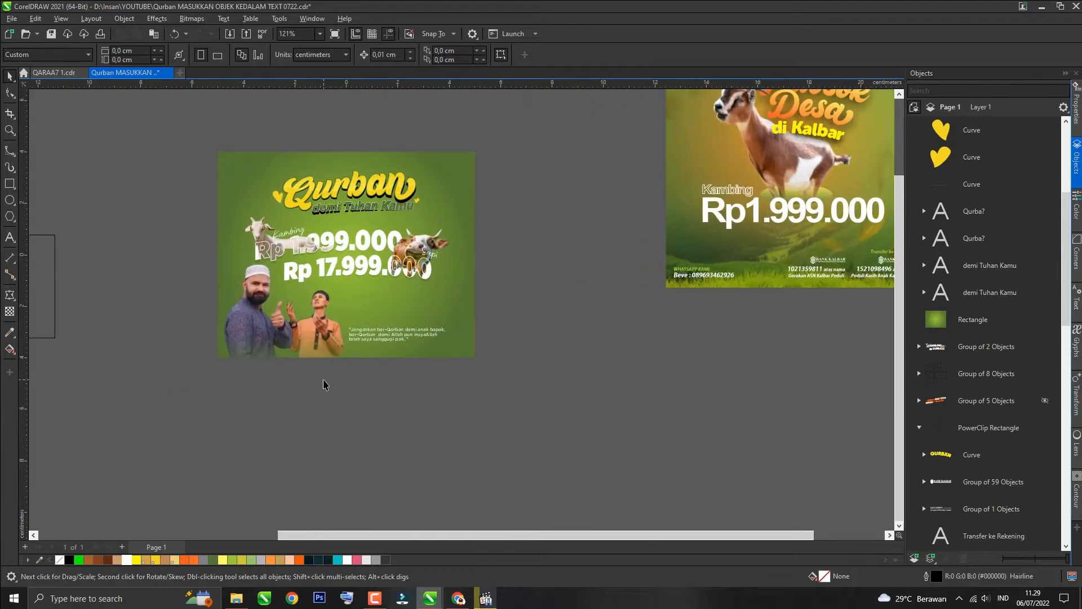
click(366, 332)
click(422, 55)
text(6)
key(Return)
Step: Readjust the fountain transparency direction on the praying man's photo
click(489, 205)
scroll(282, 353, up, 2)
click(9, 311)
mouse_move(346, 313)
mouse_down()
mouse_move(340, 377)
mouse_move(290, 384)
mouse_move(299, 355)
mouse_move(357, 309)
mouse_up()
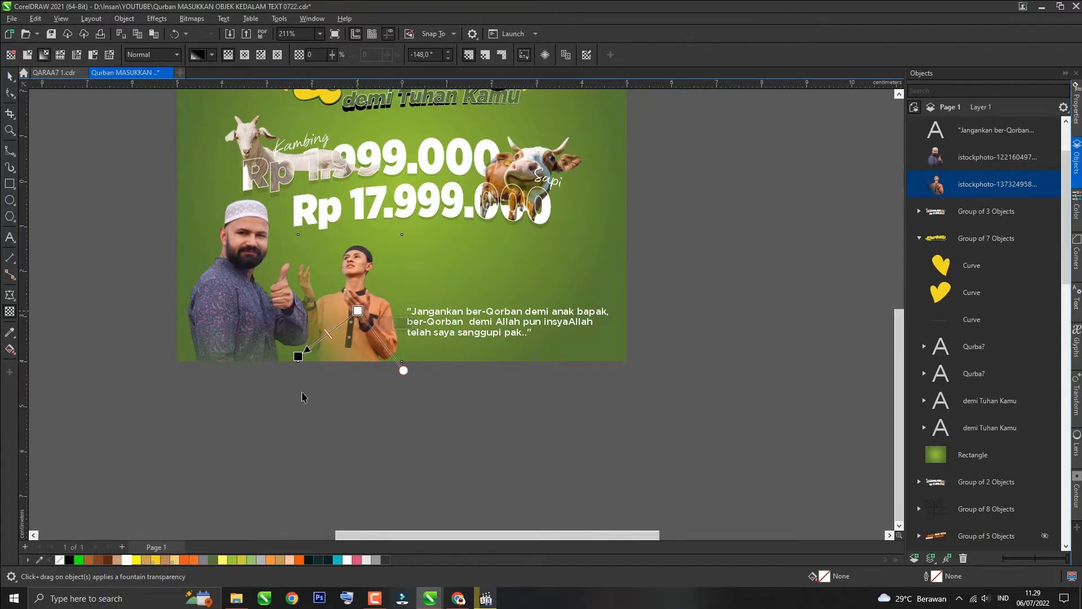
key(space)
click(195, 390)
scroll(192, 392, down, 1)
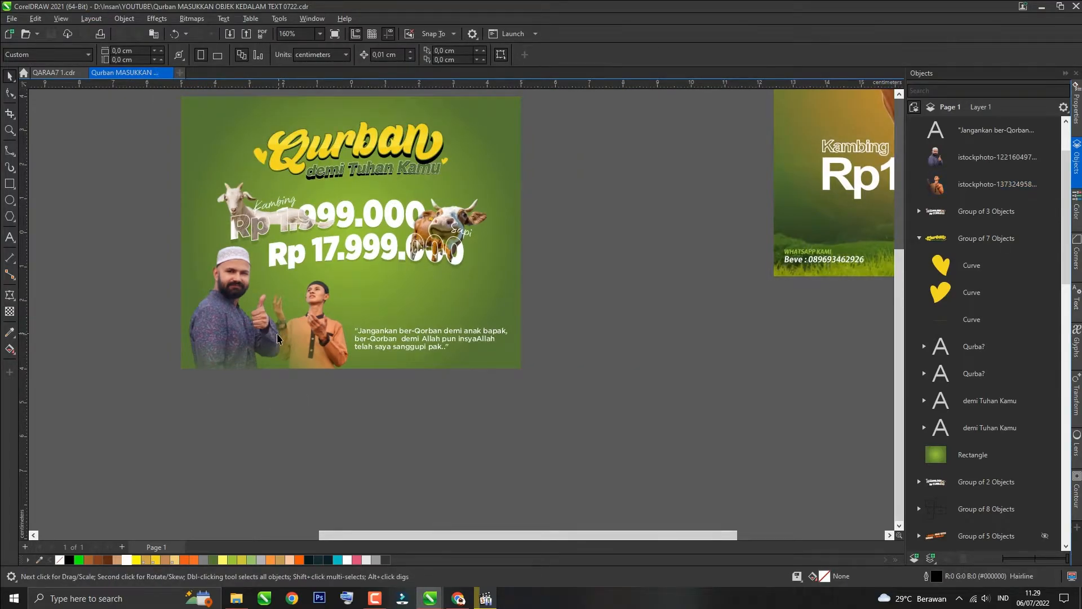
Step: Paste the flying green-tea leaves image, scale it to about 29% and place it at the poster's top-left corner
scroll(279, 338, down, 1)
key(ctrl+v)
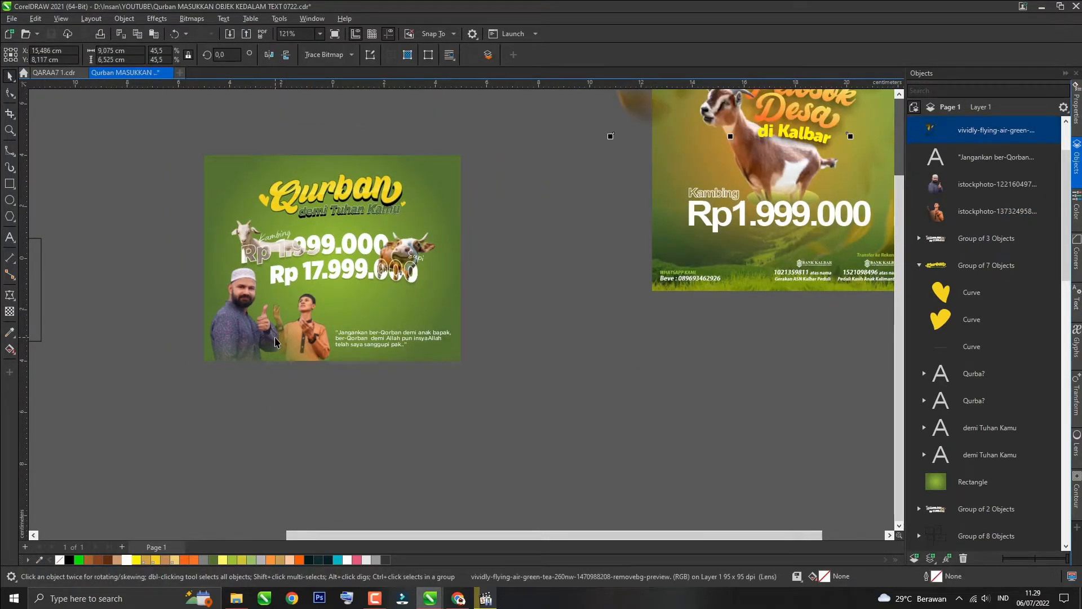
key(p)
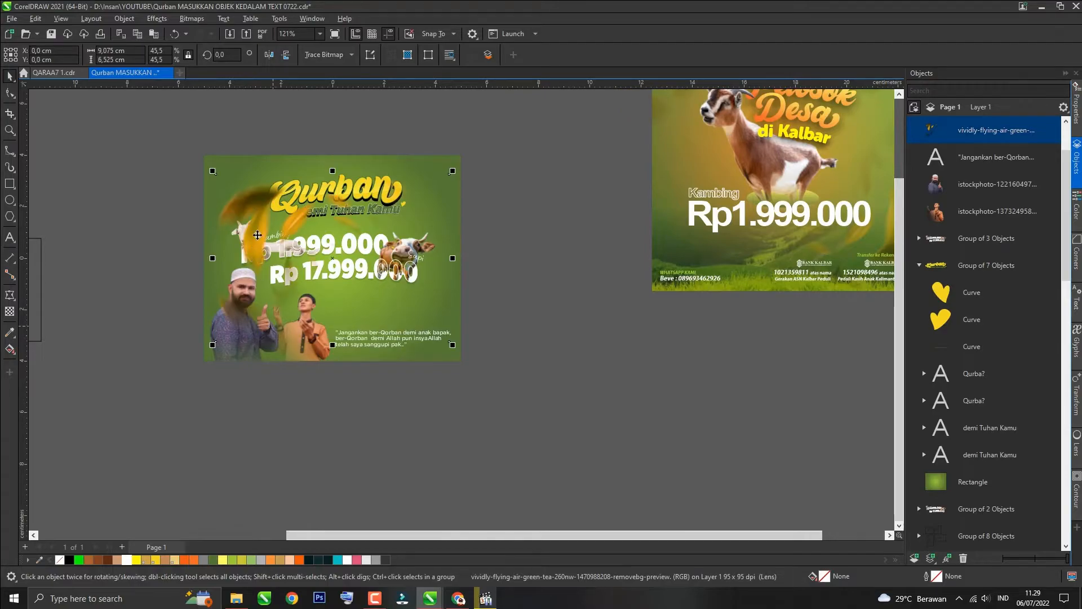
drag(243, 209, 185, 155)
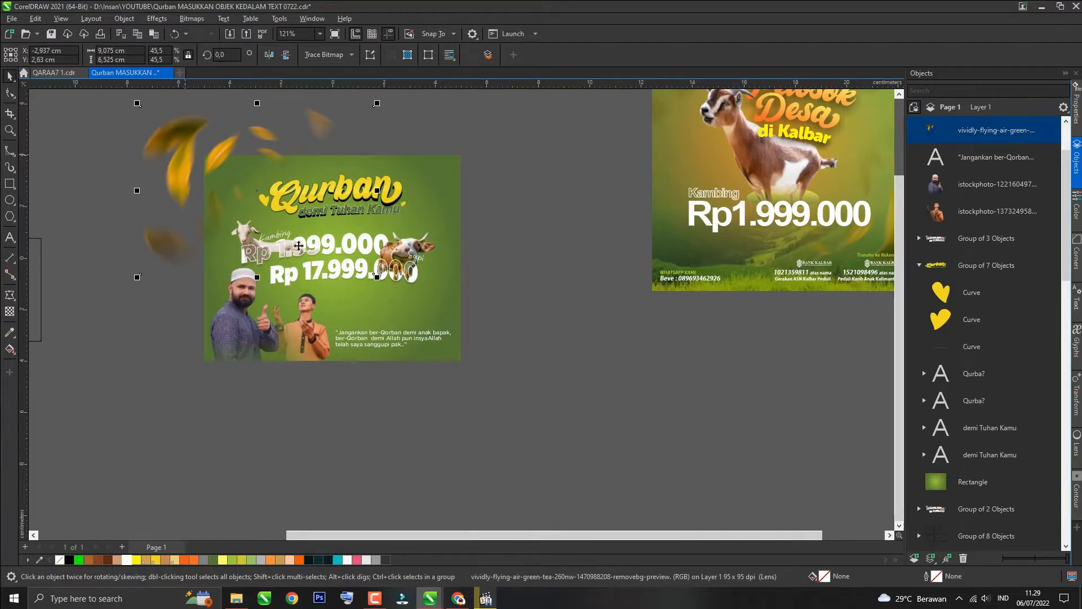
drag(376, 278, 332, 244)
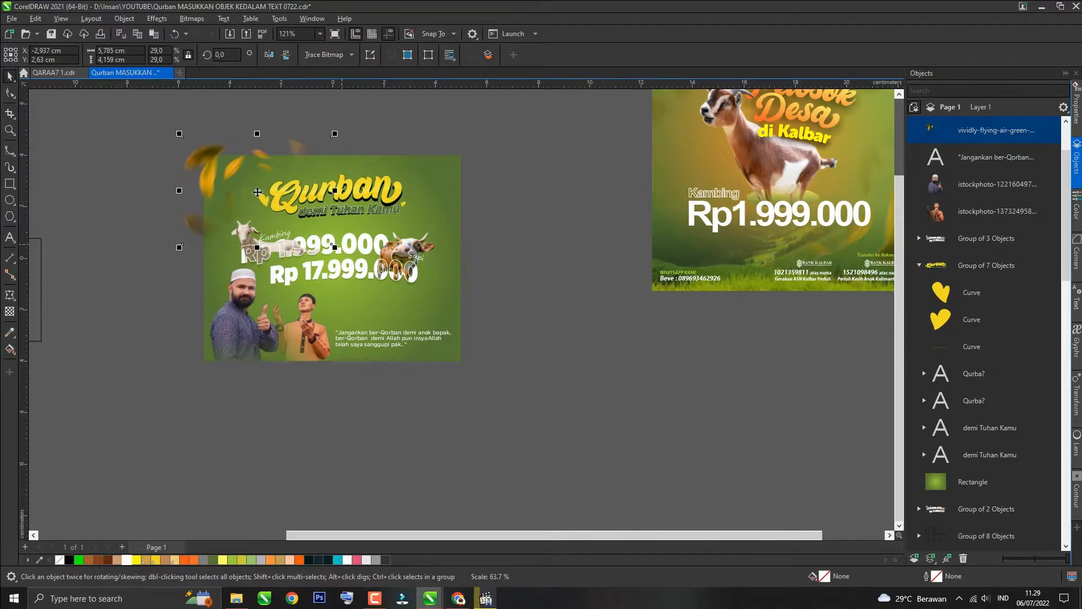
drag(237, 180, 226, 173)
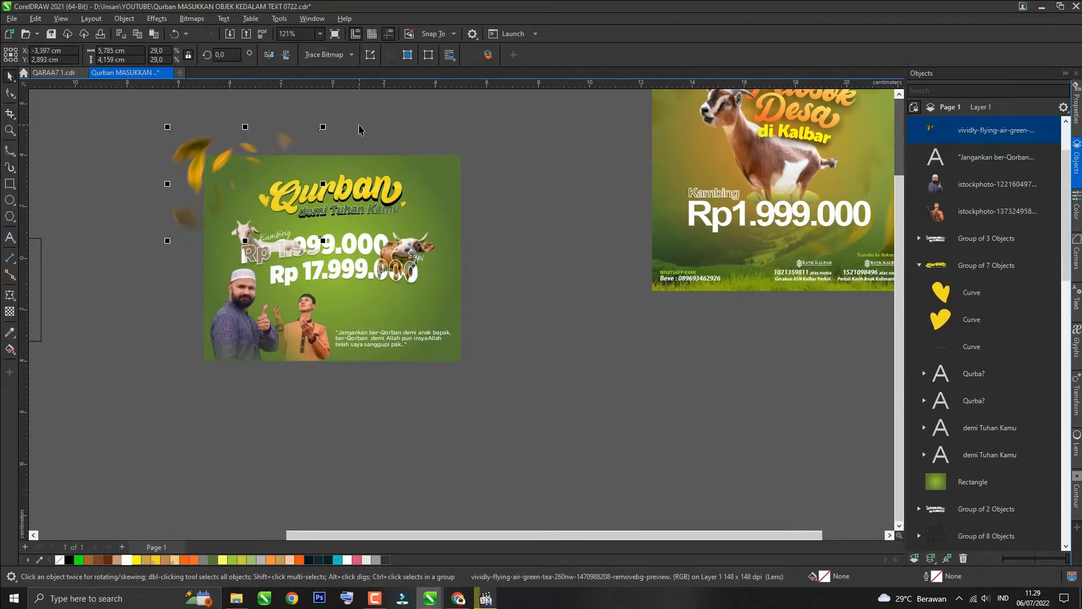
Step: Apply a fountain transparency to the leaves, fading them toward the poster
click(9, 311)
drag(228, 152, 256, 208)
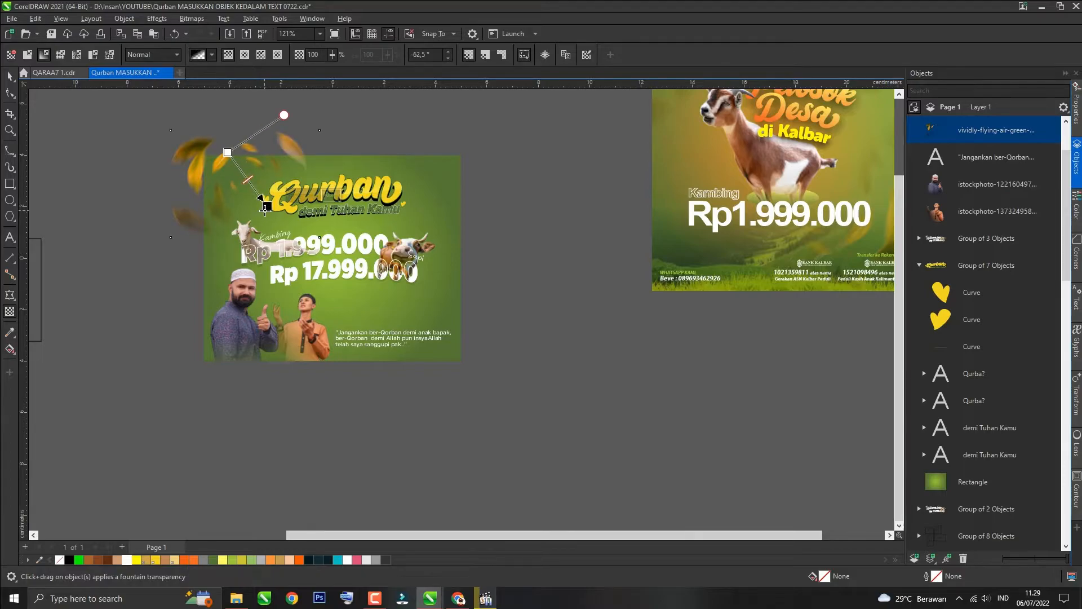
key(space)
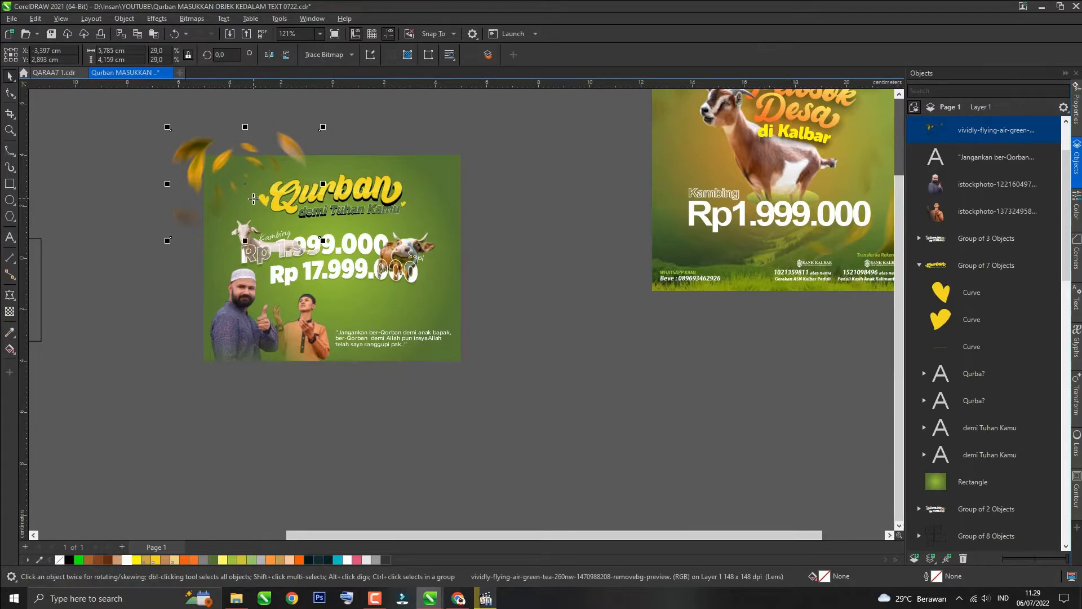
Step: Duplicate the leaves, move the copy to the poster's bottom-right corner and rotate it
key(ctrl+c)
key(ctrl+v)
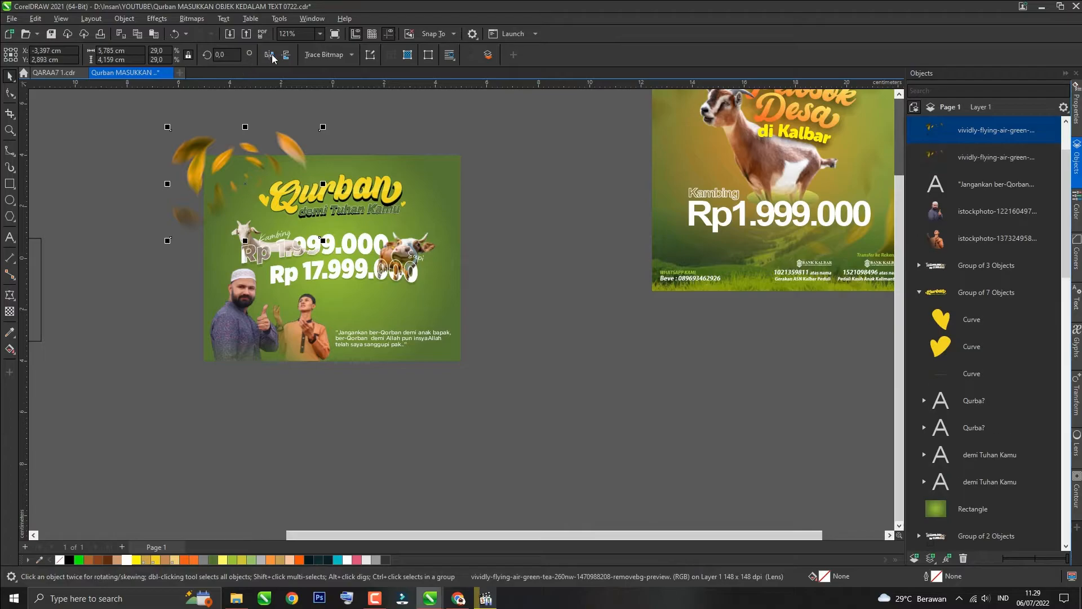
drag(246, 184, 444, 360)
click(444, 360)
drag(520, 417, 511, 326)
click(501, 340)
click(536, 244)
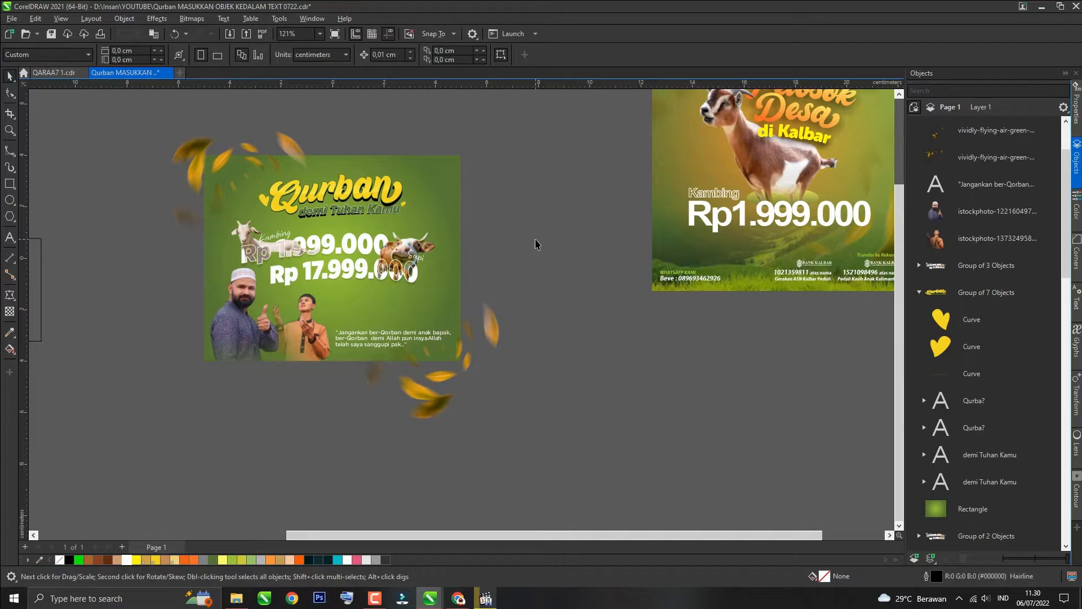
Step: Give the Rp 1.999.000 shadow text a transparency of 77
scroll(536, 244, up, 1)
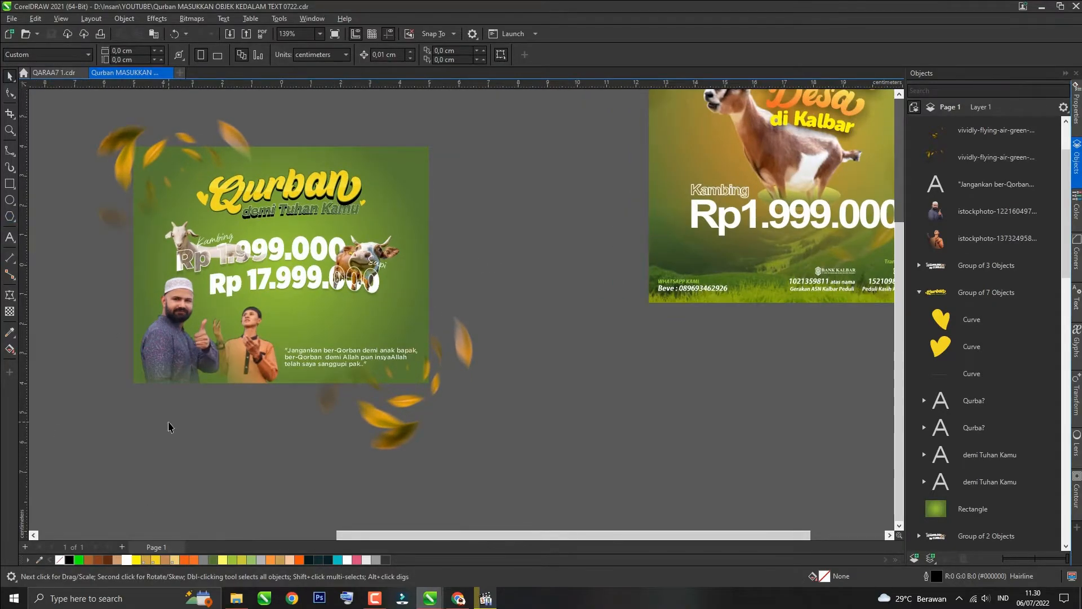
scroll(325, 254, up, 2)
scroll(325, 254, down, 1)
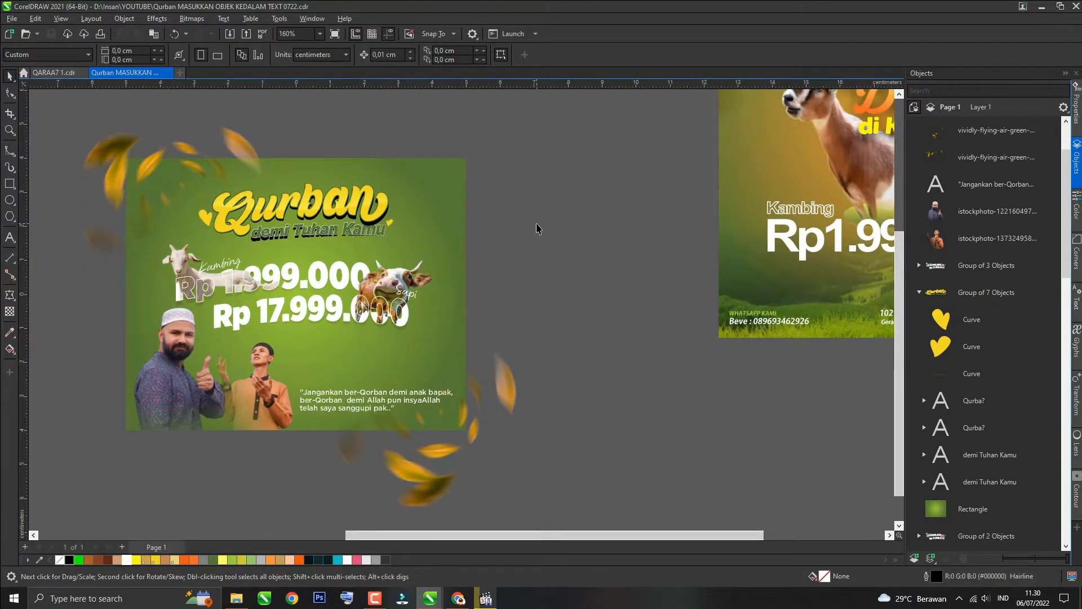
scroll(188, 298, up, 6)
click(186, 308)
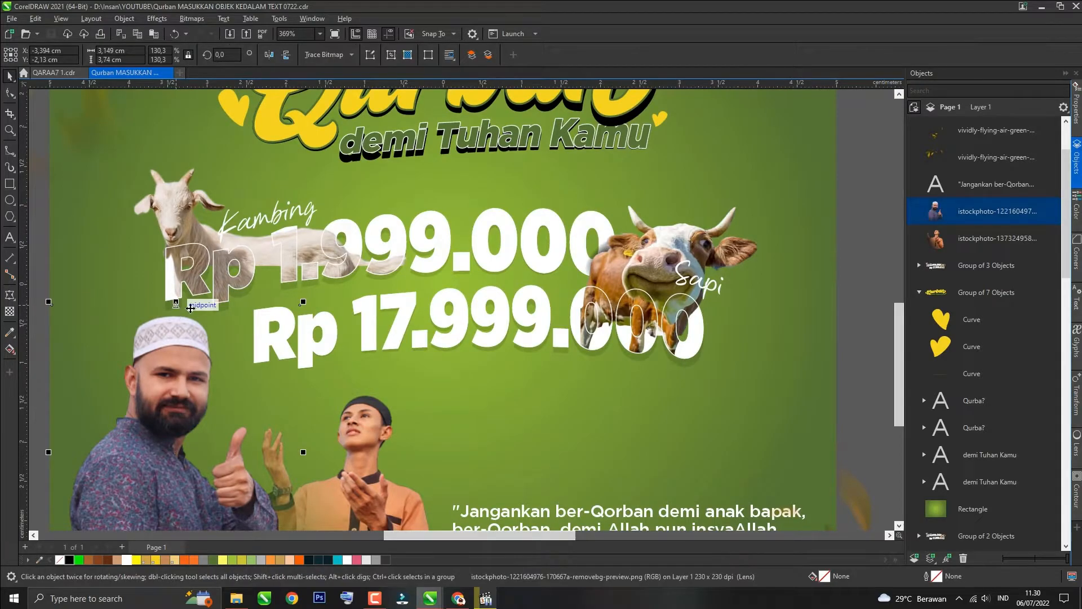
ctrl+click(288, 288)
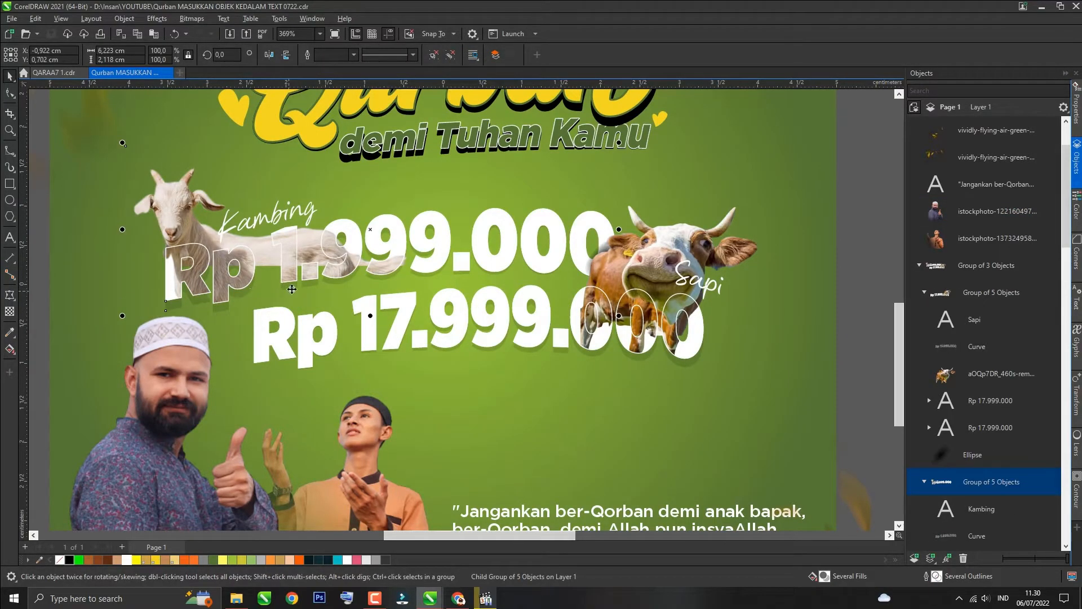
ctrl+click(306, 288)
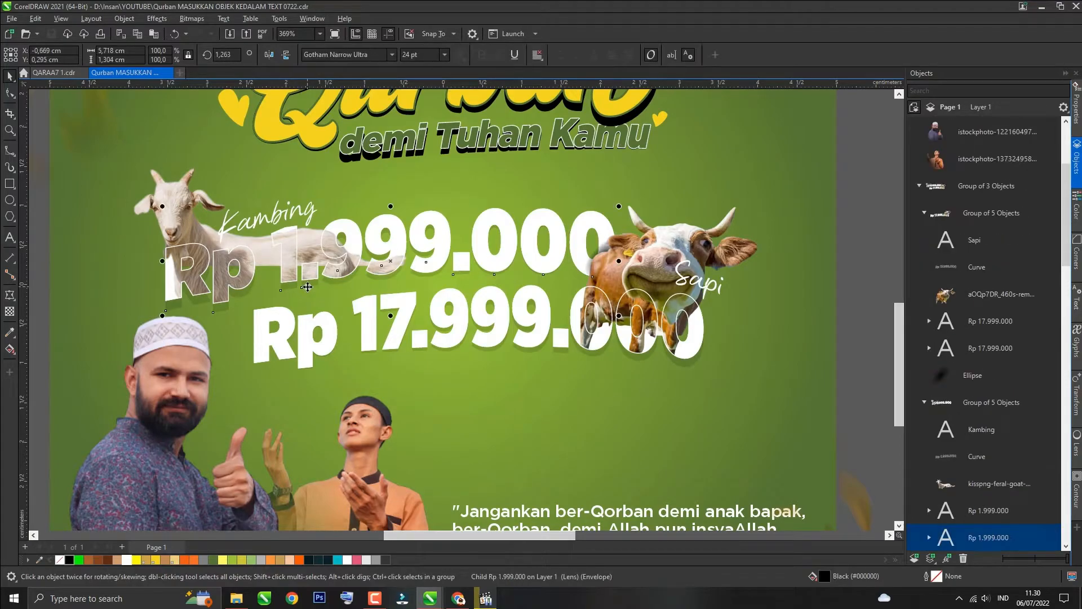
click(9, 313)
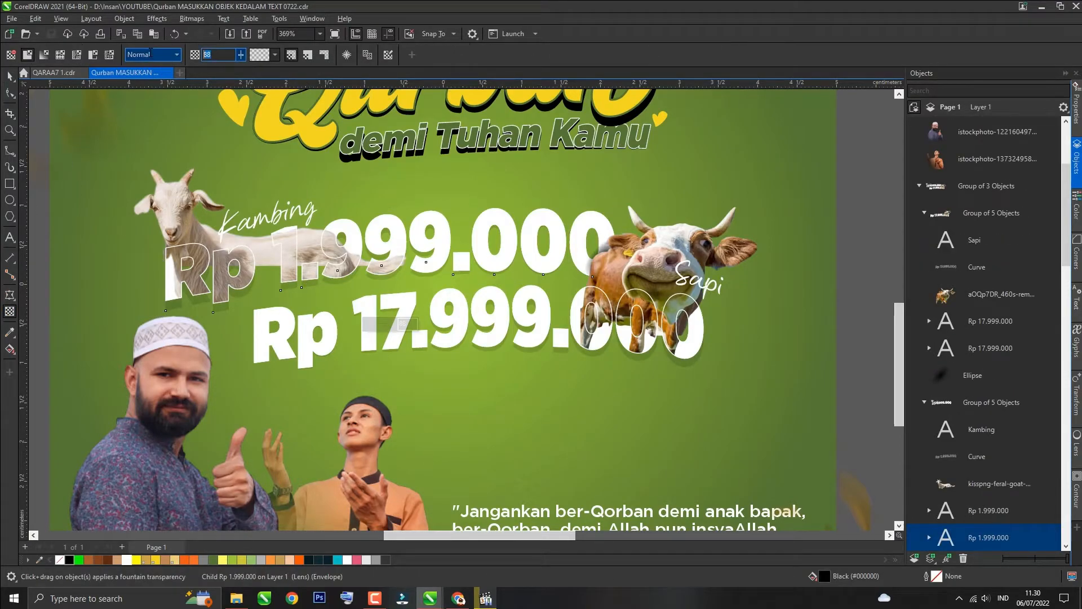
key(Return)
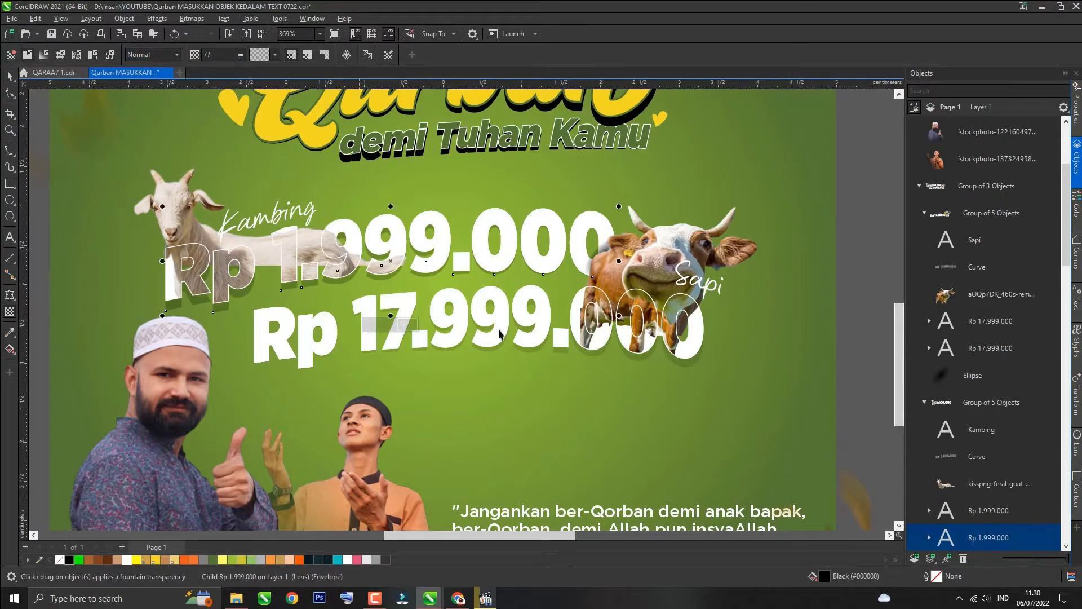
key(space)
ctrl+click(639, 360)
ctrl+click(640, 360)
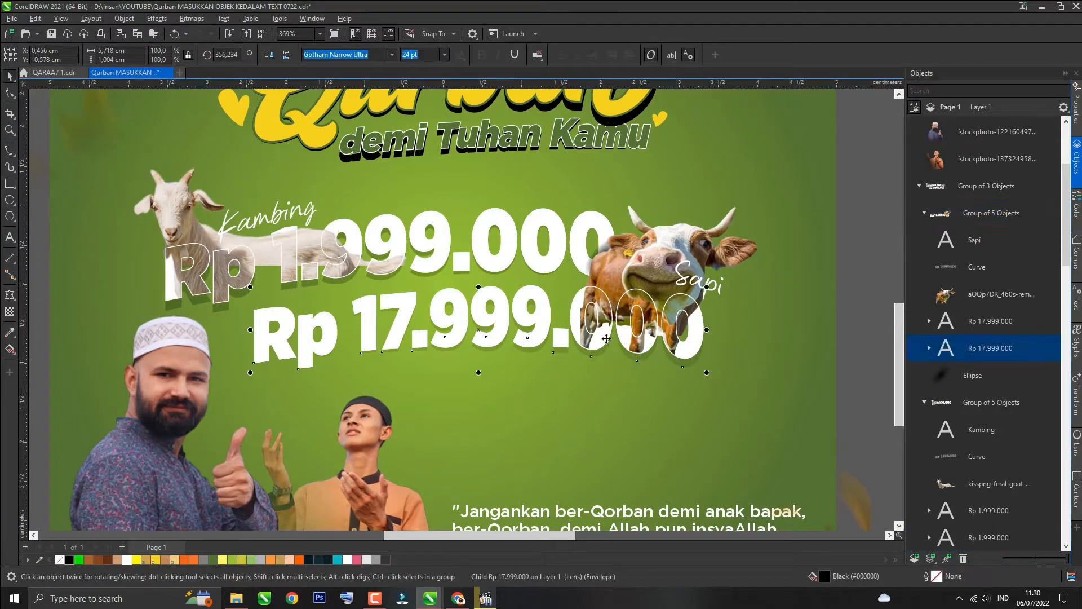
key(space)
key(space)
scroll(327, 297, down, 1)
key(Escape)
scroll(81, 276, down, 1)
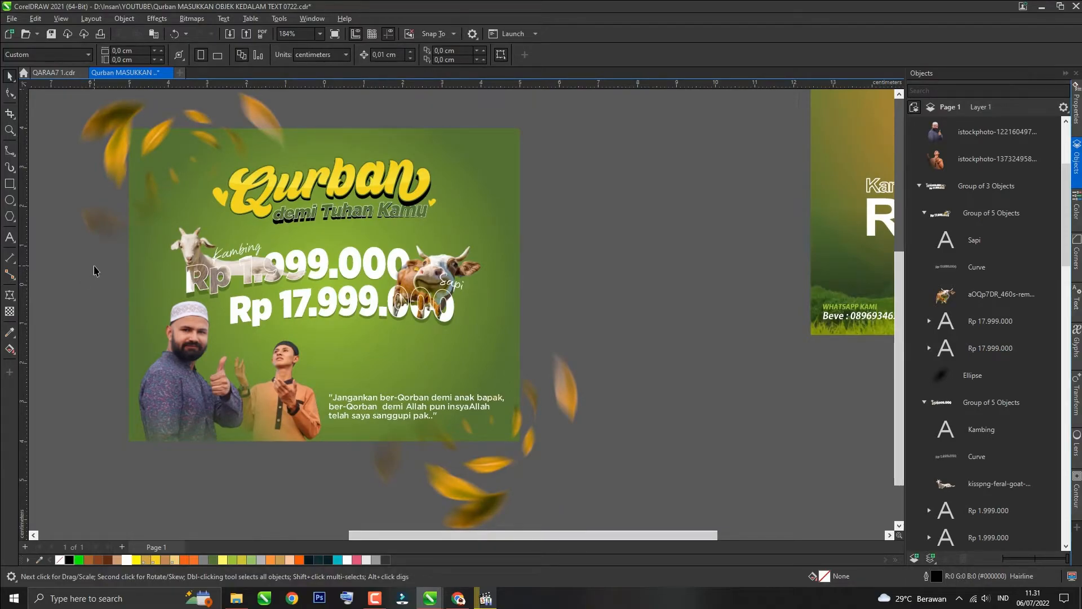
Step: Switch to Chrome and search Google Images for "leaf fly"
key(alt+Tab)
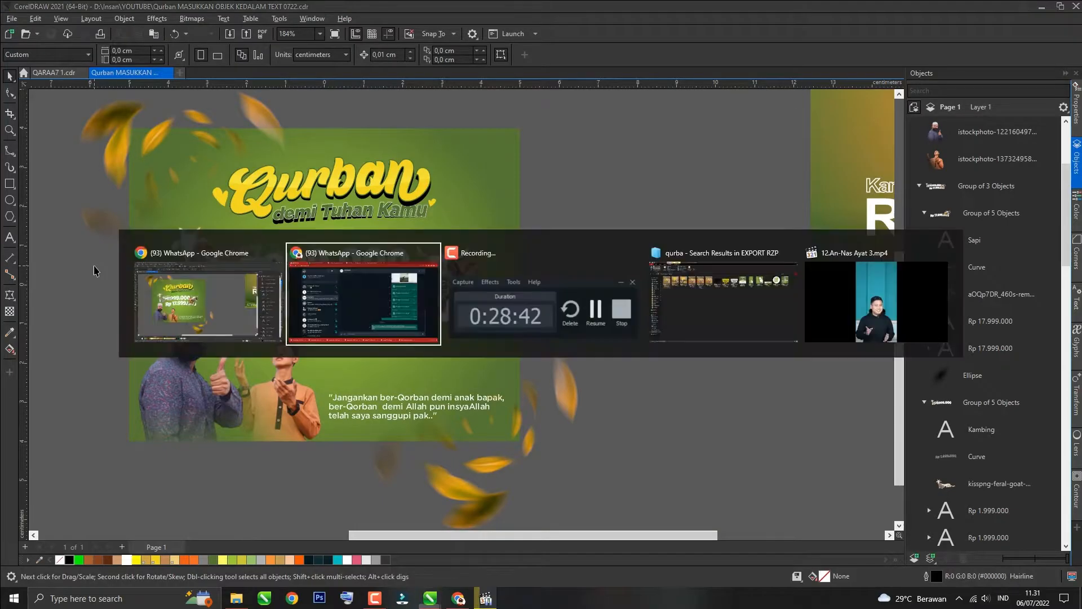
click(325, 7)
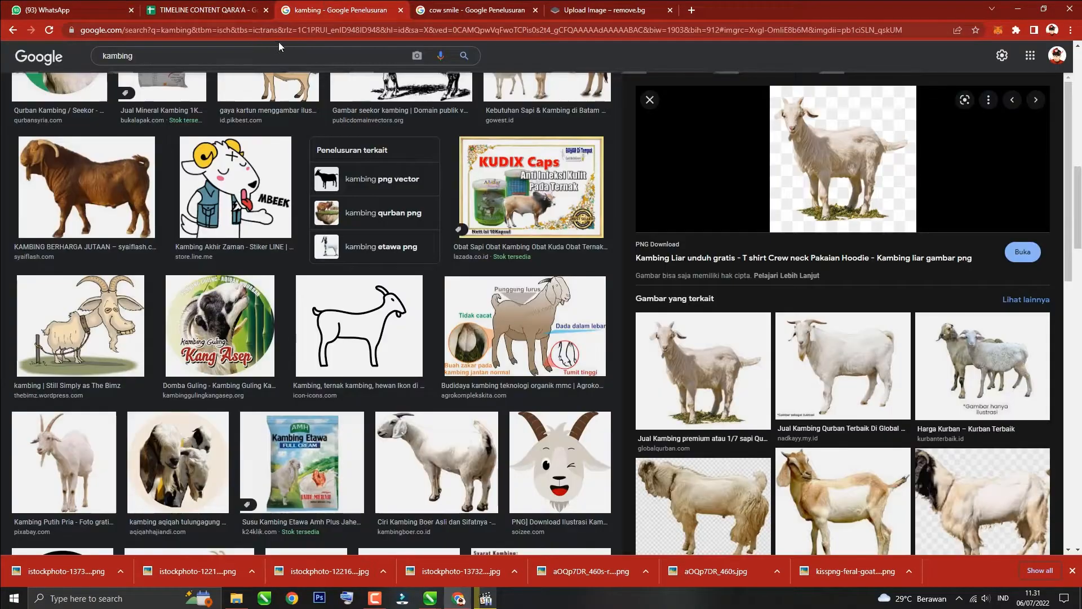
click(267, 56)
key(ctrl+a)
text(leaf fly)
key(Return)
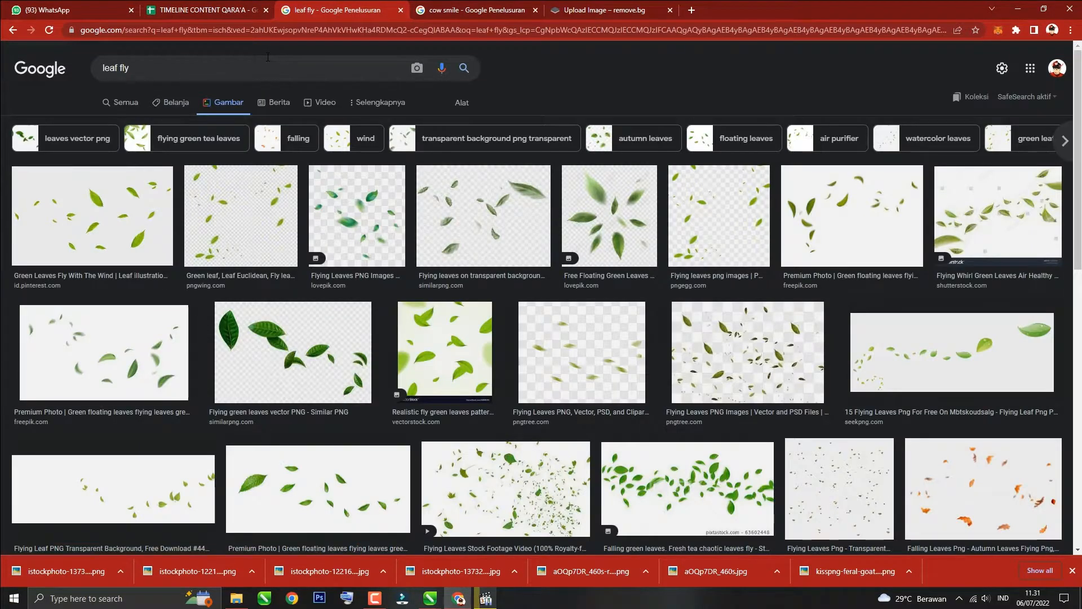
Step: Open a flying-leaf PNG result and save the image to the computer
click(319, 489)
click(462, 103)
click(151, 123)
click(159, 181)
click(225, 234)
right_click(932, 163)
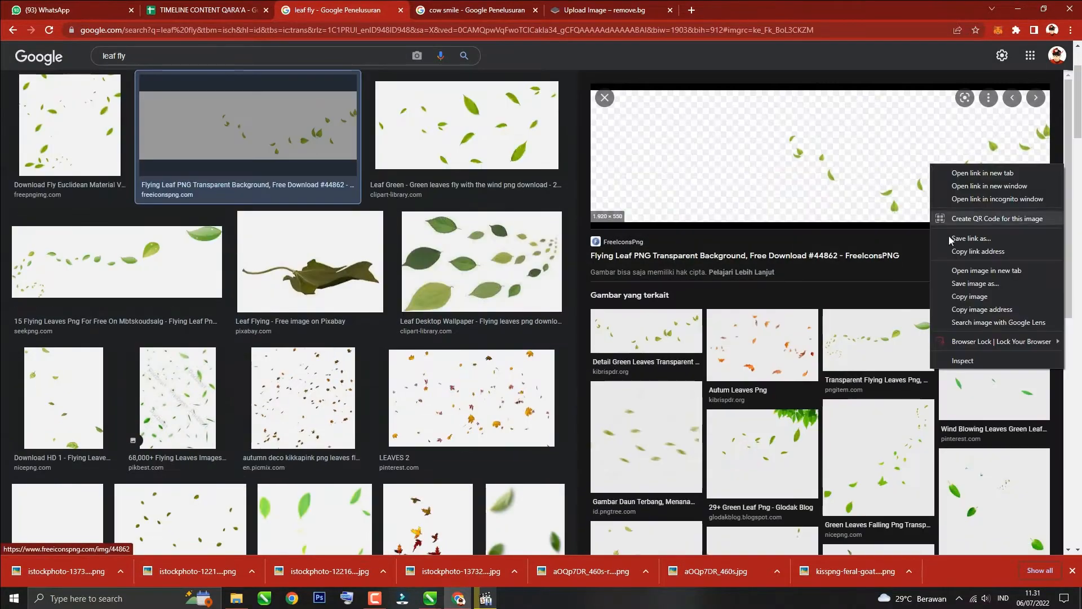
click(982, 283)
Step: Browse further flying-leaves results and open the SeekPNG flying leaves trail image
click(592, 425)
scroll(287, 310, down, 3)
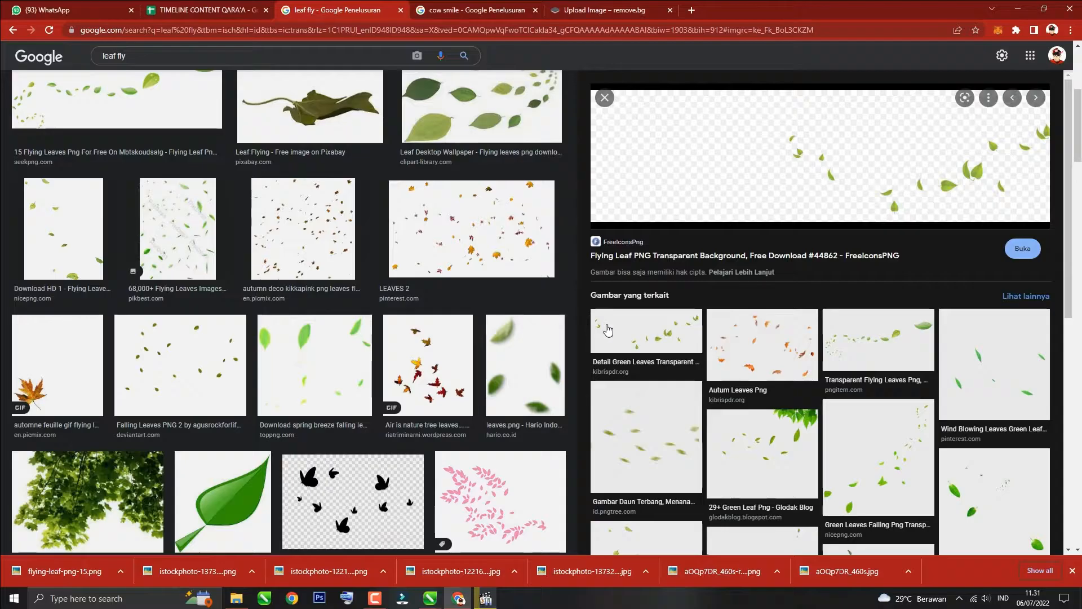
click(376, 469)
scroll(375, 493, up, 3)
click(466, 125)
scroll(376, 191, down, 10)
click(496, 406)
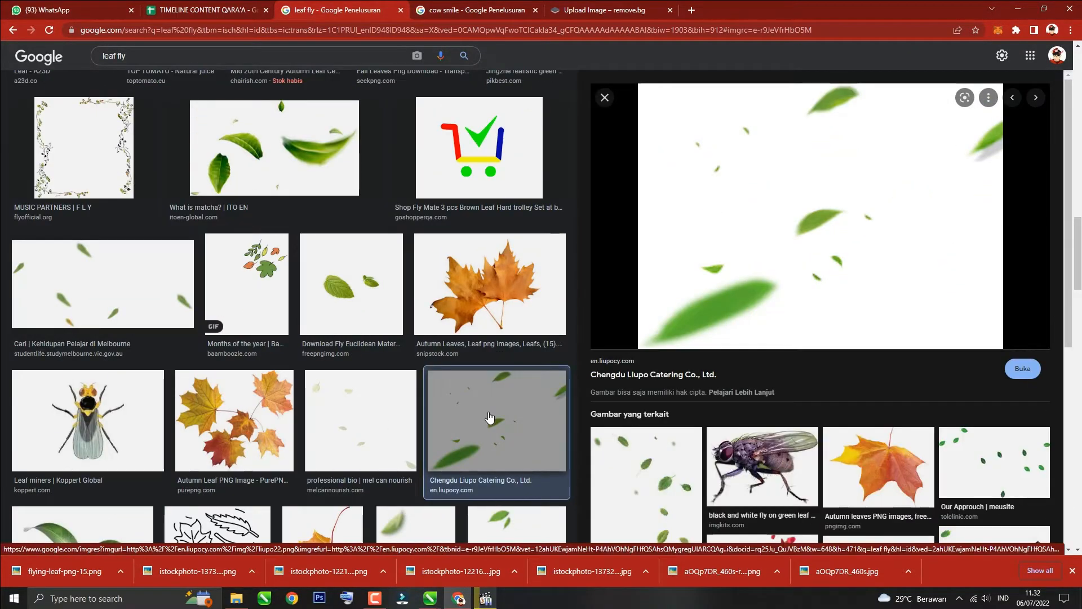
scroll(190, 427, down, 5)
scroll(253, 278, up, 20)
click(425, 255)
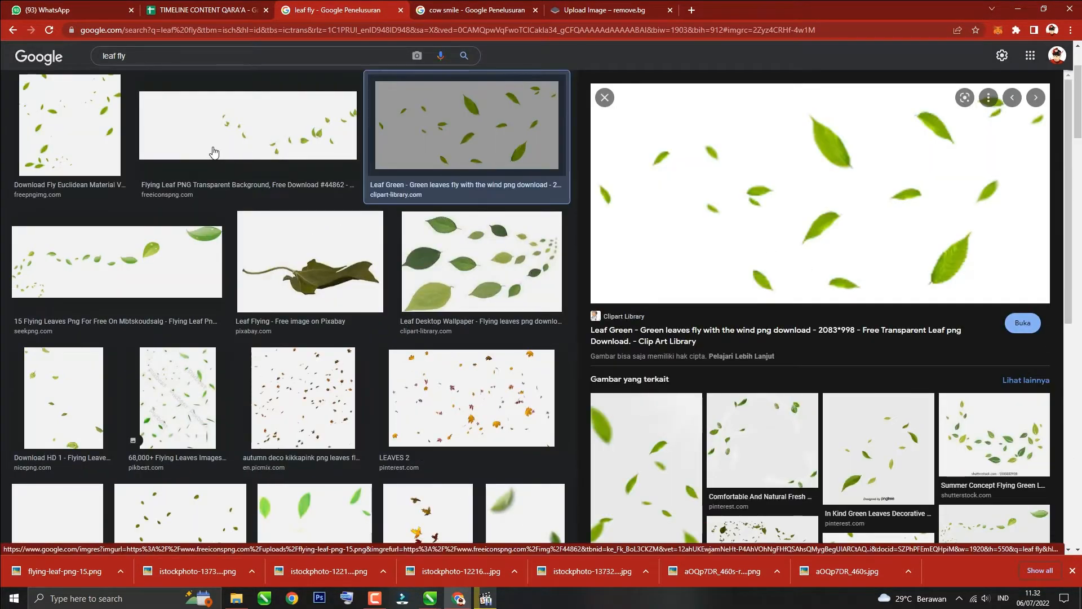
click(93, 138)
click(157, 264)
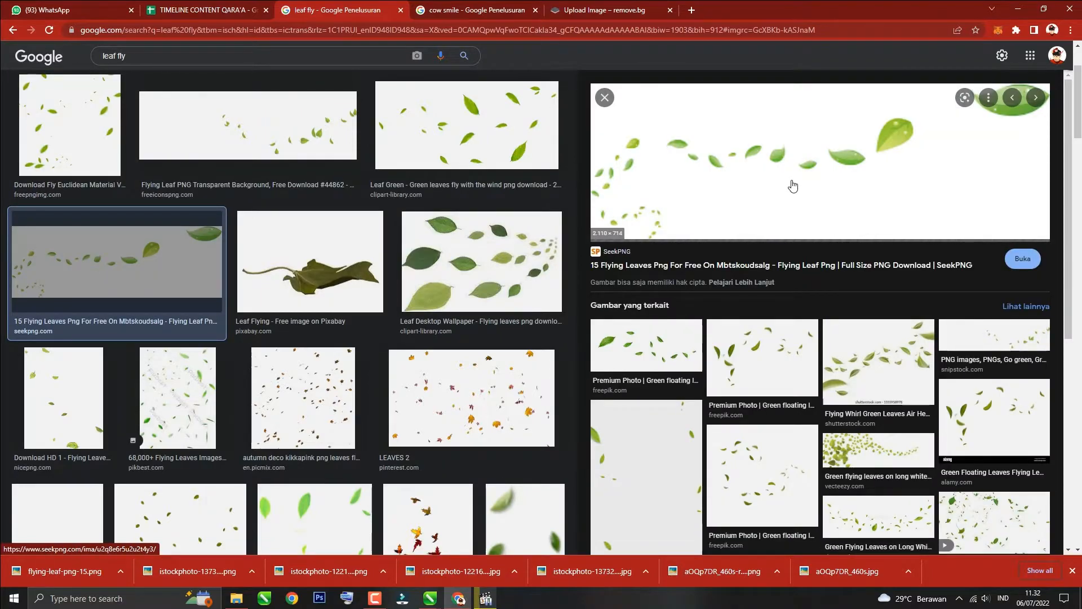
Step: Copy the SeekPNG flying leaves image and return to CorelDRAW
right_click(792, 186)
click(819, 296)
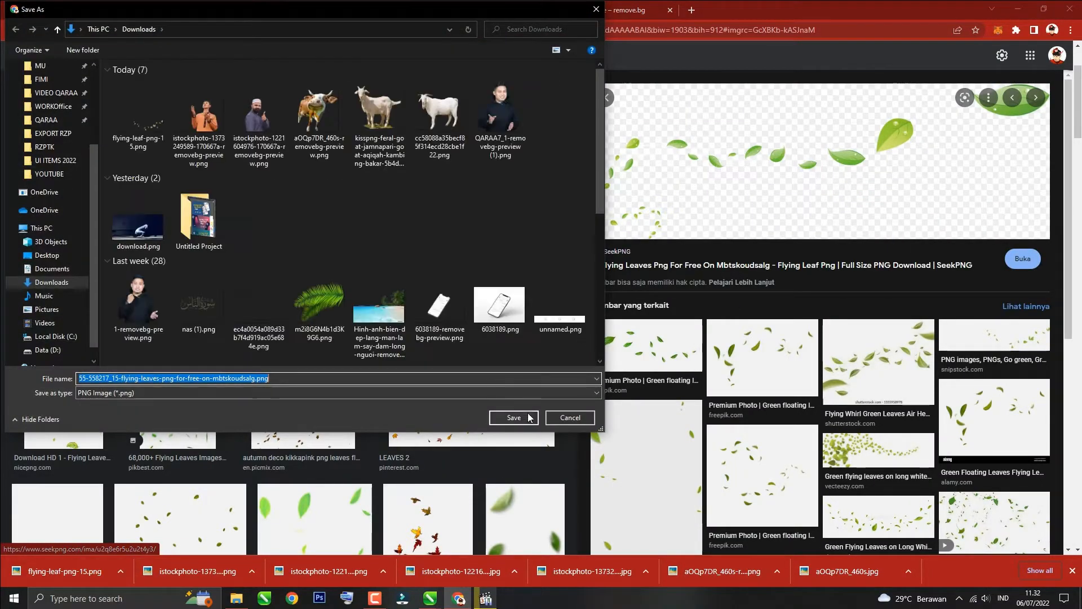
click(520, 417)
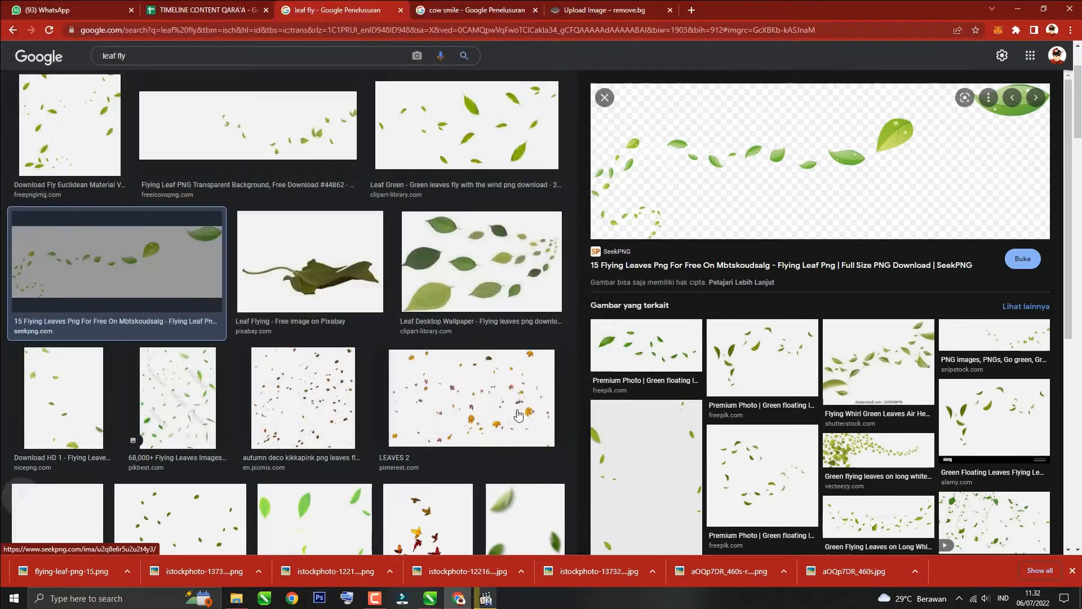
key(alt+Tab)
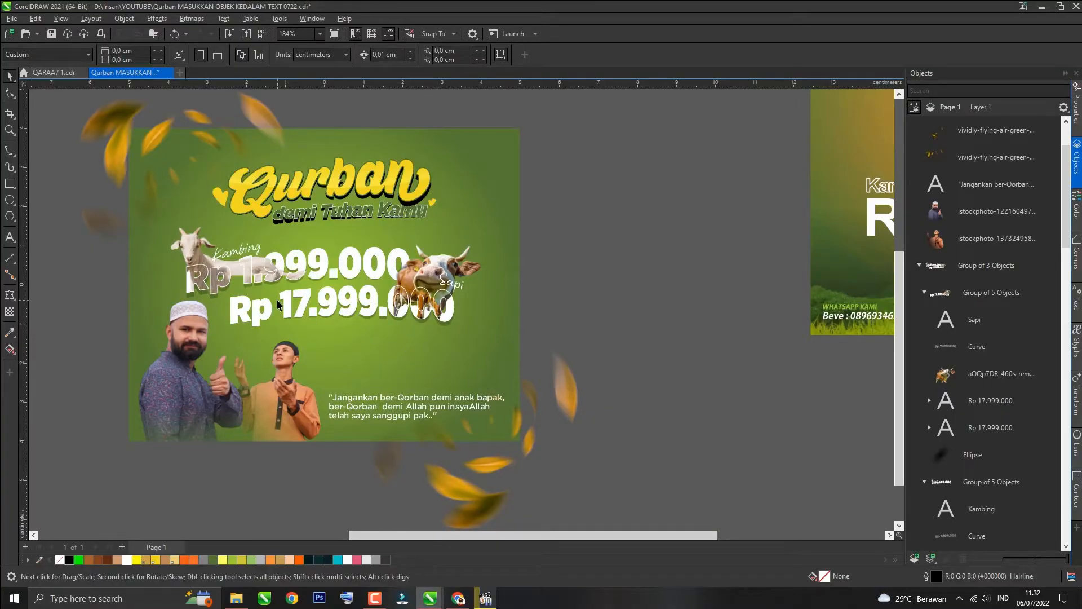
Step: Bring the flying leaves image into the poster, set its width to 8 cm and place it above the prices
key(ctrl+i)
double_click(546, 383)
key(Return)
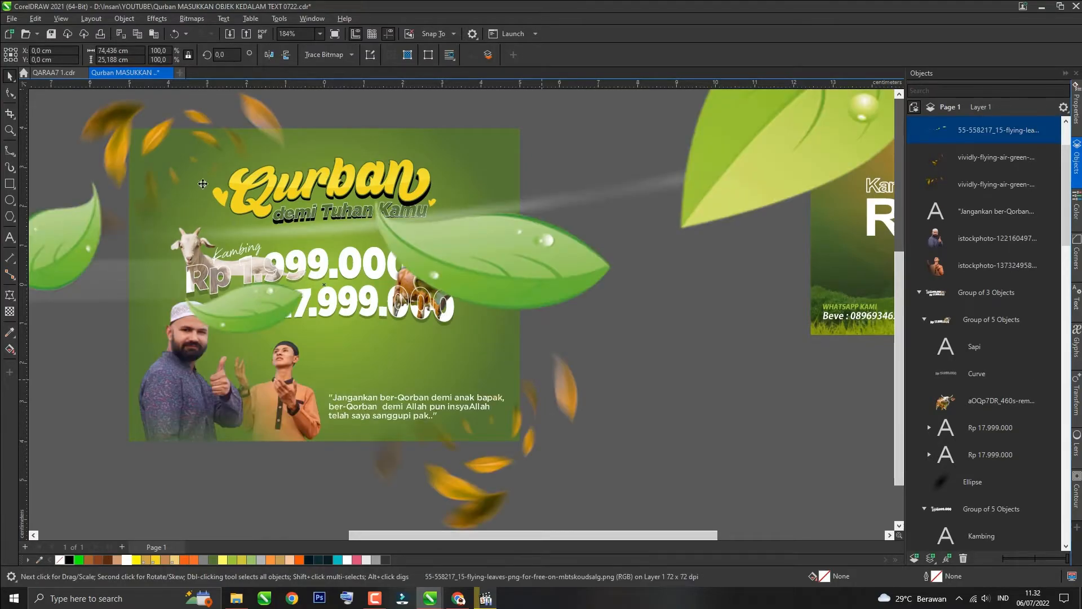
click(115, 51)
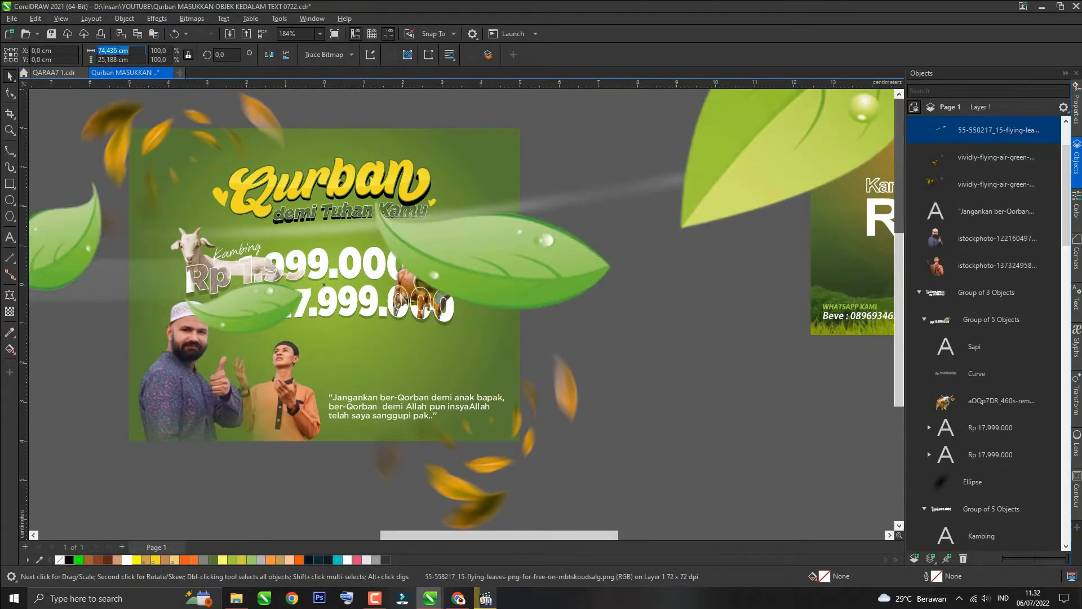
text(8)
key(Return)
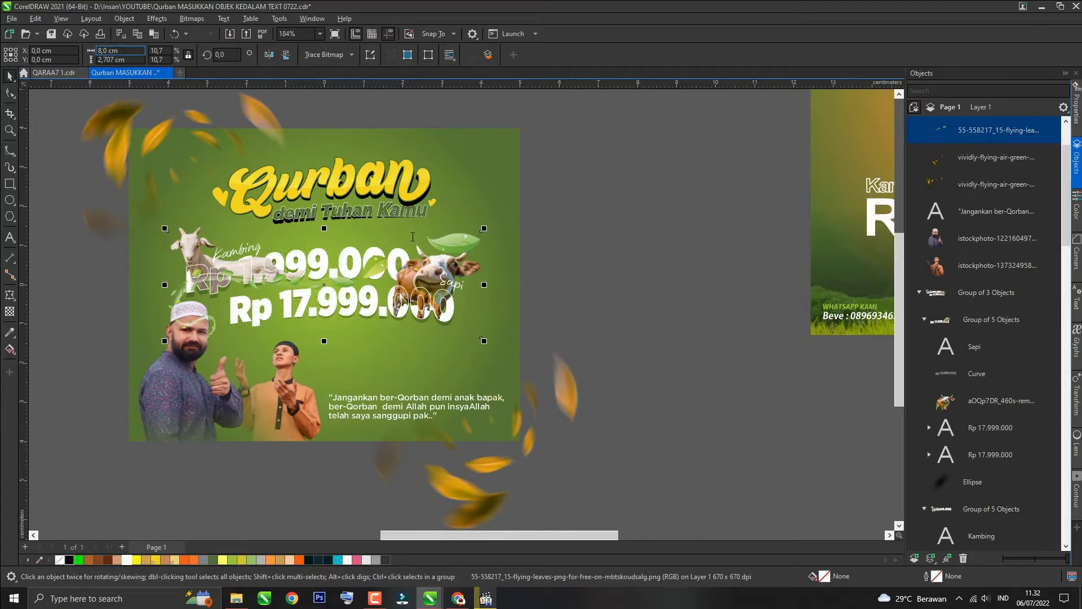
drag(461, 244, 507, 218)
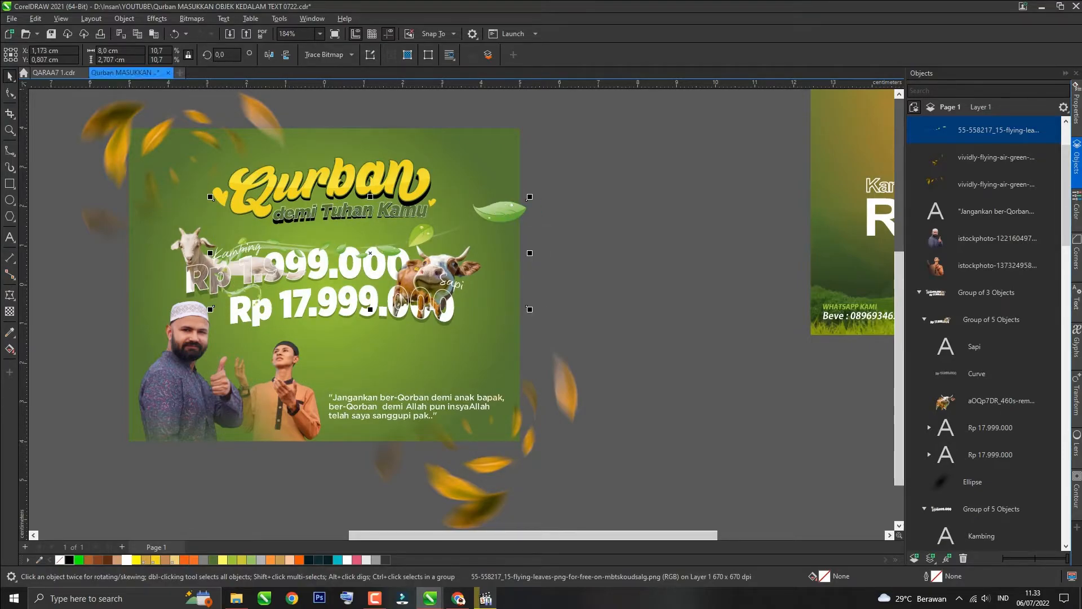
Step: Apply a Motion Blur to the leaves image with direction 163 and distance 64
click(125, 19)
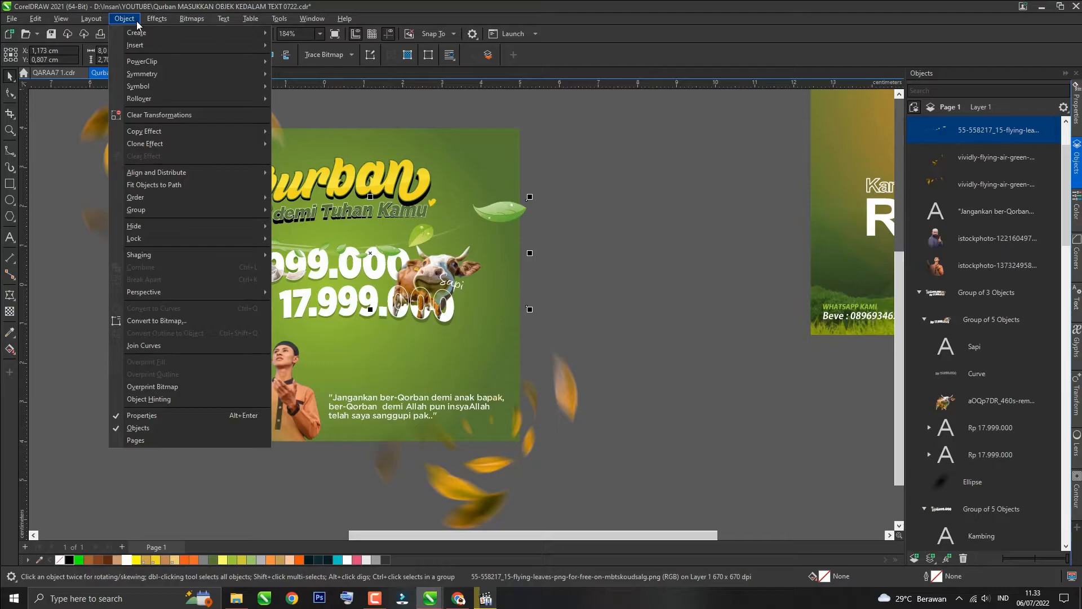
mouse_move(160, 22)
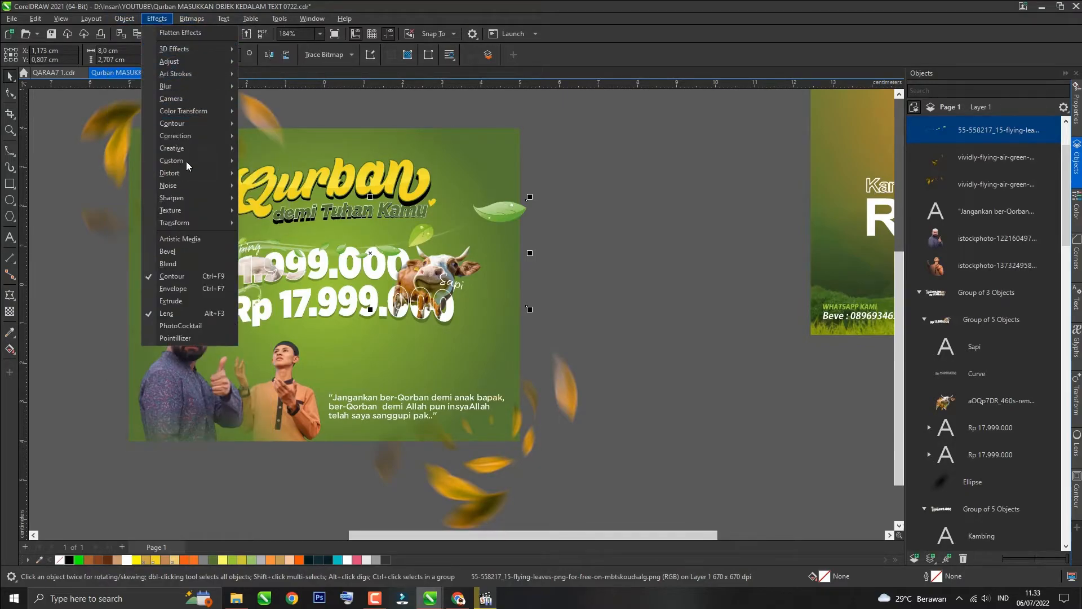
mouse_move(180, 89)
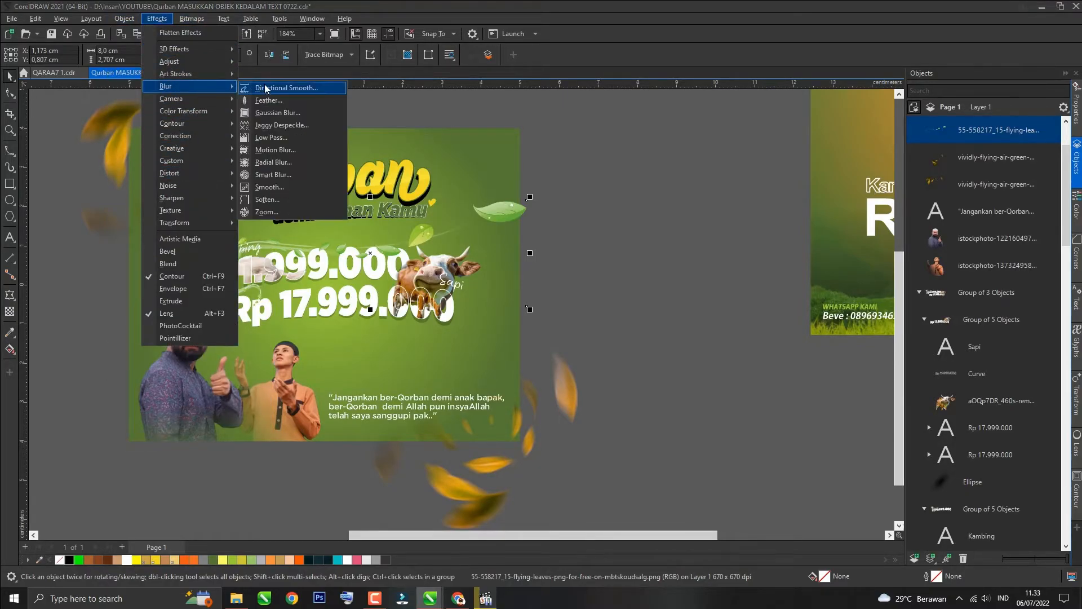
click(275, 150)
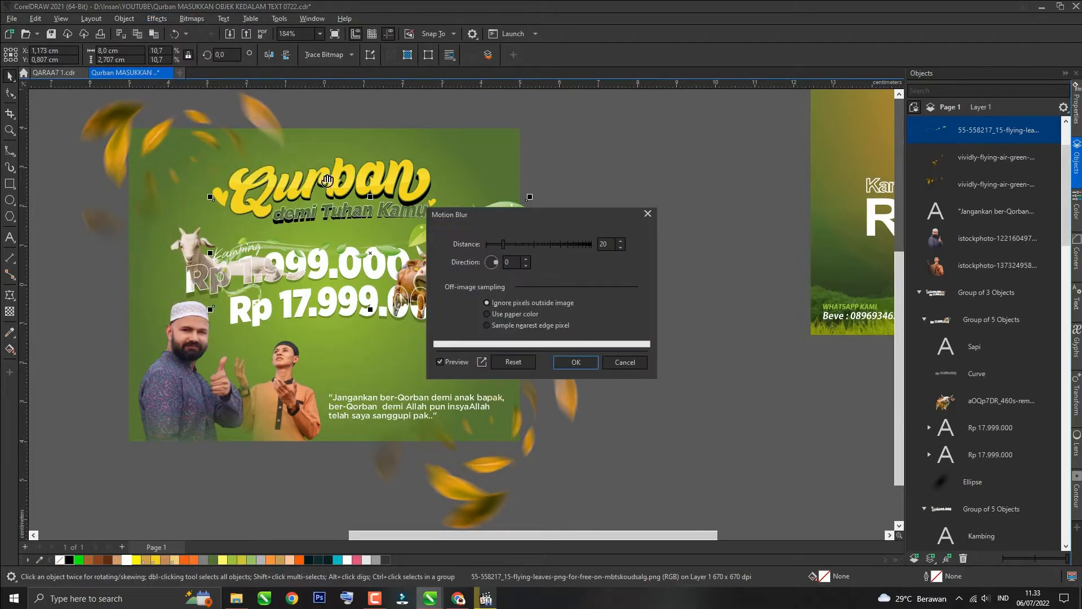
drag(484, 211, 610, 219)
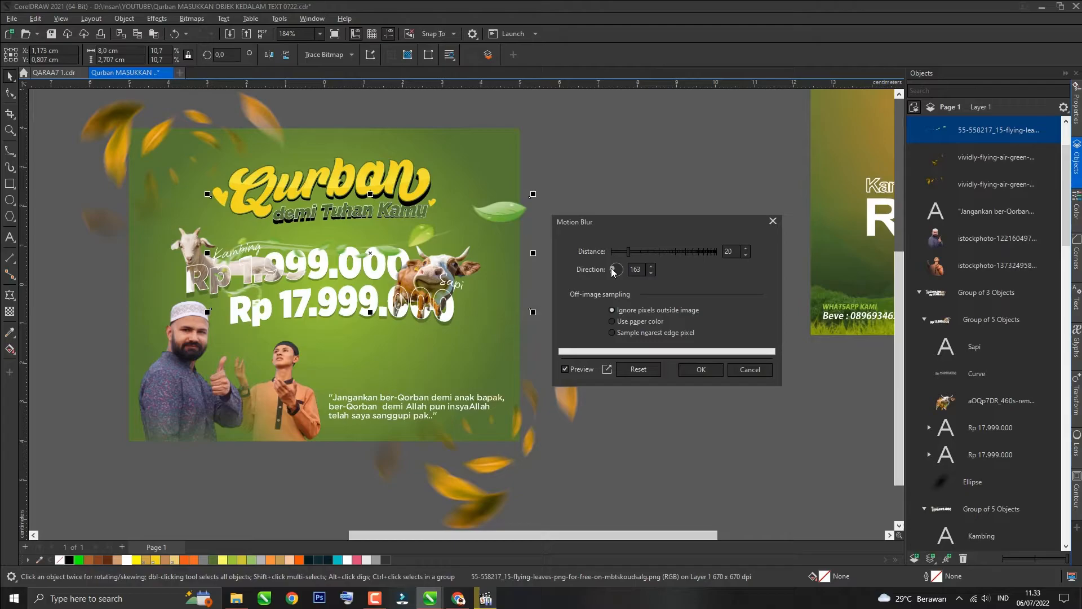
click(640, 252)
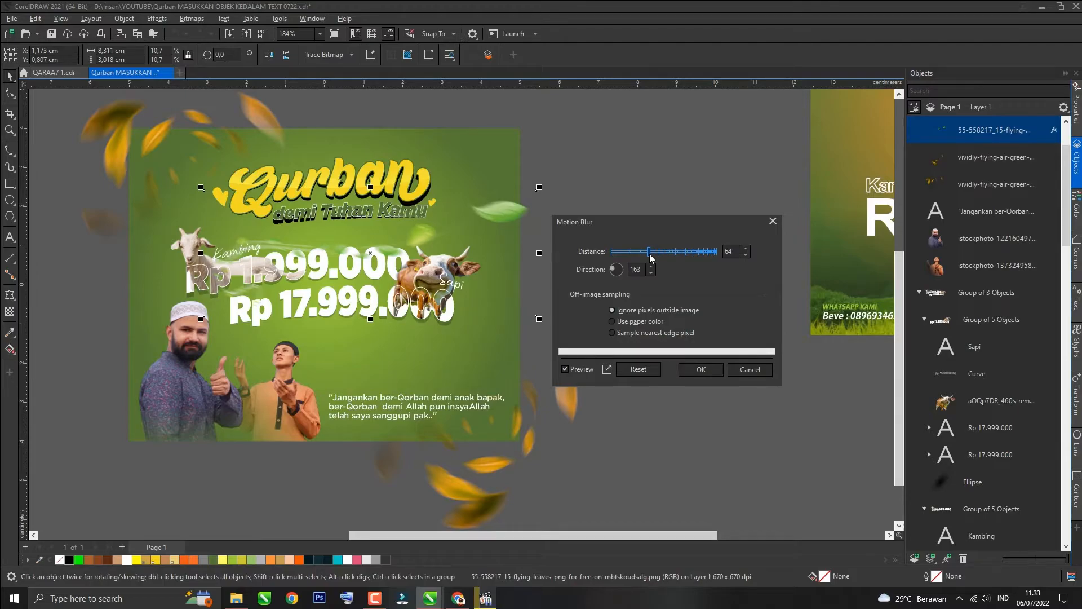
click(701, 370)
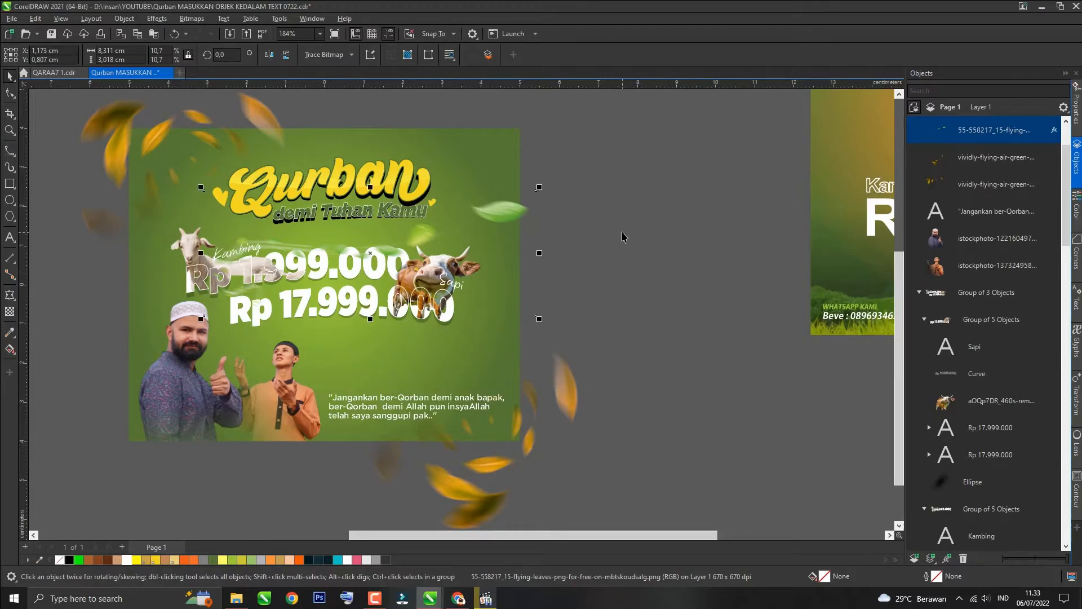
Step: Duplicate the blurred leaves, rotate the copy 180° and move it toward the poster's left side
click(593, 230)
key(ctrl+d)
click(287, 54)
drag(500, 254, 231, 342)
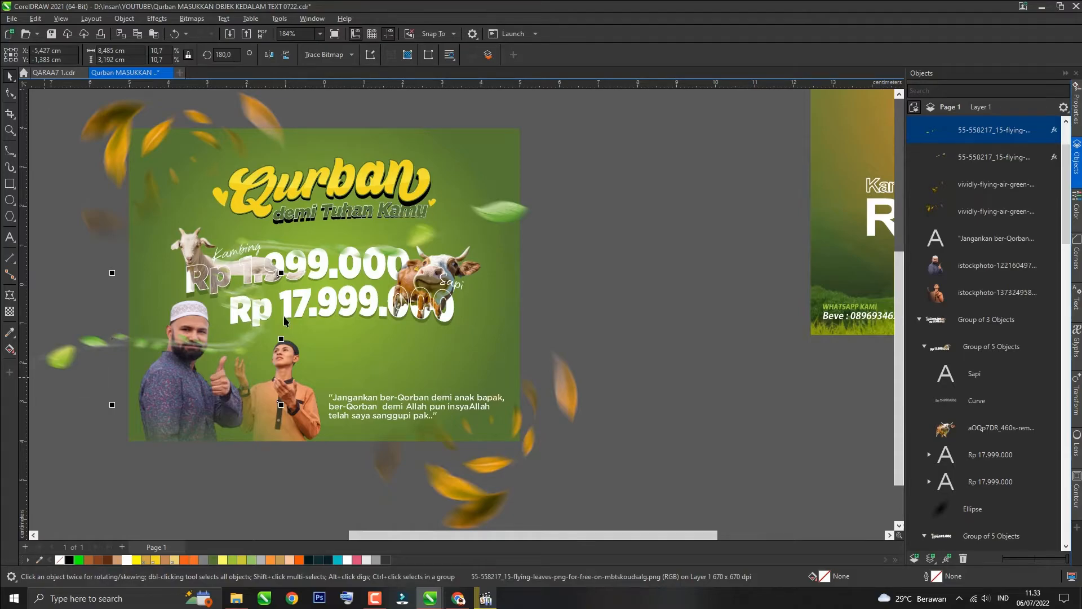
Step: Scale the leaves copy to about 4.1 cm wide and give it a fountain transparency
scroll(283, 321, down, 3)
drag(163, 343, 218, 327)
drag(110, 362, 224, 319)
drag(280, 300, 282, 326)
scroll(311, 346, up, 3)
click(10, 311)
drag(255, 277, 356, 286)
key(space)
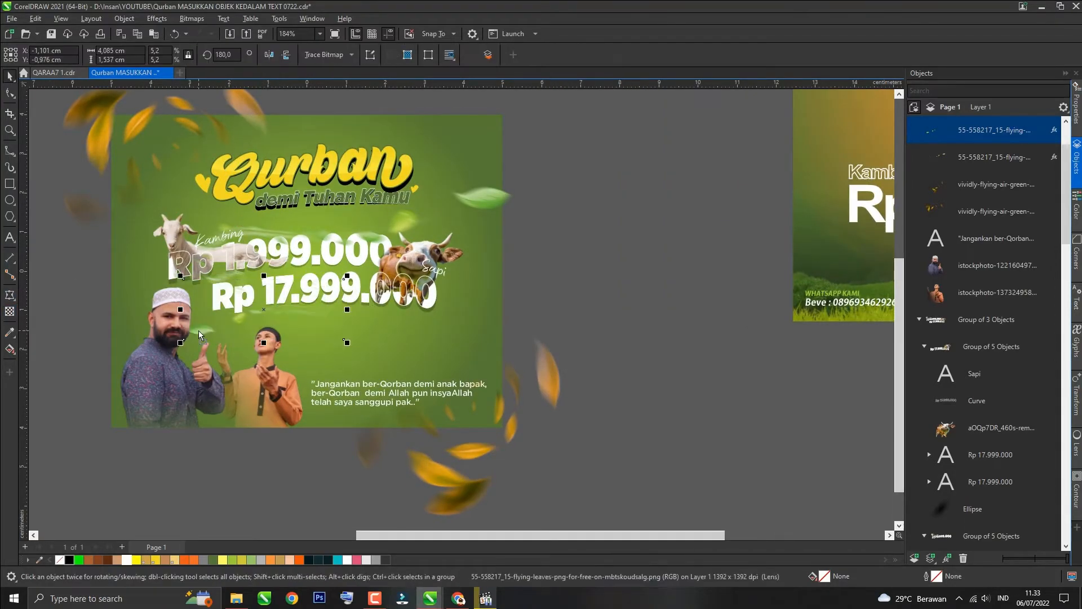
Step: Send the leaves copy to the back and reposition both leaf trails, placing the copy near the goat
key(shift+Page_Down)
click(199, 335)
click(365, 322)
drag(483, 207, 501, 195)
click(589, 199)
drag(330, 320, 240, 292)
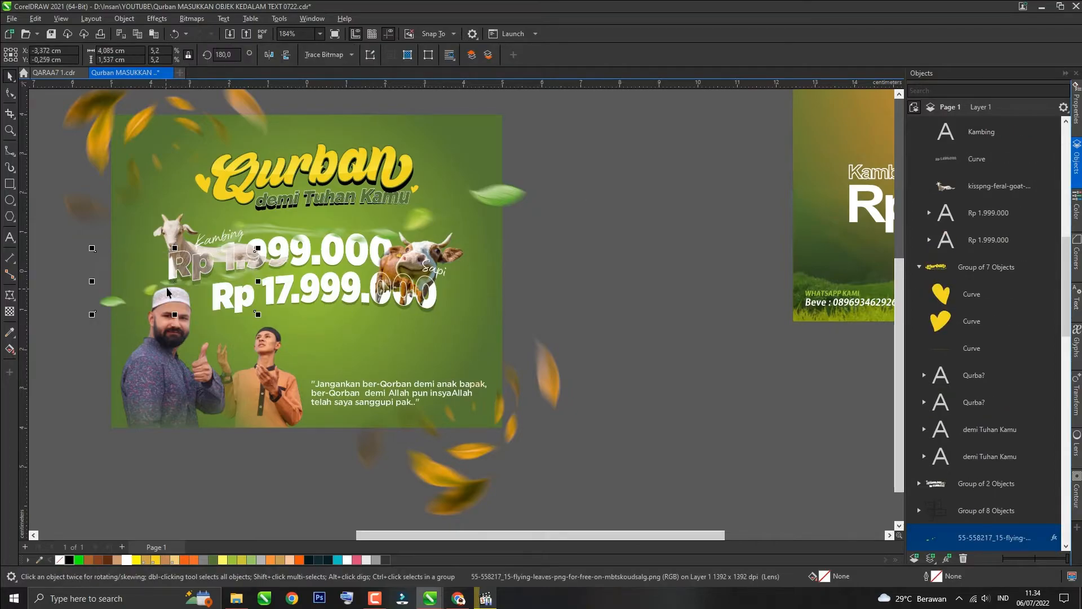
Step: Shift the leaves copy leftward and redraw its fountain transparency fading toward the left edge
drag(150, 255, 87, 261)
click(9, 311)
drag(206, 262, 98, 267)
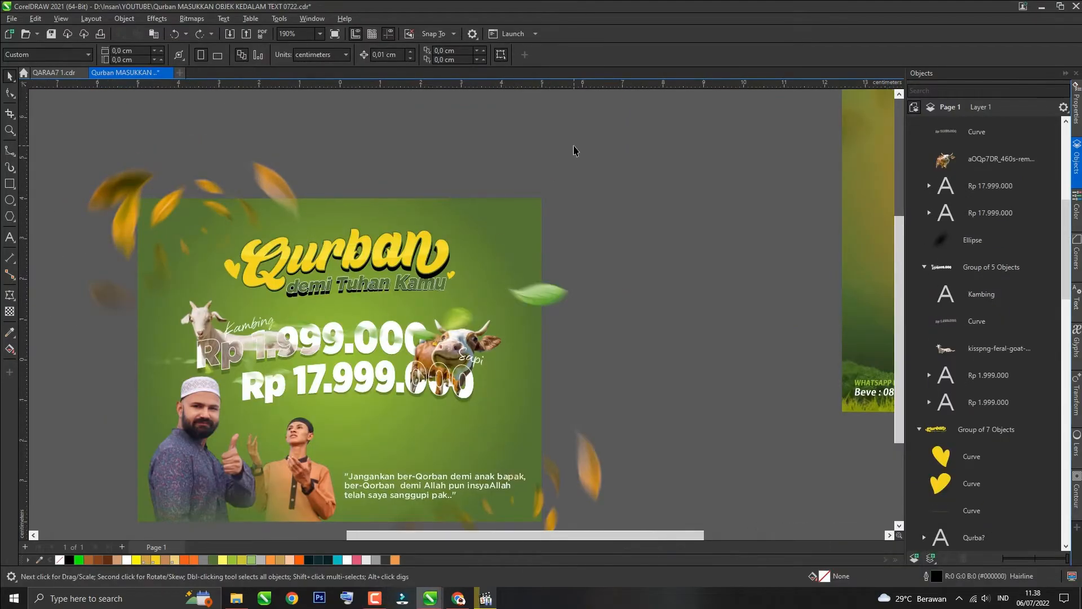
Step: Change the Qurban heading's fountain fill to a yellow-to-coral gradient angled at -90°
scroll(415, 286, up, 2)
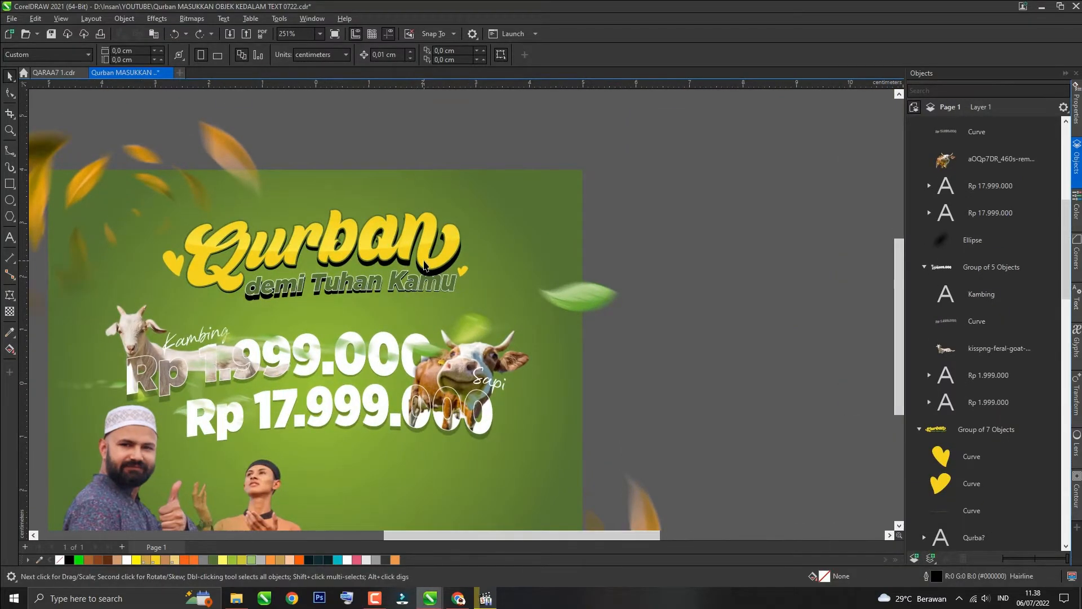
click(424, 262)
drag(431, 265, 437, 266)
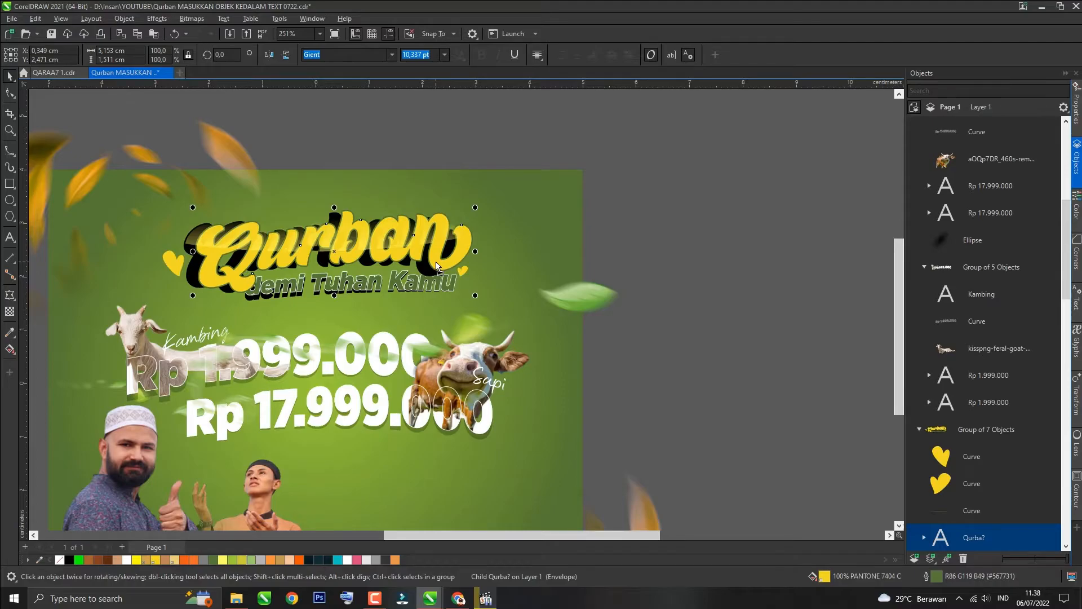
key(ctrl+z)
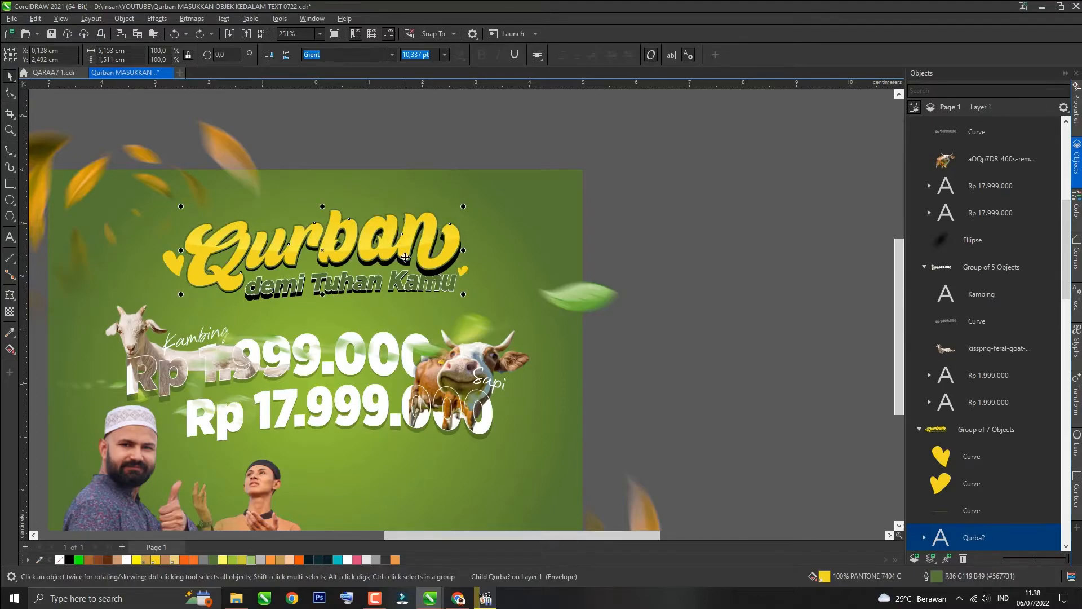
key(F11)
drag(429, 307, 485, 337)
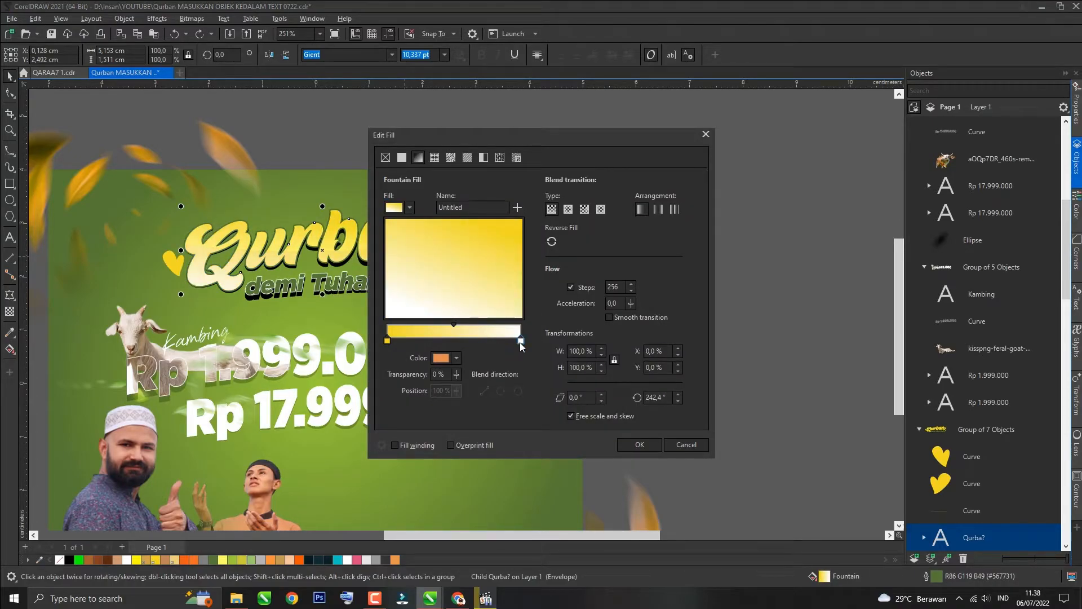
click(456, 359)
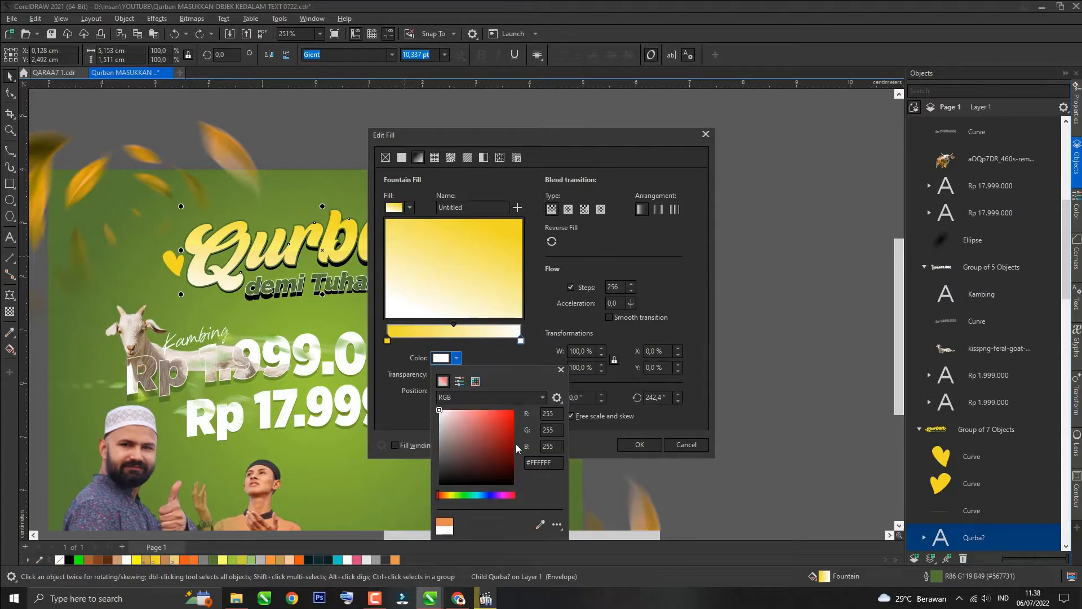
click(541, 526)
click(394, 559)
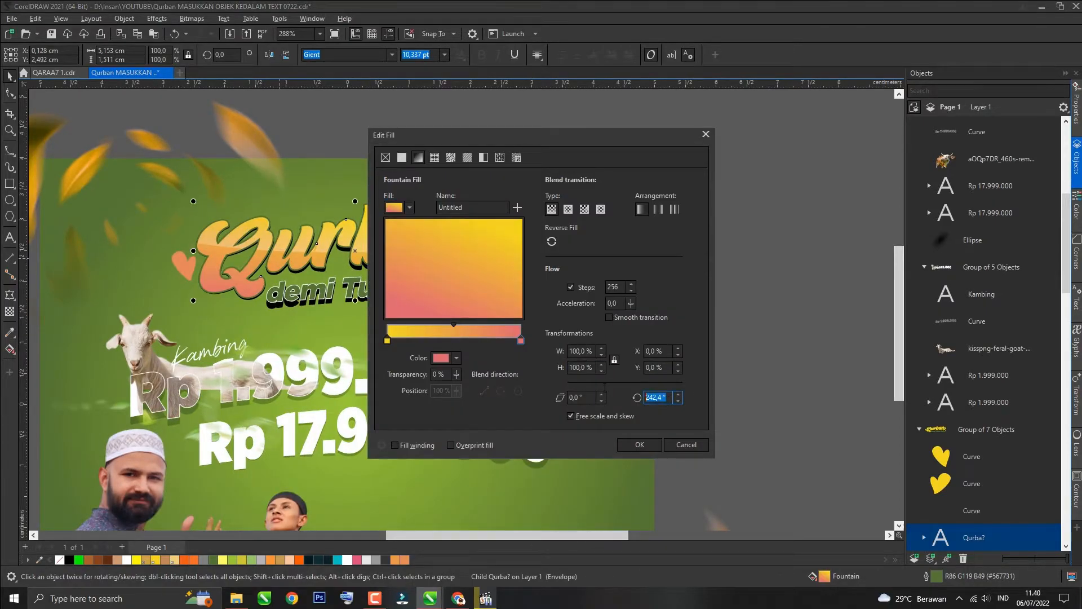
key(Return)
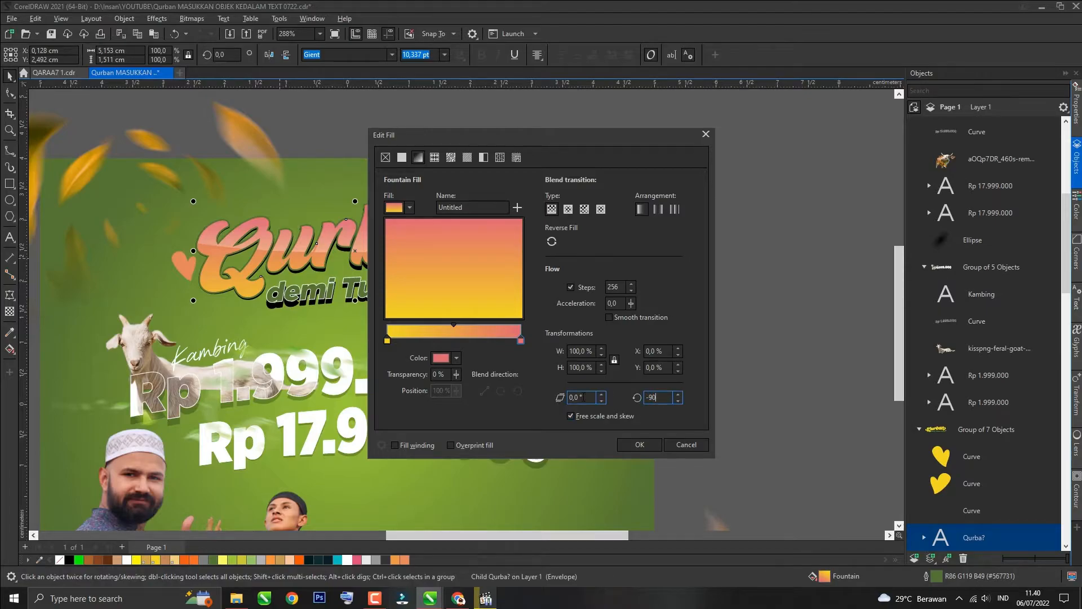
key(Return)
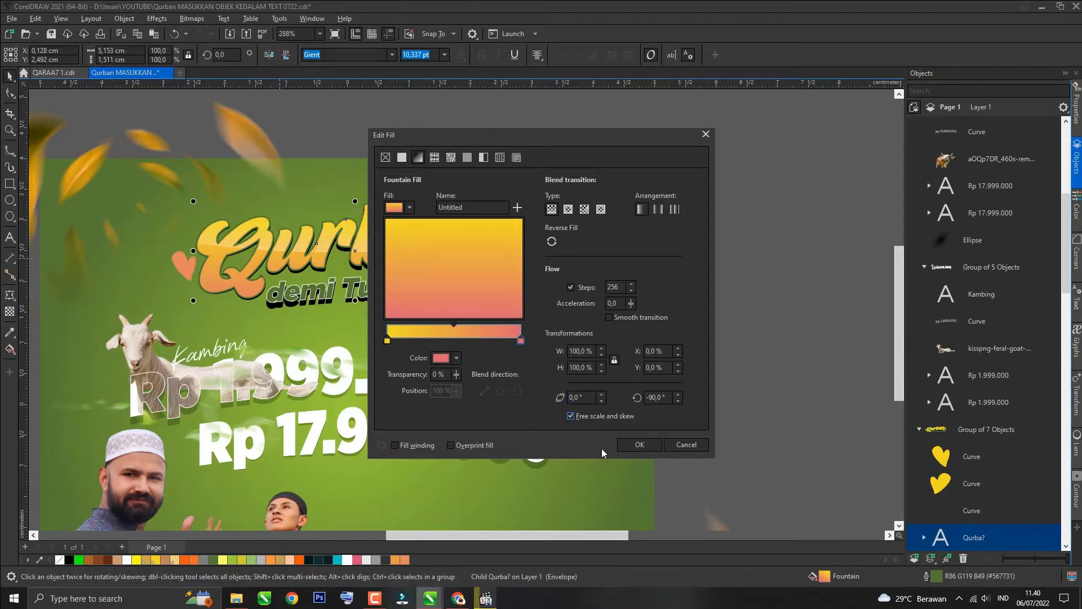
click(631, 445)
click(743, 309)
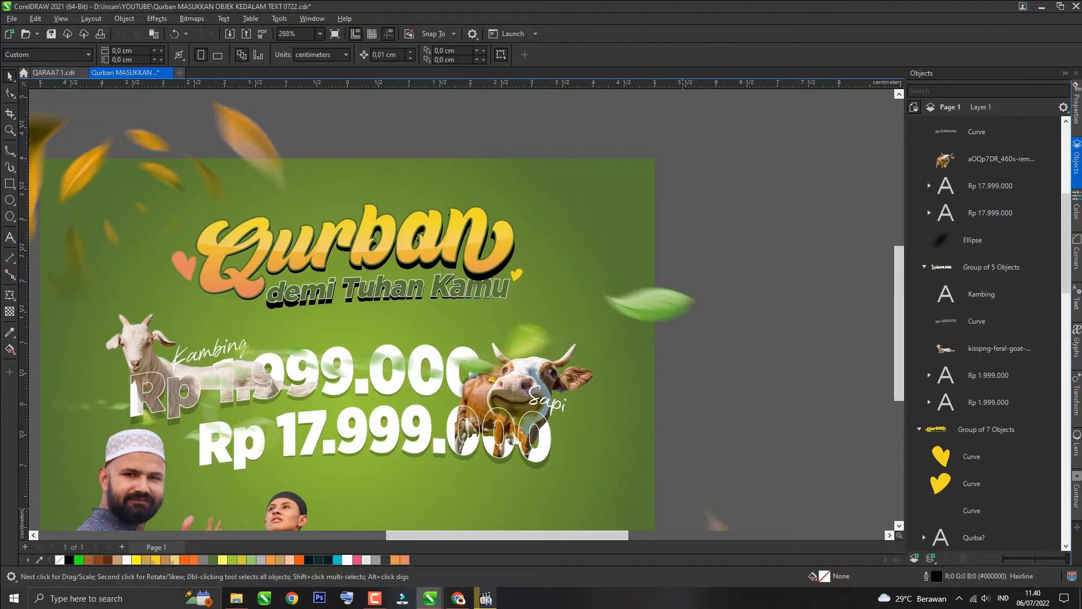
Step: Apply a green fountain fill angled at -90° to the 'demi Tuhan Kamu' subtitle
scroll(514, 303, down, 2)
scroll(513, 303, up, 3)
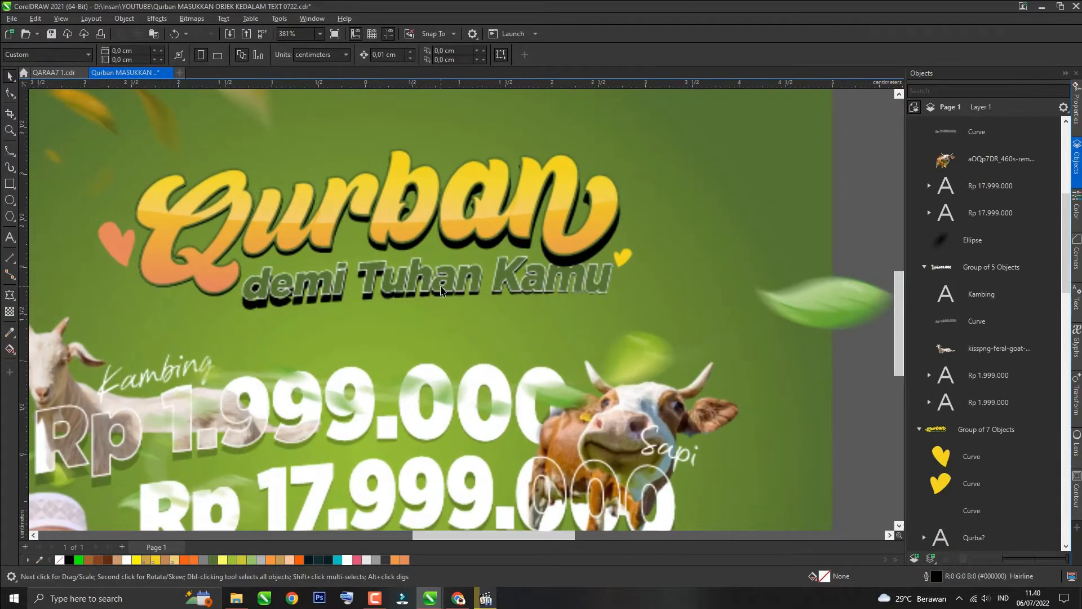
click(447, 289)
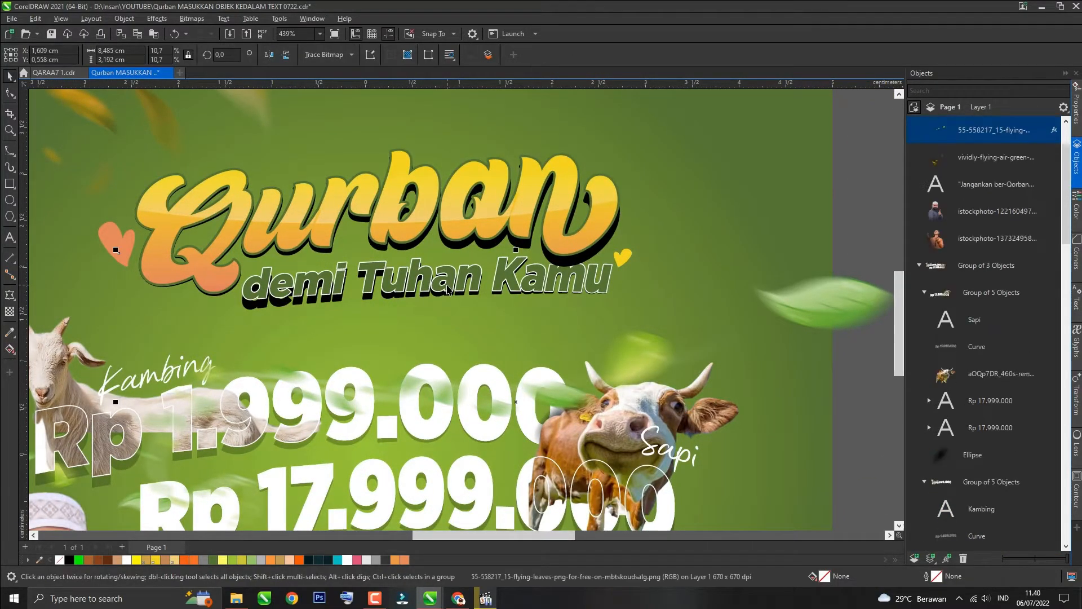
scroll(493, 302, down, 2)
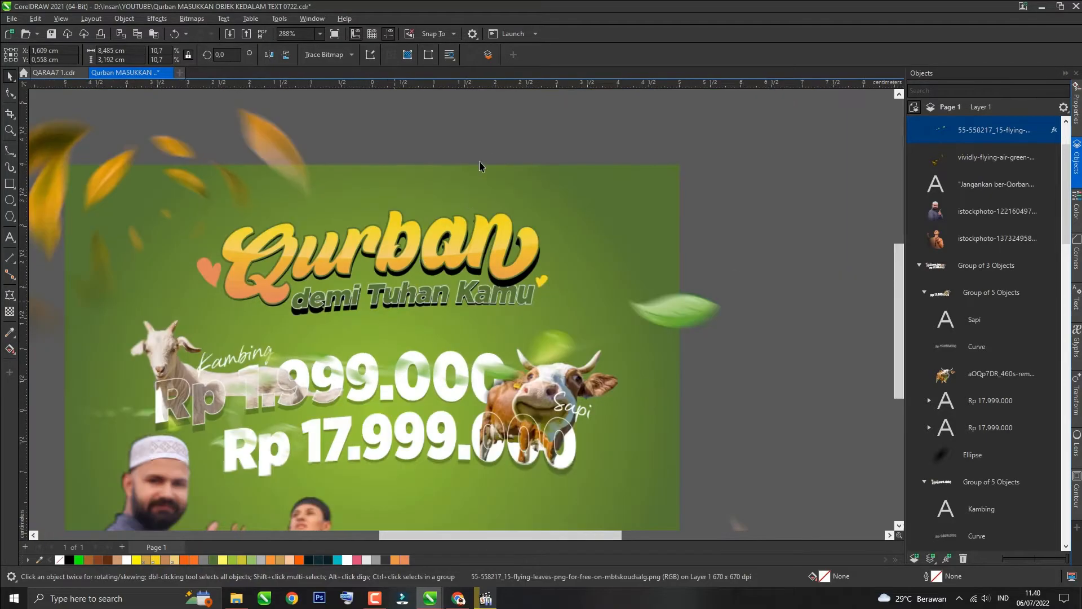
click(442, 262)
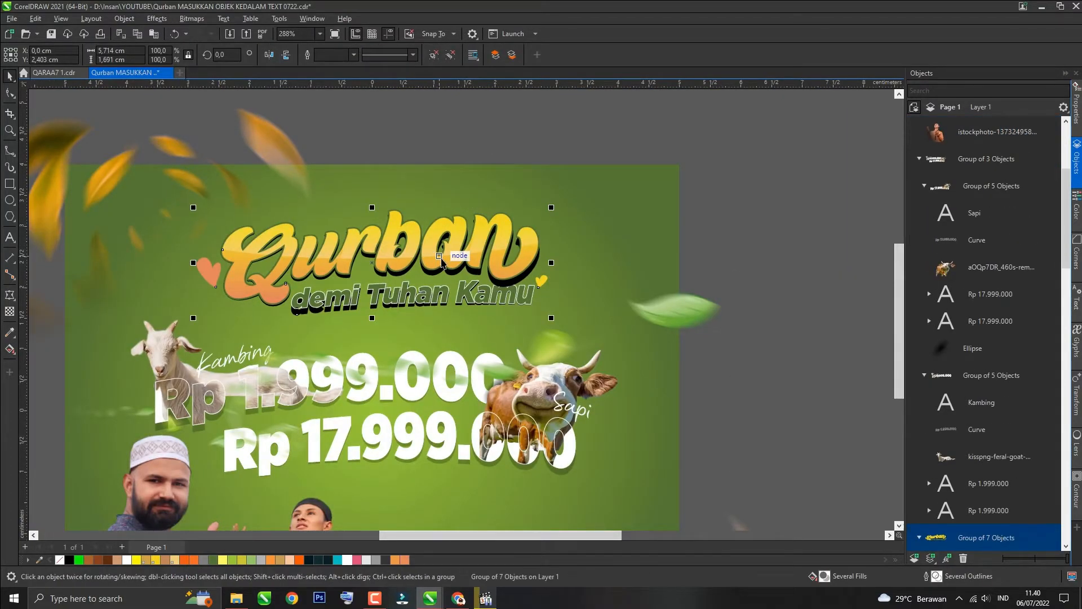
ctrl+click(469, 295)
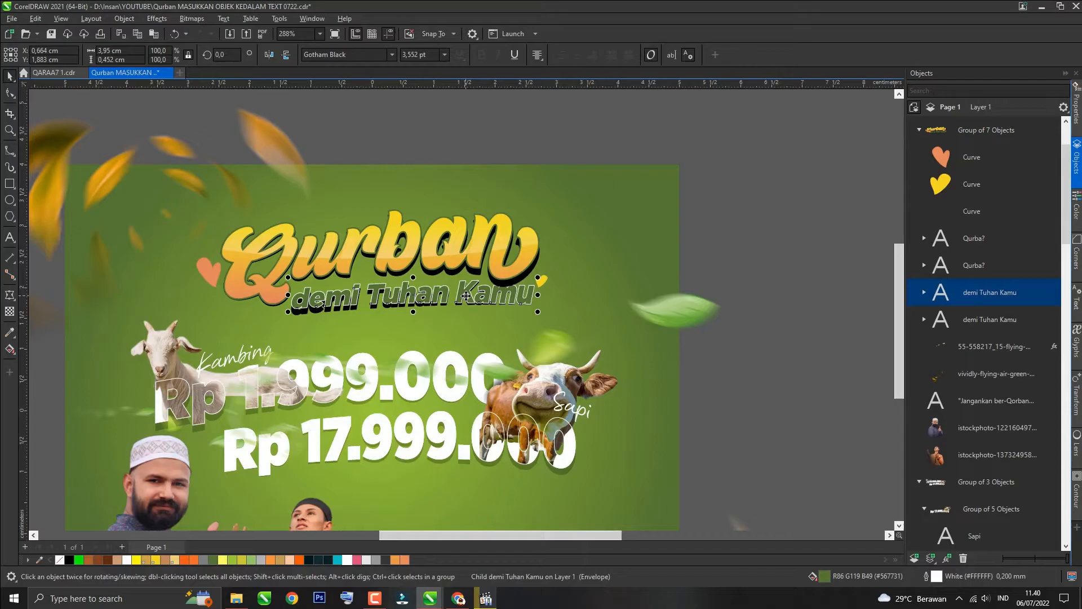
click(232, 560)
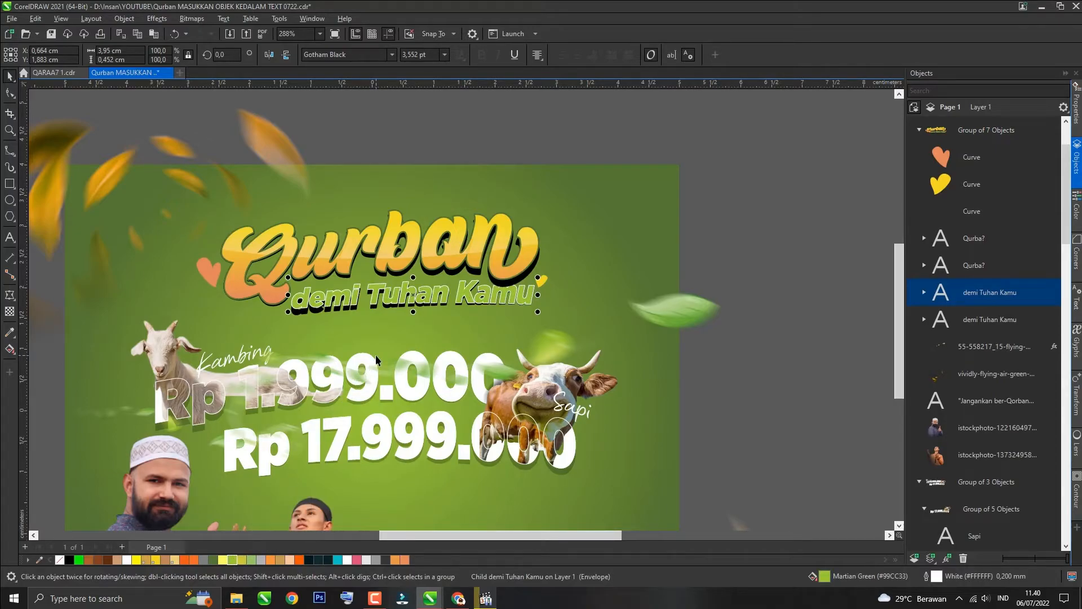
key(F11)
double_click(657, 398)
text(-90)
click(521, 340)
click(456, 358)
click(476, 381)
click(542, 429)
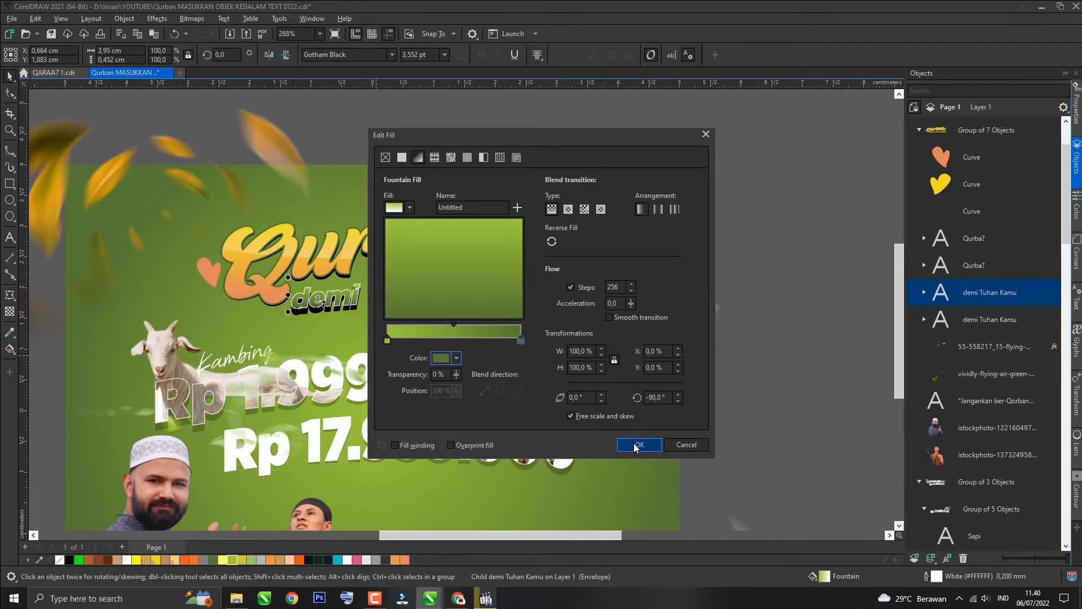
click(635, 448)
Step: Set the subtitle's outline width to 0.25 mm
scroll(410, 254, up, 3)
key(F12)
click(488, 232)
click(467, 283)
click(604, 401)
Step: Give the 'demi Tuhan Kamu' subtitle a pink-to-orange fountain fill angled at 90°
click(532, 193)
ctrl+click(456, 291)
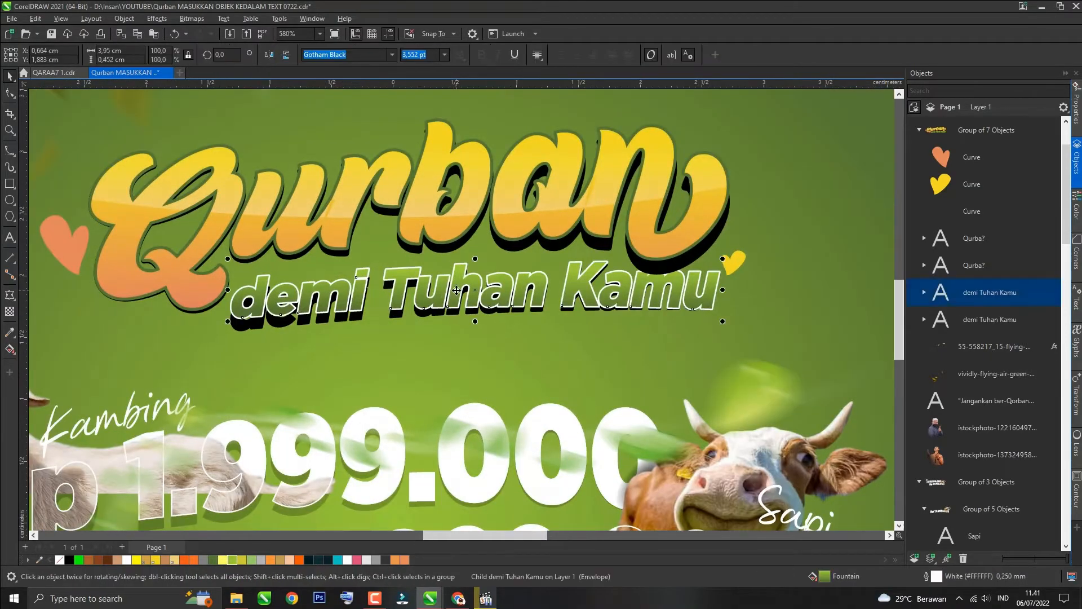
click(358, 561)
scroll(350, 435, down, 1)
key(F11)
drag(530, 136, 692, 127)
click(667, 349)
click(686, 459)
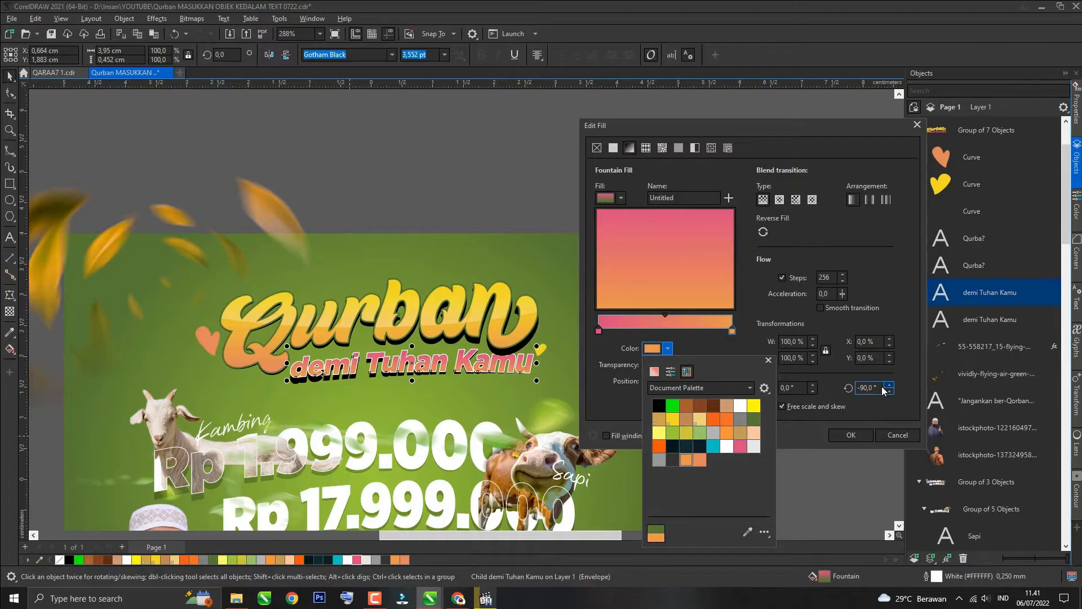
double_click(868, 387)
text(90)
click(851, 435)
Step: Change the Qurban heading text's outline colour and width in the Outline Pen settings
scroll(385, 335, up, 2)
key(Escape)
ctrl+click(276, 341)
key(F12)
click(488, 216)
click(493, 314)
click(488, 232)
click(488, 232)
click(488, 231)
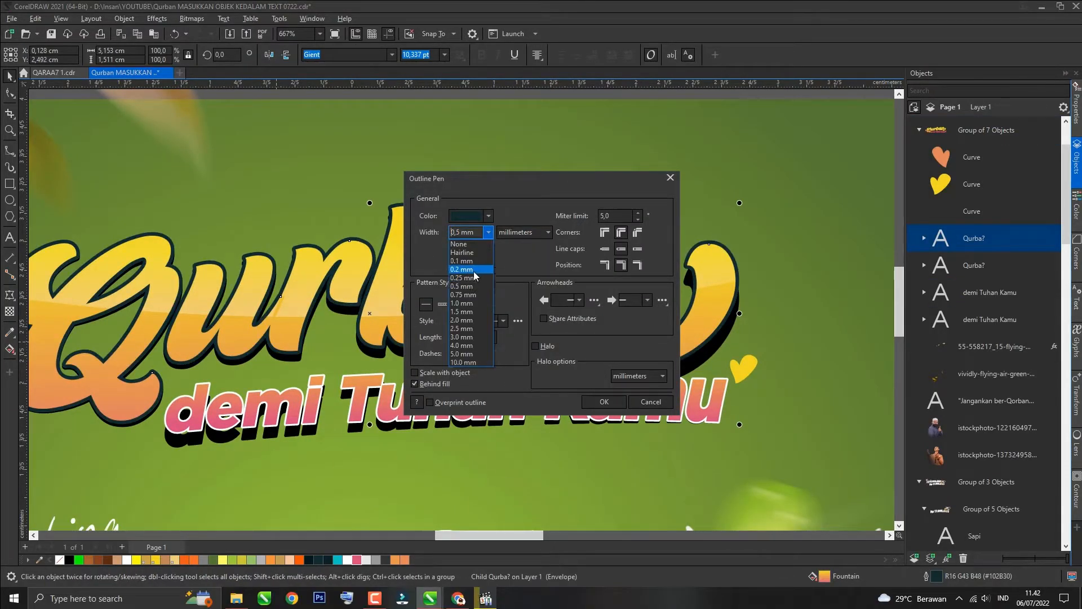
click(477, 298)
click(604, 401)
Step: Give the second Qurban text layer the same outline width
drag(406, 342, 592, 306)
click(592, 306)
key(F3)
click(971, 268)
key(F12)
click(488, 232)
click(477, 295)
click(604, 401)
Step: Fill both heart shapes beside the heading with white
click(526, 182)
ctrl+click(346, 302)
click(127, 560)
ctrl+click(598, 305)
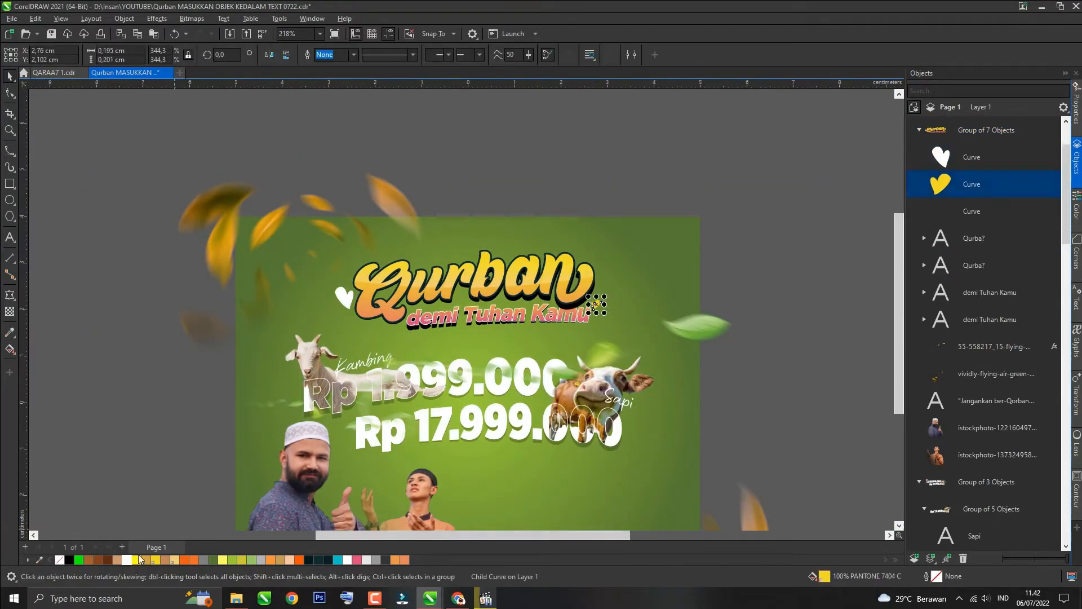
click(127, 559)
Step: Set the subtitle's outline width to 0.5 mm
ctrl+click(491, 333)
key(F12)
click(488, 232)
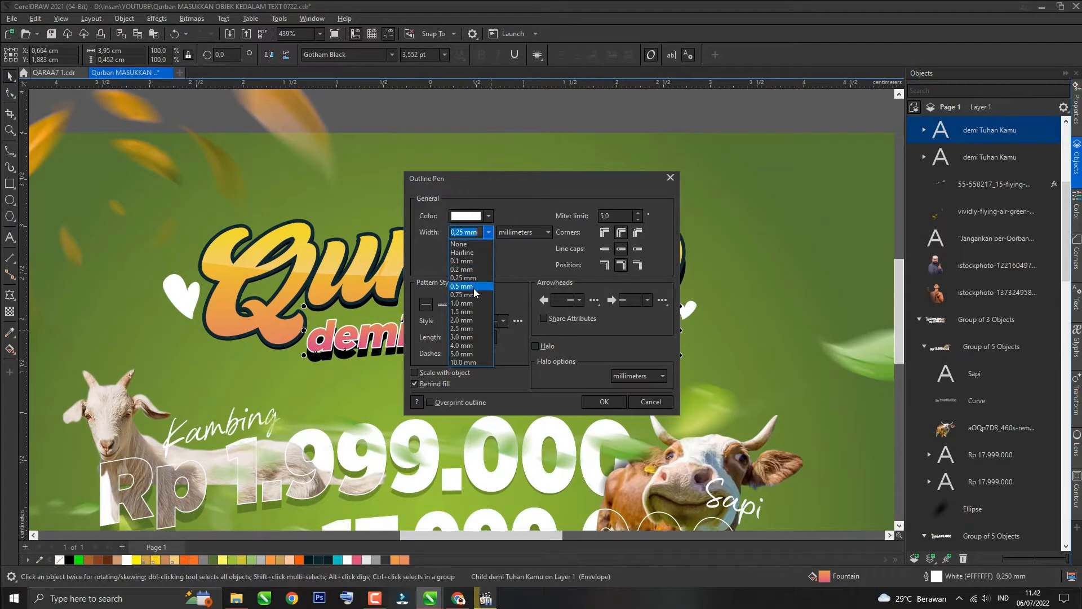
click(473, 286)
click(591, 403)
Step: Reposition the flying leaves decoration near the poster's upper-left corner
scroll(404, 404, down, 3)
click(529, 189)
scroll(530, 189, down, 2)
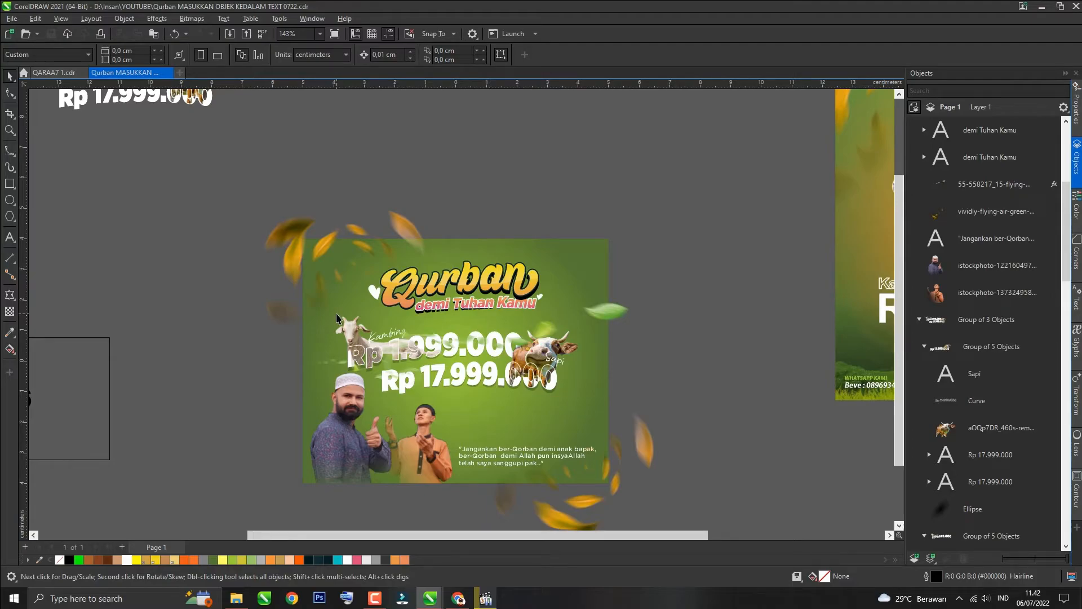
mouse_move(295, 234)
mouse_down()
mouse_move(275, 222)
mouse_move(276, 244)
mouse_up()
click(276, 242)
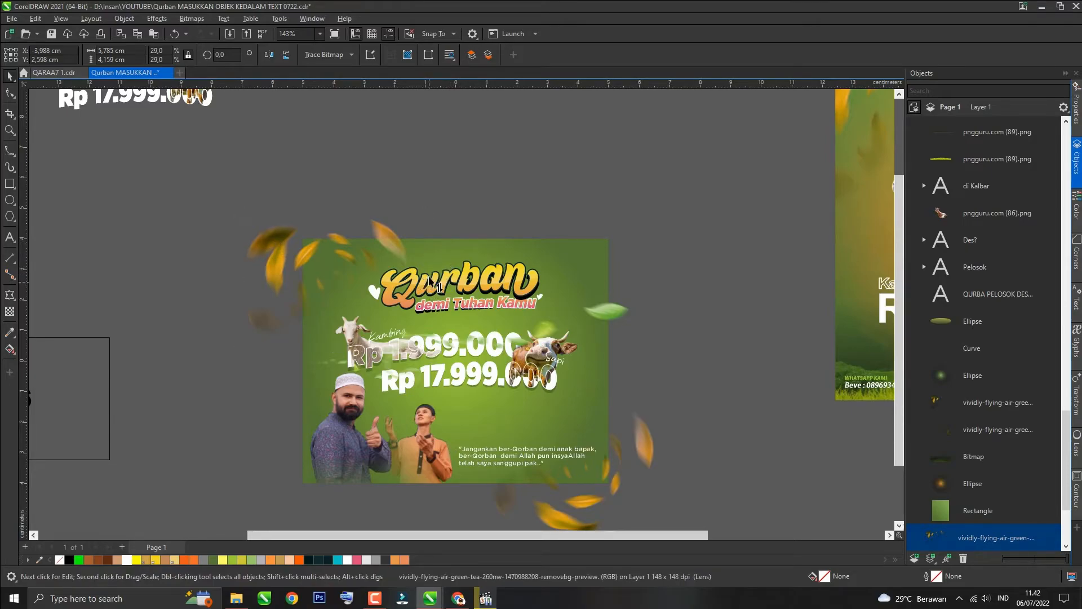
drag(429, 283, 433, 260)
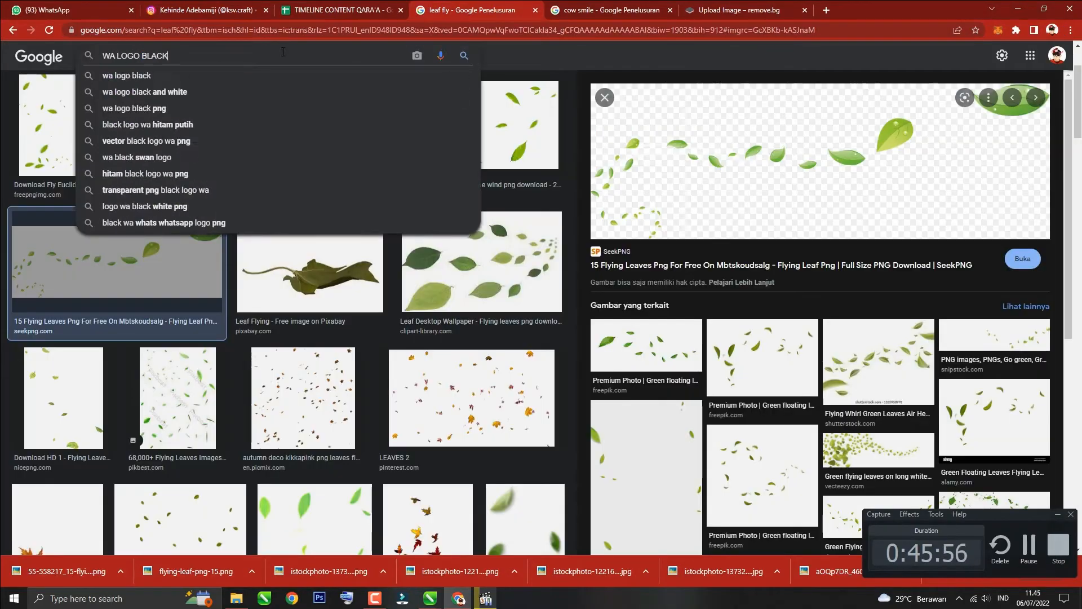
Step: Save the WhatsApp logo image and search Google Images for bank and transfer logos
key(Return)
click(283, 186)
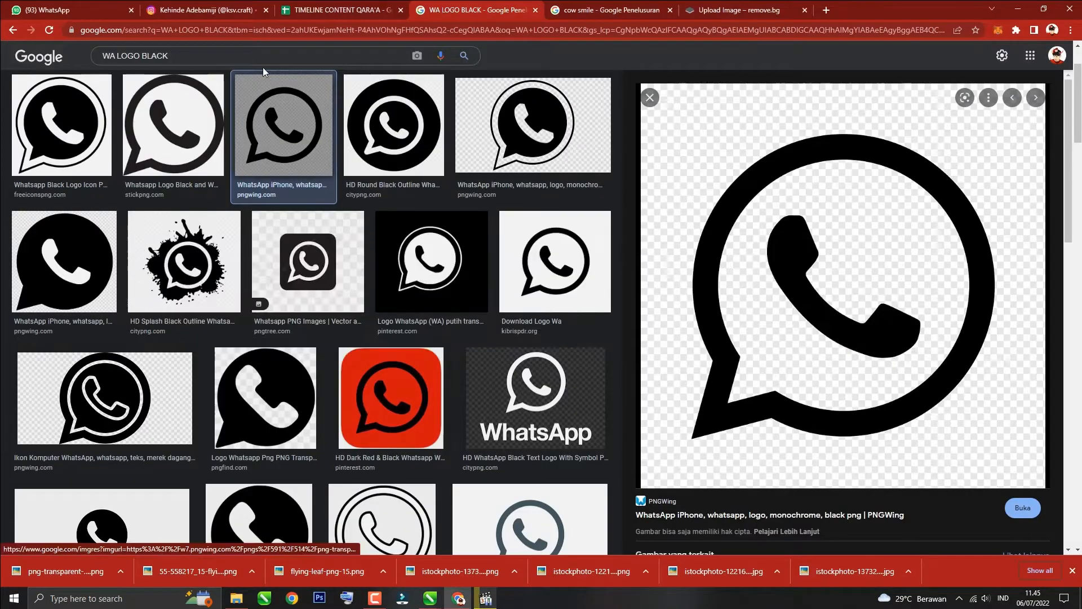
double_click(109, 56)
text(BANK)
key(Return)
double_click(111, 68)
text(TRANSFER)
key(Return)
scroll(458, 465, down, 10)
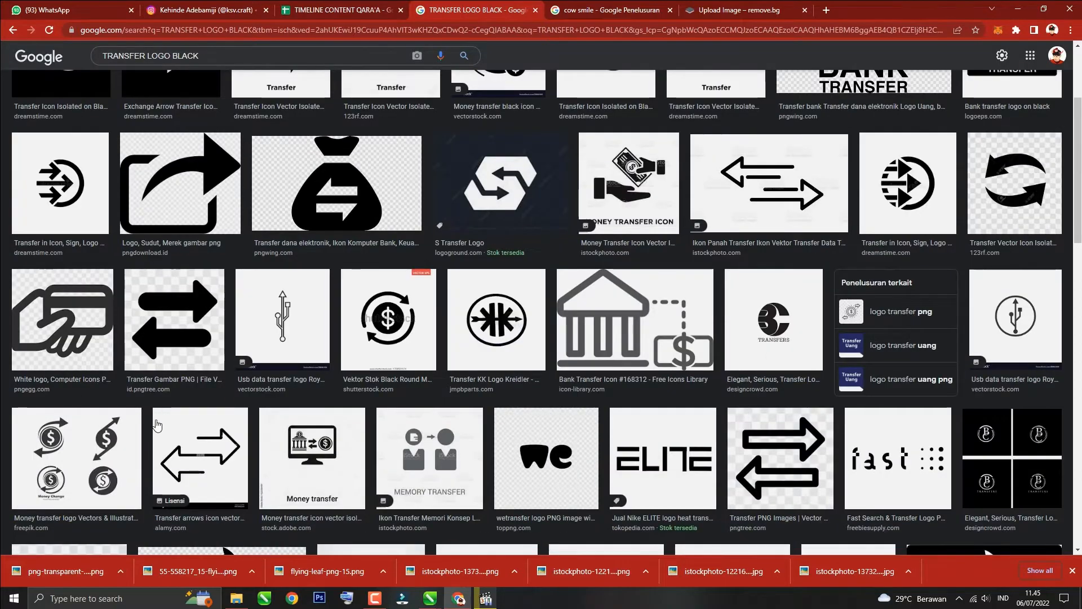
Step: Search Google Images for an ATM card logo and save a credit card icon image
double_click(110, 54)
text(ATM CARD)
key(Return)
click(526, 216)
click(706, 433)
scroll(316, 338, down, 14)
right_click(732, 163)
click(760, 272)
key(Return)
scroll(394, 281, down, 6)
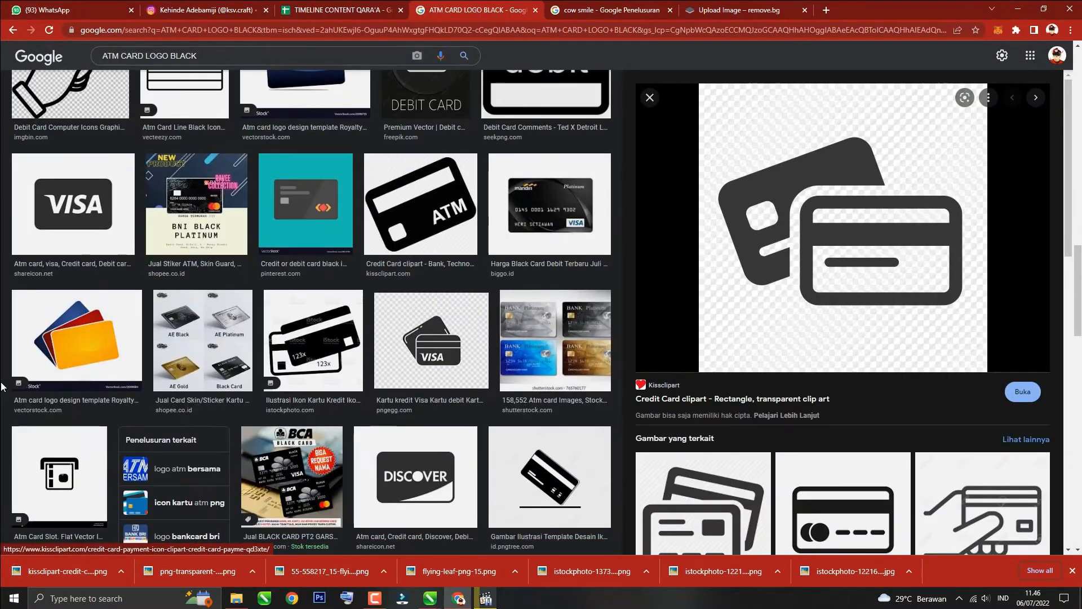
Step: Search Google Images for black address and office icons
triple_click(135, 55)
text(ADDRESS ICON BLACK)
key(Return)
double_click(137, 68)
text(OFFICE)
key(Return)
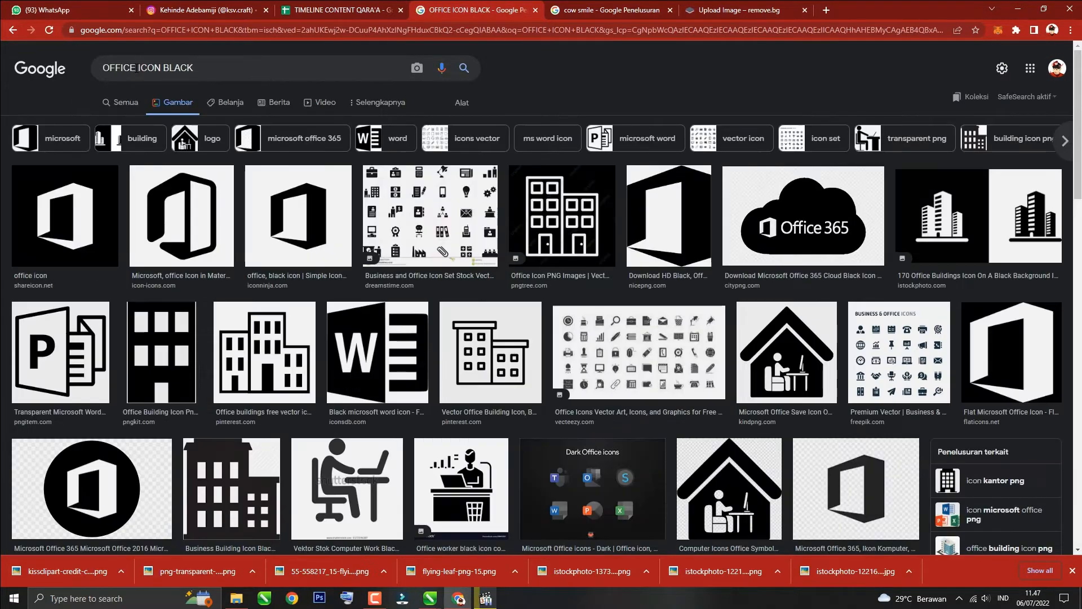
Step: Search for an address icon and save two address icon images
scroll(394, 282, down, 10)
double_click(122, 55)
text(ADREESS)
key(Return)
click(815, 216)
right_click(834, 241)
click(514, 417)
key(alt+Tab)
Step: Return to the poster and trace the imported address pin bitmap into curves
key(alt+Tab)
click(550, 265)
right_click(772, 226)
click(800, 334)
click(514, 418)
key(alt+Tab)
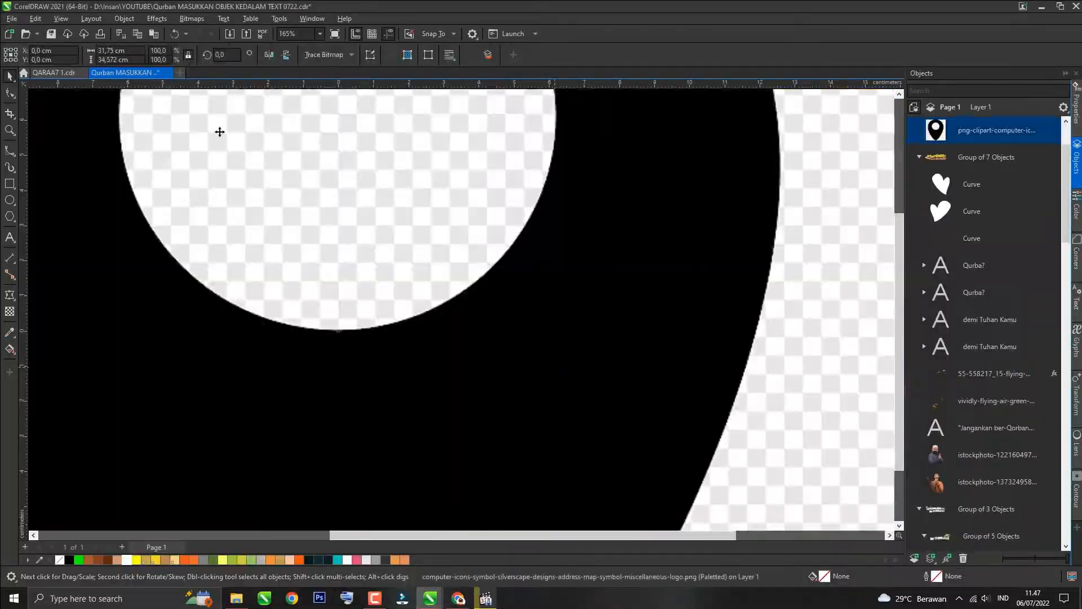
key(ctrl+b)
drag(547, 267, 494, 267)
drag(547, 285, 599, 286)
click(577, 339)
click(731, 454)
Step: Trace the WhatsApp logo bitmap into curves with PowerTRACE
ctrl+click(656, 402)
key(ctrl+x)
key(ctrl+v)
drag(338, 331, 570, 353)
click(621, 271)
key(ctrl+b)
drag(546, 267, 495, 267)
drag(546, 283, 599, 284)
drag(546, 300, 600, 300)
click(577, 339)
click(191, 18)
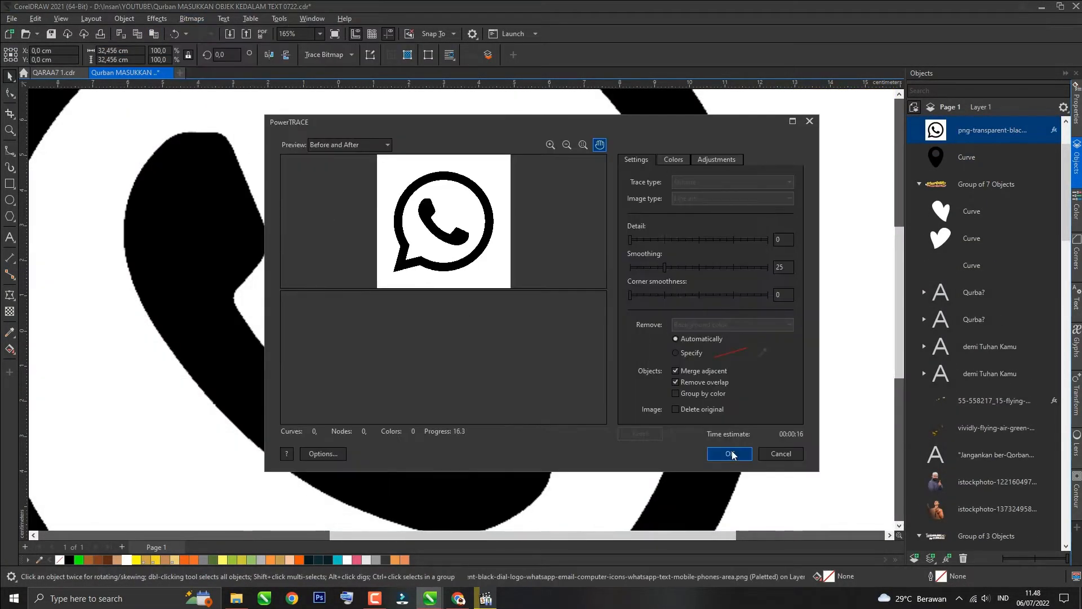
click(731, 453)
Step: Remove the WhatsApp trace's background, fill the icon black and resize it to 1 cm
scroll(406, 348, down, 1)
ctrl+click(489, 319)
key(ctrl+x)
key(Delete)
click(70, 559)
double_click(108, 50)
text(1)
Step: Import the credit card icon, trace it and resize it to 1 cm wide
key(ctrl+i)
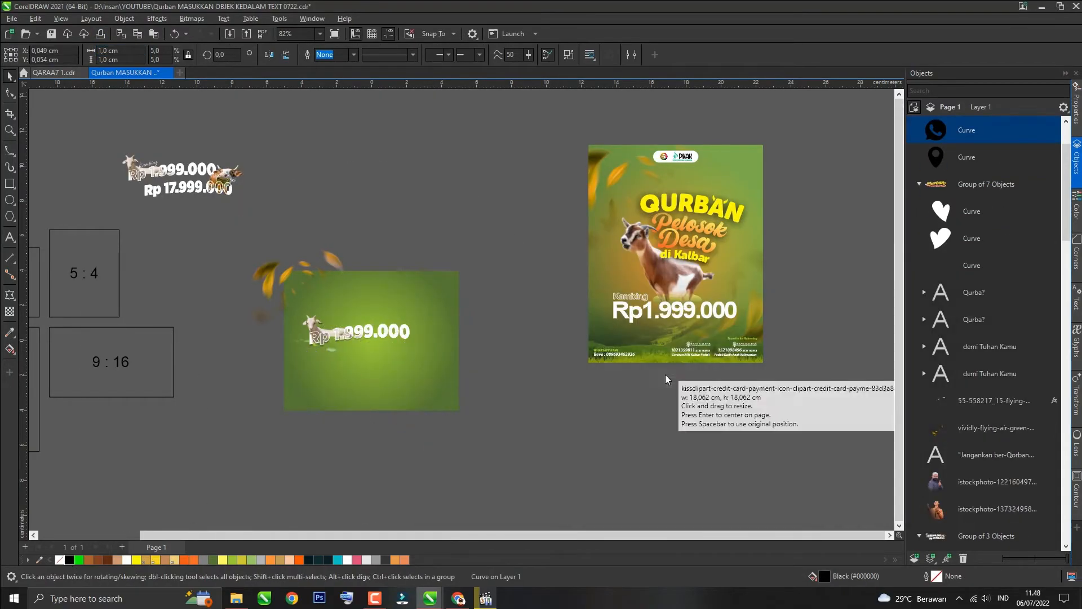
key(Return)
click(192, 18)
click(731, 454)
double_click(107, 50)
text(1)
key(Return)
Step: Move the card and WhatsApp icons onto the poster below the prices
scroll(394, 358, up, 2)
drag(354, 333, 422, 383)
drag(355, 329, 385, 378)
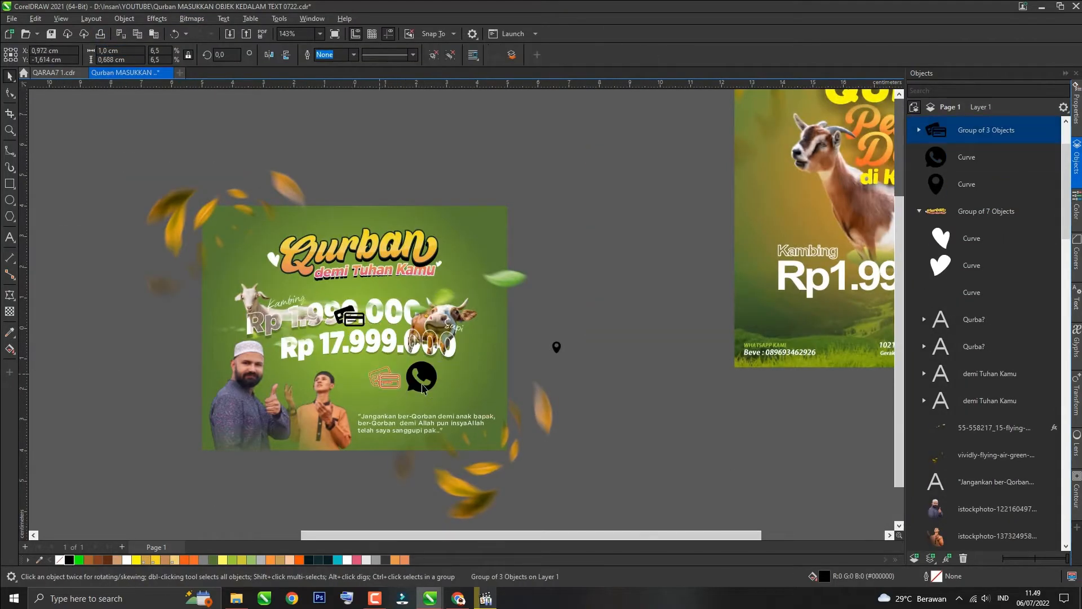
Step: Resize the contact icons to 1 cm and line up the WhatsApp, card and location pin icons in a row below the quote
double_click(107, 60)
text(1)
click(556, 350)
drag(355, 337, 265, 368)
scroll(434, 391, up, 1)
key(p)
drag(298, 280, 417, 402)
scroll(405, 384, up, 1)
drag(454, 428, 496, 387)
drag(382, 388, 295, 388)
drag(495, 388, 379, 386)
drag(381, 388, 445, 386)
drag(379, 387, 360, 387)
drag(264, 355, 479, 415)
drag(309, 358, 326, 495)
drag(451, 441, 421, 329)
scroll(570, 316, down, 1)
drag(521, 396, 508, 361)
scroll(418, 456, up, 1)
Step: Add a placeholder phone number label under the WhatsApp icon and set its font size to 4
drag(462, 262, 487, 363)
double_click(487, 366)
key(ctrl+a)
text(08)
key(ctrl+space)
scroll(463, 365, up, 1)
click(411, 54)
text(4)
key(Return)
Step: Duplicate the label under the card icon and change its text to Bank Rek no
drag(424, 353, 438, 347)
double_click(513, 345)
key(ctrl+a)
drag(437, 346, 610, 348)
text(Bank)
Step: Change the third label under the pin icon to Office Address and colour all three contact labels white
click(8, 75)
double_click(610, 348)
key(ctrl+a)
text(O)
drag(430, 296, 620, 377)
click(127, 560)
Step: Draw a white vertical divider line between the WhatsApp and card contact items
key(F5)
click(437, 253)
ctrl+click(437, 348)
click(353, 54)
click(342, 94)
right_click(127, 560)
key(space)
drag(437, 300, 534, 305)
key(ctrl+z)
Step: Position the divider lines between the three contact items under the quote
click(438, 305)
click(489, 449)
key(shift+Page_Down)
drag(564, 242, 671, 345)
scroll(602, 270, up, 1)
drag(602, 270, 569, 269)
scroll(444, 376, down, 2)
click(381, 443)
scroll(374, 445, down, 1)
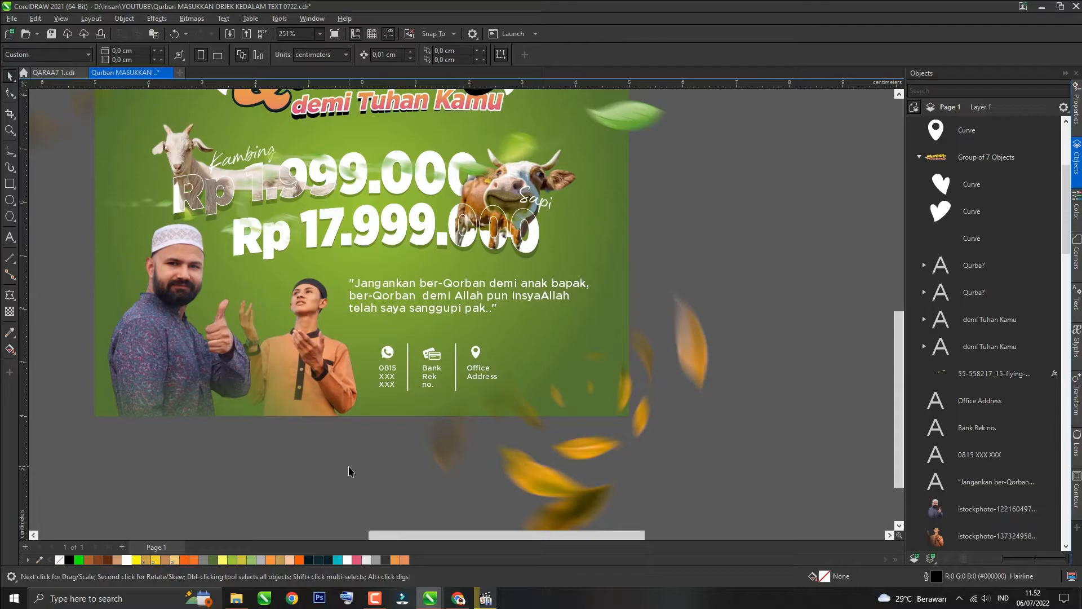
Step: Group the whole contact block and move it into place beside the people photo
drag(348, 471, 510, 337)
key(ctrl+g)
drag(393, 372, 359, 372)
scroll(389, 447, down, 2)
click(315, 152)
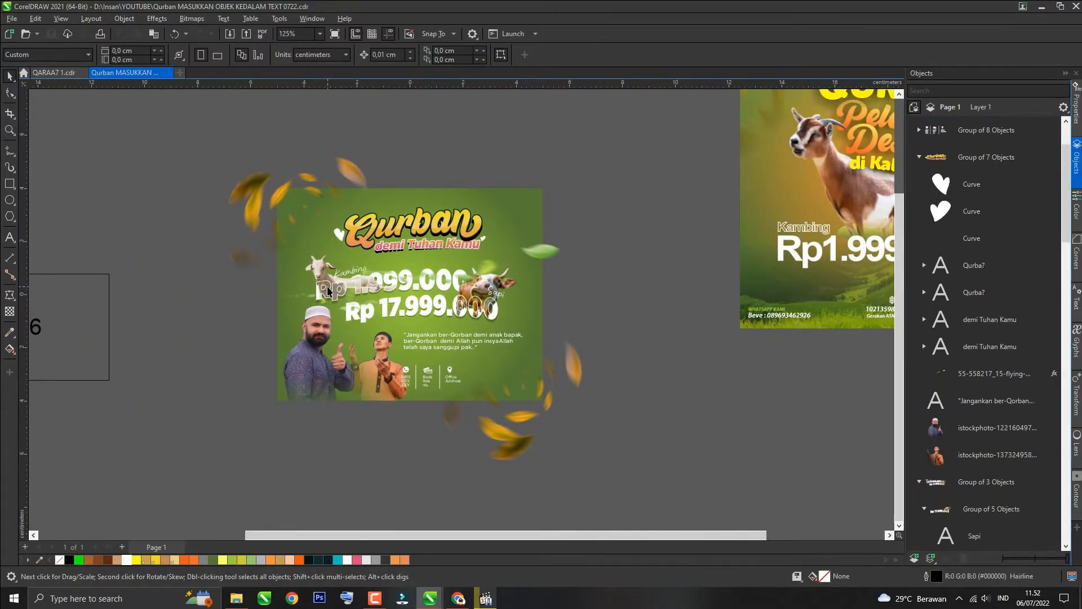
Step: Search Google Images for Qurban photos from Arab countries to use as a background
key(alt+Tab)
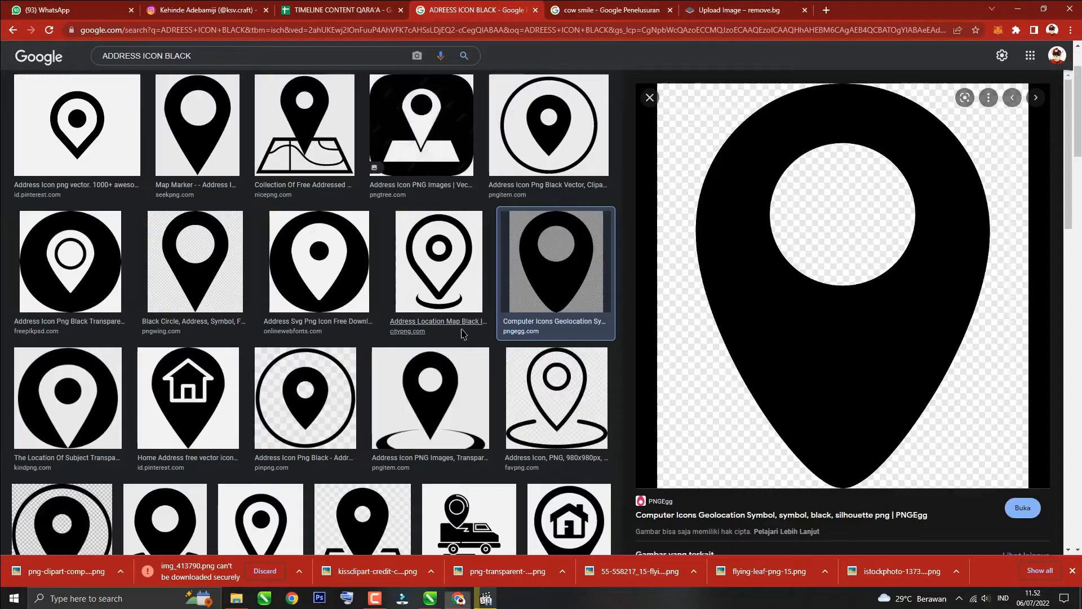
triple_click(290, 53)
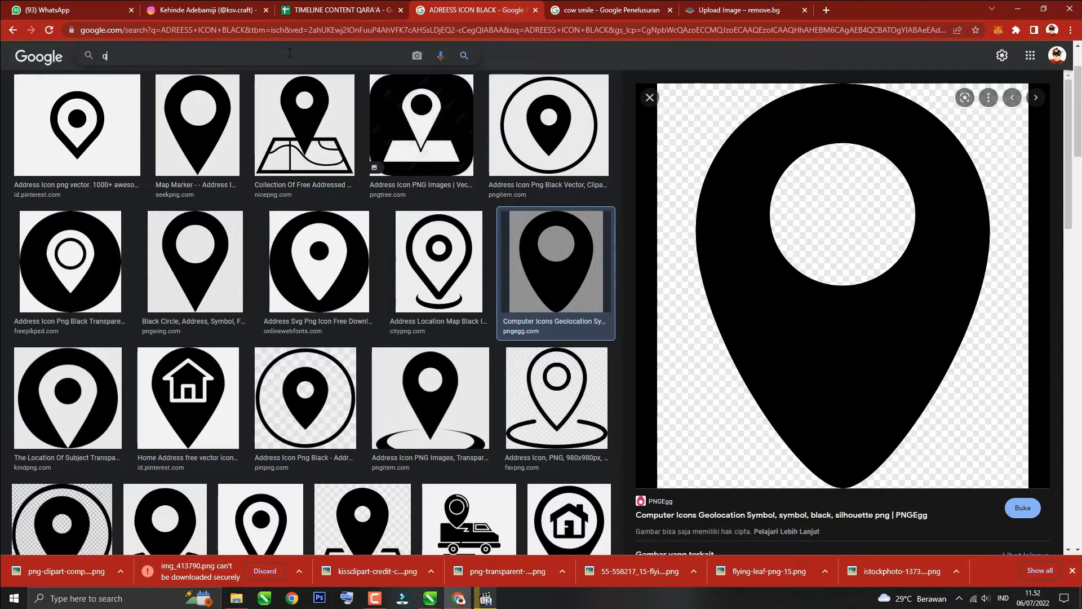
text(qurban day)
key(Return)
scroll(233, 314, down, 3)
click(333, 330)
scroll(840, 339, down, 4)
scroll(240, 387, down, 1)
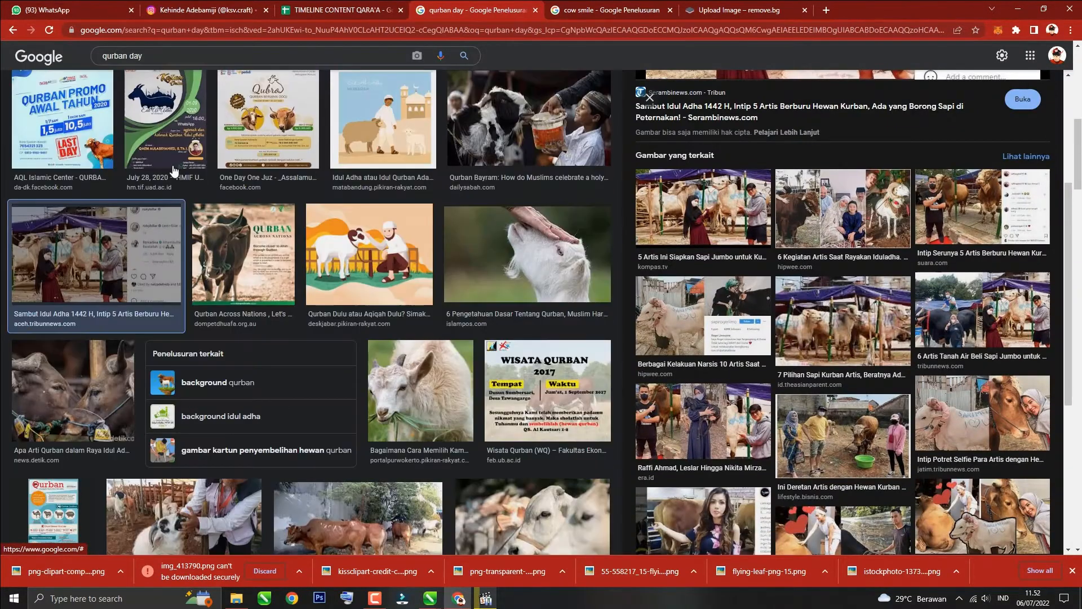
text(in arab)
key(Return)
scroll(128, 363, down, 5)
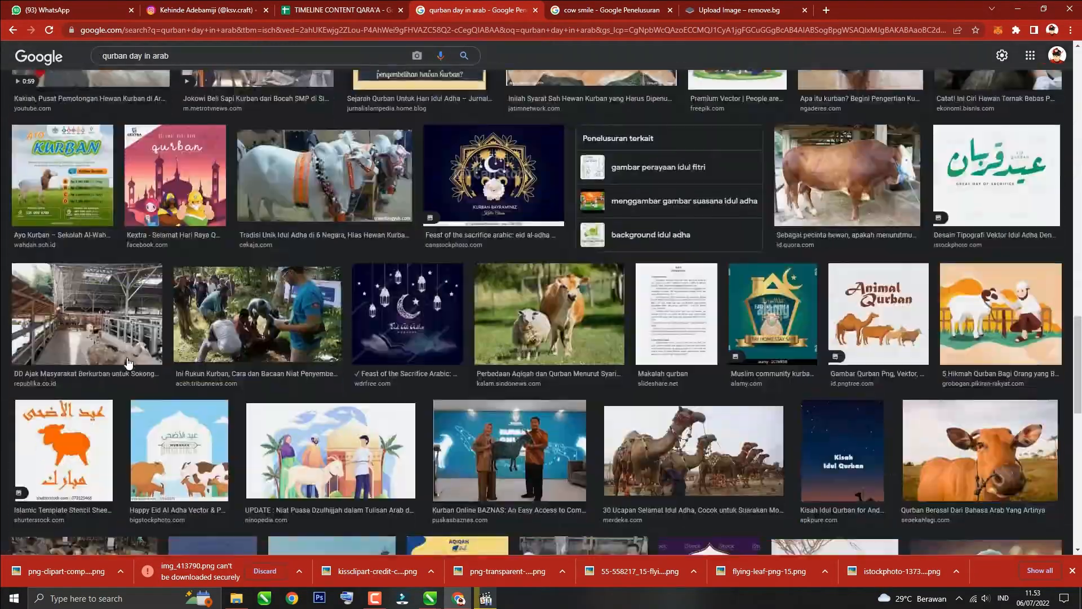
scroll(129, 363, down, 12)
drag(142, 56, 57, 62)
key(BackSpace)
text(id adha)
key(Return)
scroll(111, 334, down, 12)
scroll(110, 334, down, 10)
drag(129, 56, 59, 65)
text(qurban)
key(Return)
scroll(361, 301, down, 17)
scroll(361, 301, down, 10)
click(361, 316)
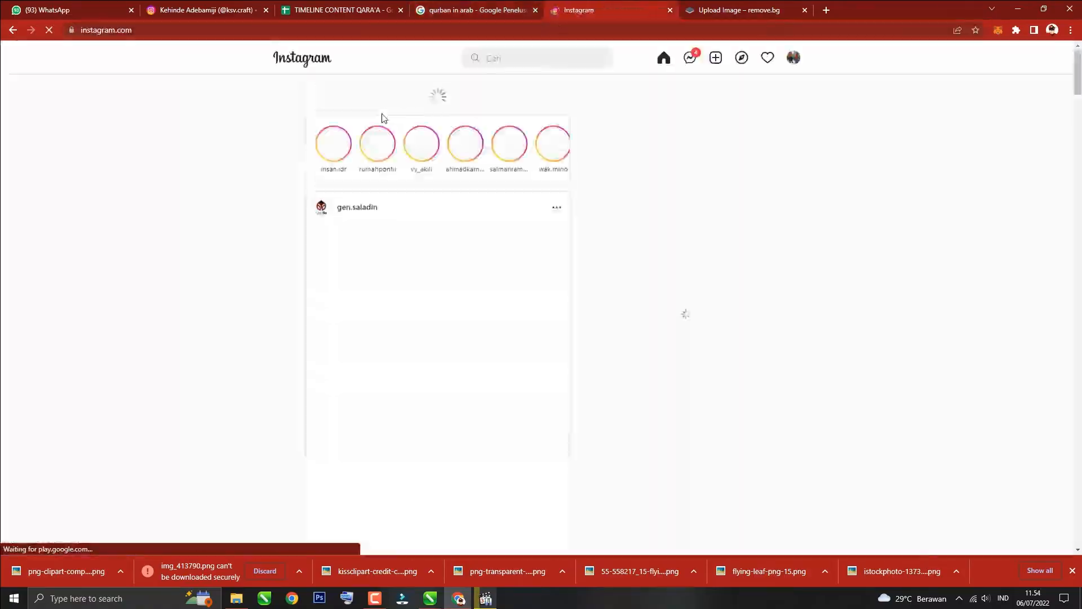
click(504, 58)
text(relaw)
click(505, 98)
scroll(221, 172, down, 20)
click(492, 7)
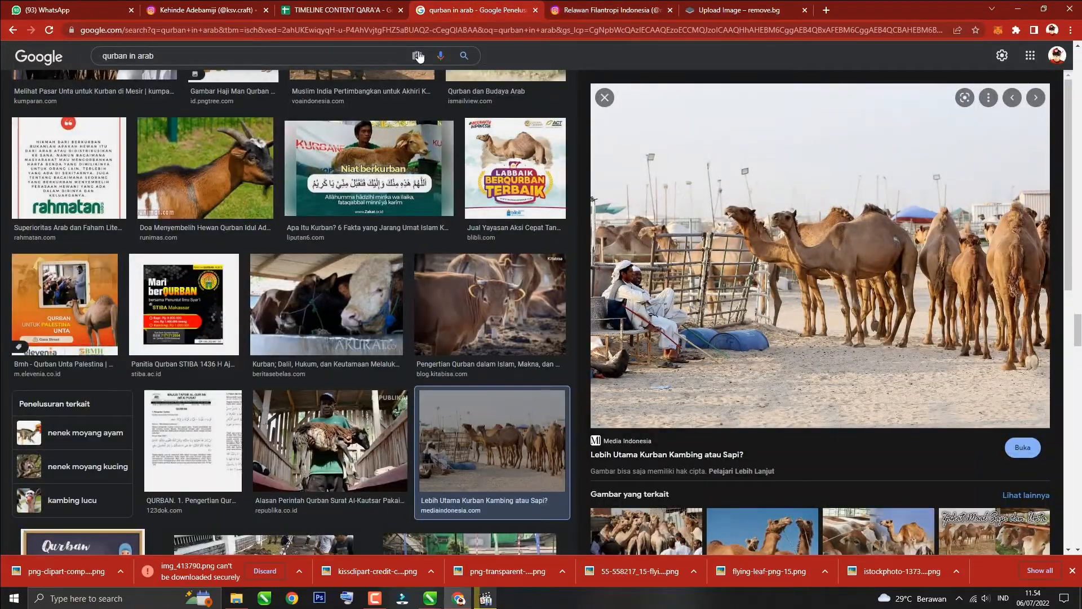
Step: Copy the camel photo from the results, paste it into the poster and set its width to 10 cm
right_click(718, 253)
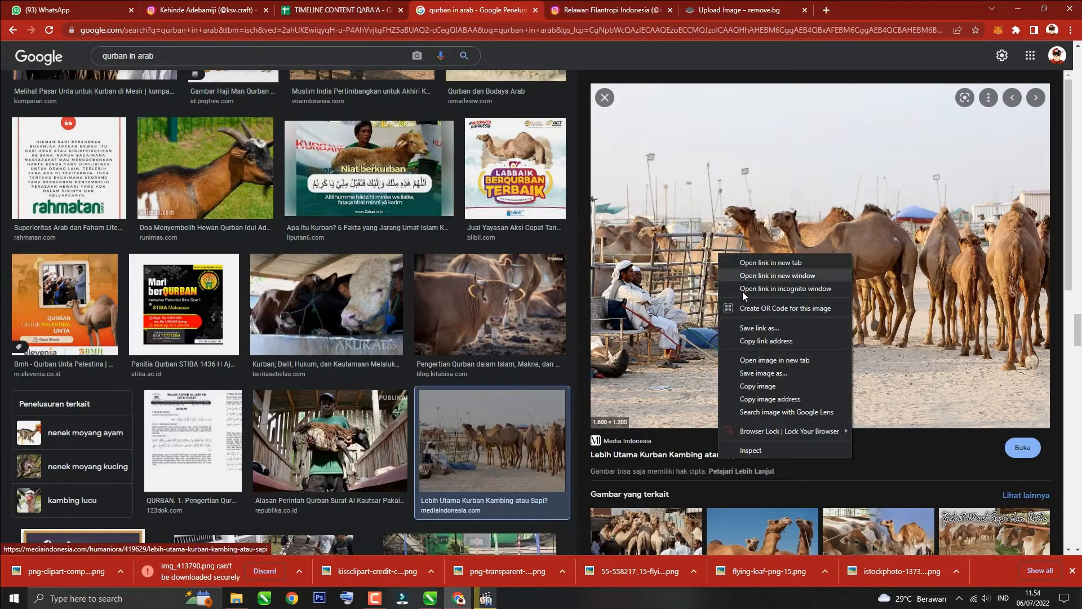
click(762, 387)
scroll(762, 393, down, 4)
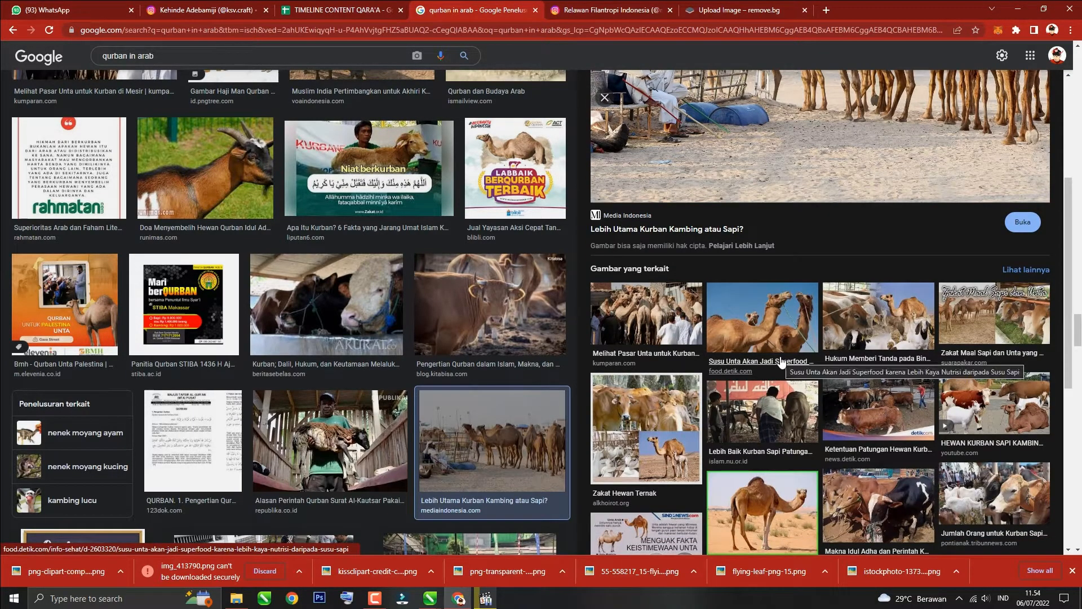
scroll(781, 362, down, 3)
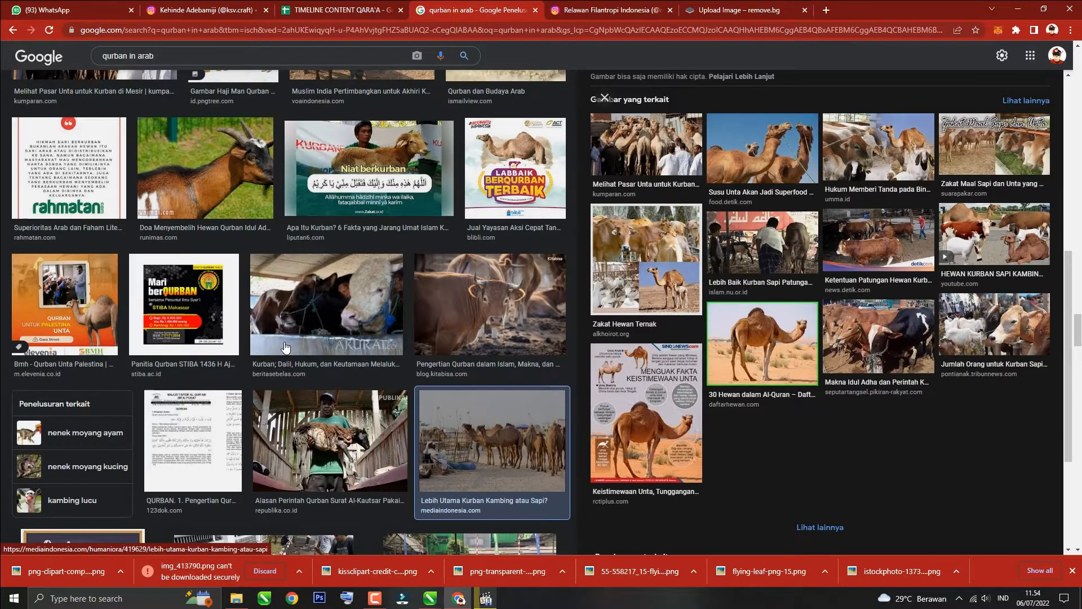
key(alt+Tab)
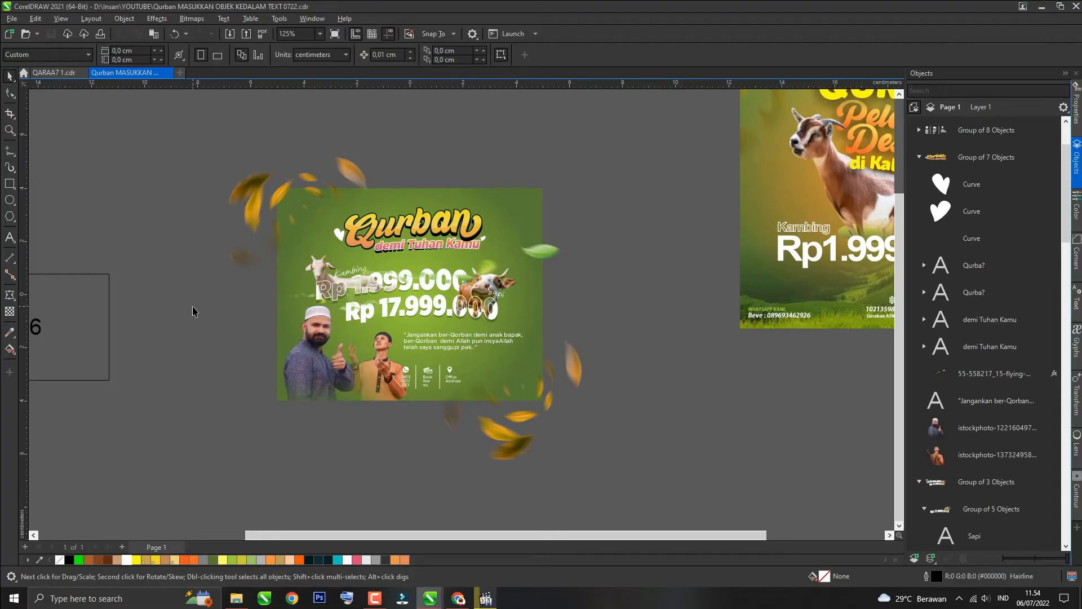
key(ctrl+v)
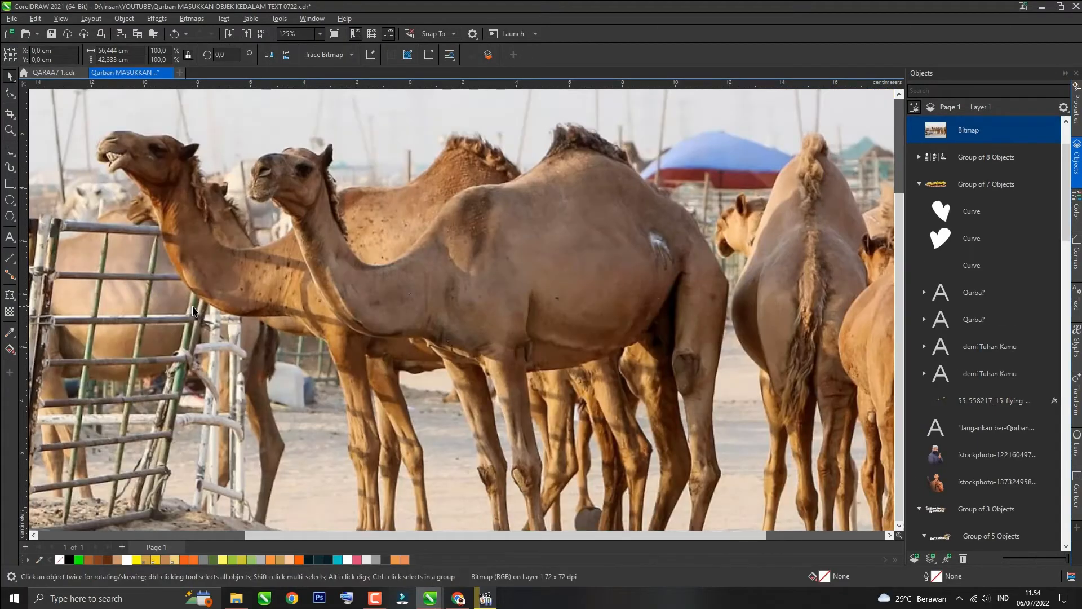
click(137, 51)
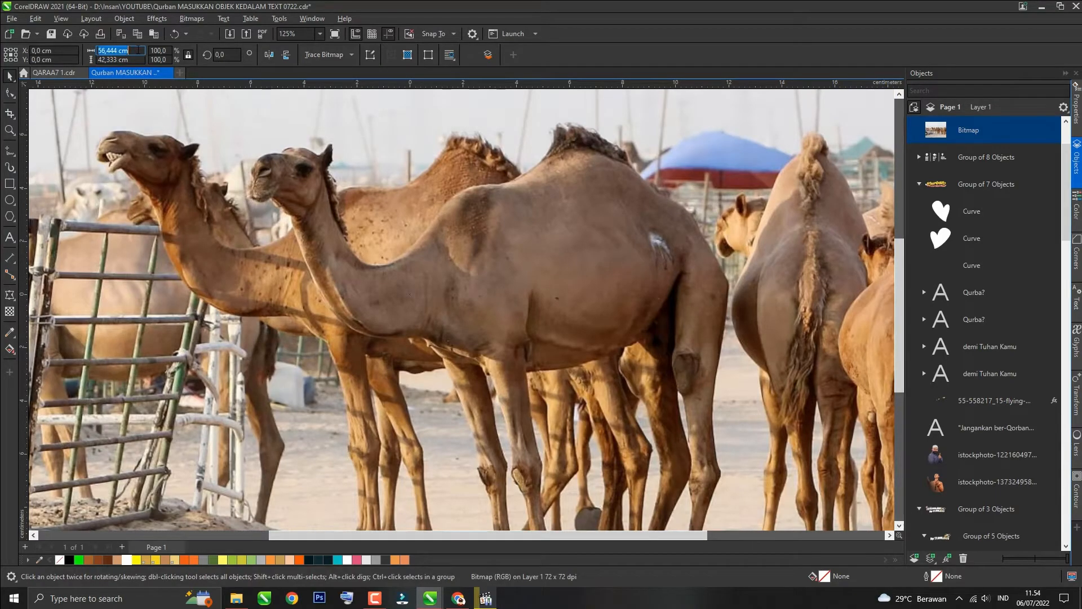
text(10)
key(Return)
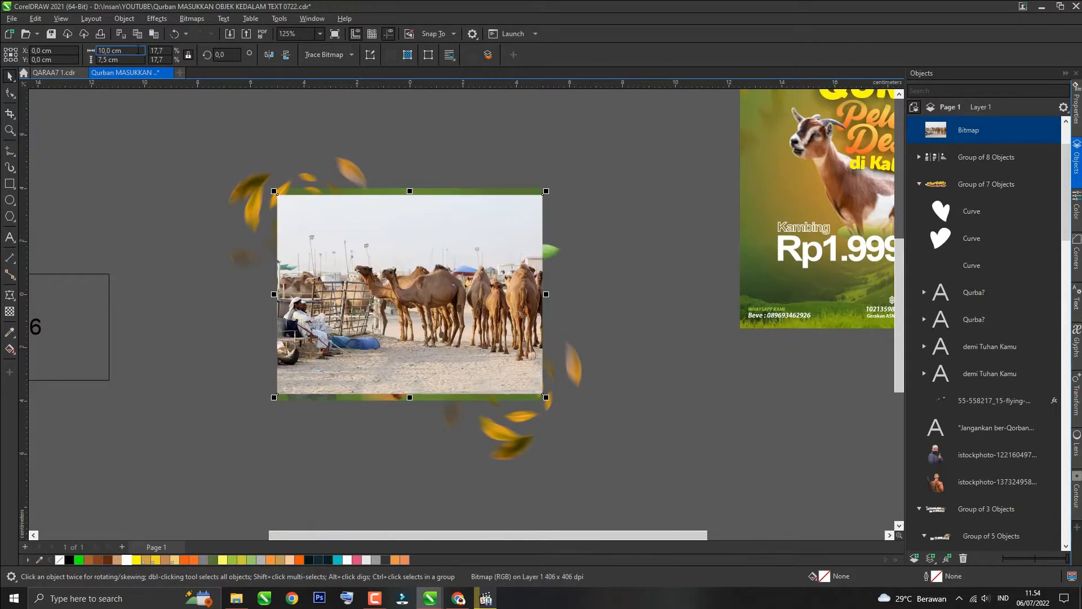
Step: Send the camel photo behind the poster contents, just in front of the green background
key(ctrl+End)
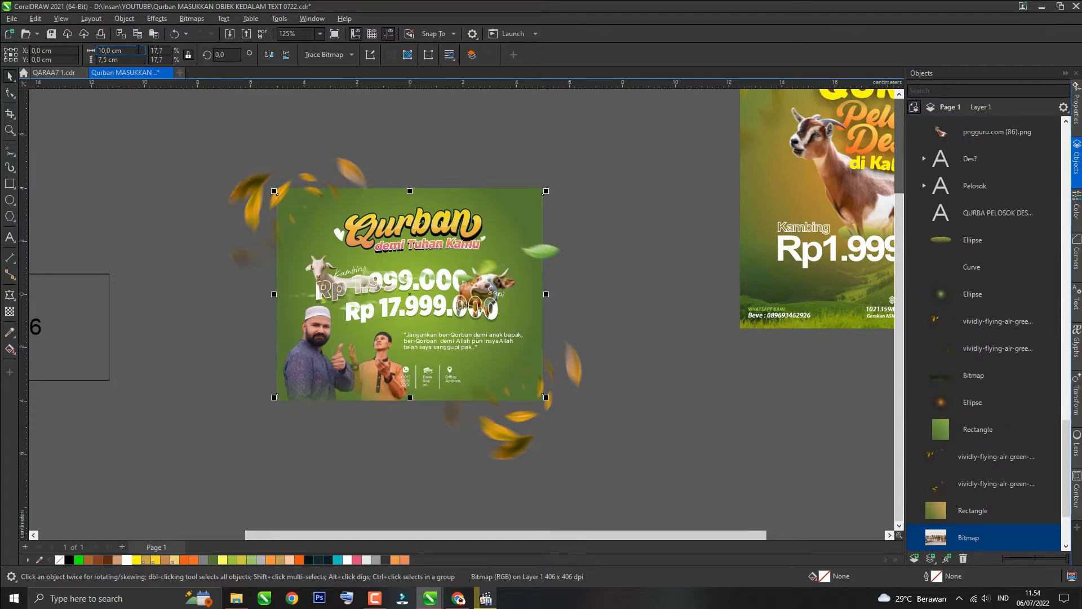
key(ctrl+Page_Up)
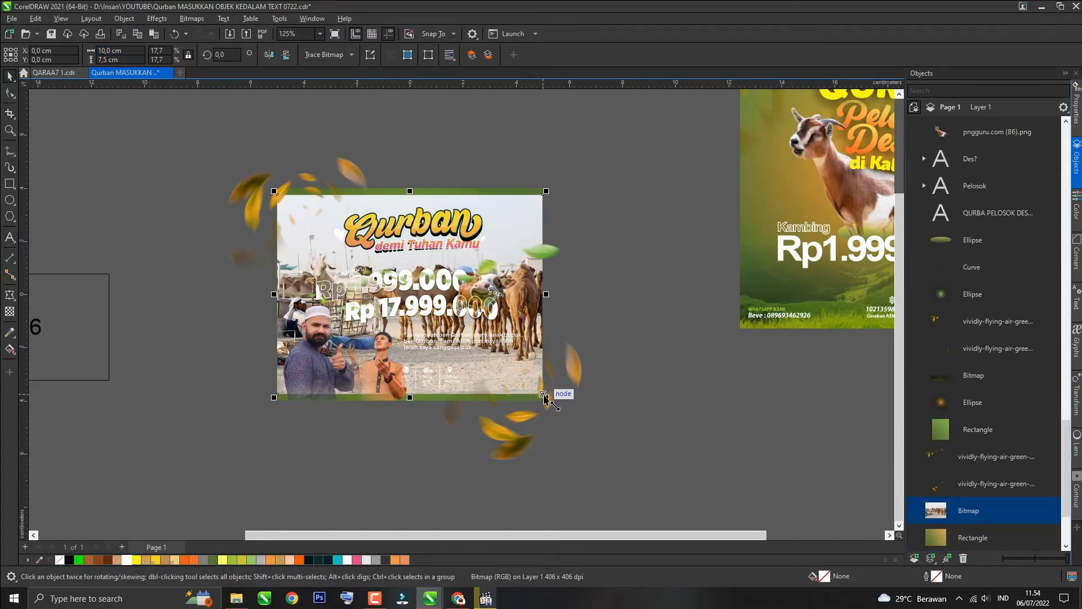
drag(543, 399, 543, 401)
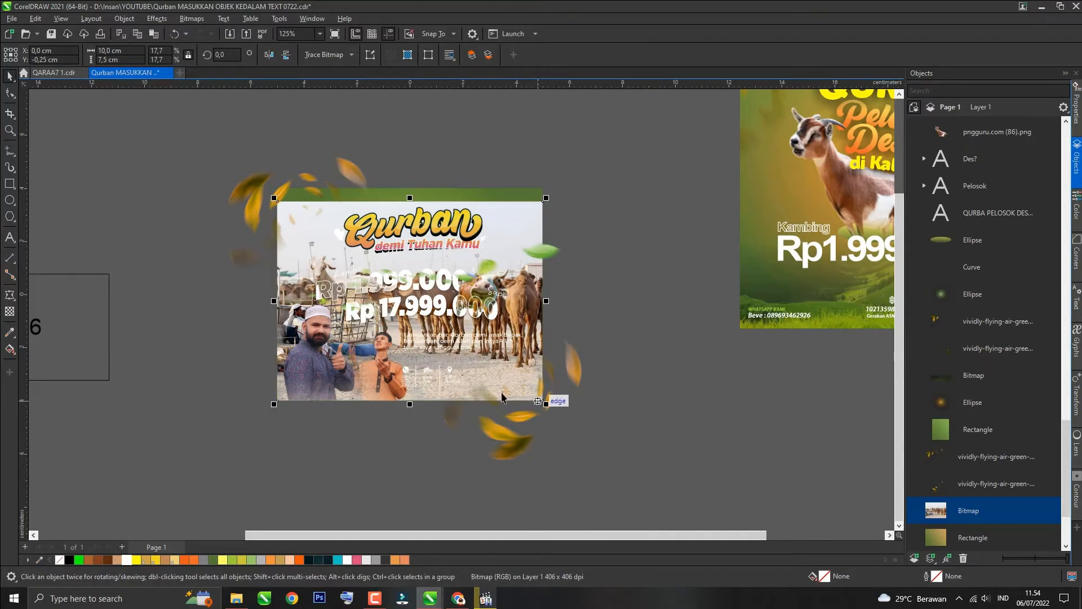
Step: Apply a vertical fountain transparency to the camel photo so it fades into the background
click(15, 315)
scroll(259, 248, down, 1)
drag(375, 469, 373, 213)
scroll(339, 225, down, 1)
drag(360, 395, 359, 448)
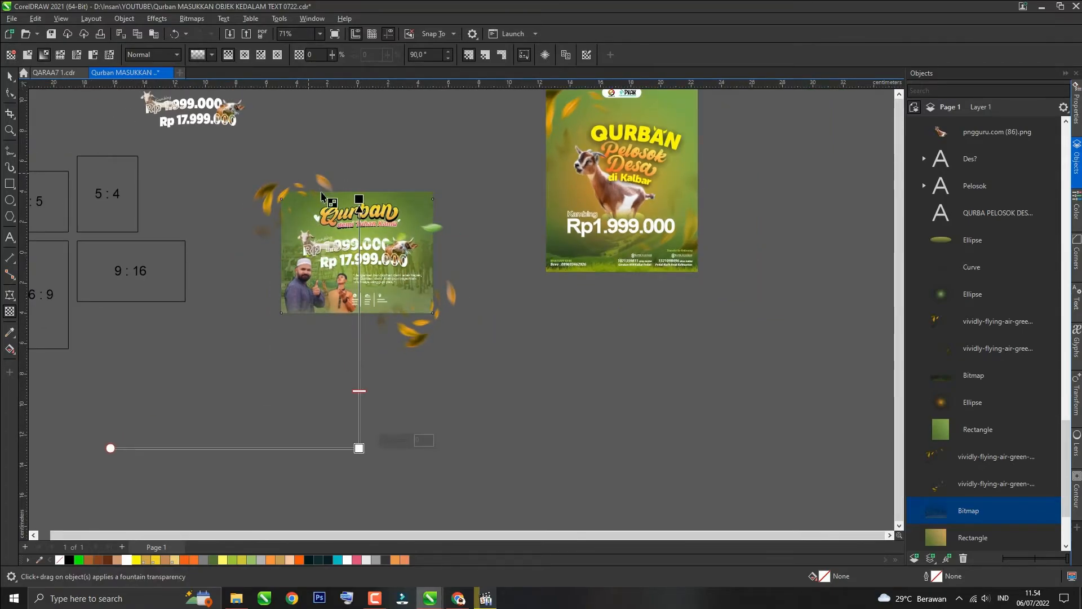
scroll(357, 295, up, 2)
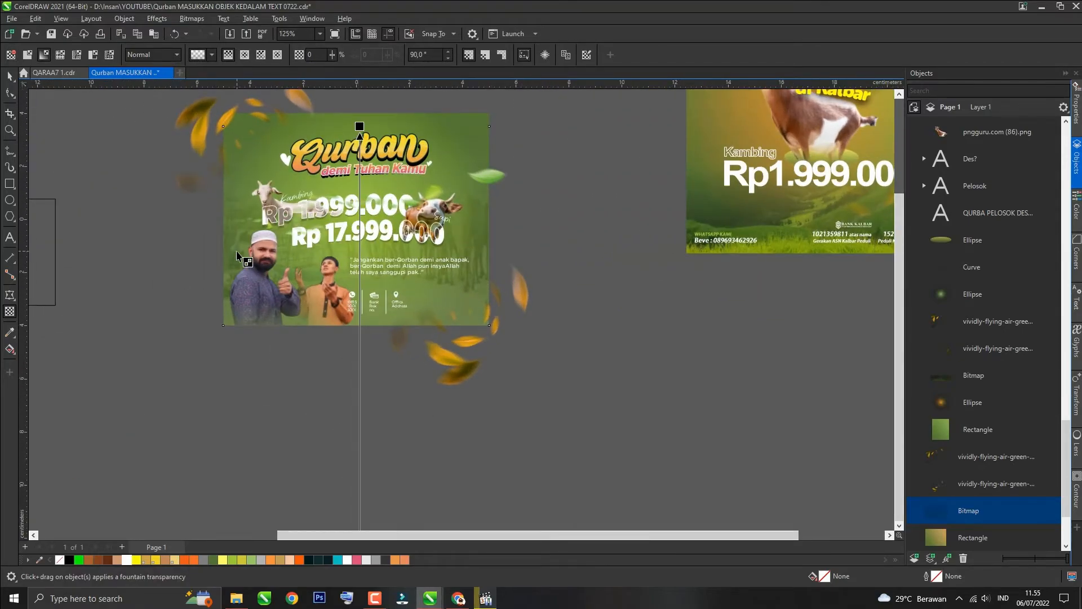
key(space)
click(575, 152)
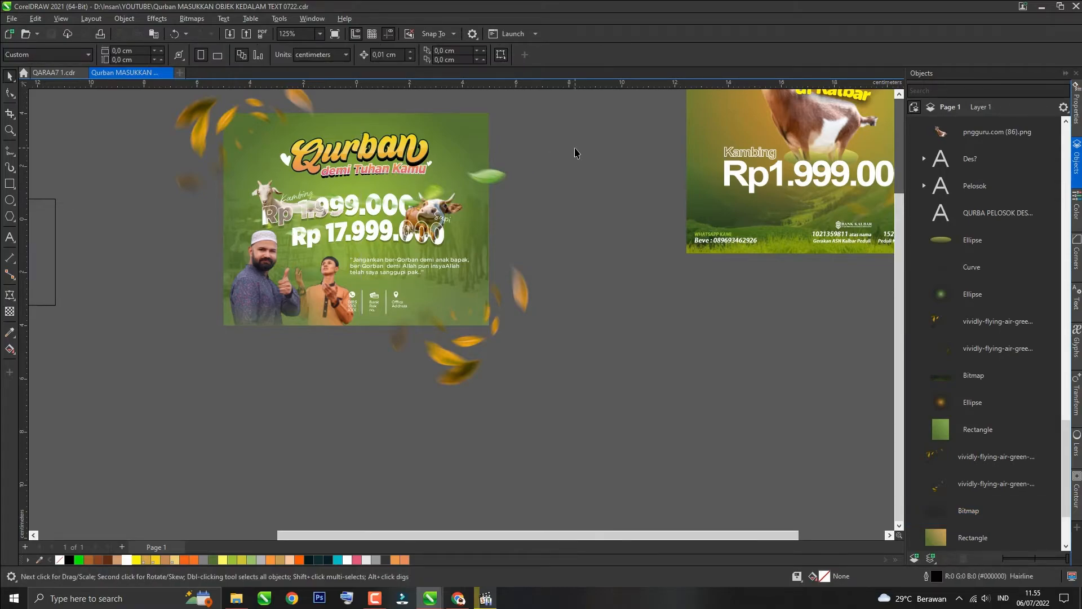
Step: Search for islamic pattern black images and copy a geometric pattern image
key(alt+Tab)
scroll(99, 163, up, 5)
scroll(98, 164, up, 7)
click(140, 56)
text(mic pattern black)
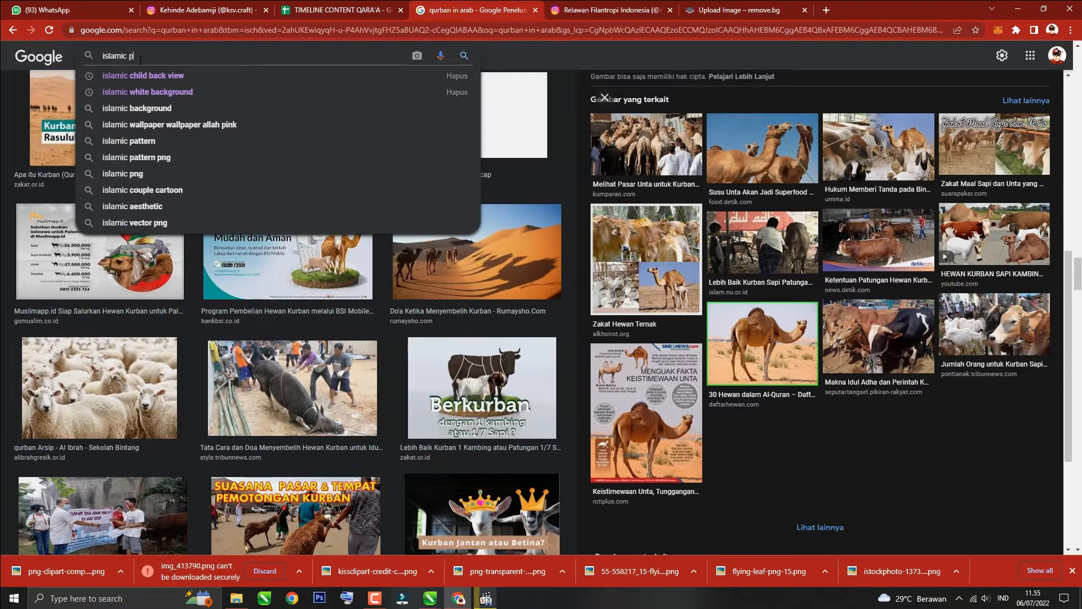
key(Return)
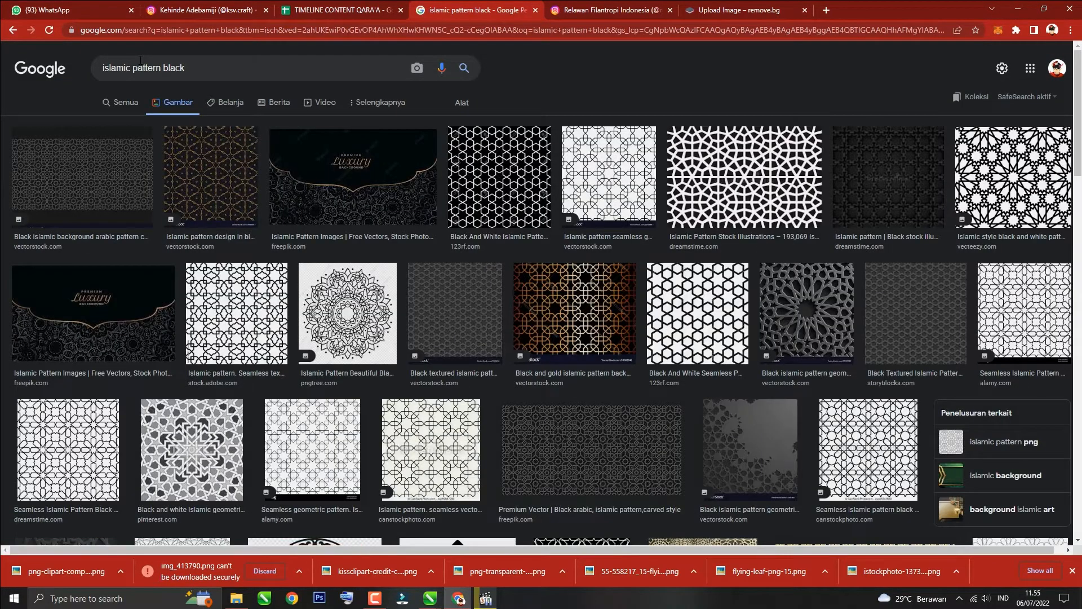
scroll(365, 191, down, 10)
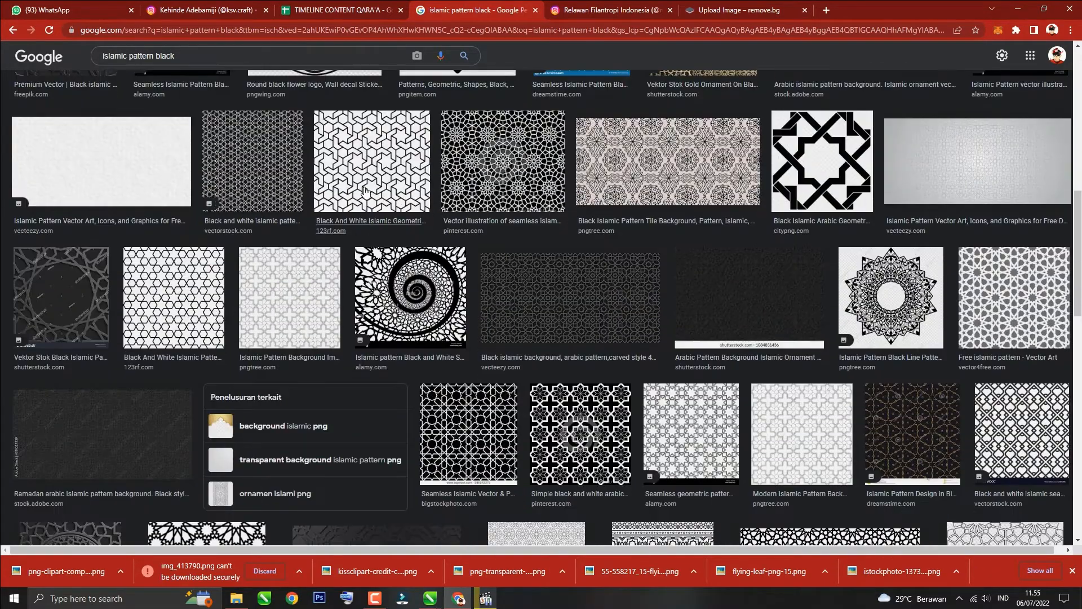
click(364, 190)
scroll(817, 281, down, 5)
scroll(817, 282, up, 5)
right_click(770, 194)
click(810, 325)
scroll(134, 321, down, 3)
Step: Paste the Islamic pattern into the document and set brightness -100, contrast 99 and intensity 100
key(alt+Tab)
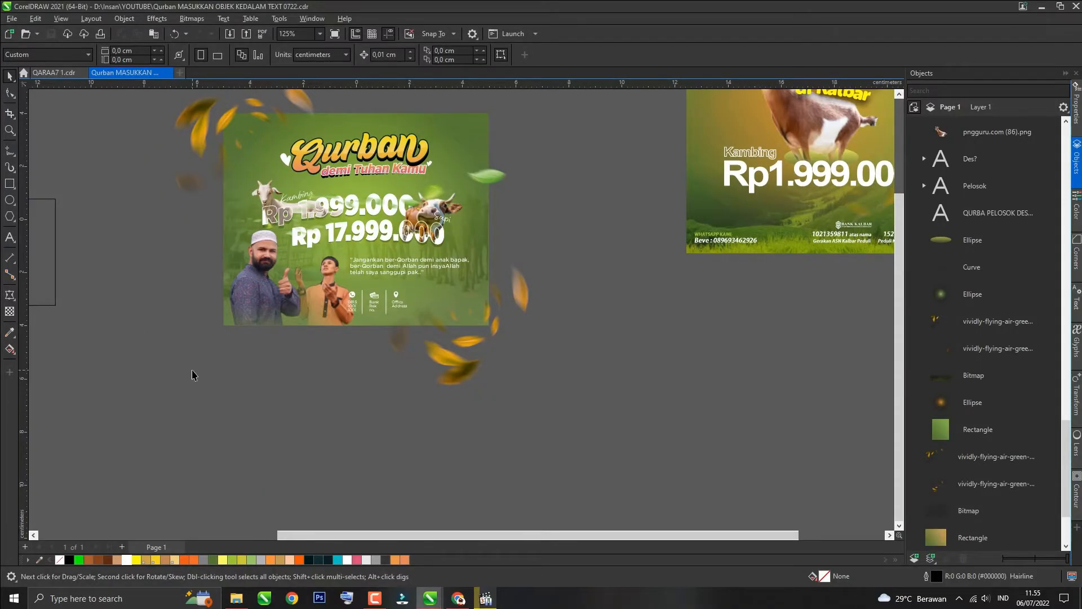
key(ctrl+v)
scroll(364, 230, down, 3)
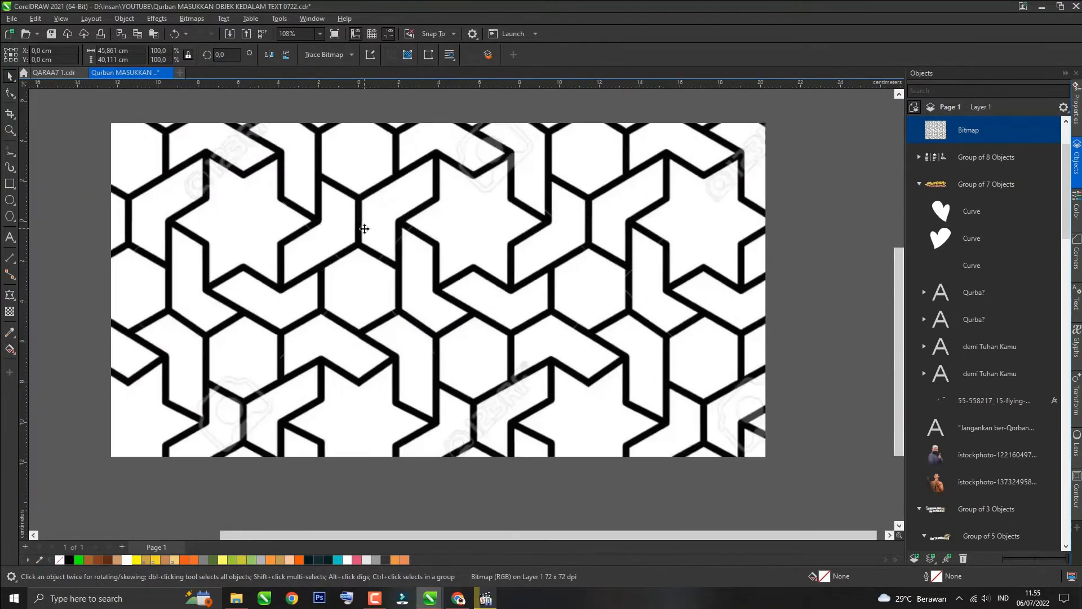
scroll(364, 229, down, 2)
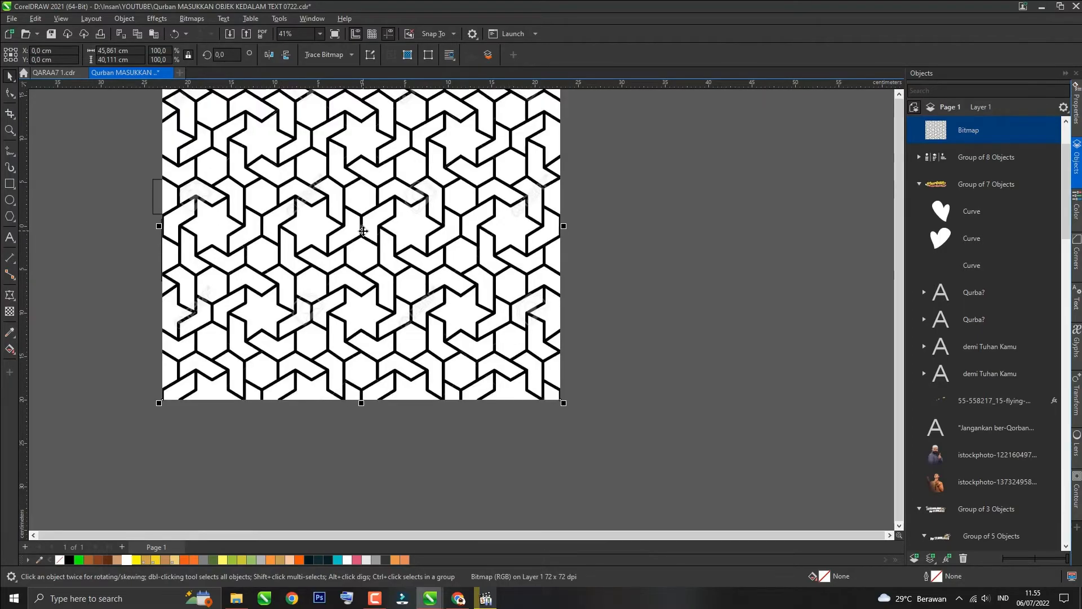
scroll(363, 230, down, 2)
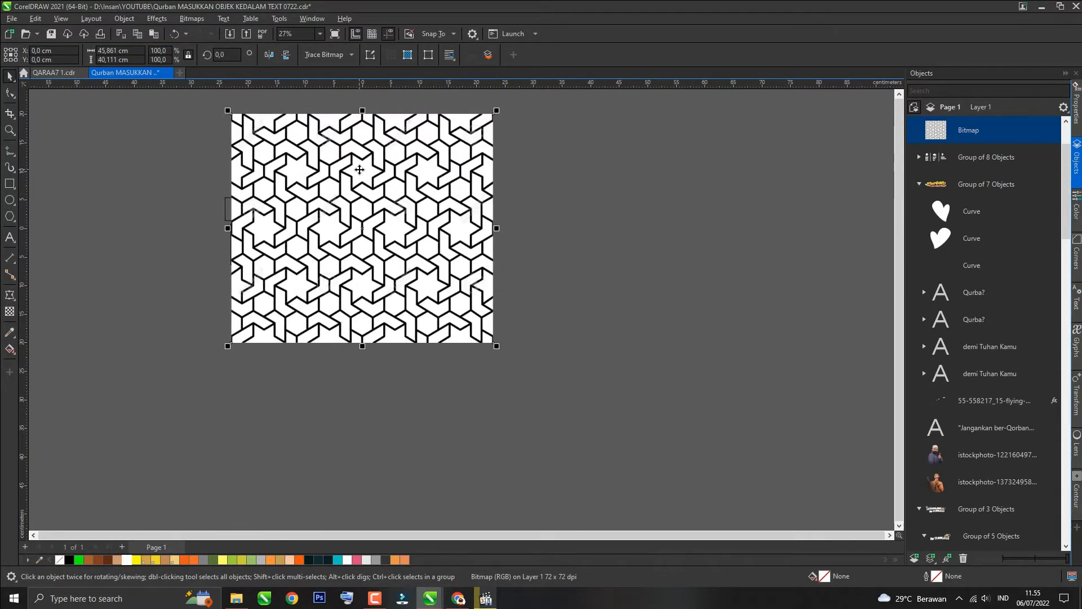
key(ctrl+b)
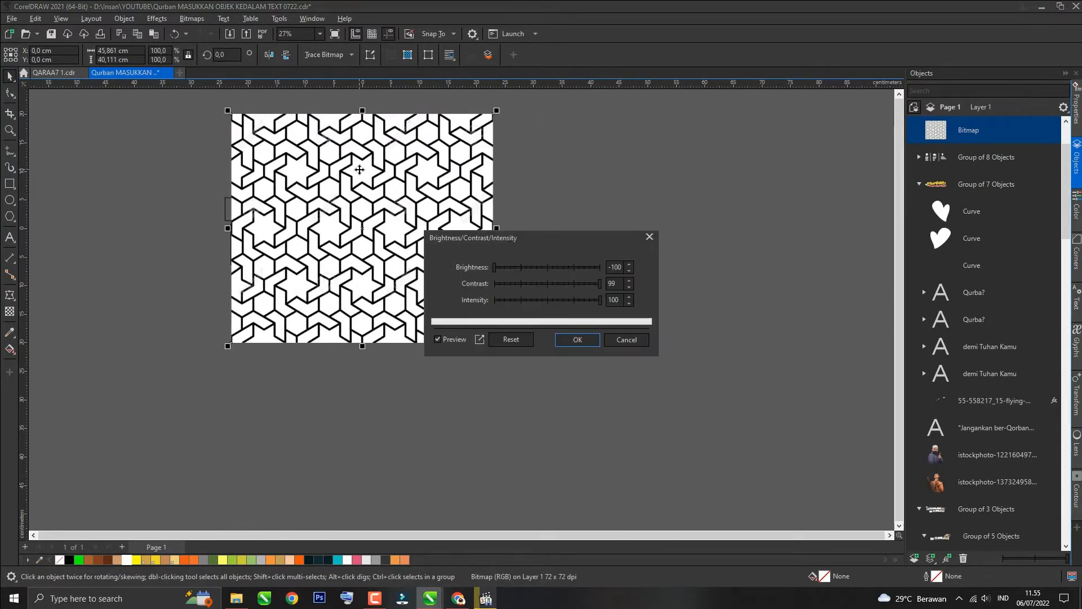
click(576, 346)
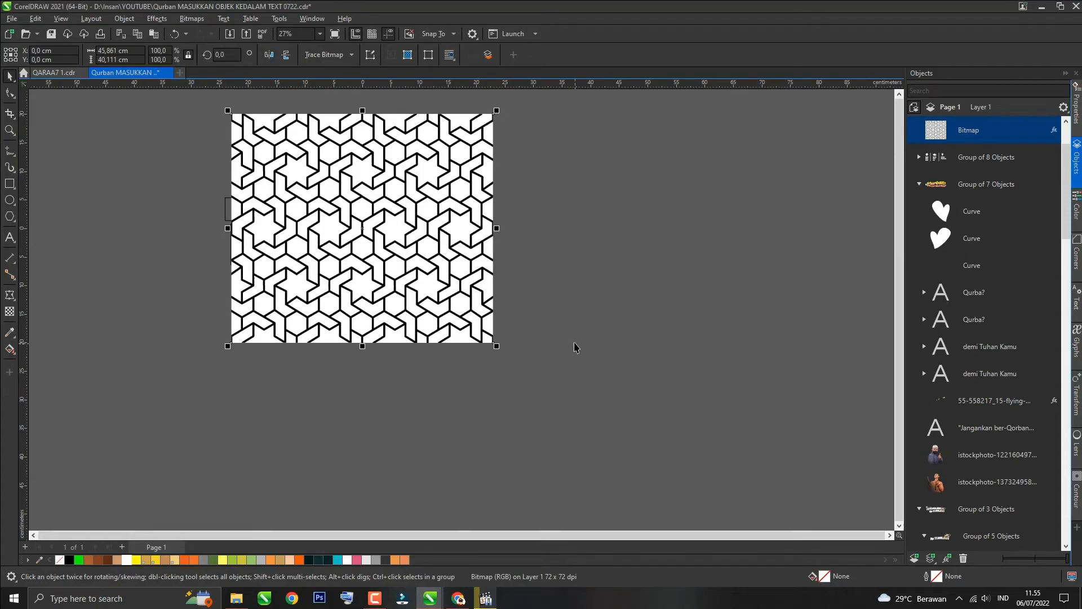
Step: Trace the pattern bitmap into vector curves with Outline Trace
click(191, 20)
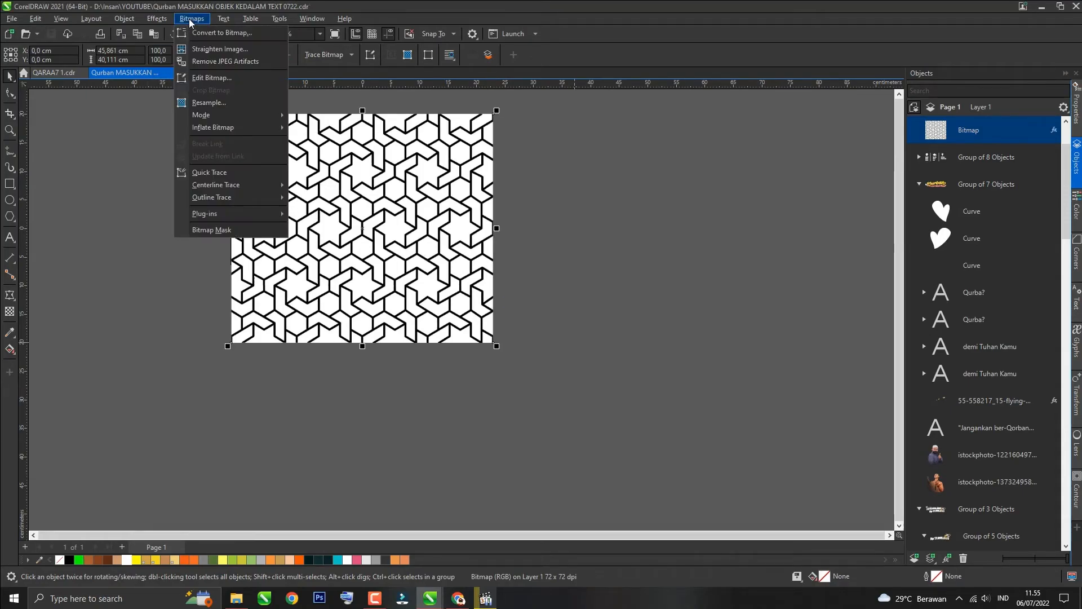
mouse_move(235, 197)
click(316, 197)
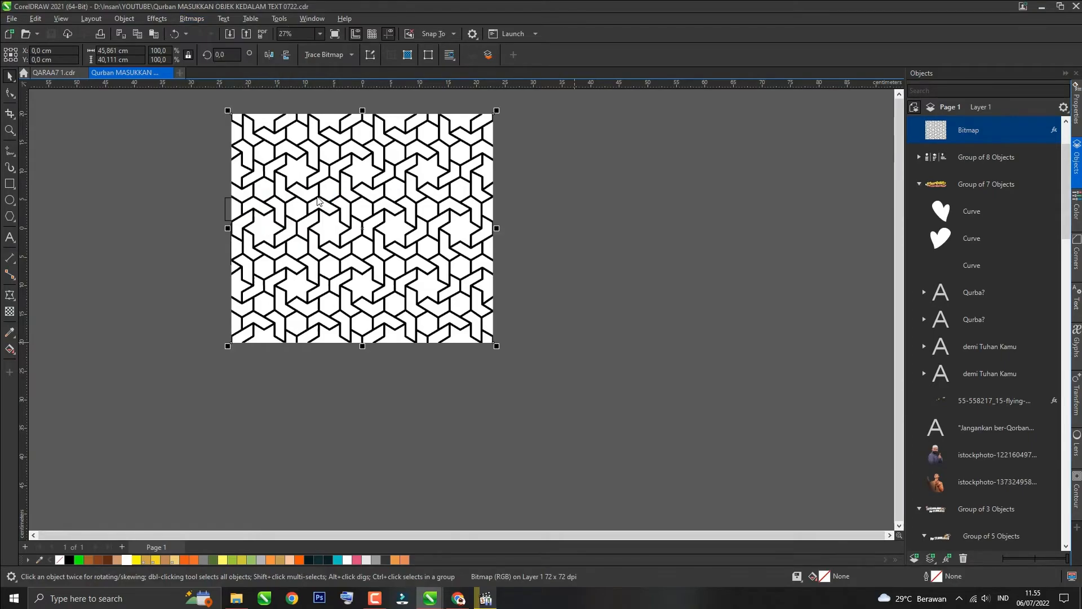
click(732, 453)
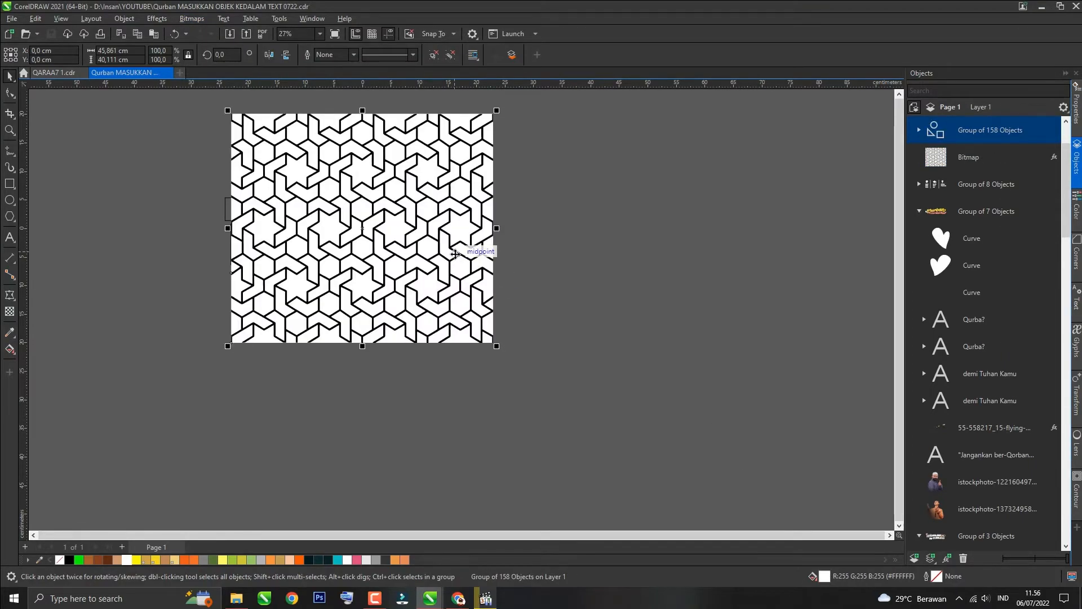
Step: Delete the pattern bitmap and paste the traced pattern group in its place
key(ctrl+z)
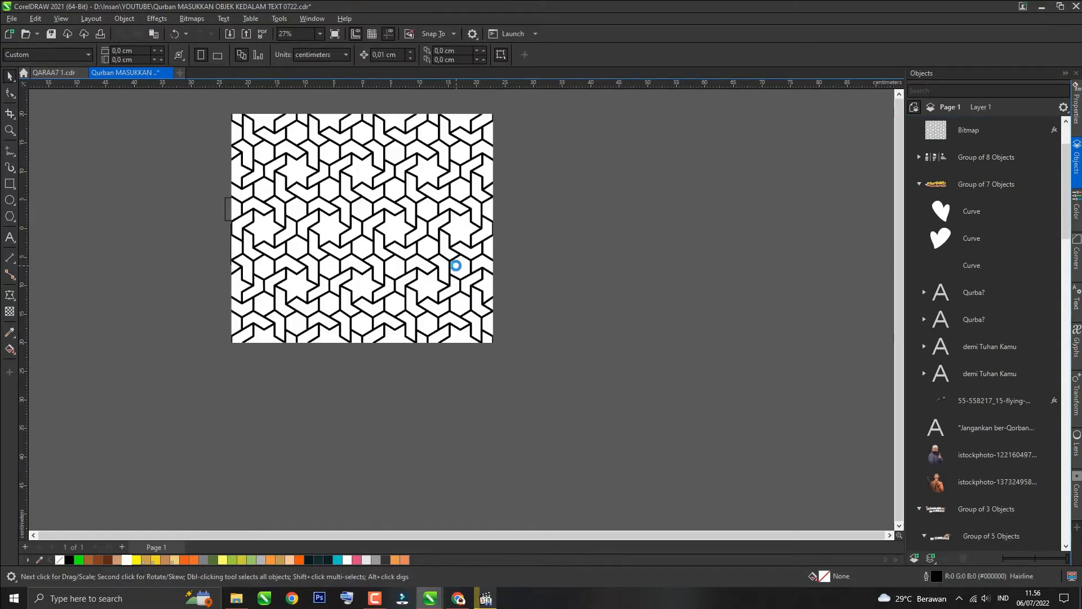
key(Delete)
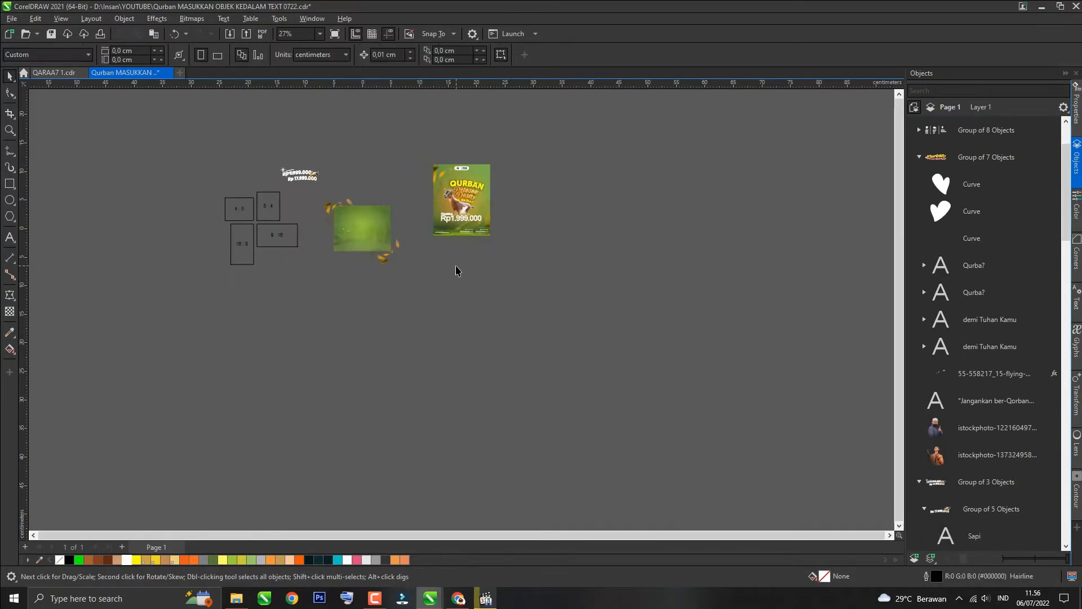
key(ctrl+v)
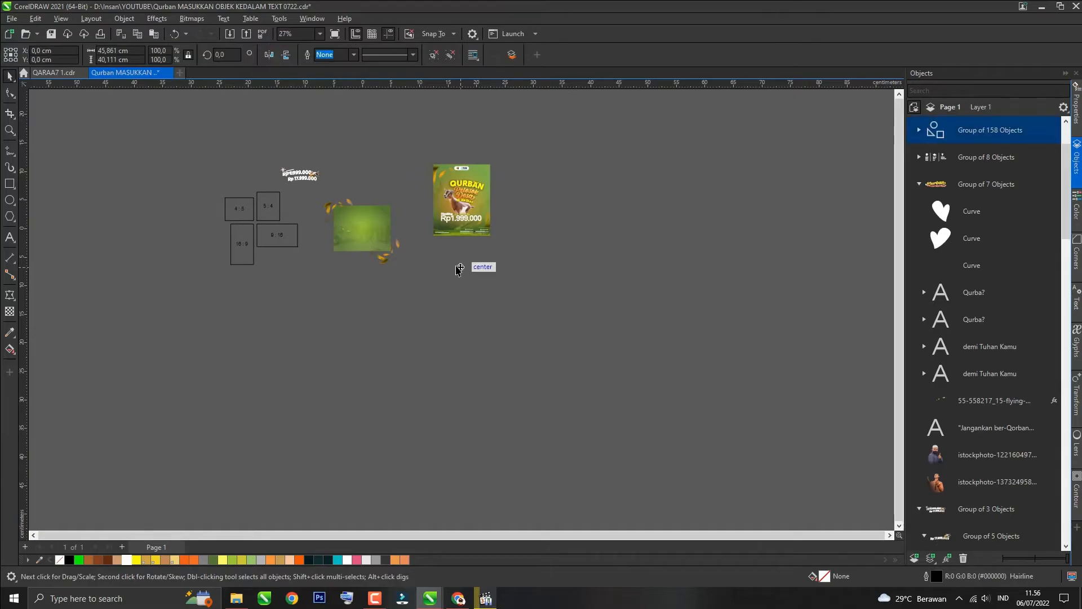
Step: Ungroup the traced pattern, combine it into a single curve and set its width to 10 cm
scroll(309, 111, up, 2)
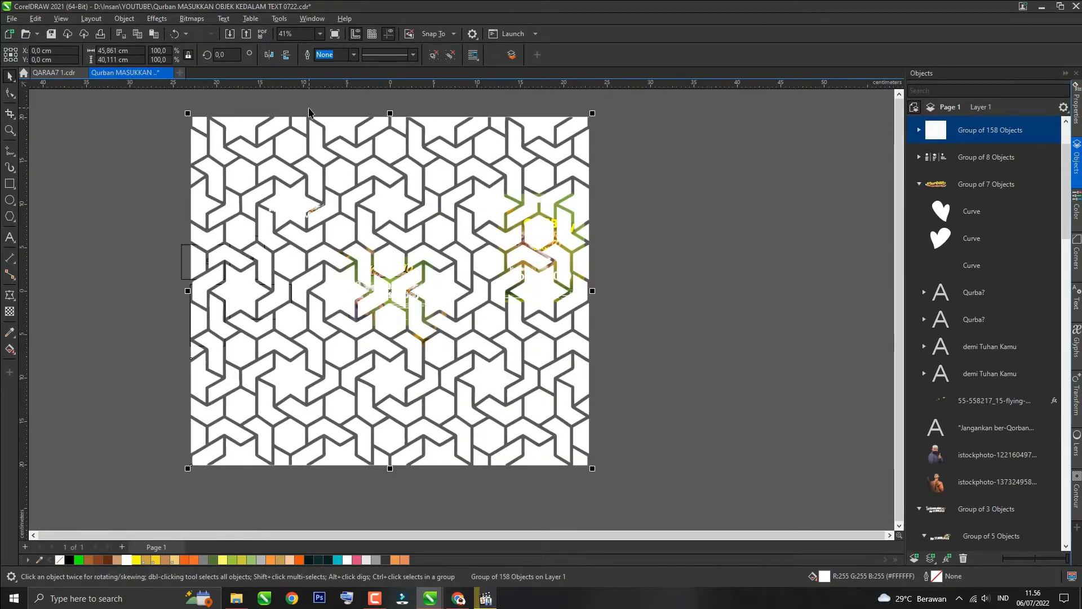
key(ctrl+u)
key(ctrl+l)
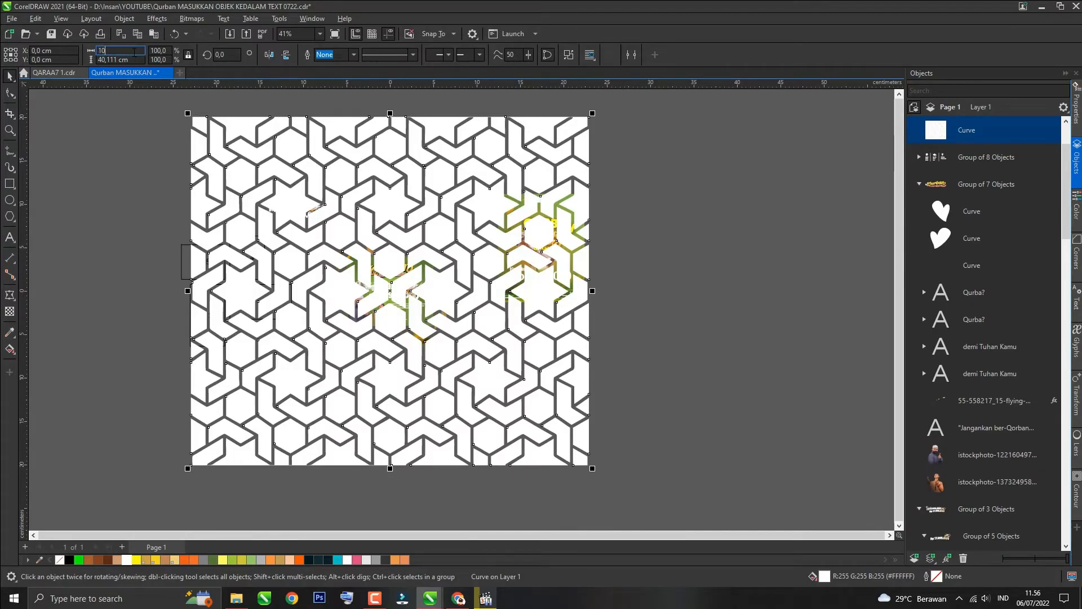
click(134, 52)
text(10)
key(Return)
scroll(383, 335, up, 5)
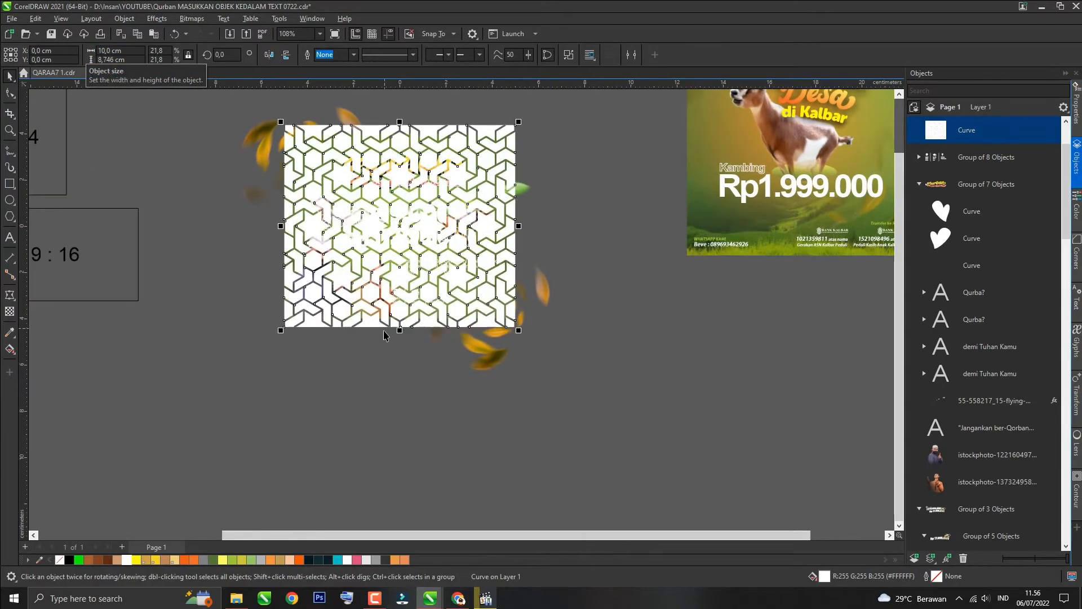
Step: Send the pattern behind the poster artwork, one level above the back, and fill it with dark green
key(shift+Page_Down)
key(ctrl+Page_Up)
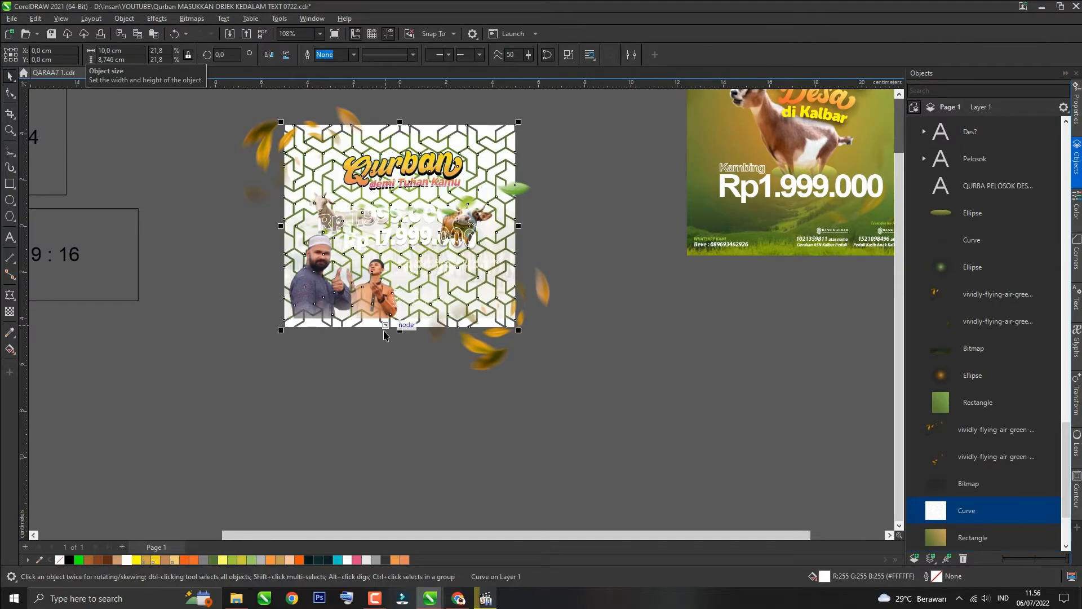
click(213, 559)
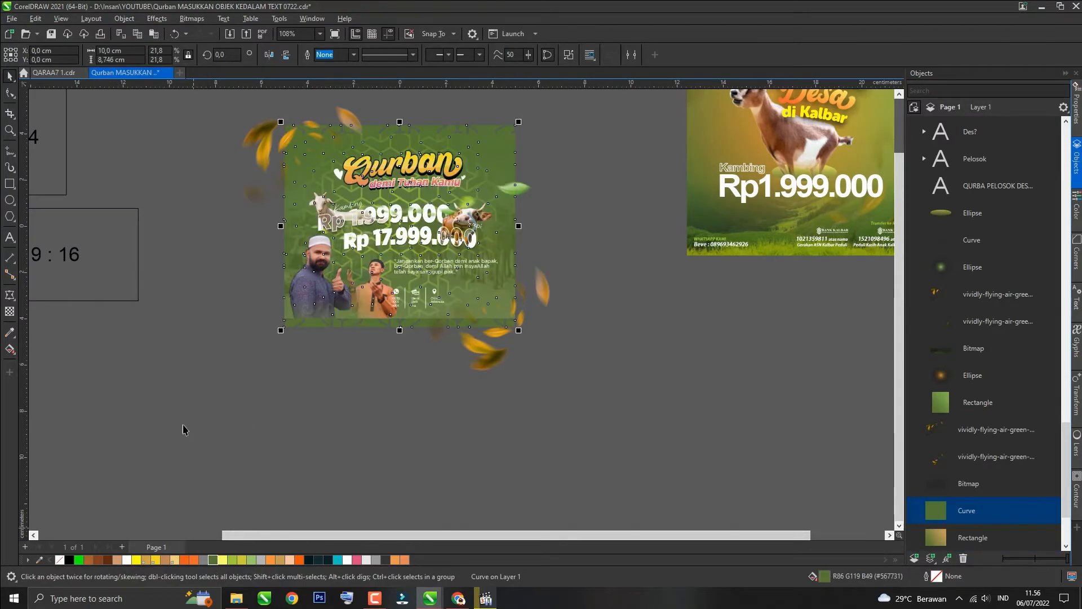
click(179, 390)
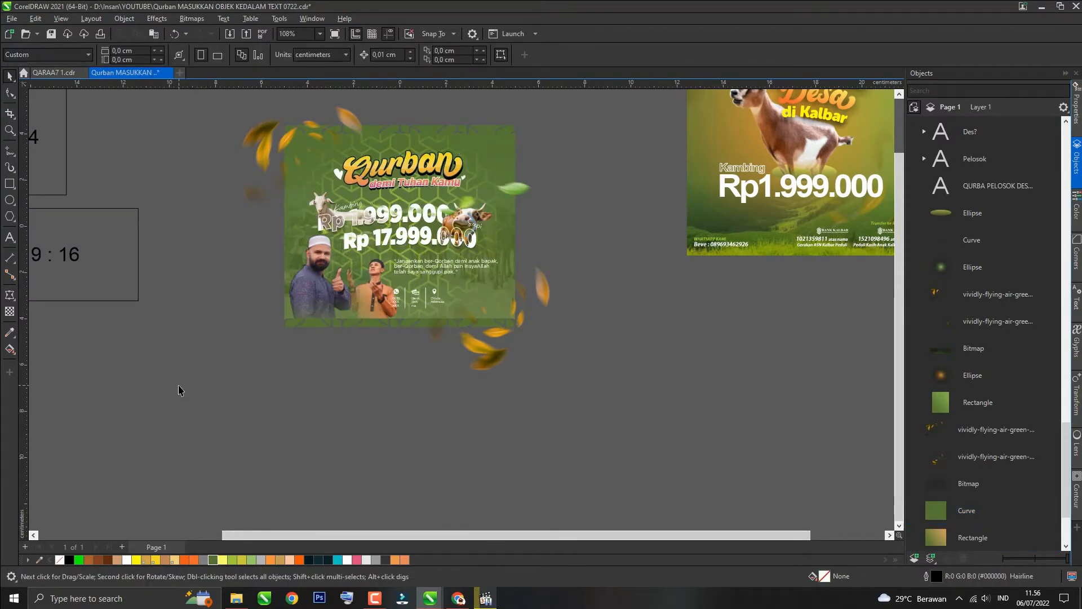
Step: Apply a vertical fountain transparency to the green pattern
scroll(298, 292, up, 2)
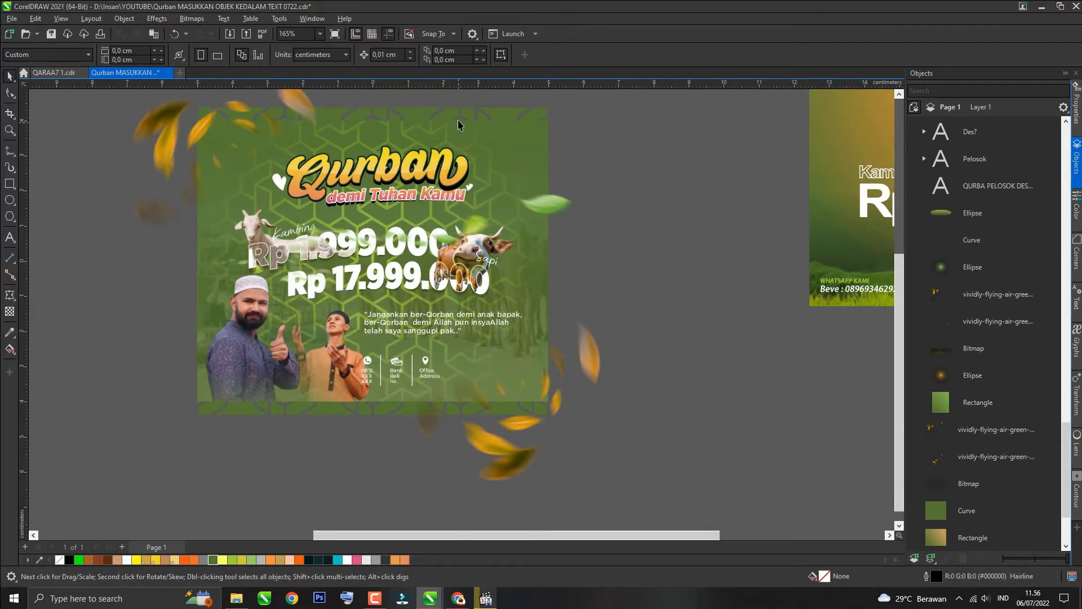
click(238, 169)
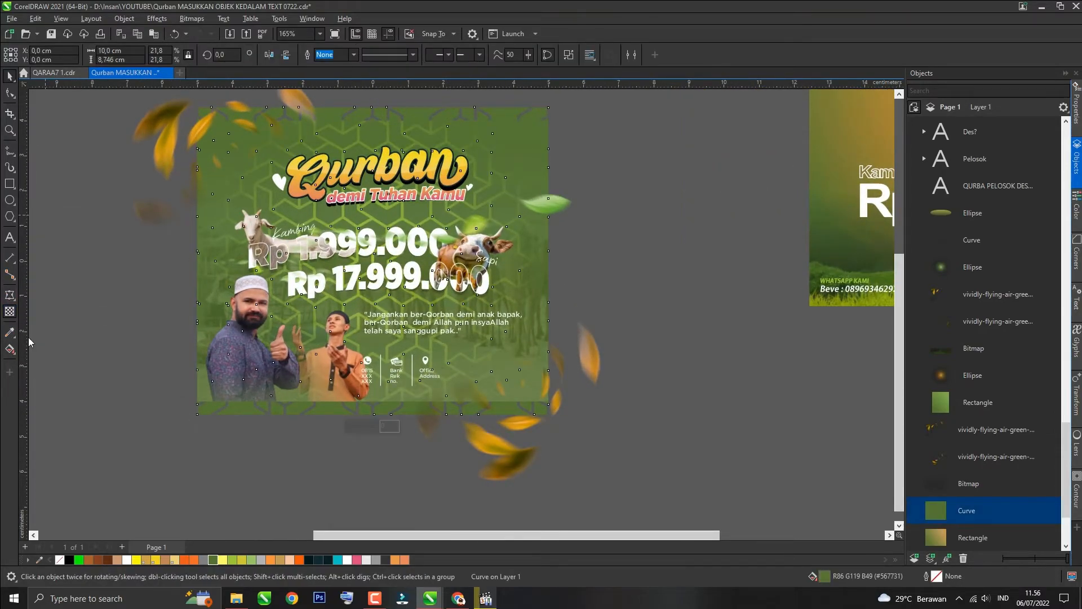
scroll(188, 408, down, 2)
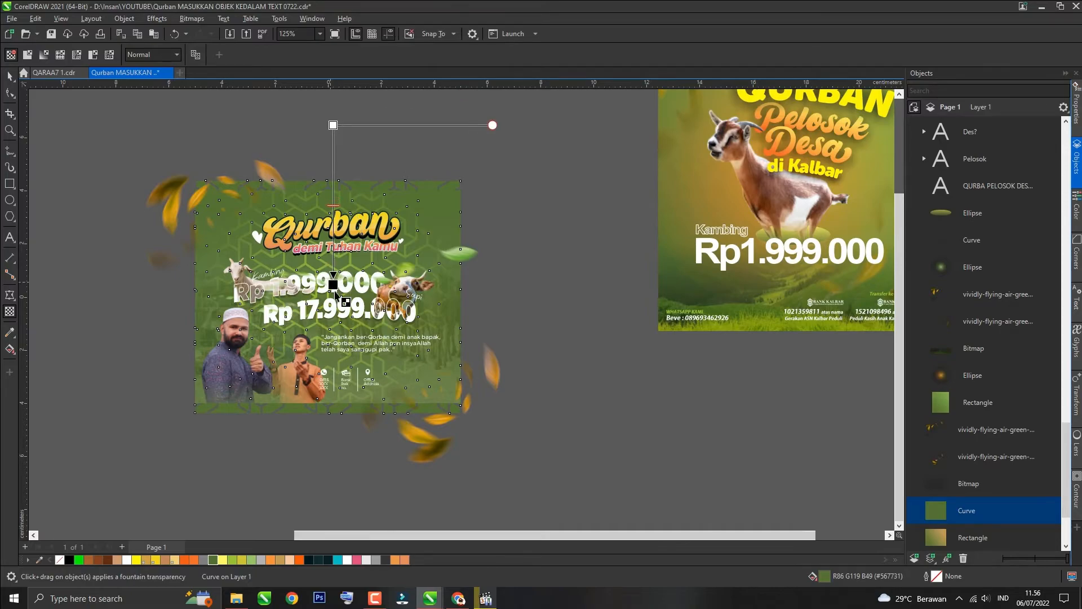
click(335, 295)
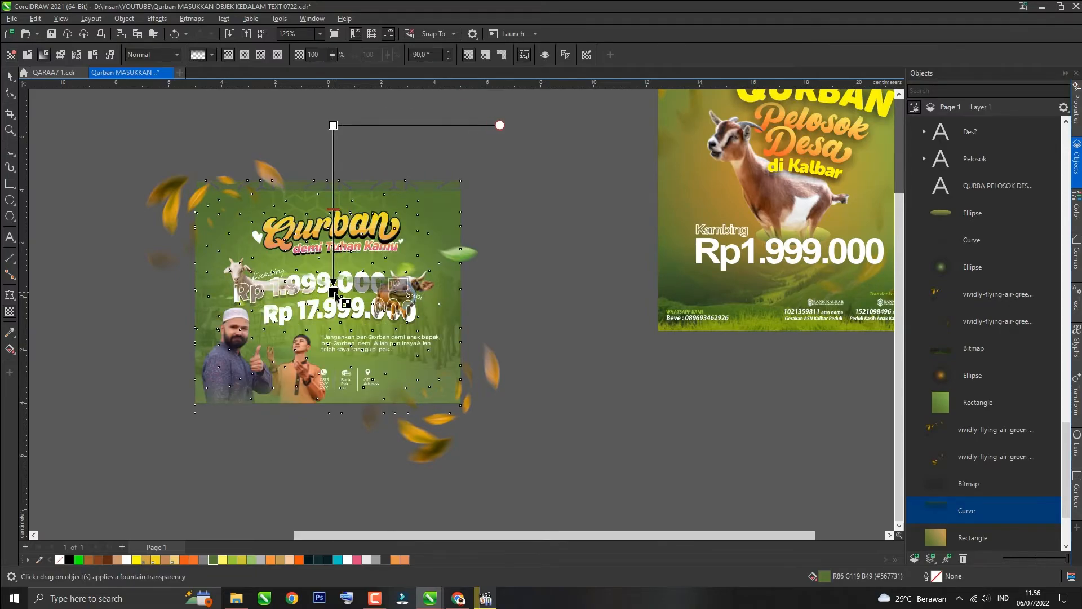
key(space)
click(524, 172)
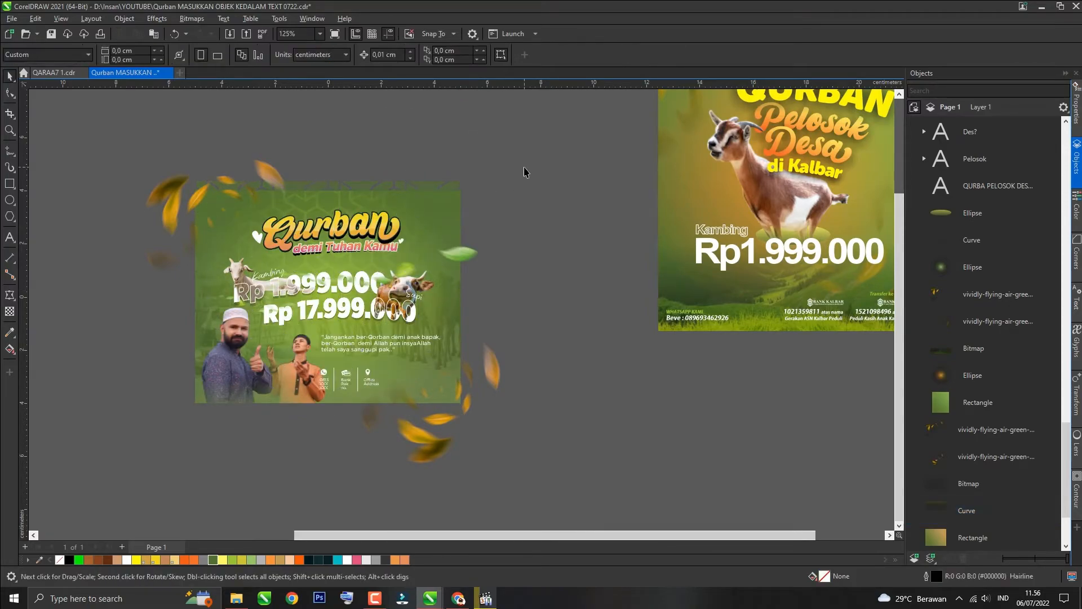
Step: Rearrange the flying leaves and copy a green leaf to the poster's left side
scroll(314, 439, up, 2)
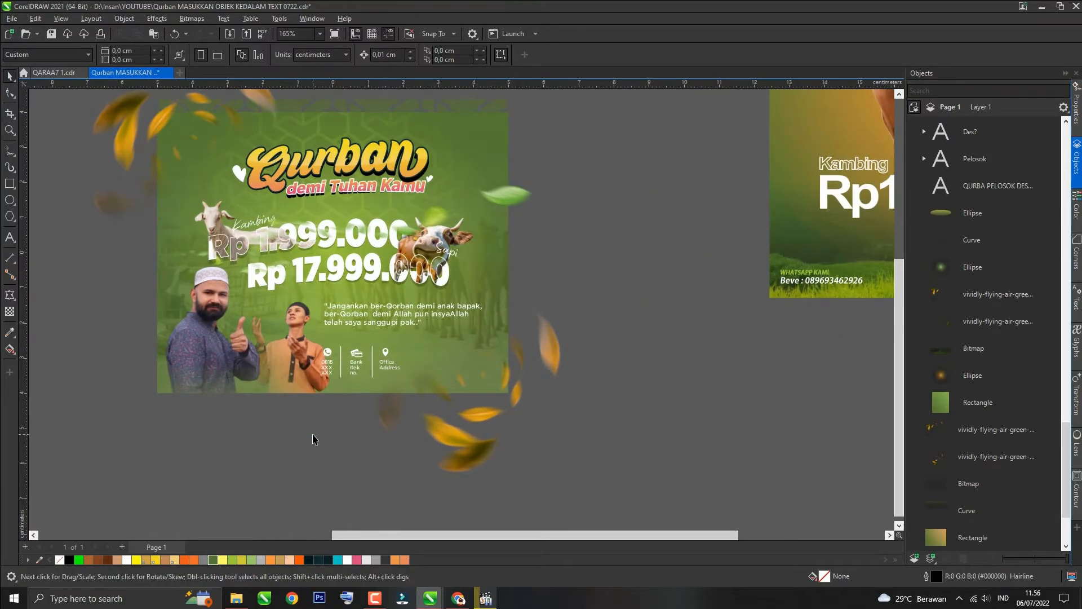
drag(450, 433, 444, 409)
drag(288, 454, 436, 341)
drag(361, 358, 448, 359)
click(273, 460)
scroll(253, 444, down, 1)
drag(483, 228, 74, 310)
right_click(271, 161)
key(ctrl+z)
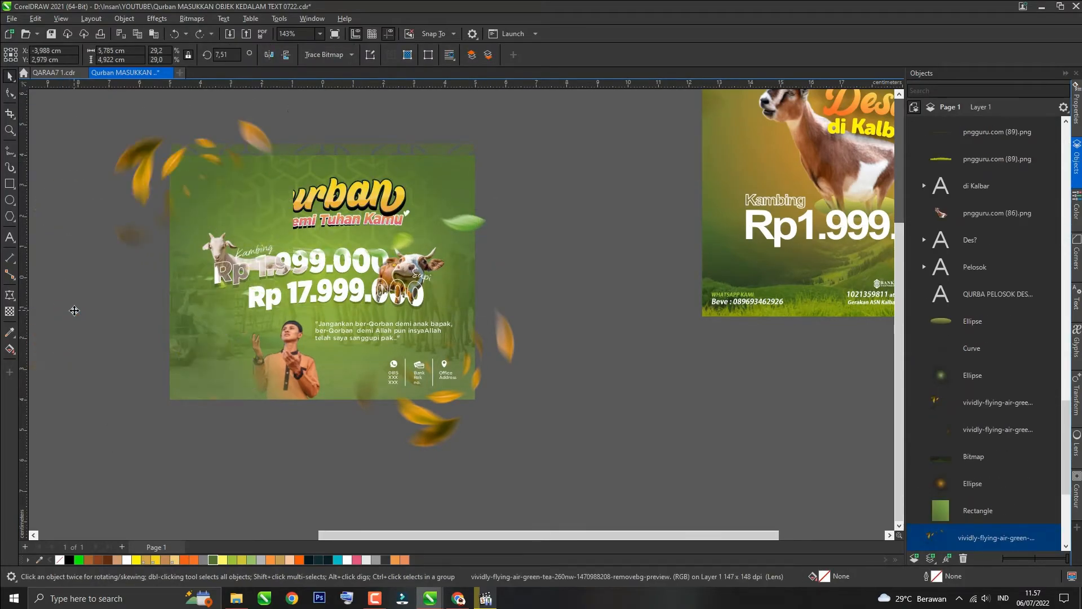
Step: Apply a fountain transparency to a leaf at the poster's upper left
click(127, 192)
click(269, 55)
click(9, 311)
scroll(248, 236, down, 1)
drag(265, 172, 267, 178)
key(space)
click(380, 124)
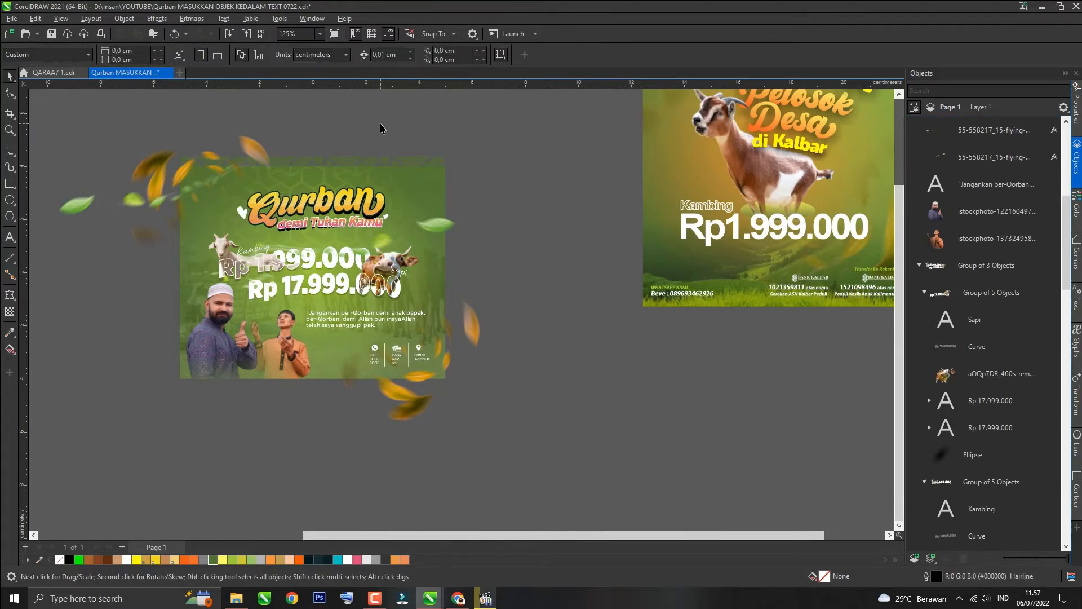
Step: Draw a small circle at the poster's lower left, fill it yellow and give it a radial transparency glow
scroll(299, 234, up, 2)
click(10, 200)
mouse_move(108, 353)
mouse_down()
mouse_move(122, 368)
mouse_move(172, 290)
mouse_up()
click(156, 560)
click(418, 55)
click(407, 67)
click(10, 311)
click(44, 54)
click(245, 55)
key(space)
drag(109, 357, 237, 442)
click(231, 560)
click(405, 561)
click(174, 560)
Step: Duplicate the yellow glow circle around the lower left and upper right corners of the poster
key(KP_Add)
drag(301, 506, 283, 489)
key(KP_Add)
drag(228, 434, 313, 463)
drag(368, 519, 345, 495)
drag(307, 454, 512, 230)
key(KP_Add)
drag(549, 186, 528, 180)
key(Delete)
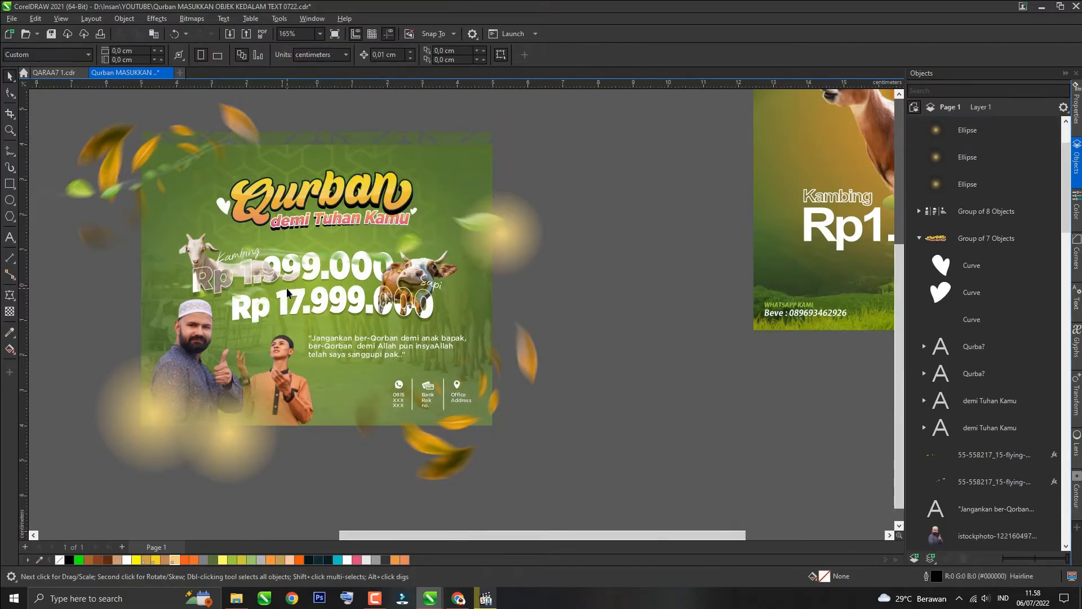
Step: Select all the poster artwork and group it
scroll(355, 341, down, 3)
ctrl+click(50, 266)
click(222, 262)
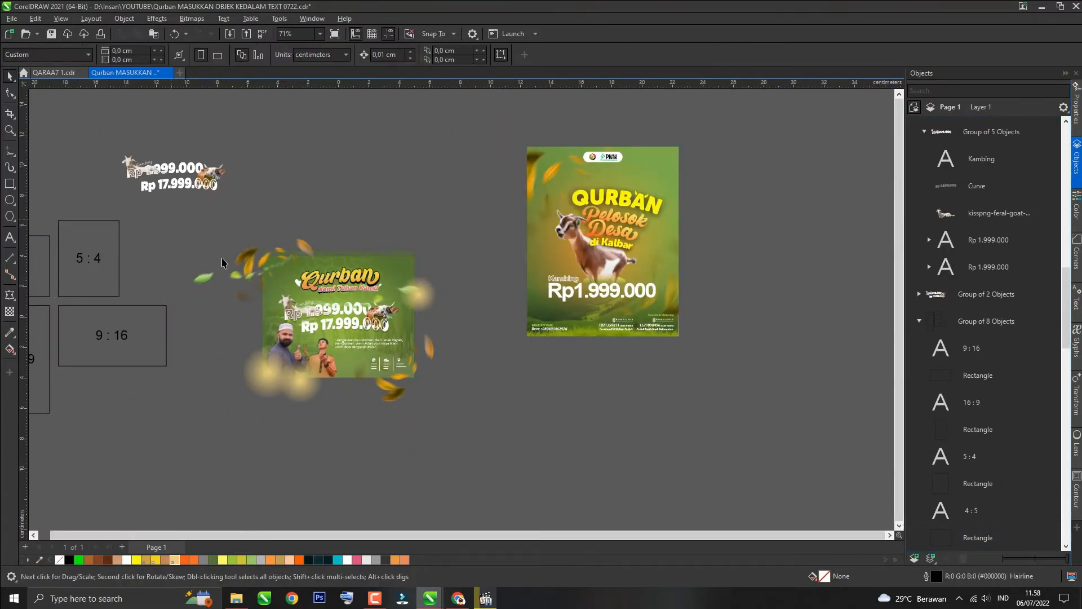
drag(511, 465, 512, 466)
key(ctrl+g)
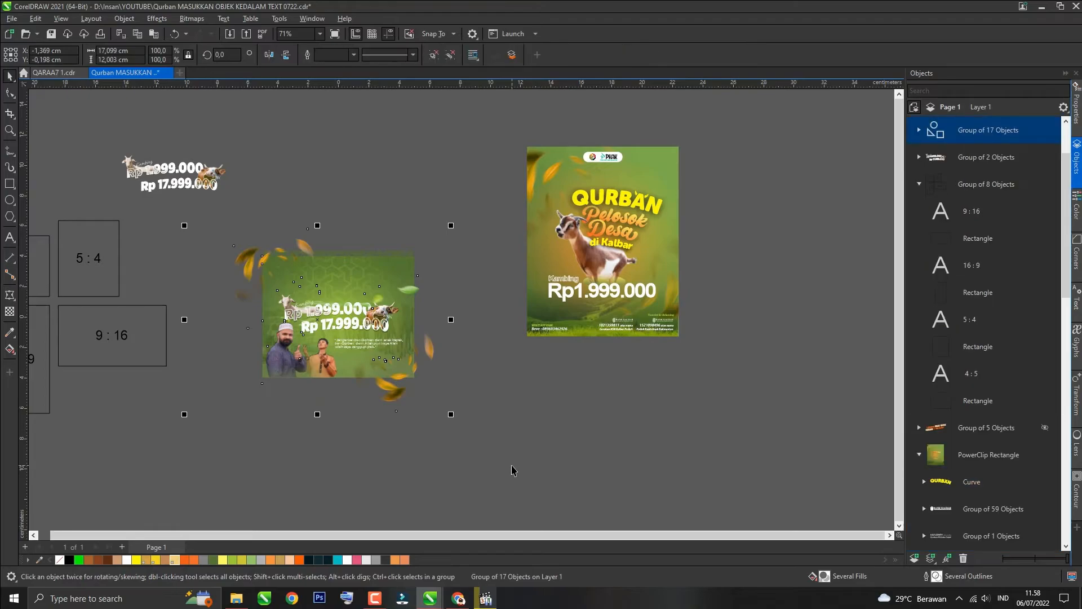
Step: Paste a rectangle, center it on the page and set its width to 10 cm
key(ctrl+v)
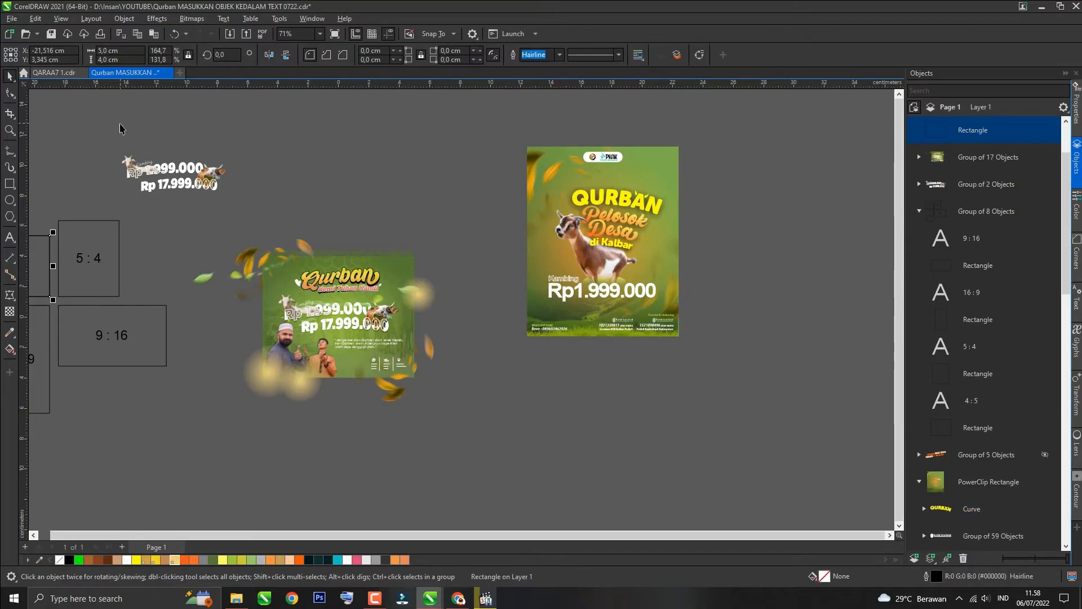
key(p)
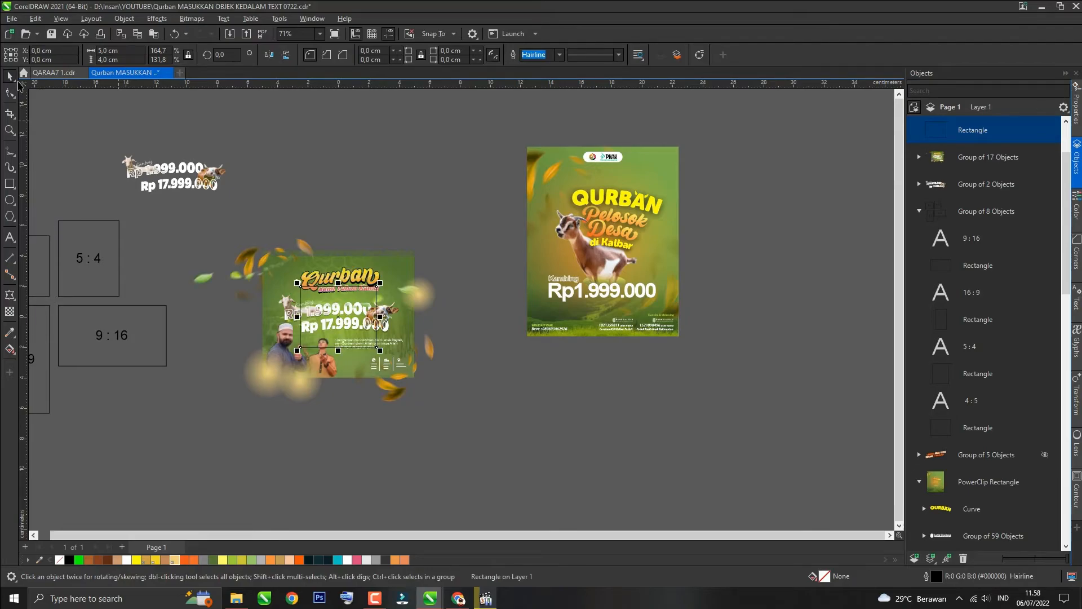
text(10)
key(Return)
scroll(375, 398, up, 2)
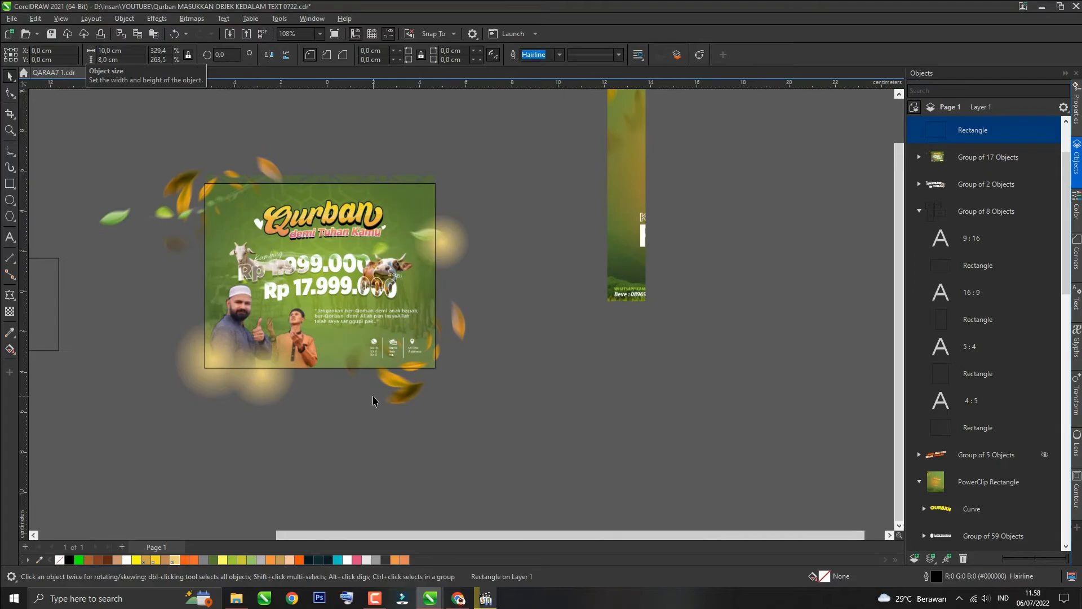
Step: PowerClip the grouped poster artwork inside the rectangle and remove the frame's outline
scroll(373, 400, up, 1)
click(263, 389)
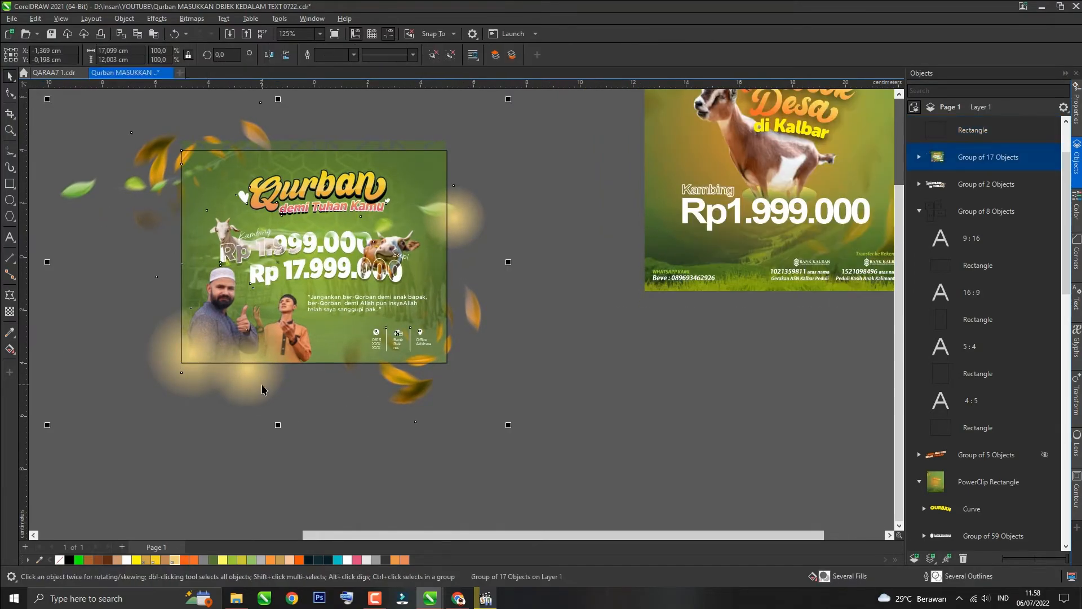
click(124, 19)
mouse_move(218, 63)
click(316, 66)
click(183, 241)
key(Return)
click(182, 260)
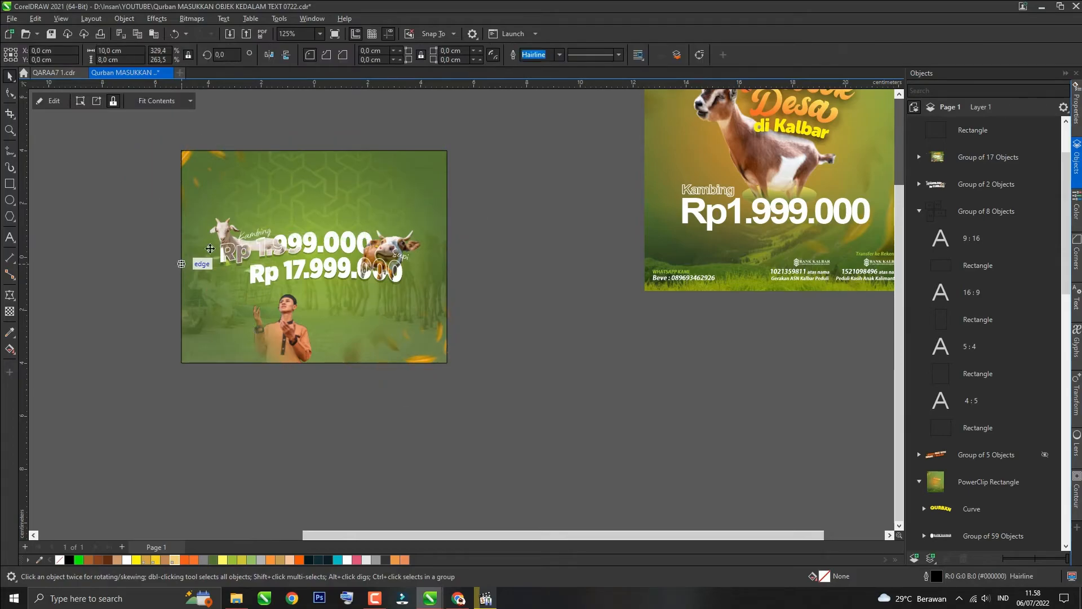
click(560, 55)
click(550, 67)
click(515, 194)
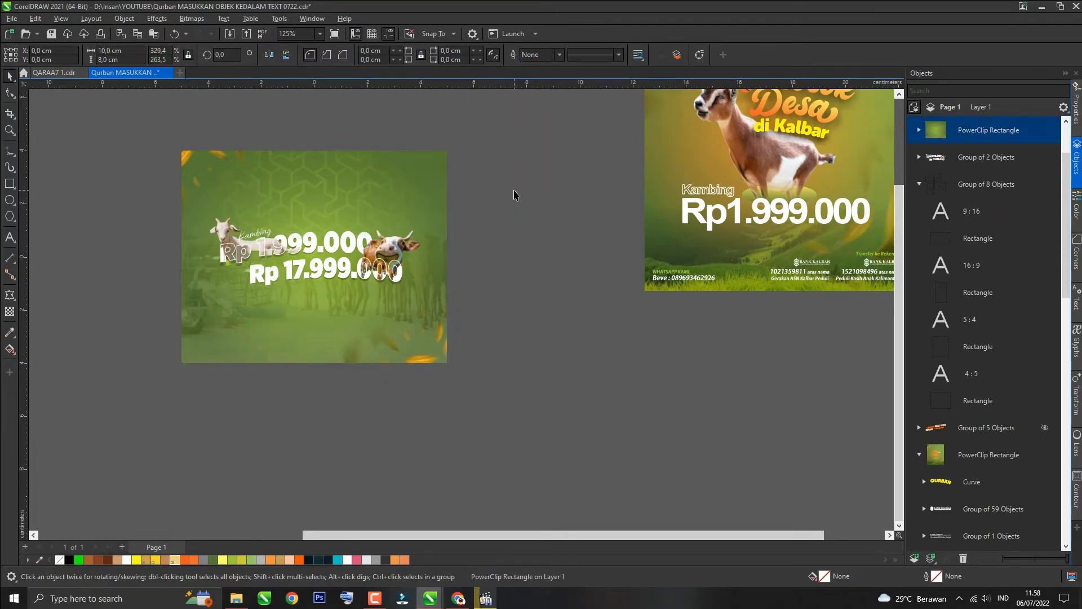
key(z)
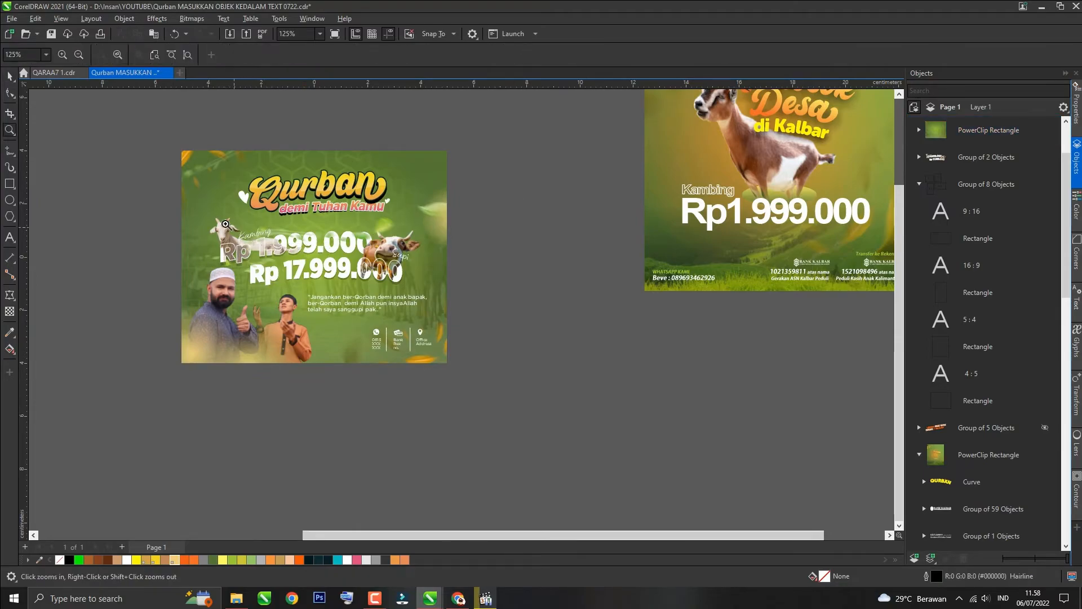
drag(419, 294, 203, 210)
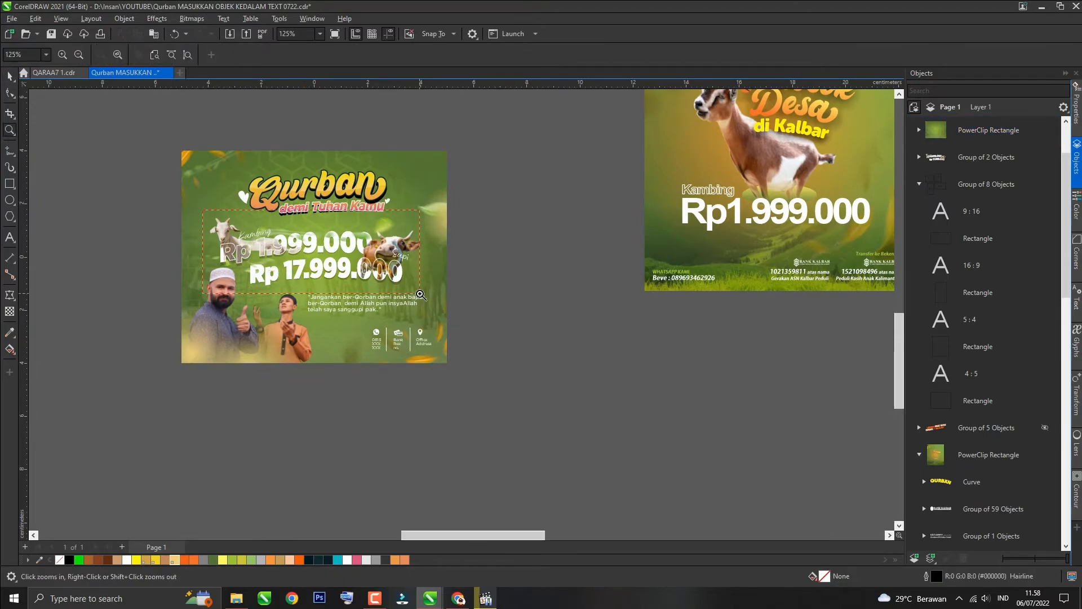
scroll(110, 299, down, 3)
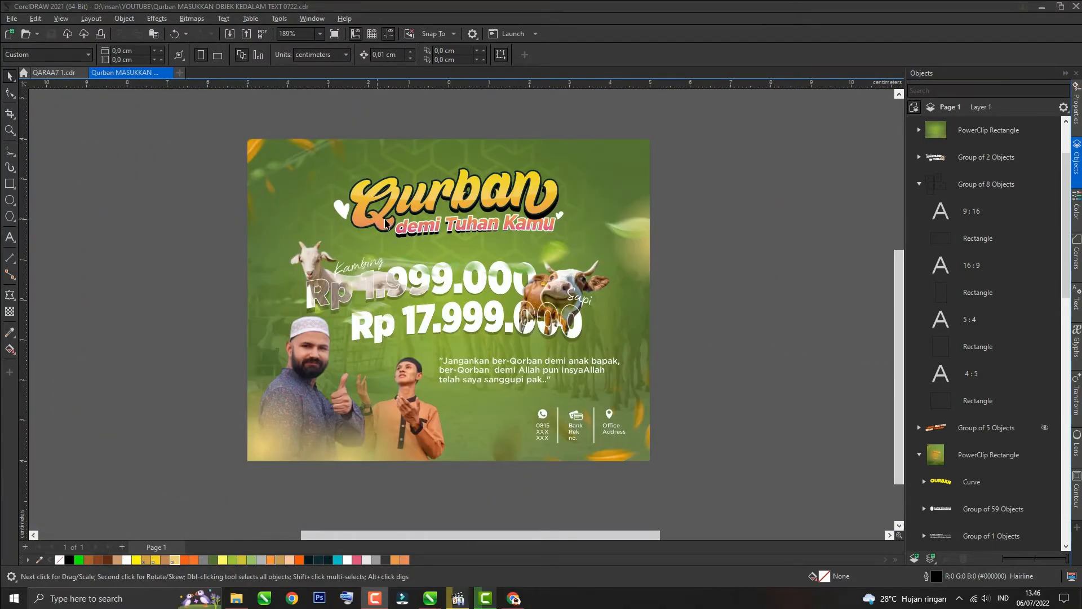
Step: Edit the PowerClip contents and duplicate the heading group beside the poster
click(386, 224)
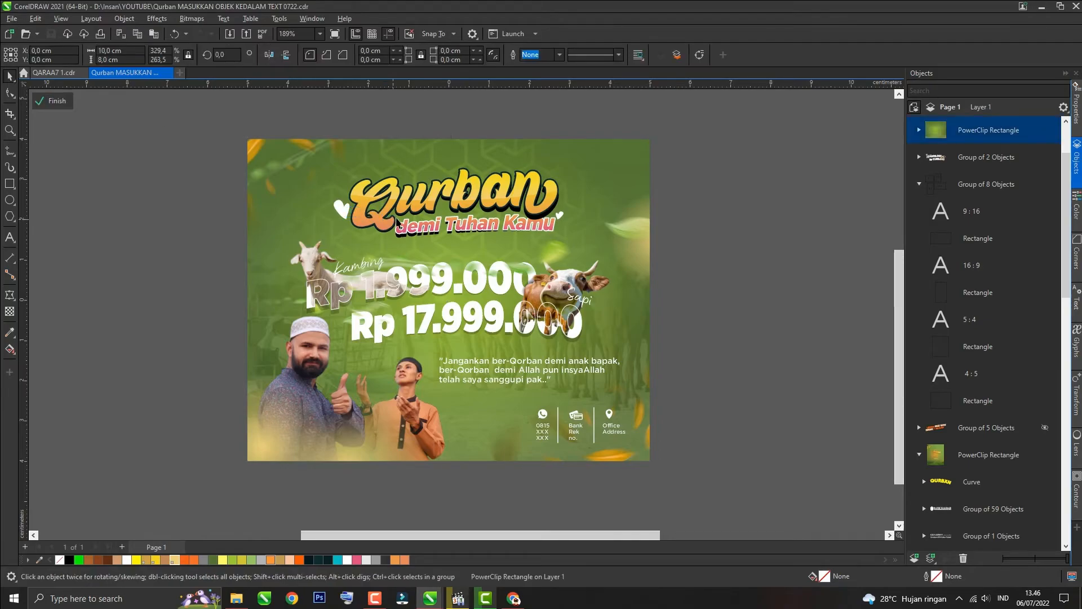
click(400, 219)
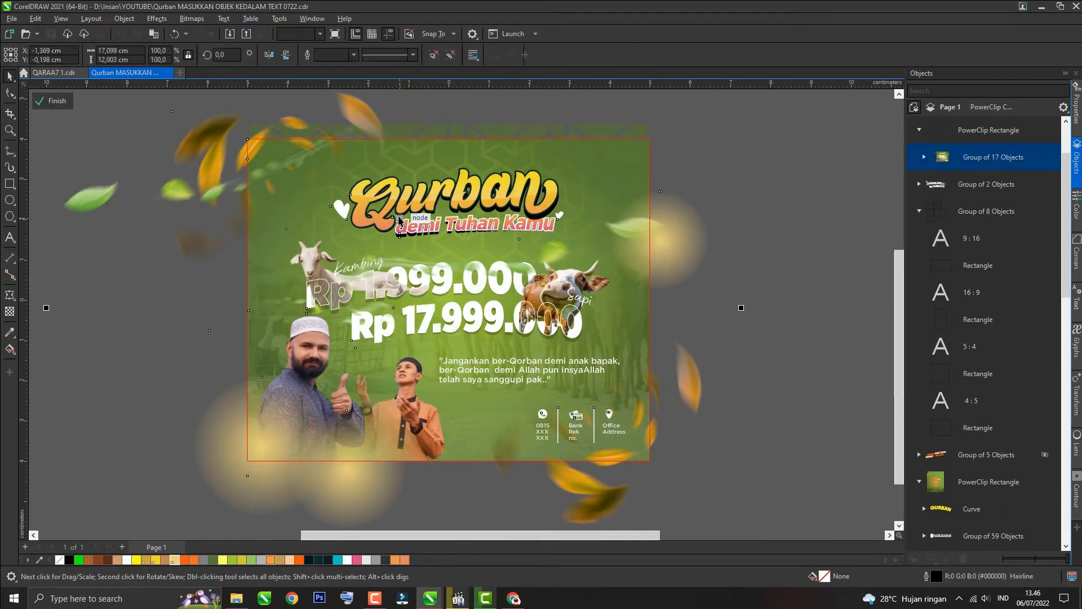
click(760, 164)
scroll(495, 228, up, 2)
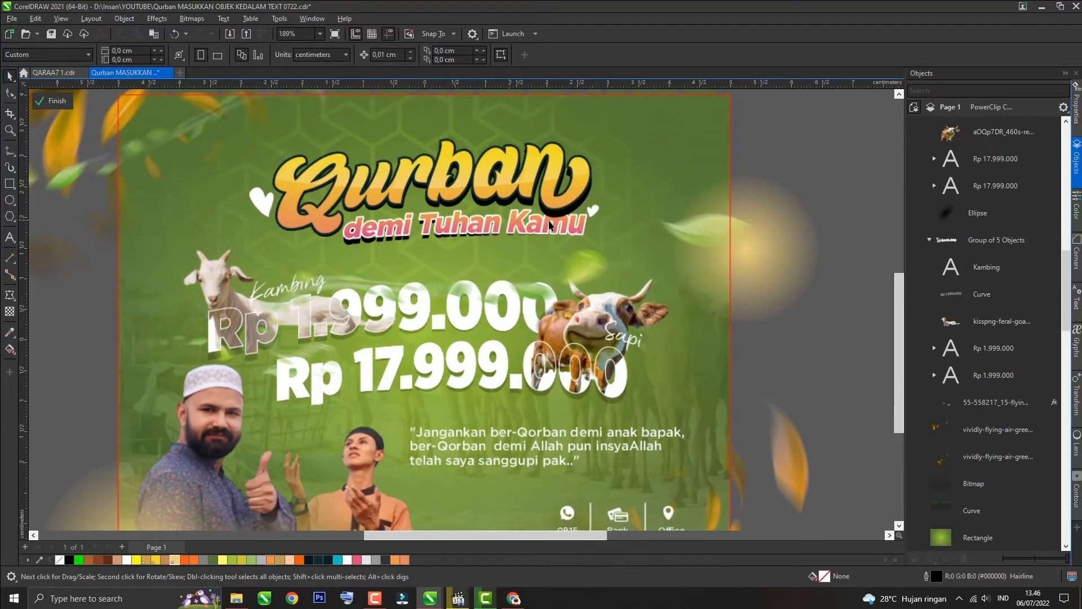
scroll(506, 255, down, 1)
click(395, 223)
scroll(395, 223, down, 2)
drag(395, 220, 681, 218)
right_click(681, 219)
scroll(440, 211, up, 2)
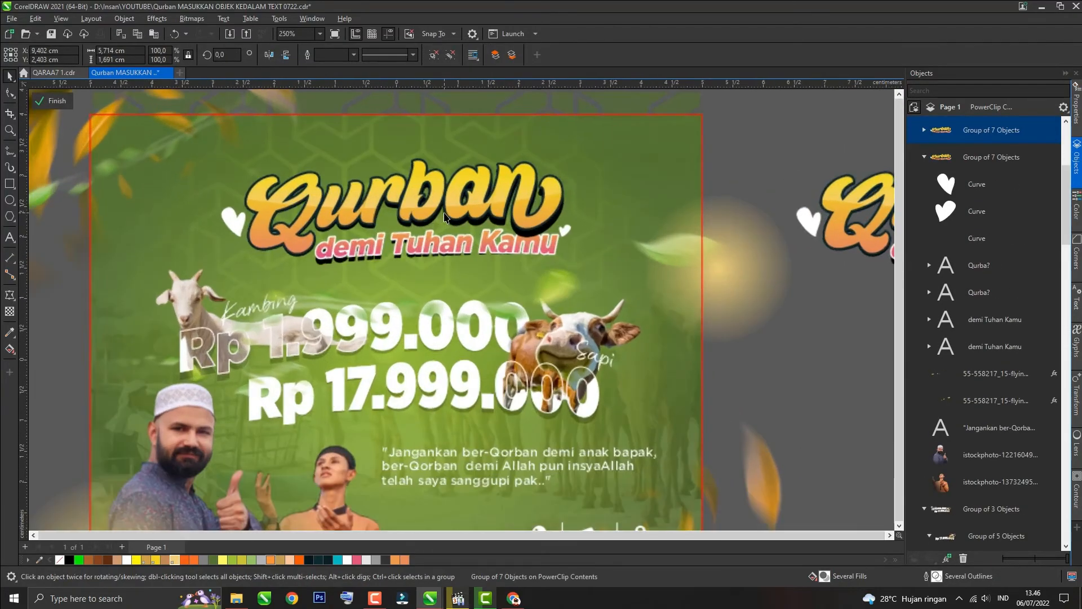
Step: Convert the Qurban heading's shadow text to a bitmap and set its transparency to 77
ctrl+click(446, 222)
click(192, 19)
click(223, 34)
key(Return)
click(10, 311)
click(28, 55)
drag(217, 55, 148, 58)
text(77)
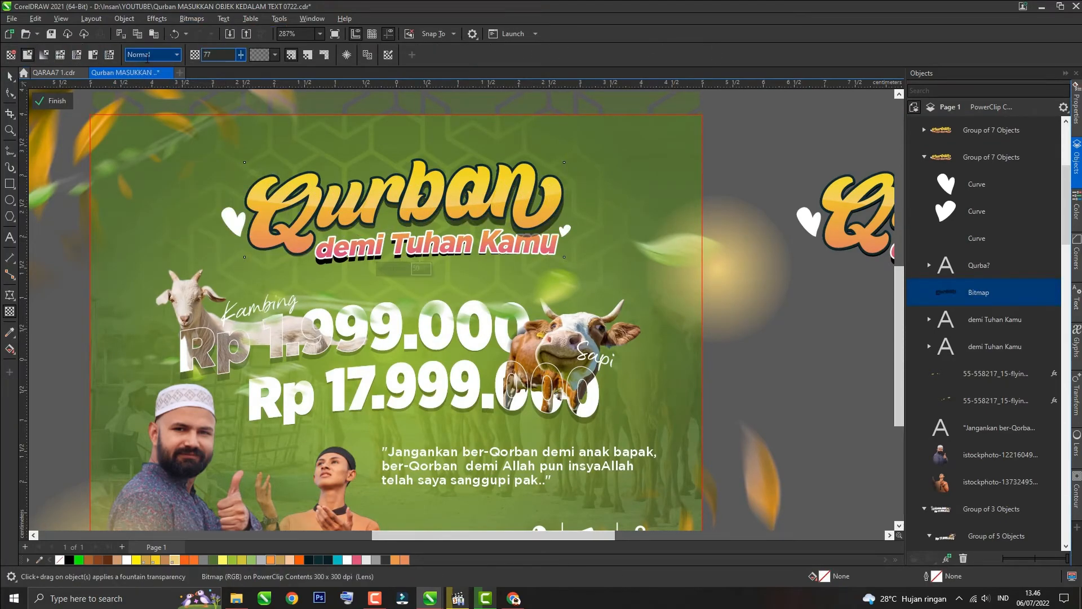
click(10, 76)
Step: Convert the 'demi Tuhan Kamu' shadow text to a bitmap and set its transparency to 66
ctrl+click(341, 259)
click(192, 19)
click(222, 34)
click(9, 311)
click(28, 54)
drag(217, 54, 184, 55)
text(66)
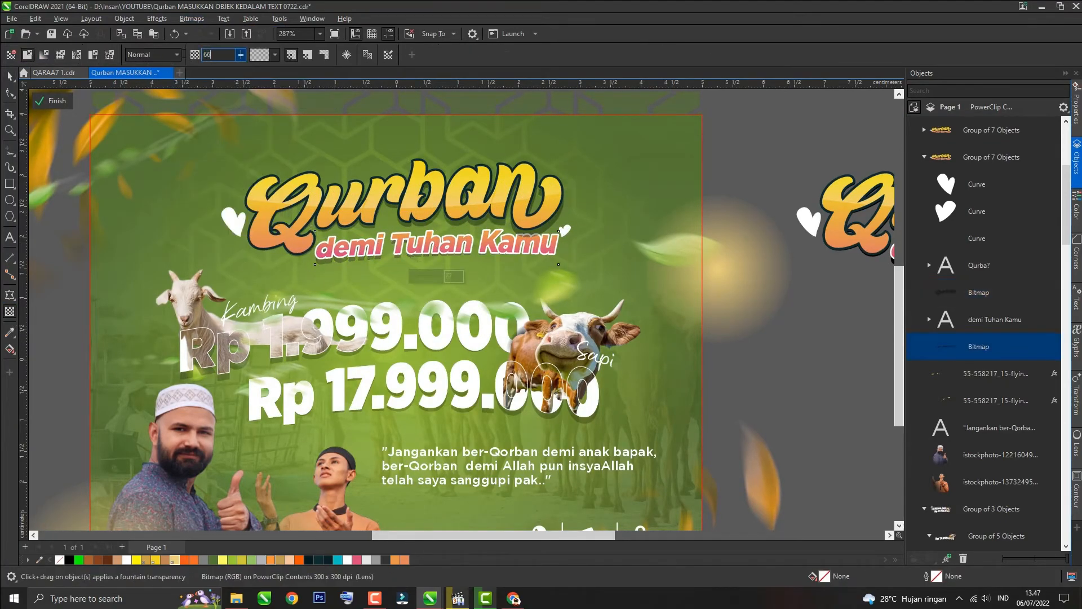
click(9, 76)
Step: Hide the duplicated heading group outside the poster
scroll(370, 223, down, 1)
click(716, 141)
scroll(535, 230, up, 8)
ctrl+click(531, 230)
scroll(458, 269, down, 6)
click(455, 268)
click(801, 242)
click(1045, 131)
Step: Convert the heading to a bitmap, shrink it and move it to the poster's upper left corner
click(448, 264)
scroll(447, 265, down, 4)
click(192, 19)
click(222, 34)
drag(480, 283, 370, 248)
drag(311, 218, 240, 207)
Step: Select both price blocks inside the PowerClip and group them together
click(704, 248)
click(415, 364)
shift+click(212, 297)
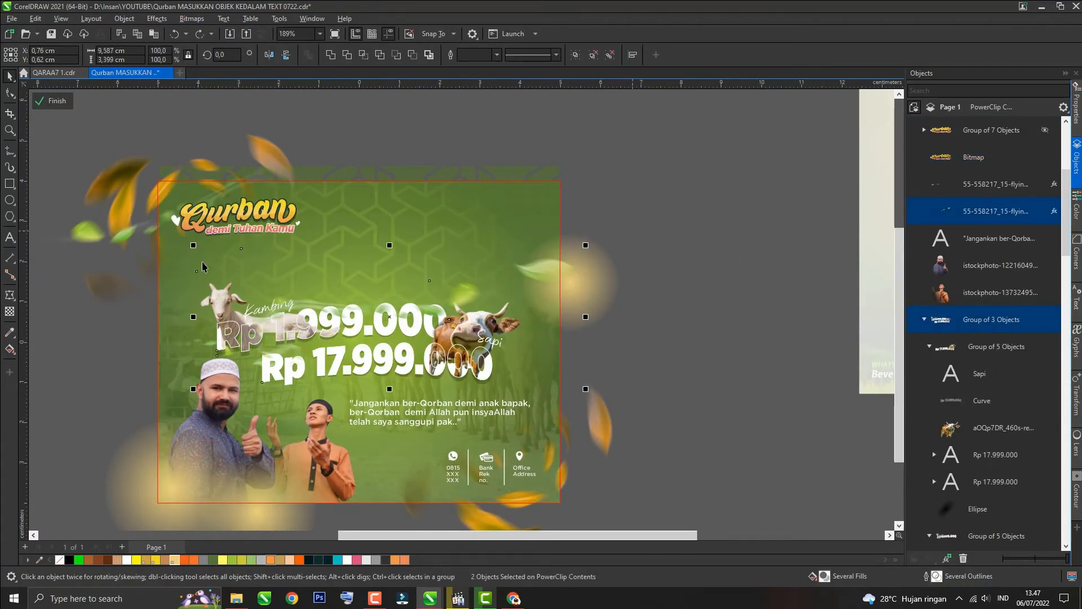
click(174, 413)
click(357, 378)
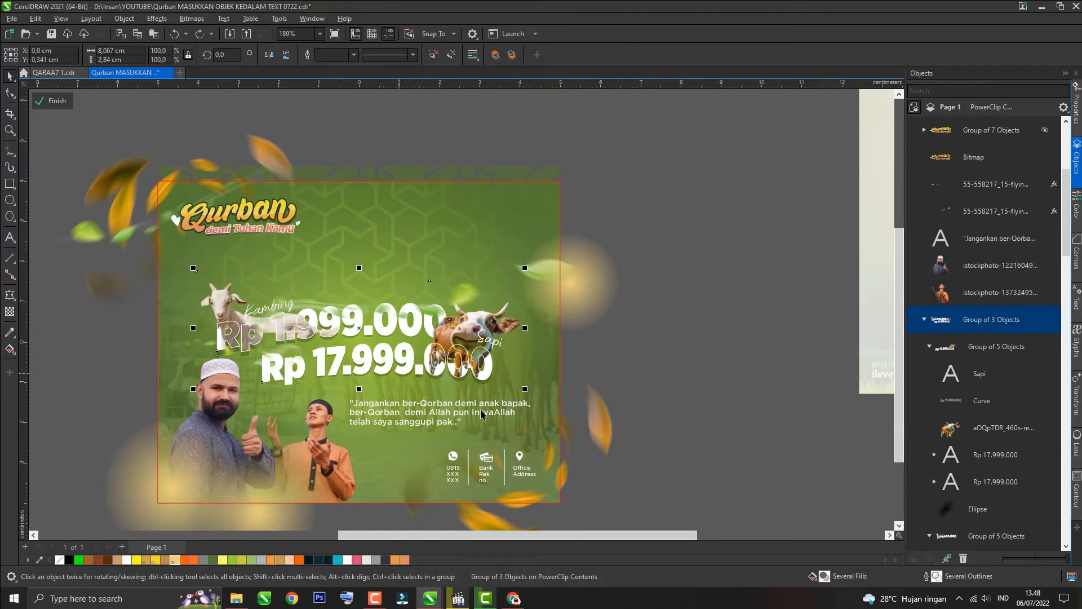
shift+click(172, 419)
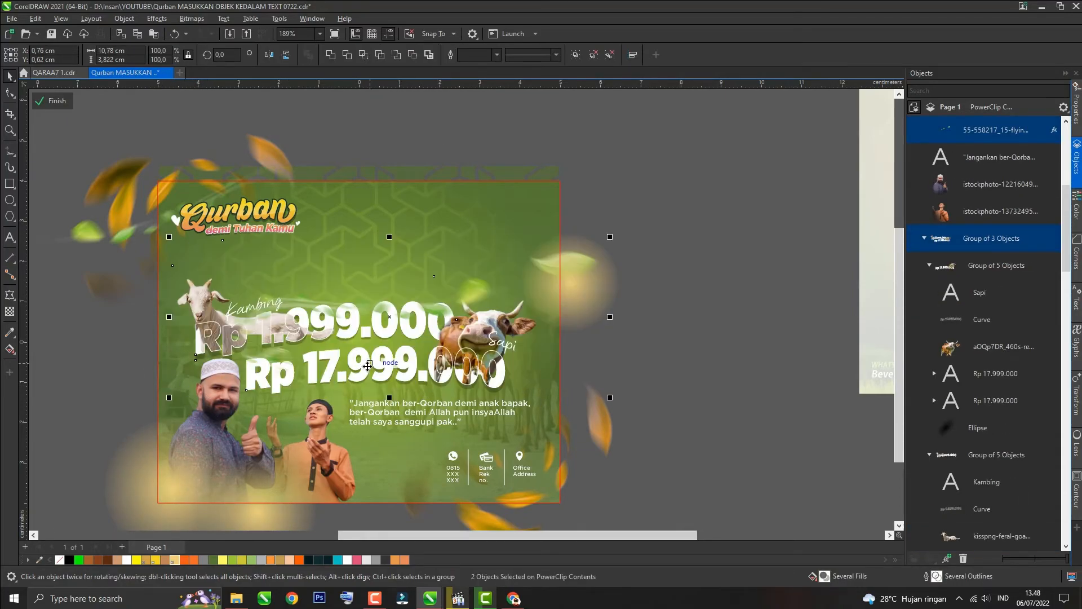
key(ctrl+g)
Step: Enlarge the price group to span the poster's width and center it horizontally
ctrl+click(482, 278)
click(482, 278)
key(ctrl+u)
click(405, 367)
drag(419, 295, 725, 296)
click(510, 361)
drag(541, 387, 554, 392)
key(c)
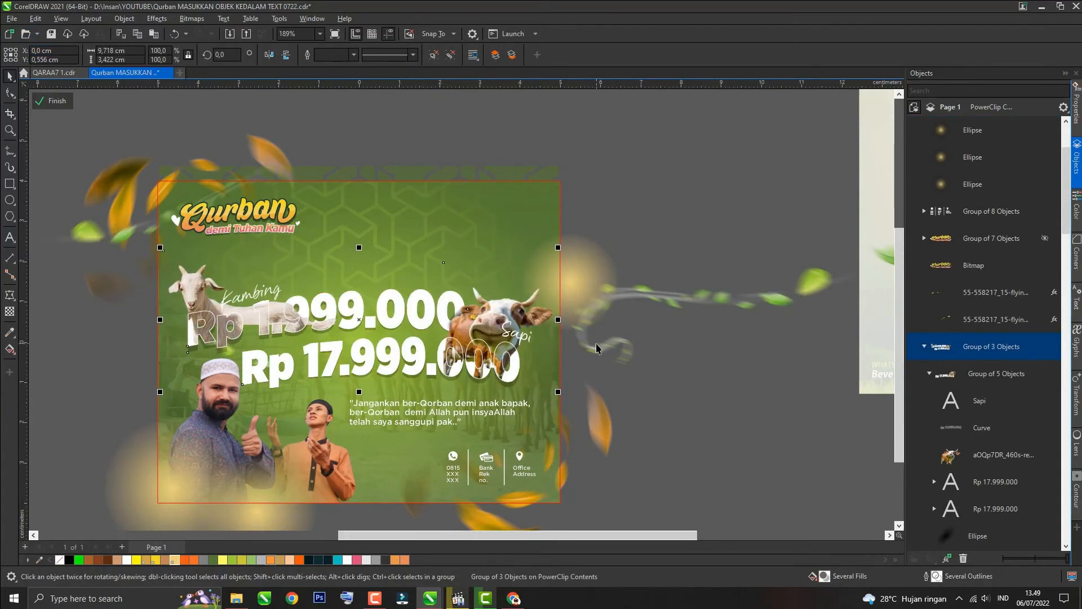
Step: Fine-tune the positions of the price group, a flying leaf and the heading on the poster
drag(160, 393, 172, 388)
drag(615, 318, 465, 353)
drag(669, 306, 655, 299)
click(728, 190)
click(299, 217)
drag(242, 223, 244, 234)
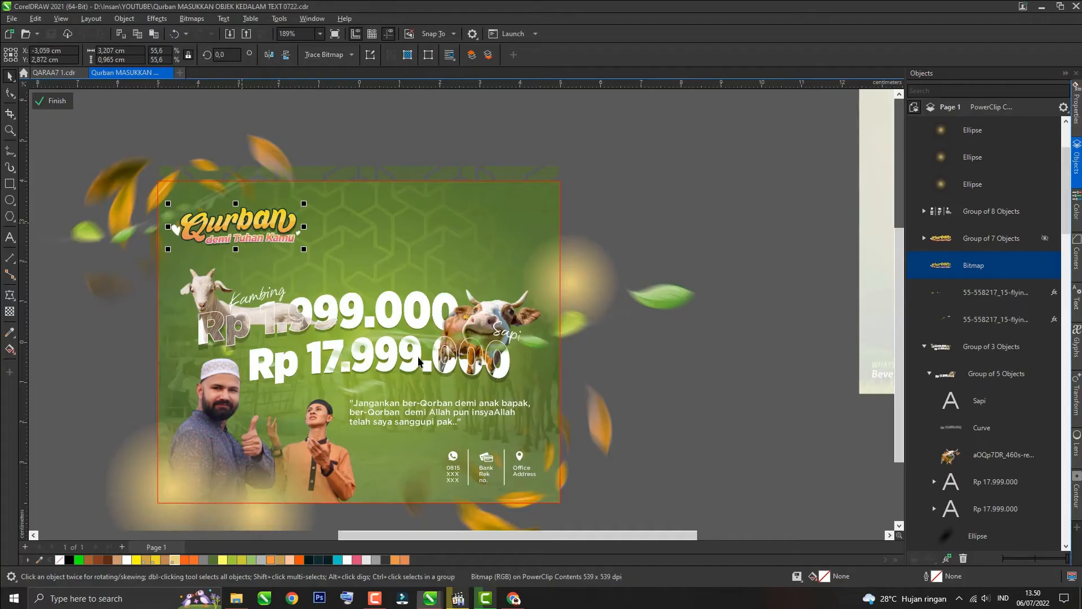
Step: Paste the designer's avatar image and a credit text, placing them near the poster's upper right corner
key(ctrl+v)
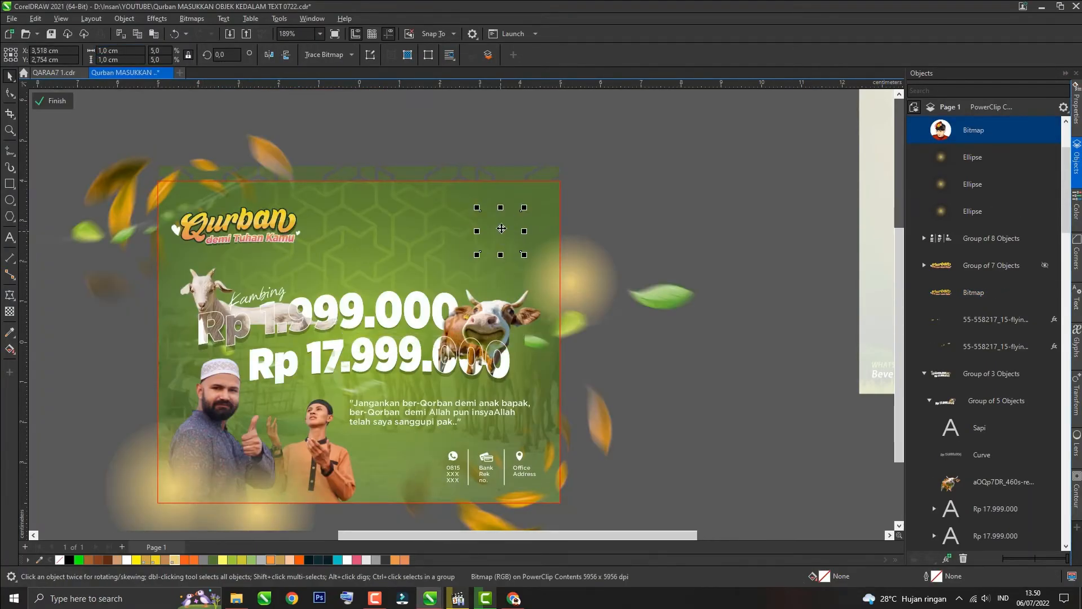
scroll(446, 225, up, 1)
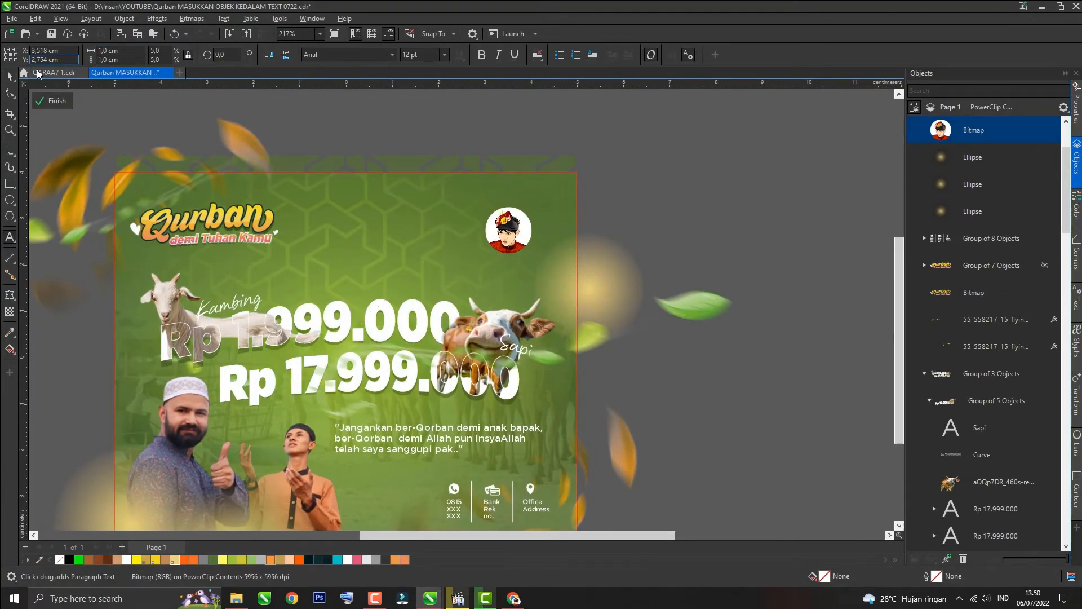
ctrl+click(534, 504)
click(684, 445)
key(ctrl+v)
scroll(438, 232, up, 3)
drag(534, 503, 457, 233)
Step: Edit the credit text to read 'Design & Video by' above the designer's handle and right-align it
double_click(439, 233)
text(Deni)
click(10, 76)
key(BackSpace)
text(& Video by)
key(Return)
key(ctrl+a)
key(ctrl+r)
Step: Scale the avatar image down to 0,7 cm
click(10, 76)
click(561, 237)
drag(133, 51, 44, 67)
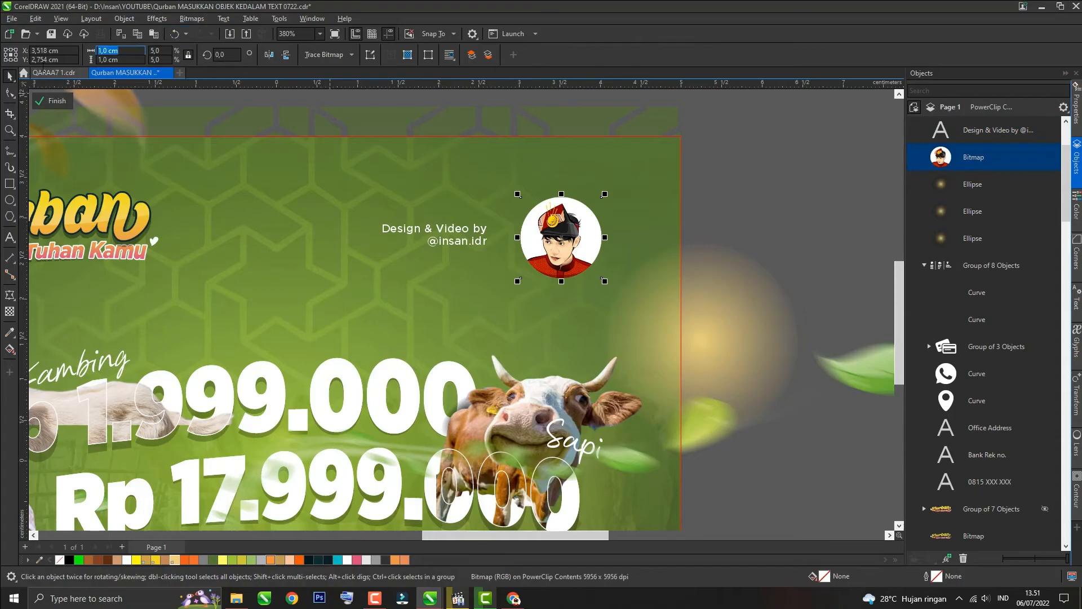
text(0,7)
key(Return)
Step: Place the credit text beside the avatar, group them and move the group into the poster's upper right corner
mouse_move(459, 236)
mouse_down()
mouse_move(494, 238)
mouse_move(464, 255)
mouse_up()
click(495, 238)
shift+click(549, 243)
key(ctrl+g)
scroll(546, 243, down, 1)
drag(545, 245, 591, 238)
shift+click(239, 240)
key(ctrl+g)
key(Escape)
scroll(423, 239, down, 3)
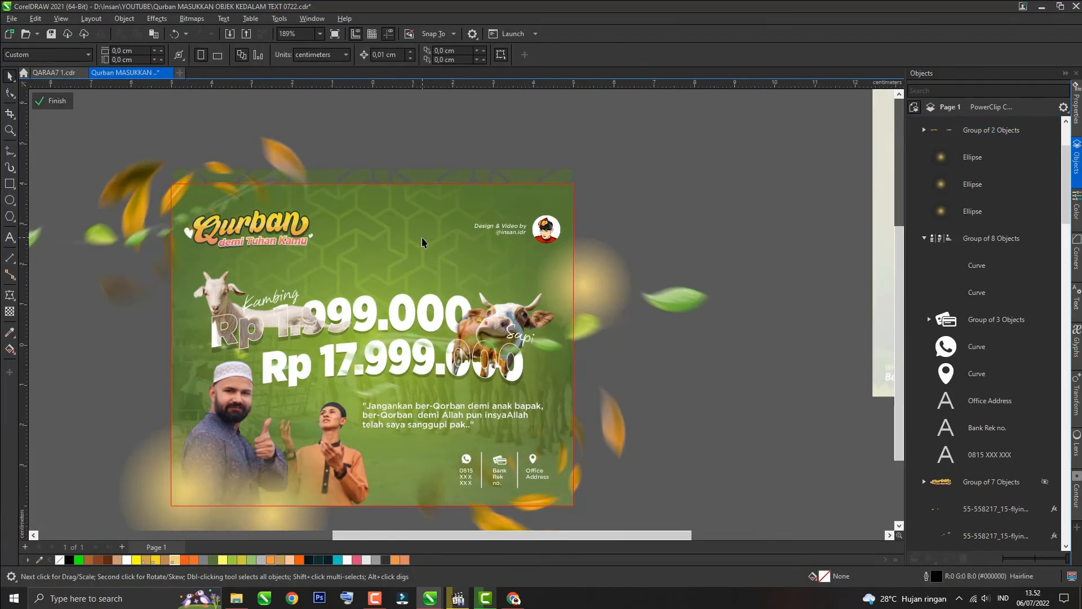
Step: Nudge the price block upward slightly and adjust another element's vertical position
scroll(350, 371, down, 1)
click(350, 371)
scroll(363, 205, down, 3)
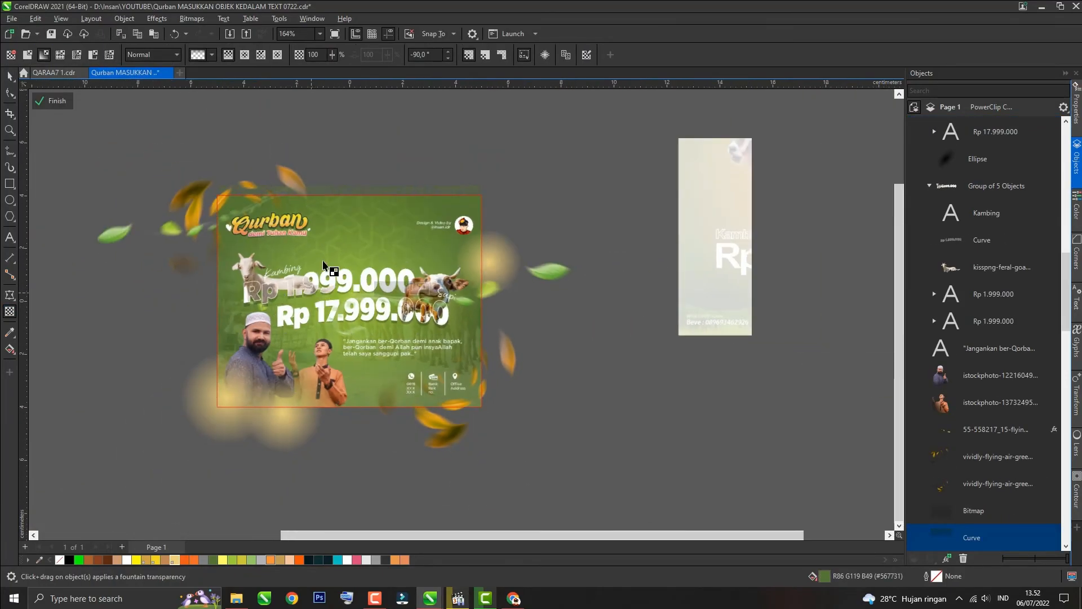
scroll(345, 253, up, 2)
click(617, 118)
click(380, 279)
drag(380, 279, 381, 265)
scroll(228, 248, up, 2)
drag(230, 246, 230, 257)
Step: Draw a small ellipse with a fountain transparency and fill it white as a glow
click(130, 312)
scroll(417, 214, down, 1)
drag(310, 468, 403, 493)
click(248, 465)
drag(294, 434, 415, 437)
drag(338, 443, 303, 445)
click(401, 480)
click(127, 560)
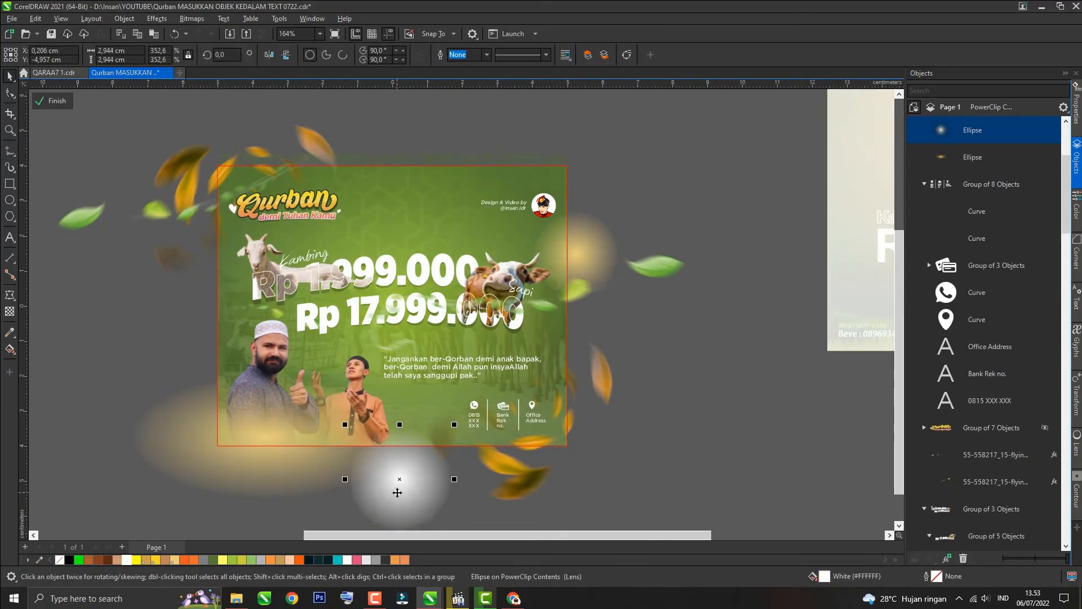
Step: Move the white glow onto the price text, resize it and bring it to the front
drag(399, 481, 392, 308)
drag(448, 362, 365, 329)
scroll(342, 294, up, 3)
scroll(358, 319, up, 5)
key(shift+Page_Up)
click(375, 355)
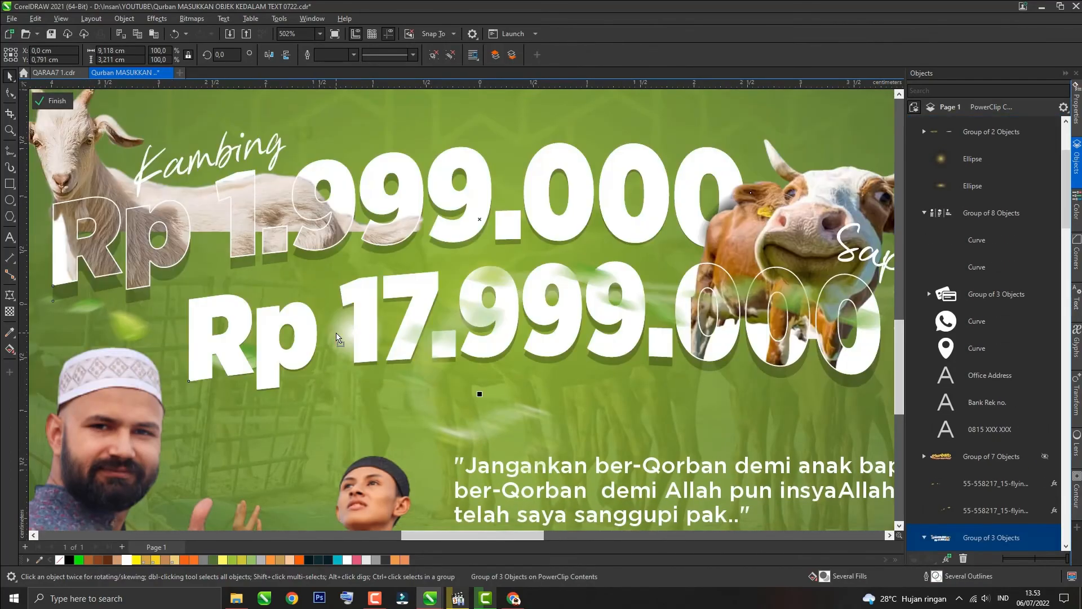
Step: Duplicate the white glow and place copies on highlights of the Rp 17.999.000 price and near the cow
click(356, 332)
drag(357, 366, 356, 333)
drag(376, 320, 283, 274)
drag(405, 274, 553, 355)
drag(433, 356, 603, 254)
scroll(332, 365, down, 3)
right_click(604, 230)
drag(579, 252, 563, 267)
drag(602, 230, 717, 105)
right_click(718, 105)
drag(678, 144, 657, 163)
drag(720, 125, 239, 347)
drag(291, 395, 268, 388)
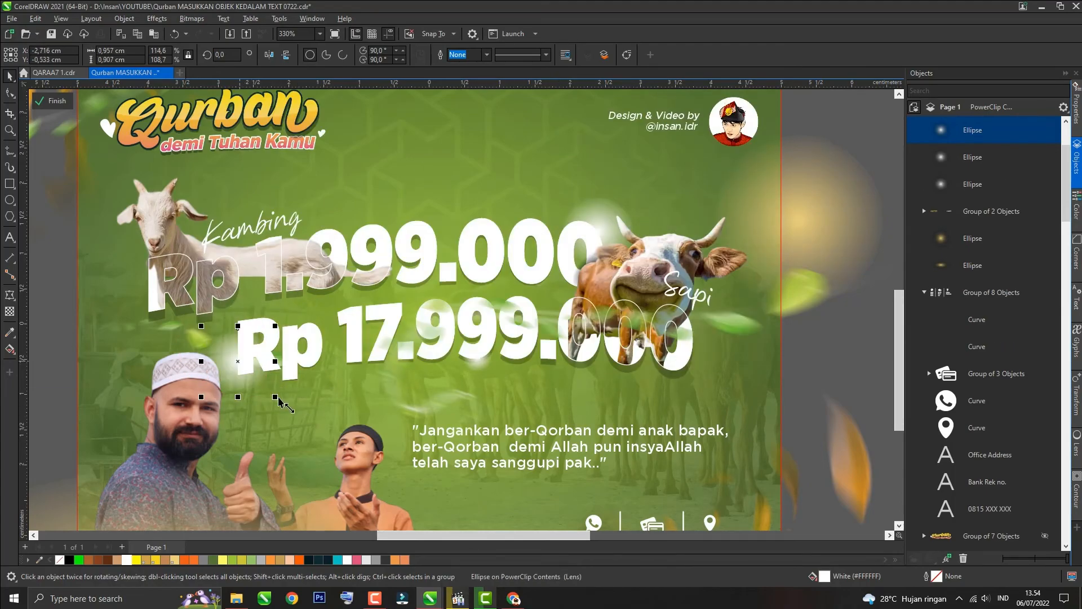
Step: Add more glow copies along the Rp 1.999.000 price and finish editing the PowerClip contents
key(ctrl+d)
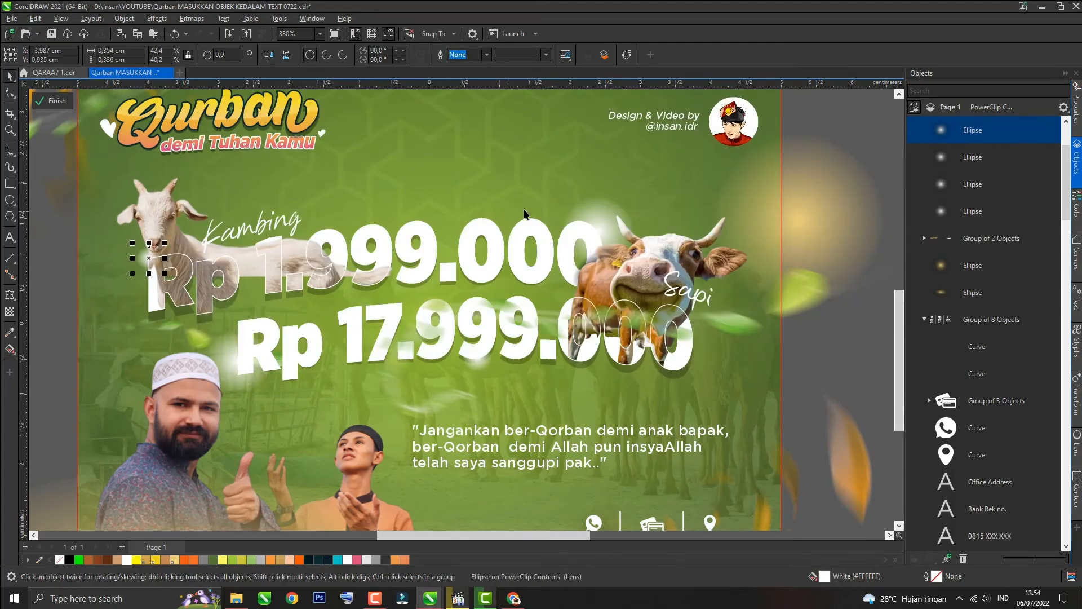
click(238, 359)
key(KP_Add)
drag(239, 360, 431, 249)
click(601, 225)
drag(557, 192, 575, 217)
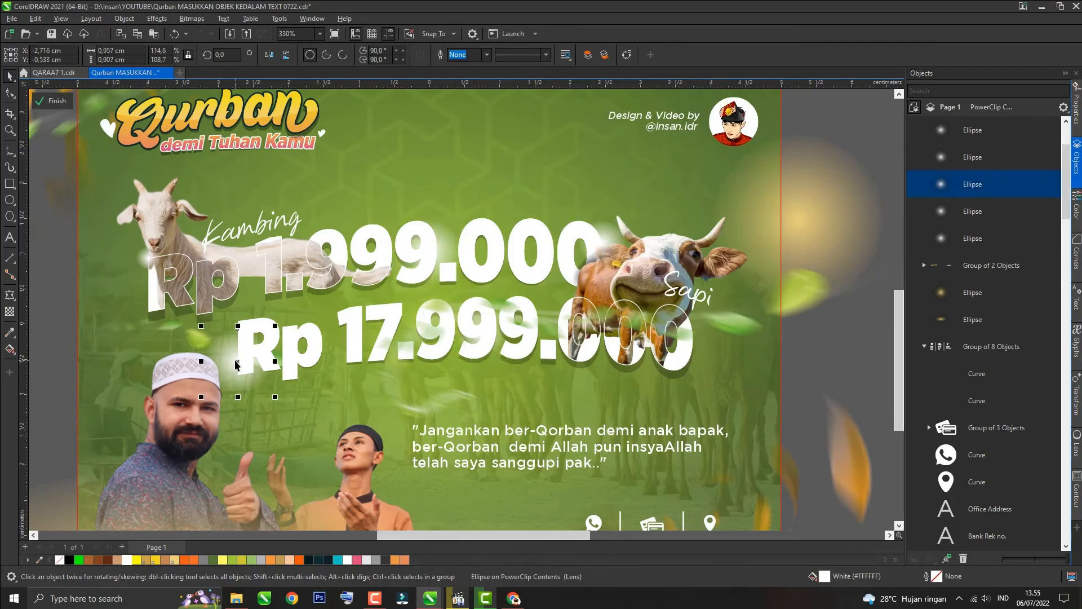
click(148, 265)
click(52, 100)
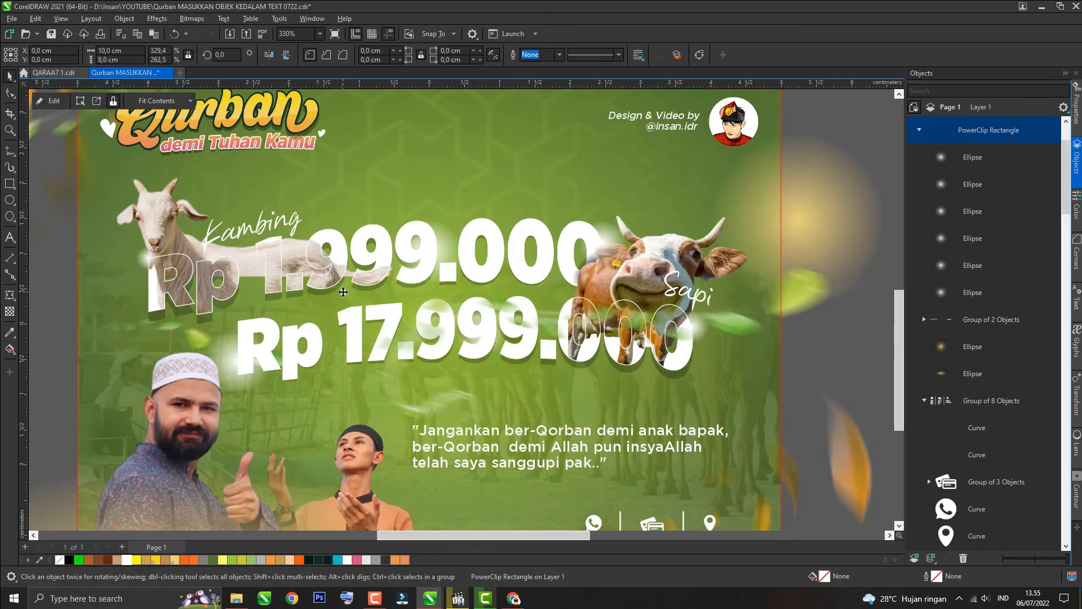
Step: Save the document and export the poster as a high-quality JPEG at 300 dpi
scroll(342, 292, down, 3)
key(ctrl+s)
key(ctrl+e)
double_click(674, 370)
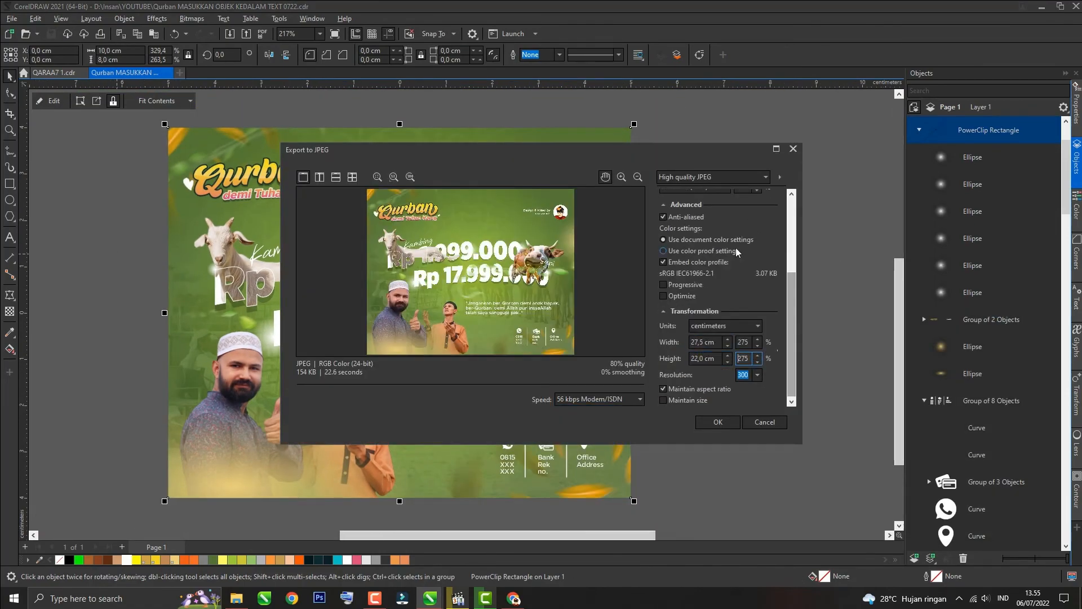
click(718, 423)
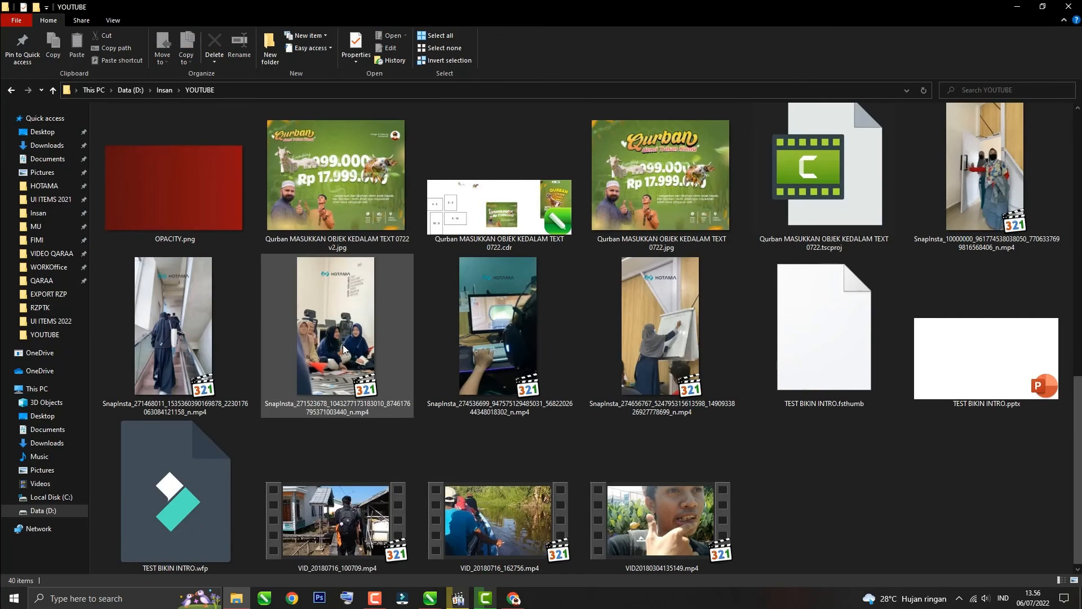
Step: Open the exported JPEG in the image viewer and zoom in to inspect it
double_click(310, 165)
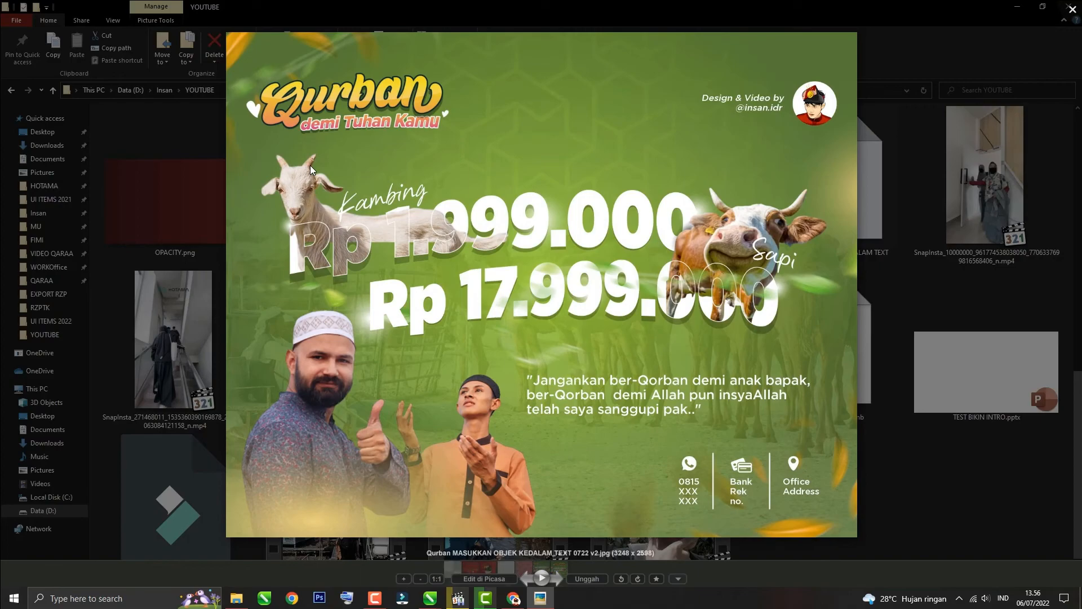
scroll(545, 252, up, 3)
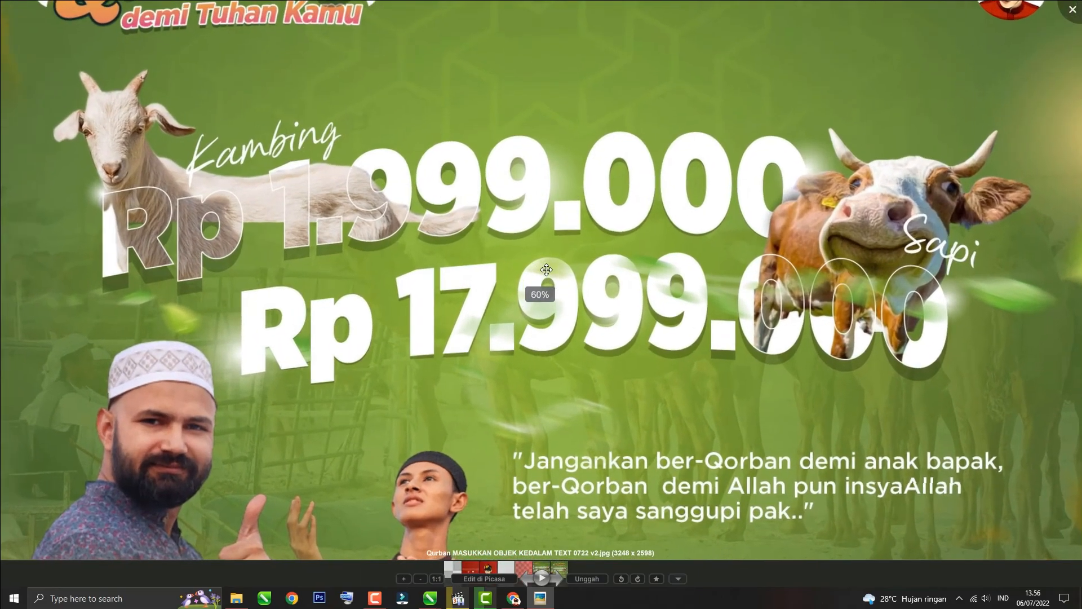
scroll(550, 191, up, 1)
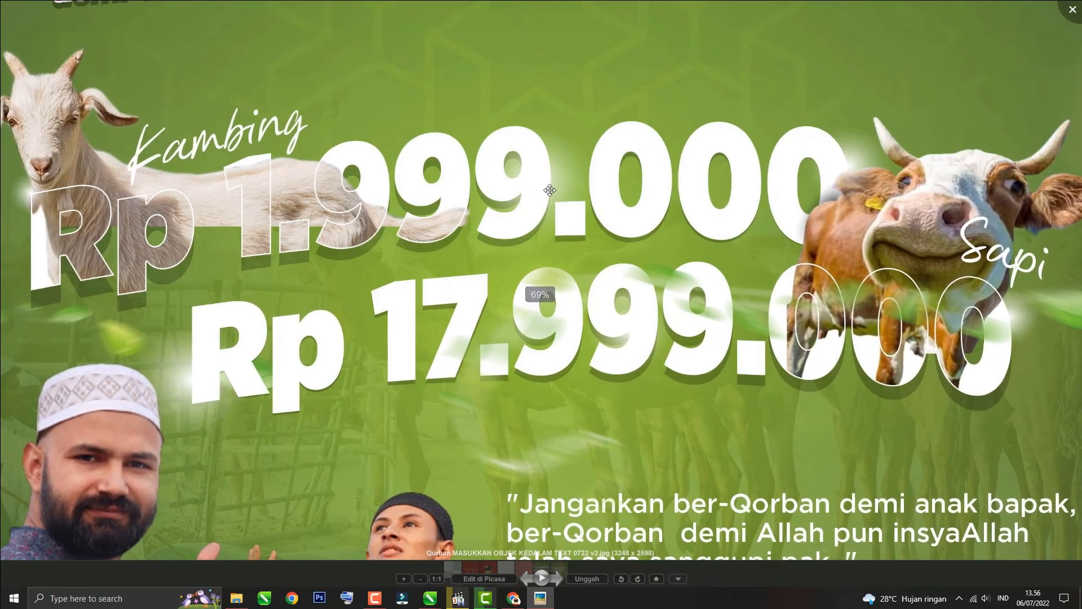
scroll(549, 190, down, 1)
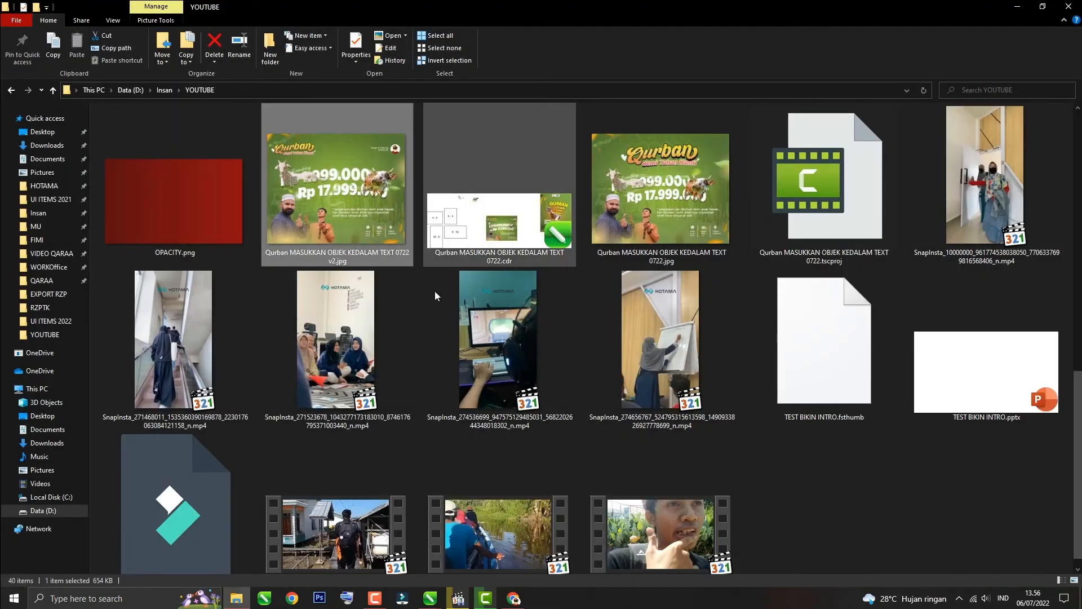